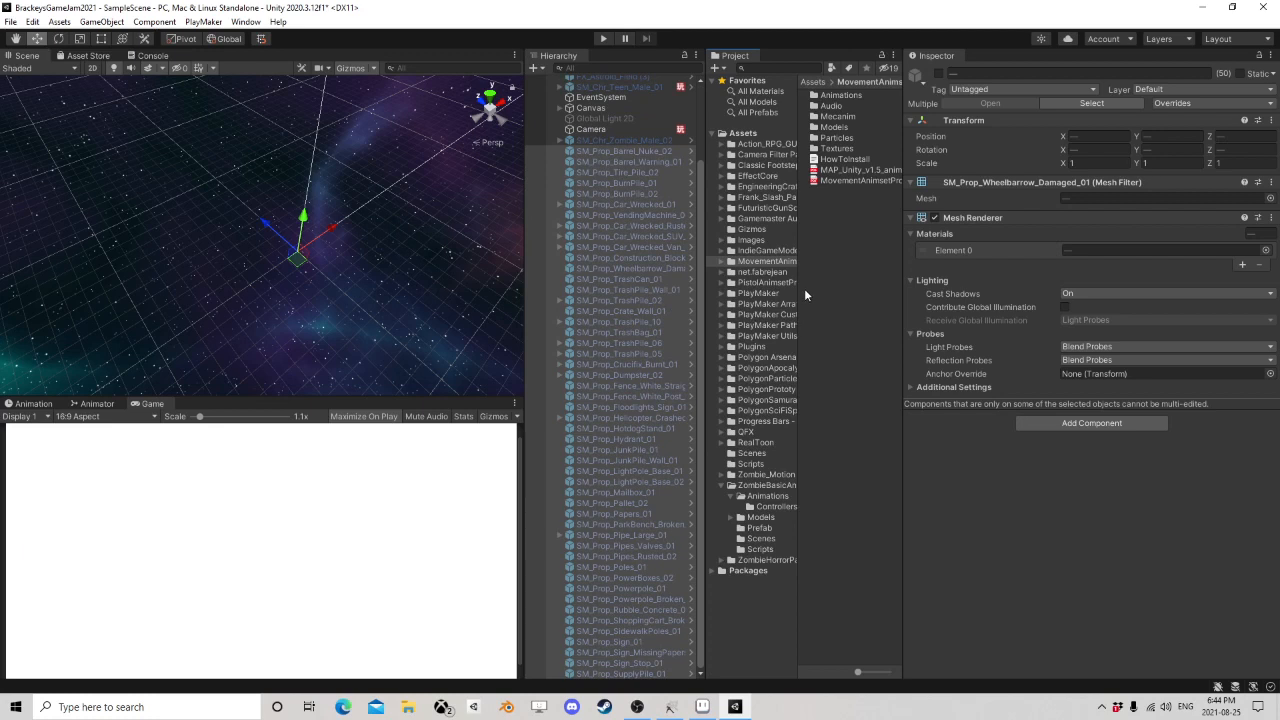
# - Widen the Project window and its folder column, and clear the current object selection
pyautogui.moveTo(804, 288); pyautogui.dragTo(844, 292)
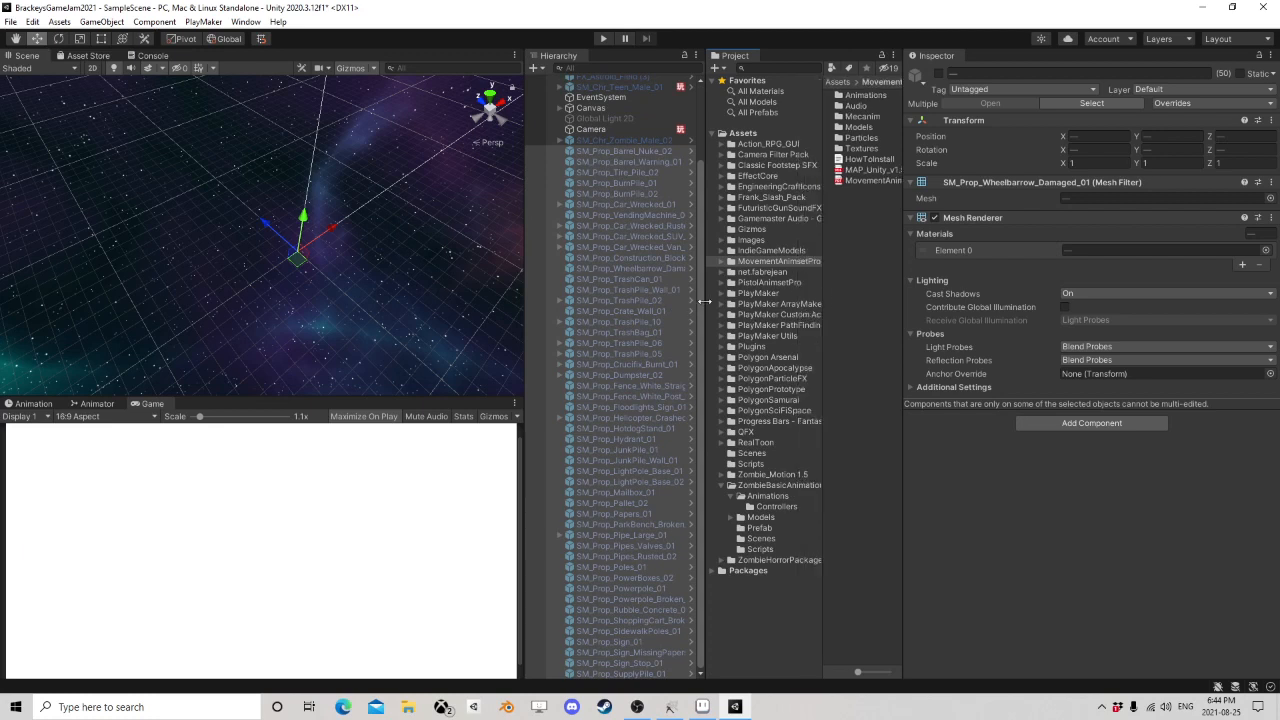
pyautogui.moveTo(903, 291); pyautogui.dragTo(1027, 289)
pyautogui.moveTo(826, 292); pyautogui.dragTo(920, 289)
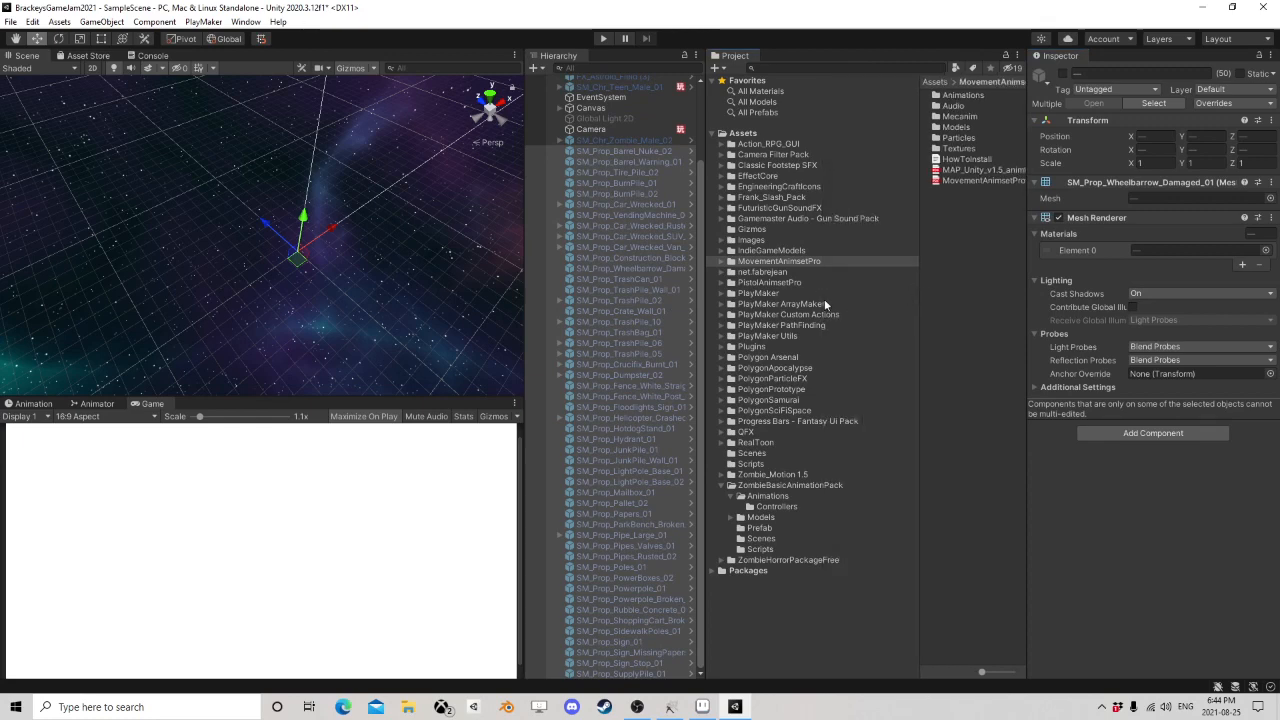
pyautogui.click(945, 431)
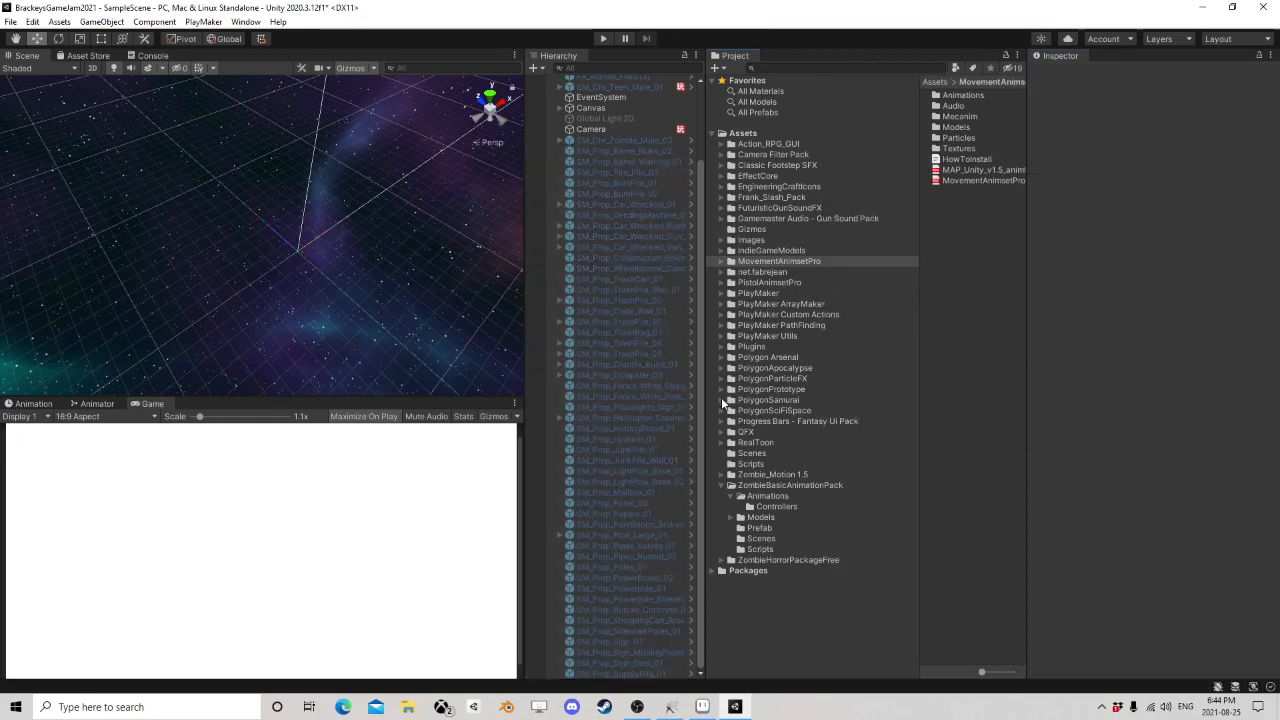
# - Add the Character_Ninja_Brown prefab from PolygonSamurai's Prefabs/Characters folder to the scene, below SM_Chr_Zombie_Male_02
pyautogui.click(722, 400)
pyautogui.click(731, 431)
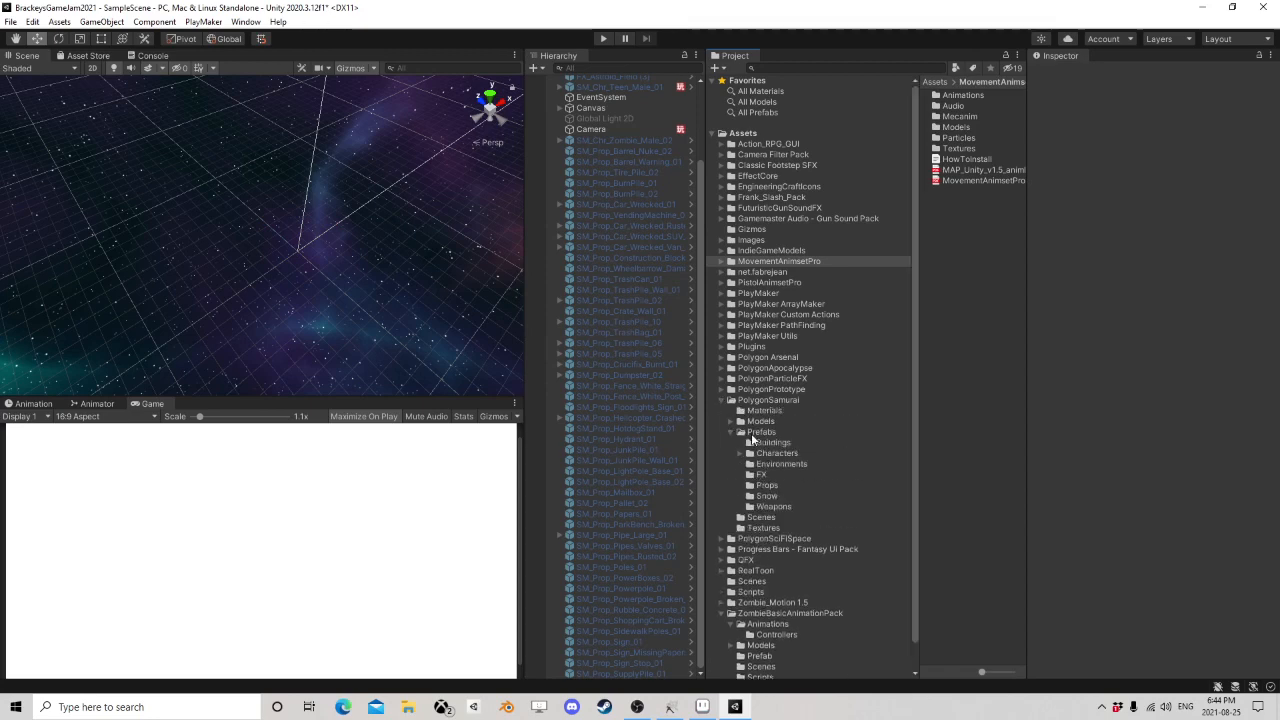
pyautogui.click(771, 444)
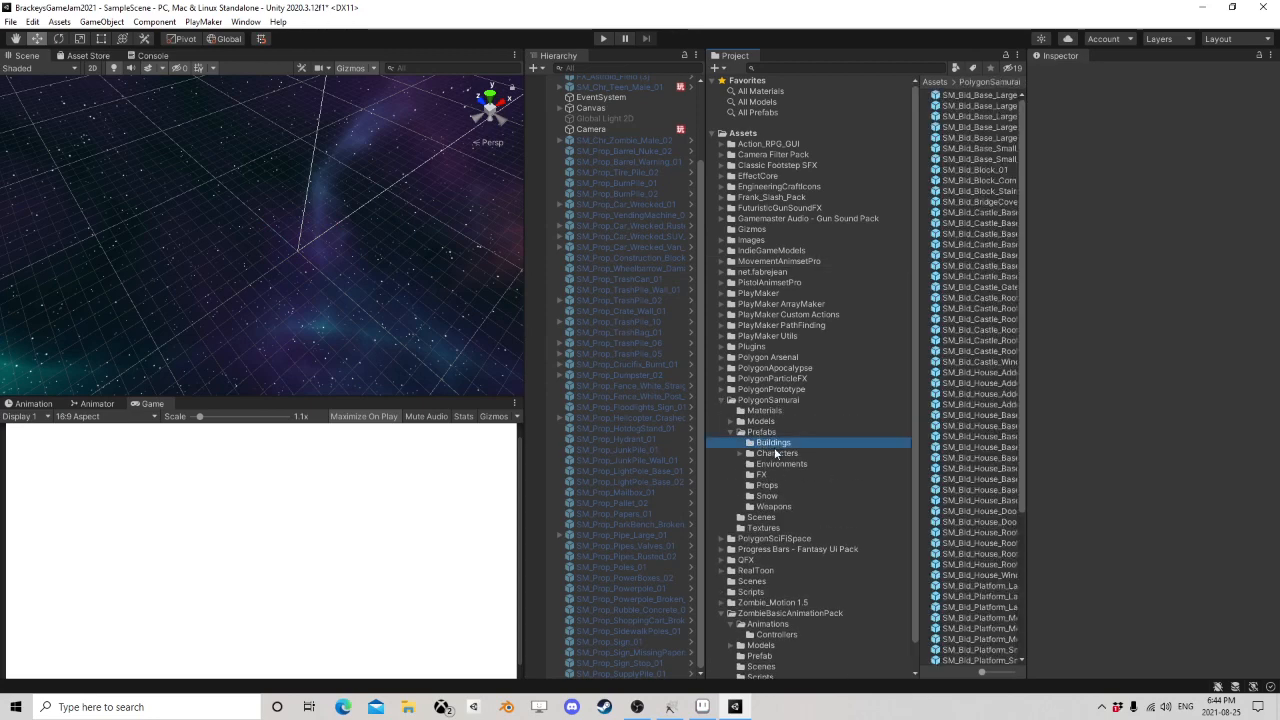
pyautogui.click(776, 454)
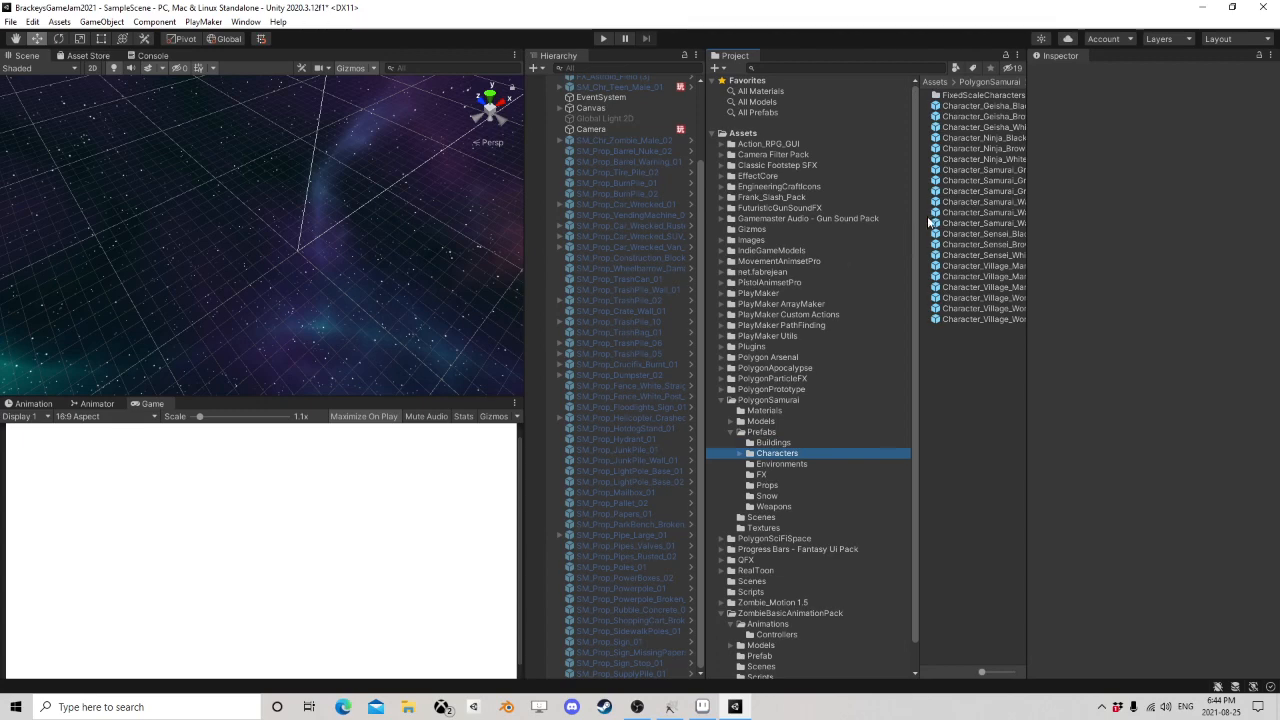
pyautogui.click(986, 149)
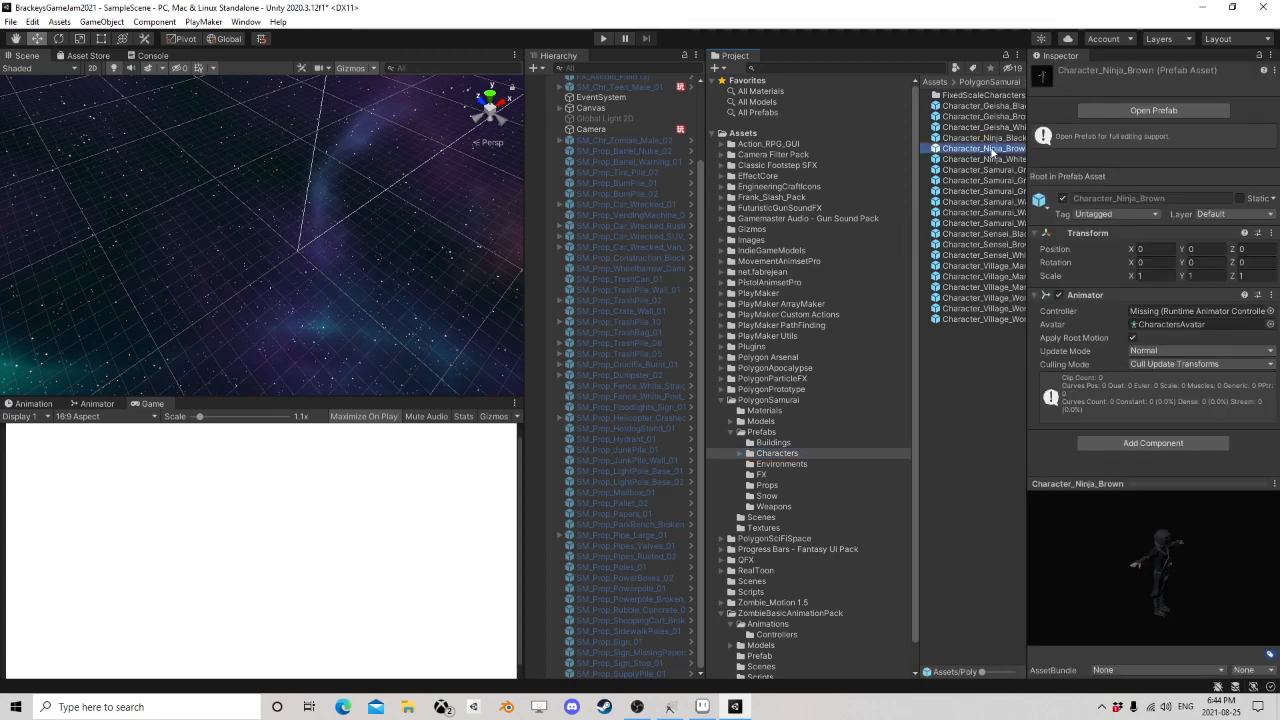
pyautogui.moveTo(988, 151); pyautogui.dragTo(620, 145)
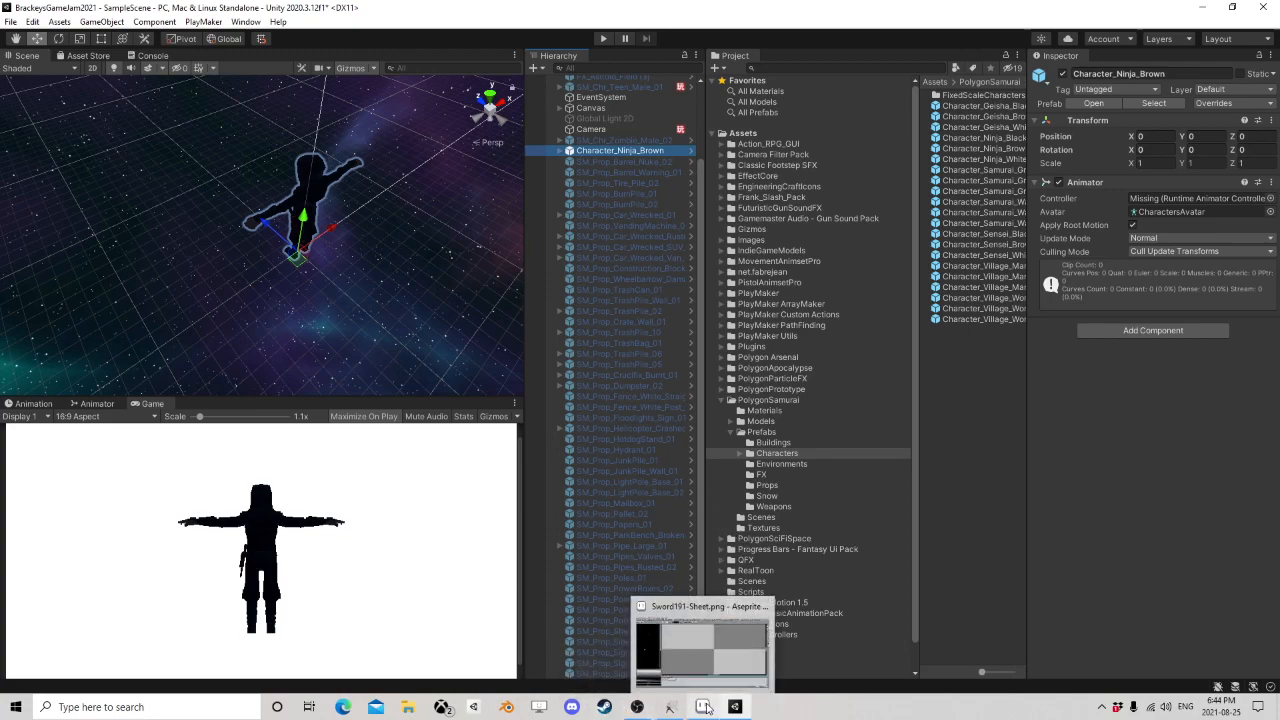
# - Switch to Aseprite and examine the Sword191 and Sword62 sprite sheets of the zombie animations
pyautogui.click(705, 707)
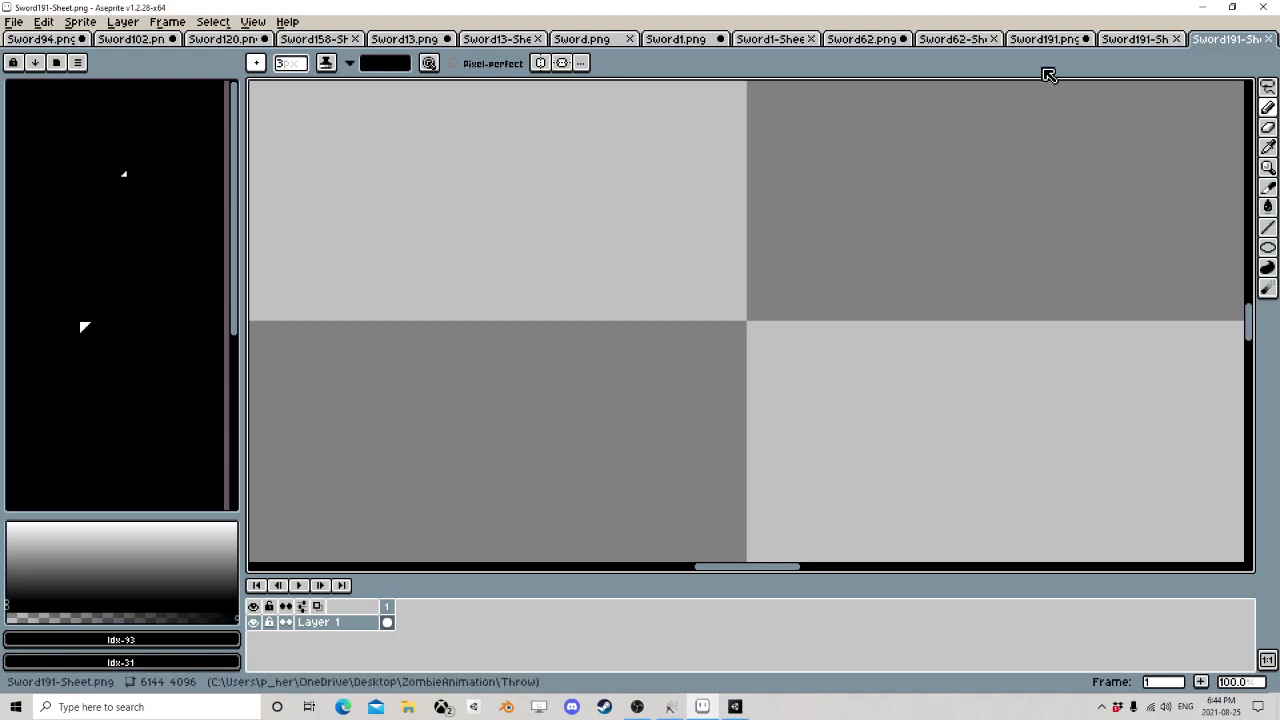
pyautogui.click(1022, 42)
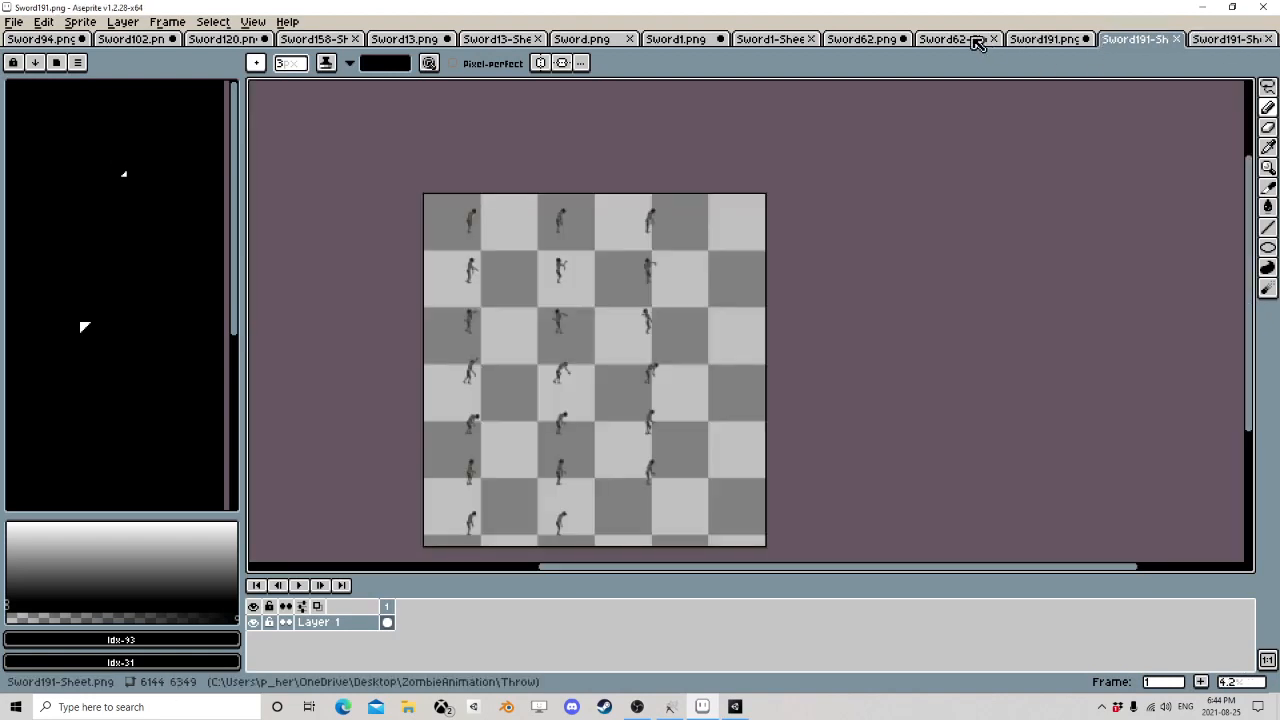
pyautogui.click(945, 42)
pyautogui.click(866, 42)
pyautogui.click(951, 40)
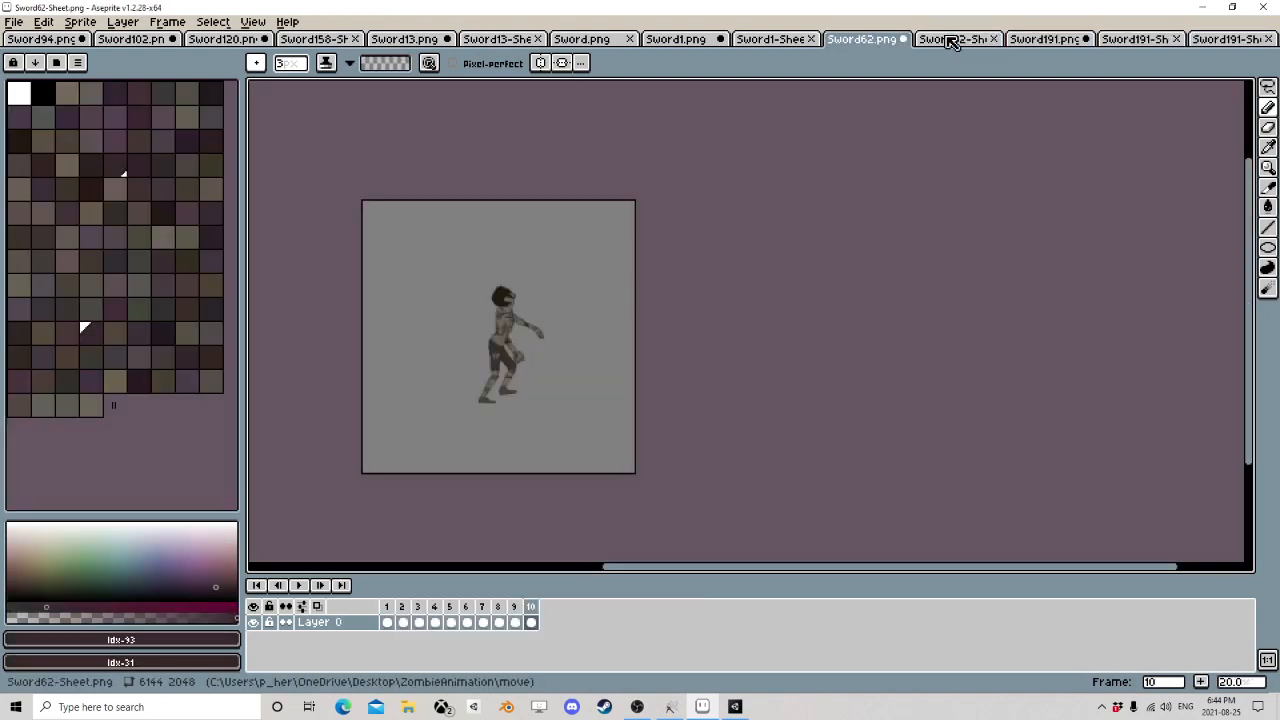
pyautogui.scroll(-3, 420, 250)
pyautogui.scroll(-2, 433, 254)
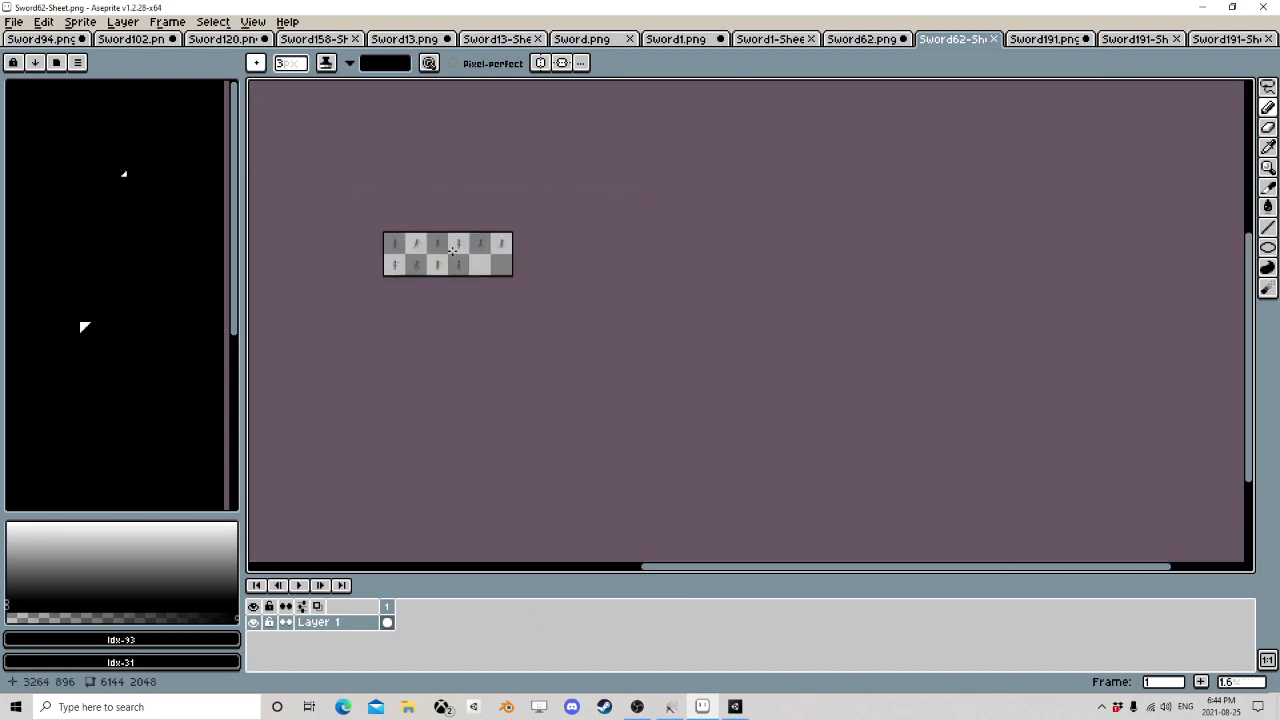
pyautogui.scroll(1, 440, 250)
# - Play back the Sword62.png frame animation, stop it, and return to Unity
pyautogui.click(862, 40)
pyautogui.scroll(1, 386, 335)
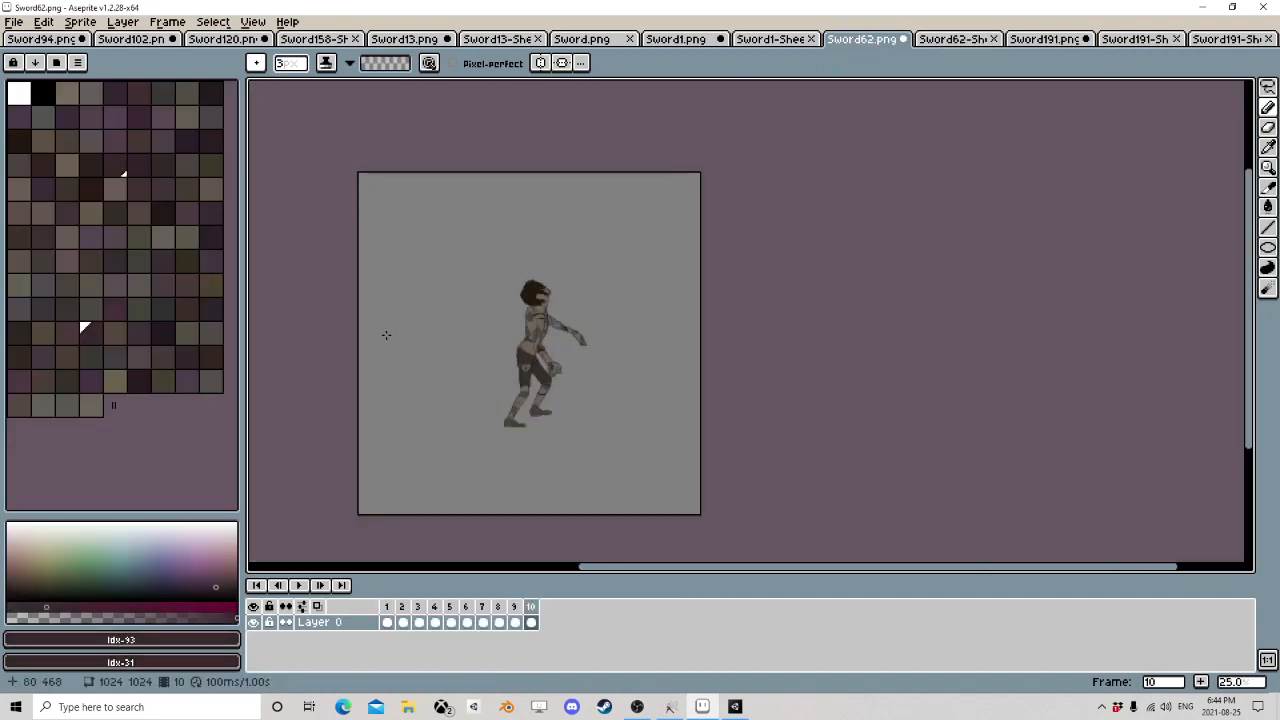
pyautogui.click(301, 586)
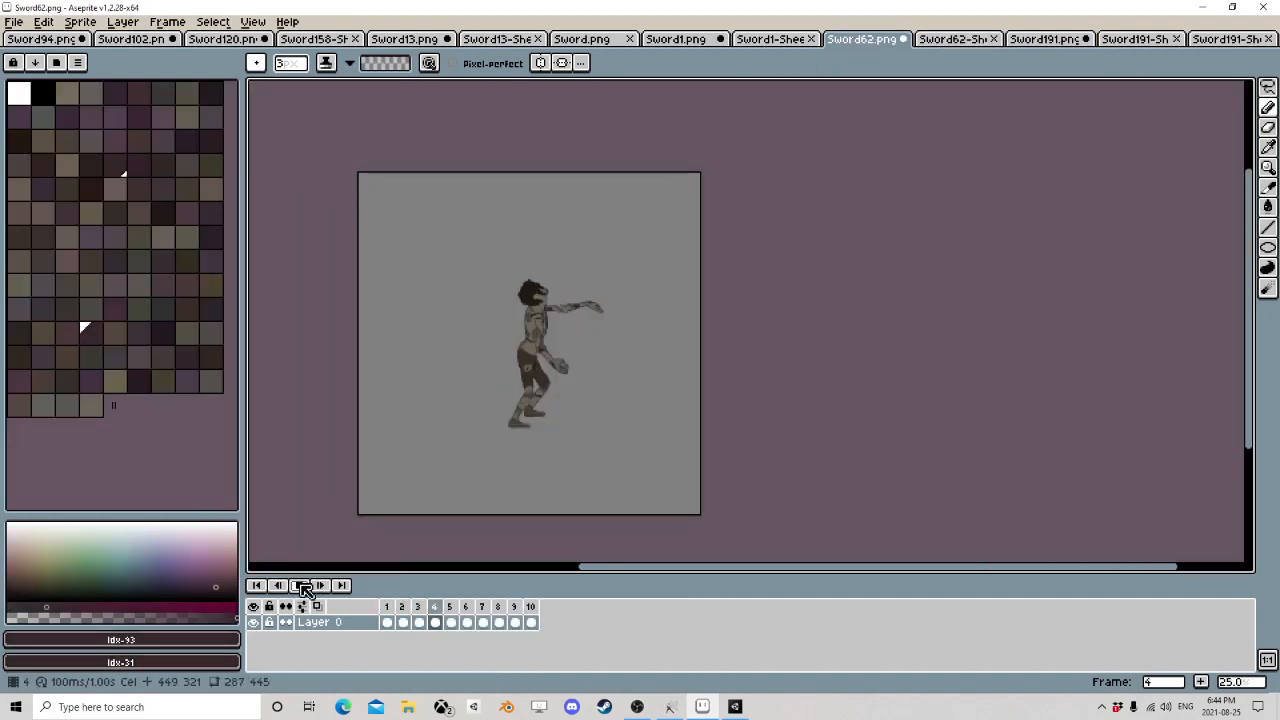
pyautogui.click(303, 587)
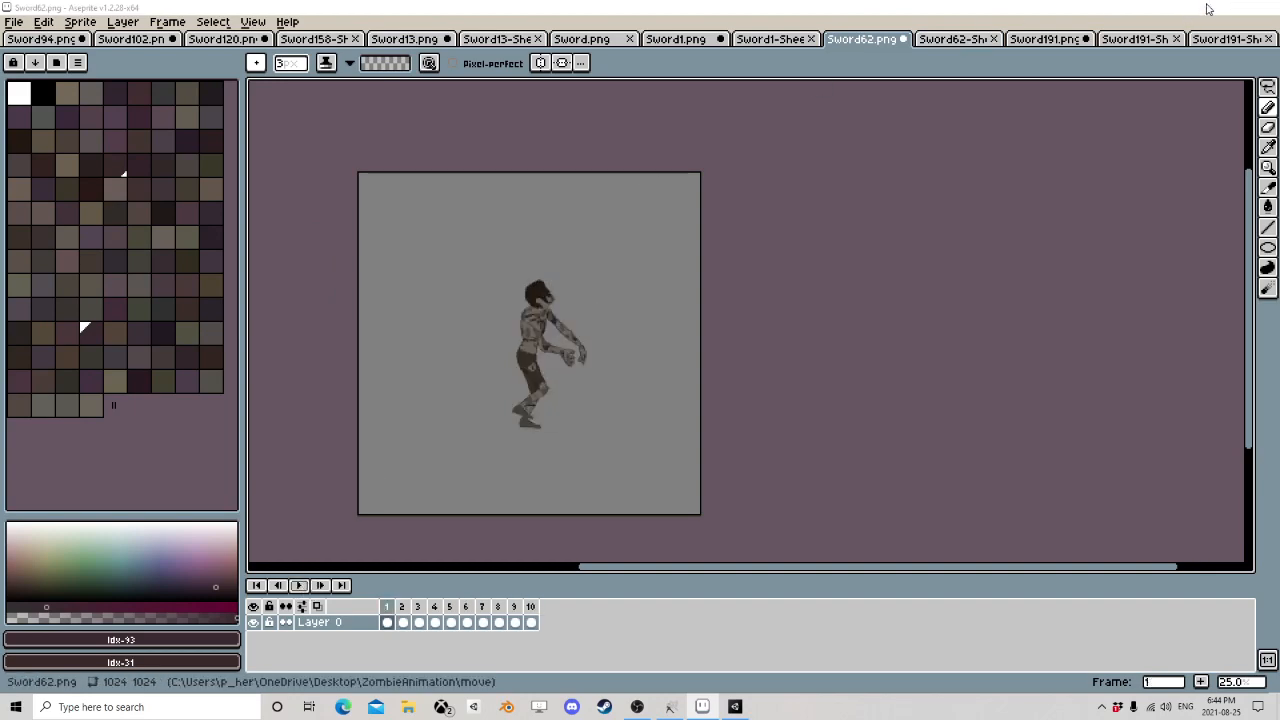
pyautogui.click(1201, 8)
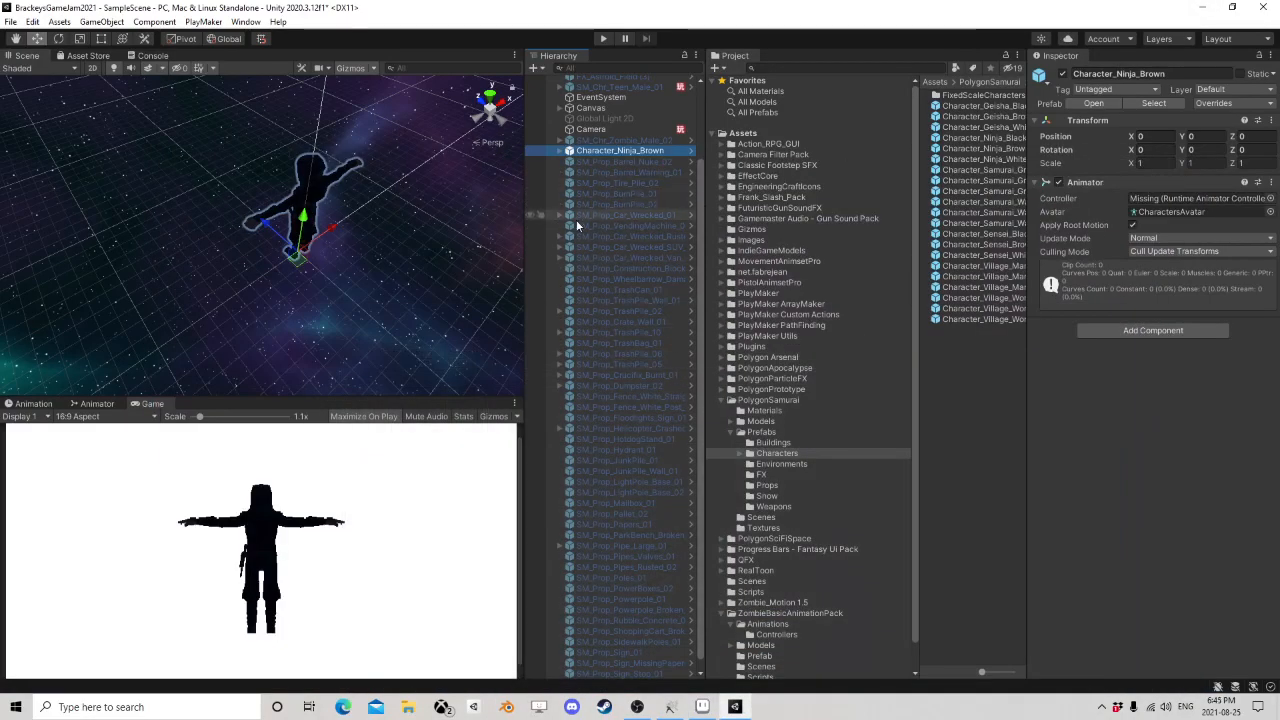
# - Set Character_Ninja_Brown's Y rotation to 90 and enlarge the Game view's height
pyautogui.click(1206, 149)
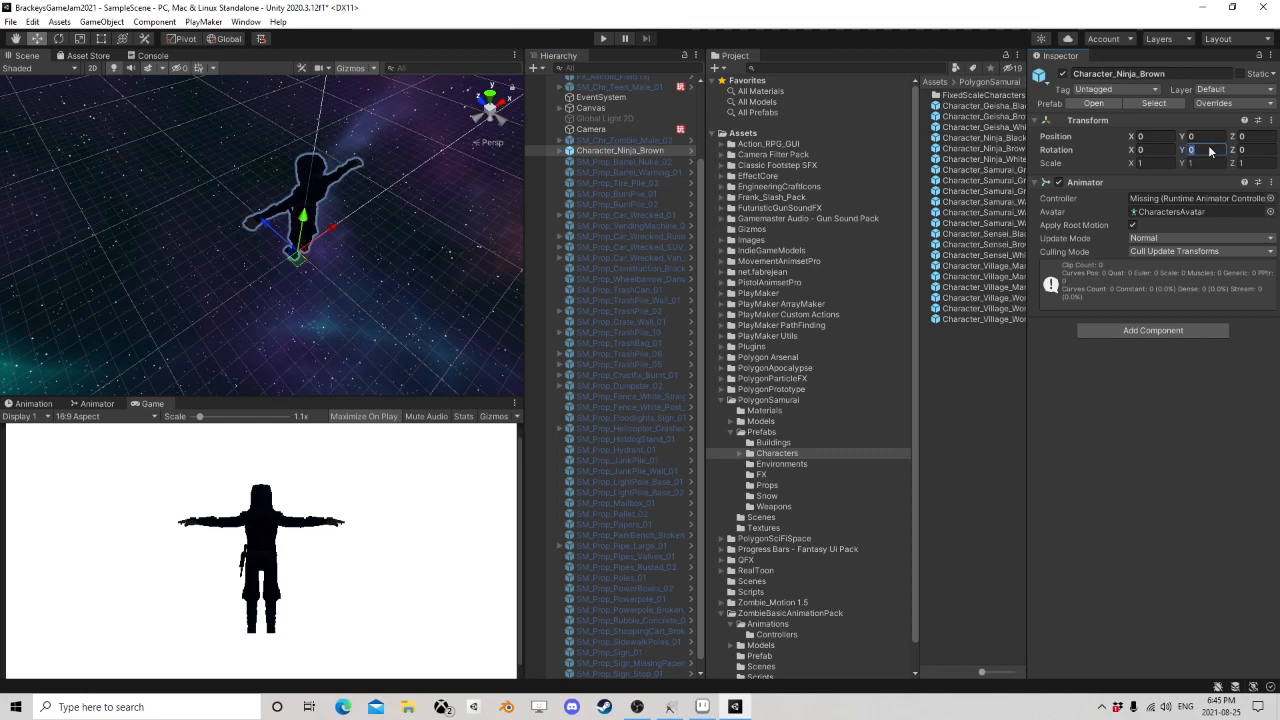
pyautogui.write('90')
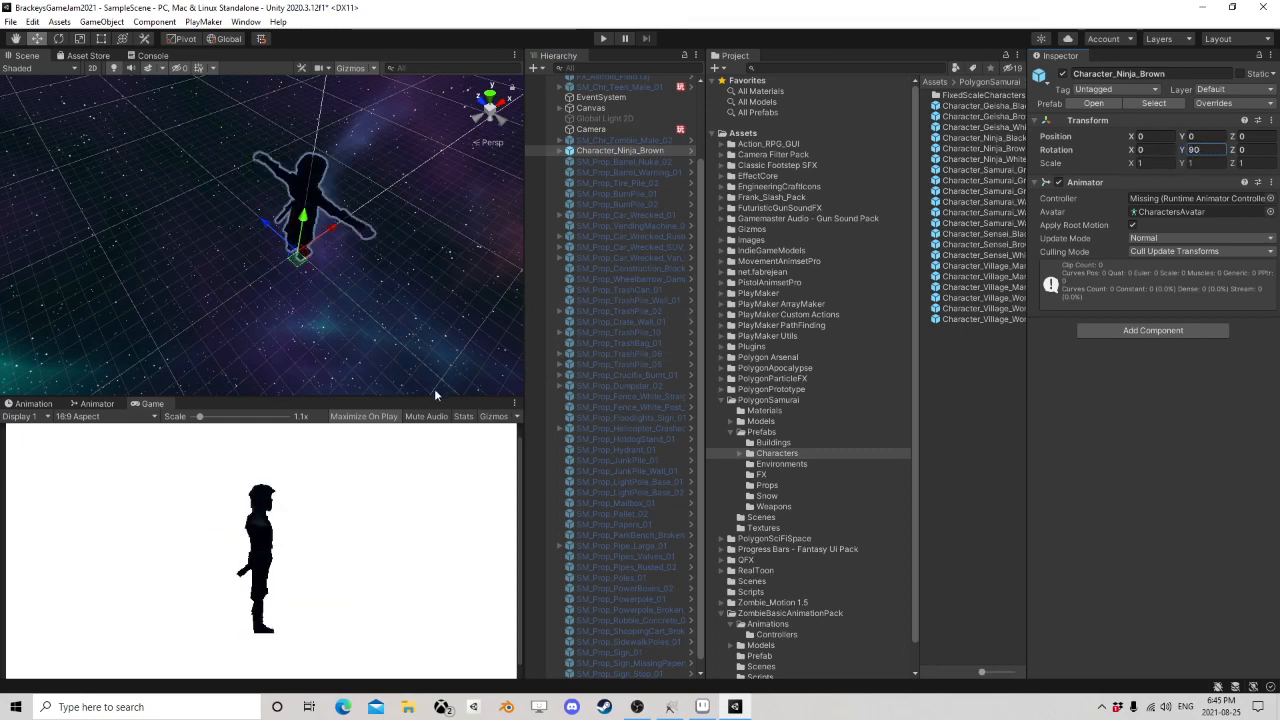
pyautogui.moveTo(430, 396); pyautogui.dragTo(370, 199)
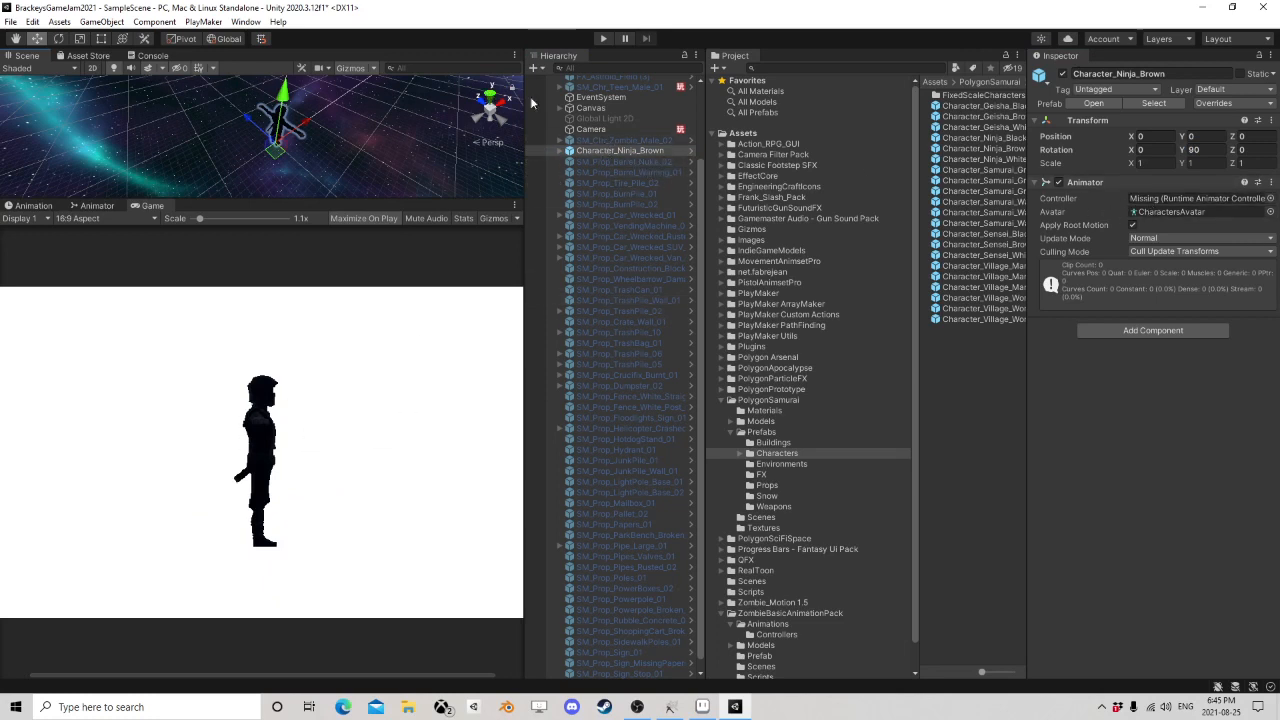
# - Create an Animator Controller in the PolygonSamurai Characters folder, keeping the default name
pyautogui.scroll(3, 620, 135)
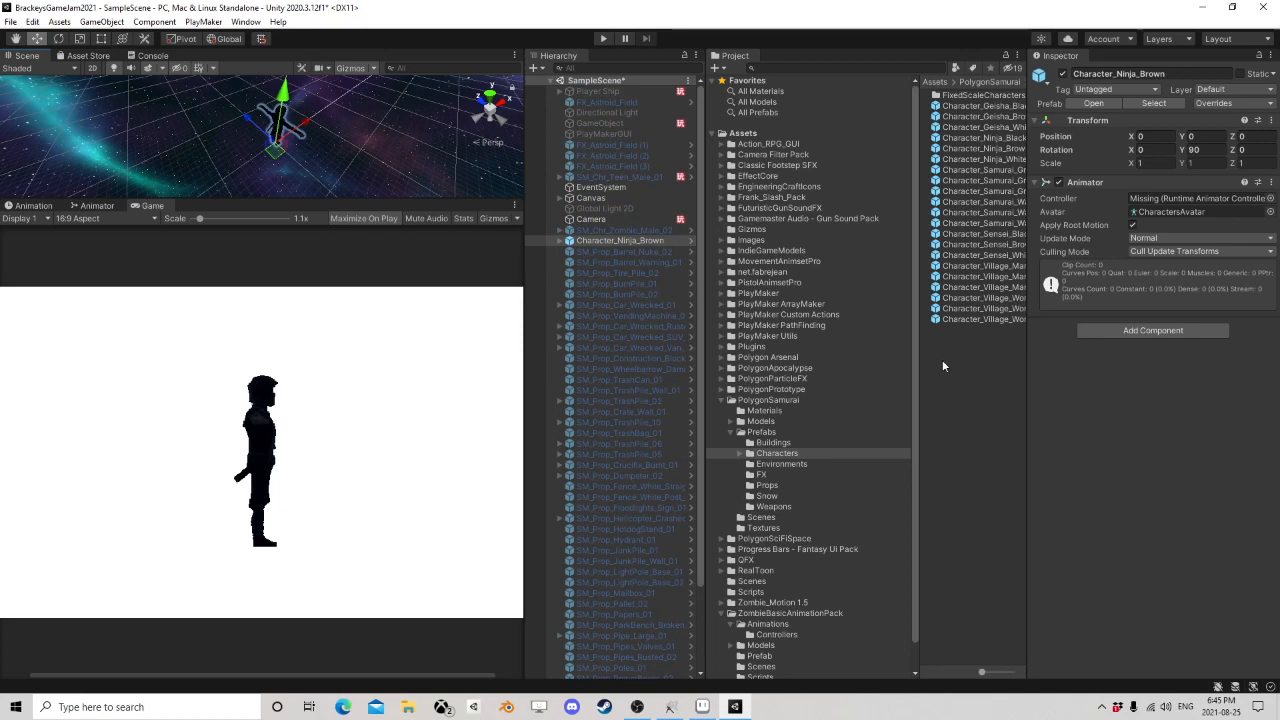
pyautogui.rightClick(958, 338)
pyautogui.moveTo(1048, 352)
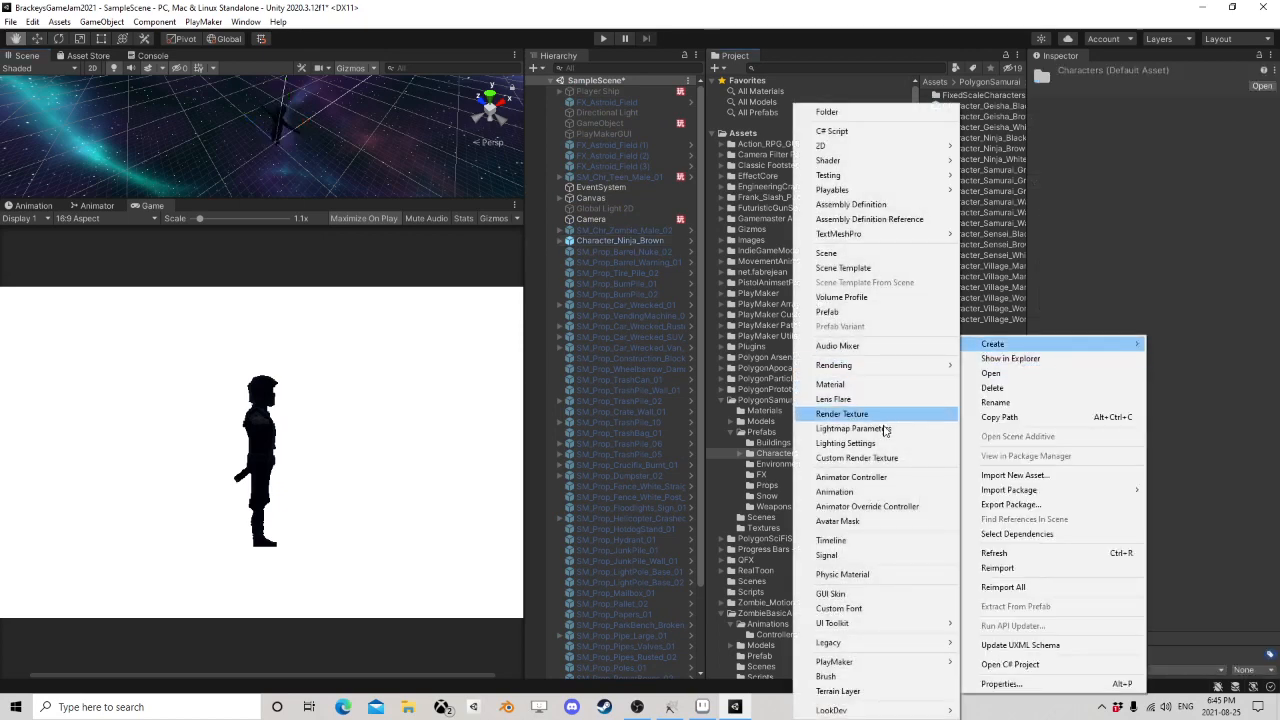
pyautogui.click(870, 481)
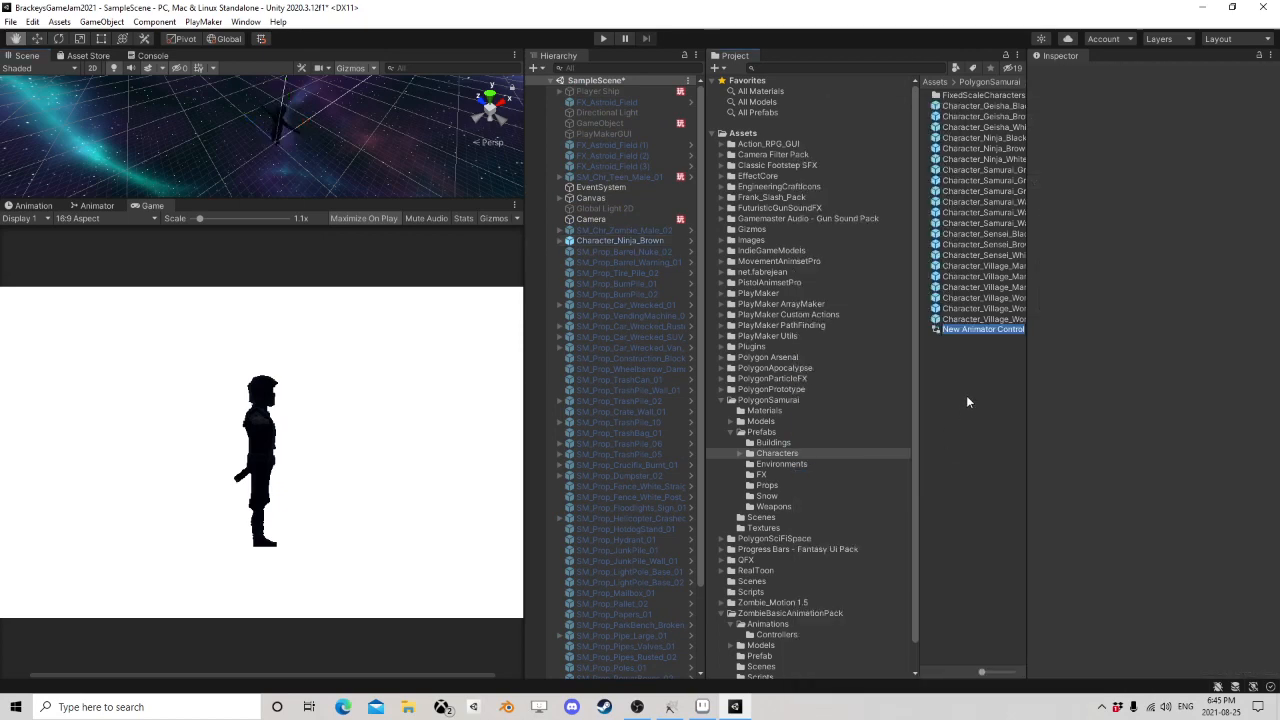
pyautogui.press('Return')
# - Assign New Animator Controller to Character_Ninja_Brown, turn off Apply Root Motion, and show the controller's state graph
pyautogui.click(619, 241)
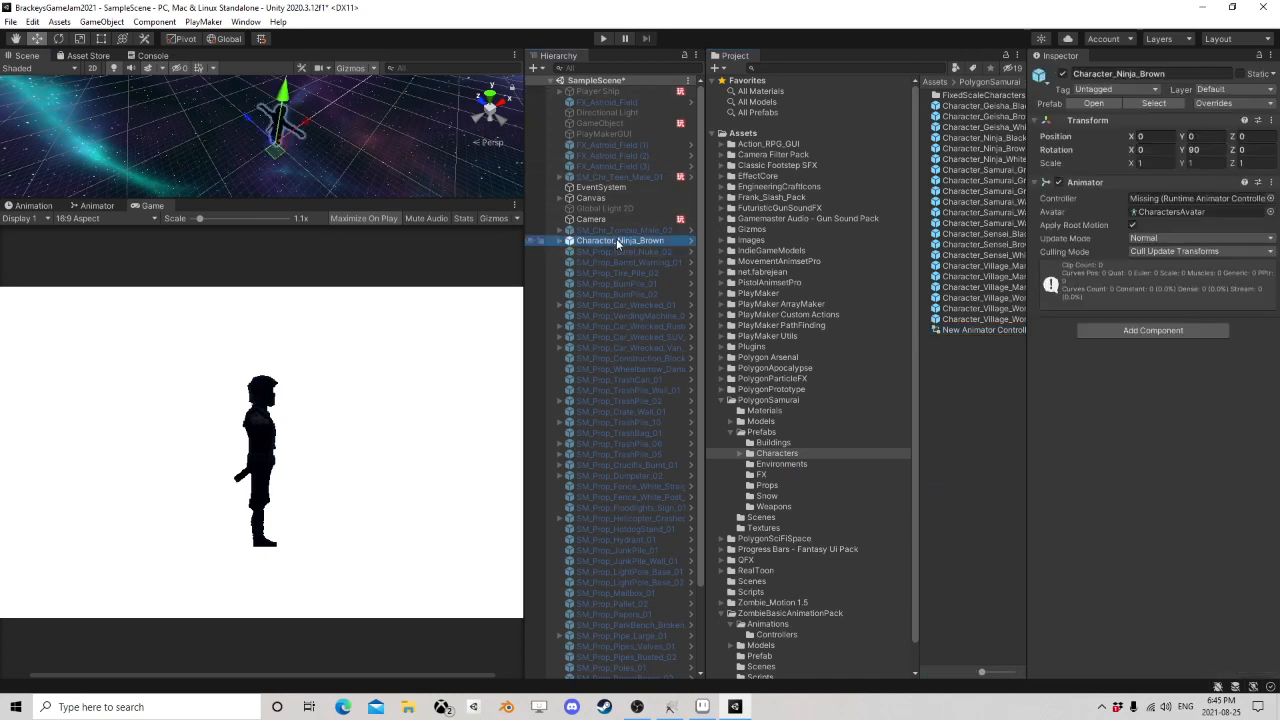
pyautogui.moveTo(980, 327); pyautogui.dragTo(1190, 198)
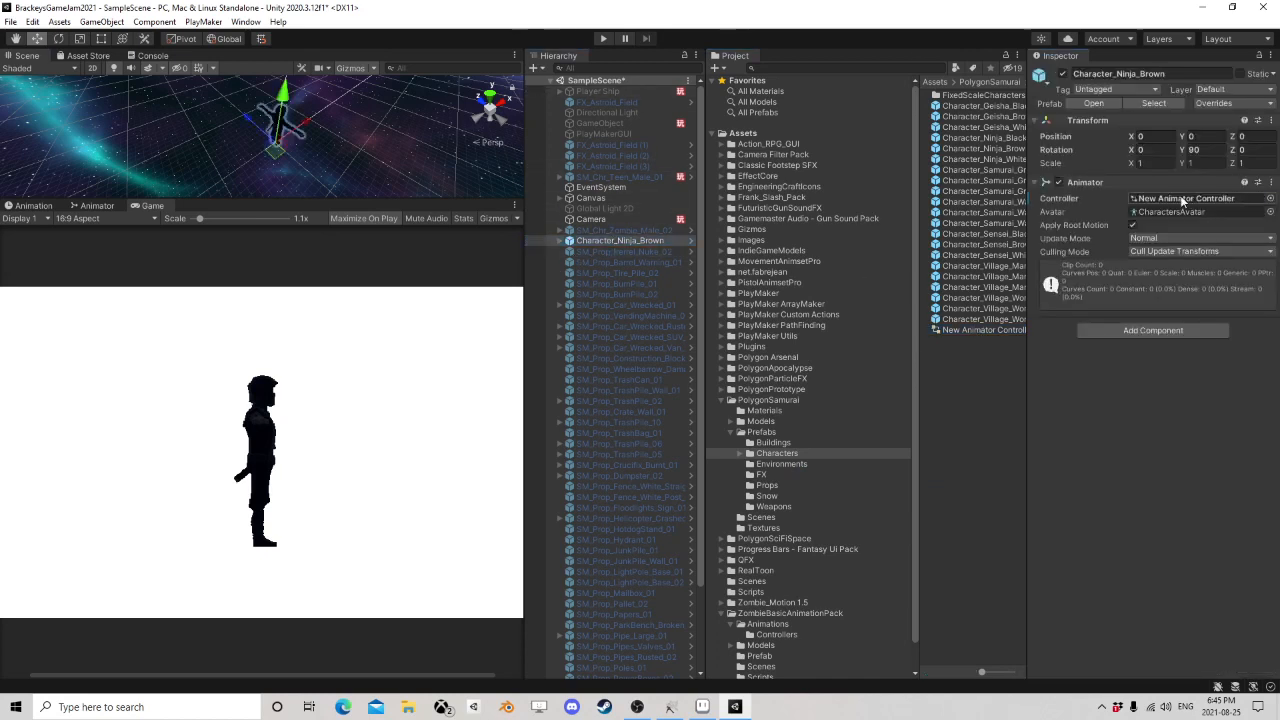
pyautogui.click(1133, 225)
pyautogui.click(97, 206)
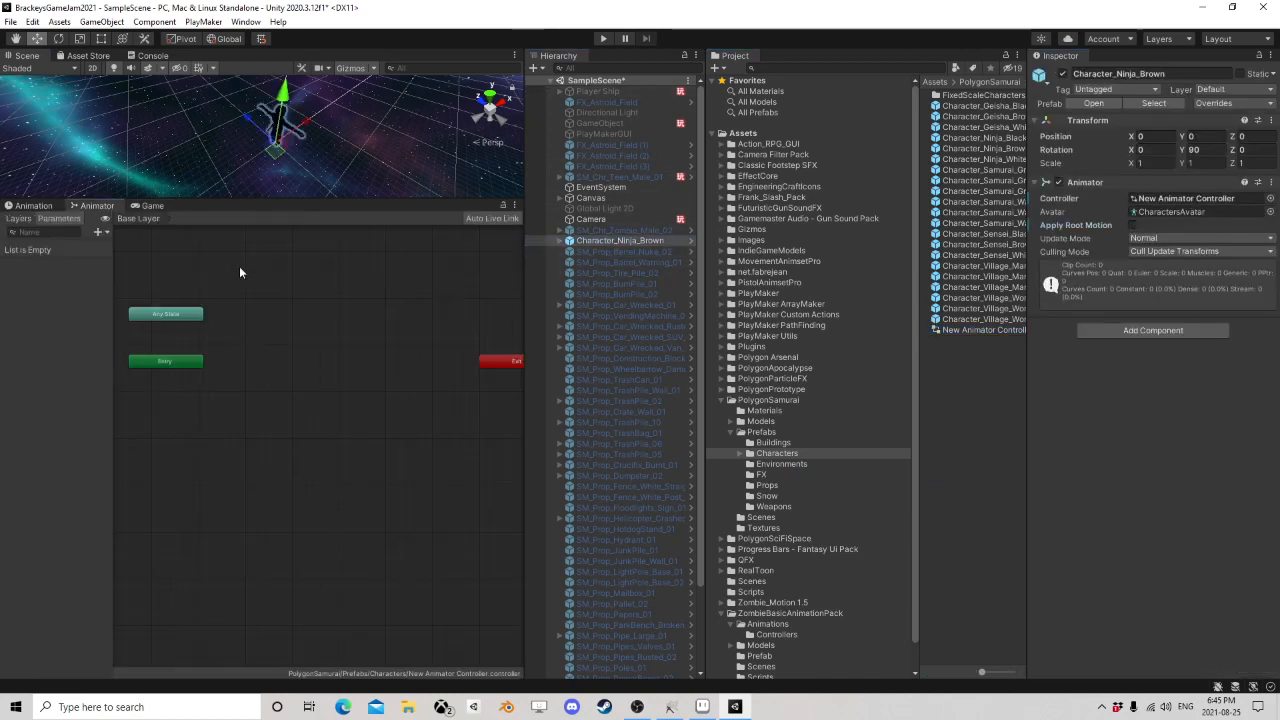
# - Open the In_Place animation folder of Frank_SlashPack_Assassin and widen the file list to read the clip names
pyautogui.click(721, 283)
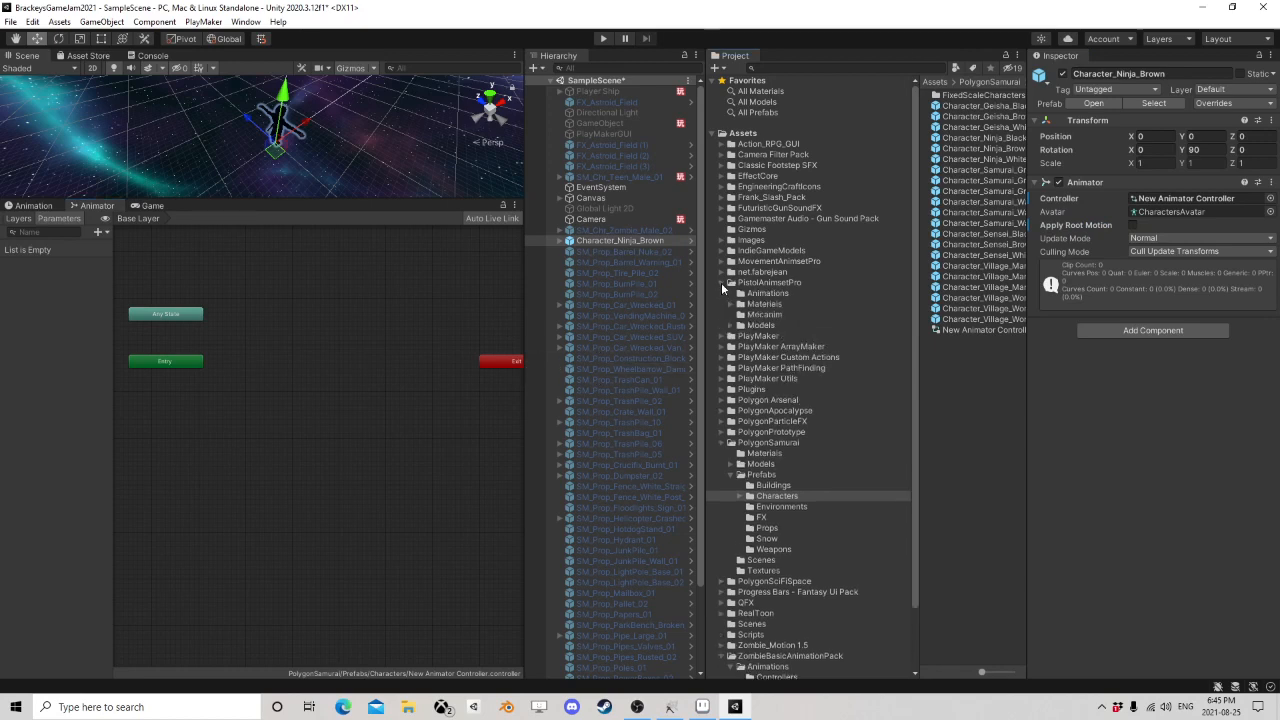
pyautogui.click(721, 283)
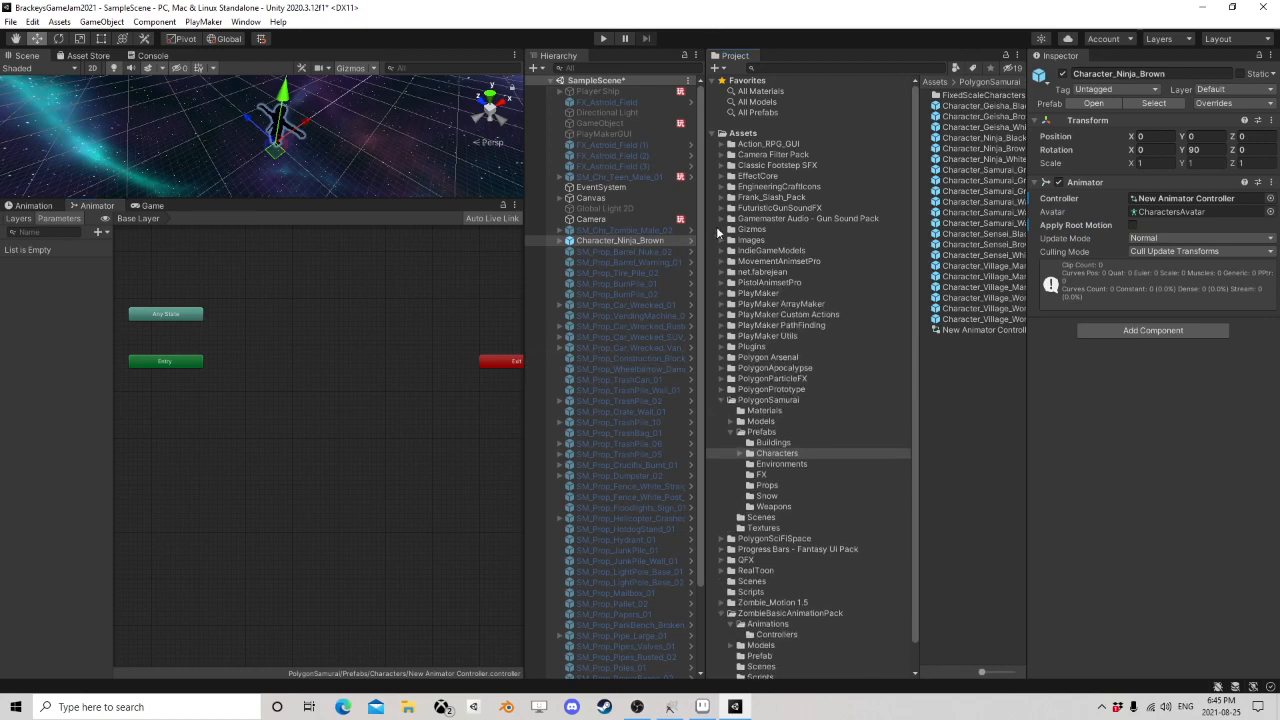
pyautogui.click(722, 198)
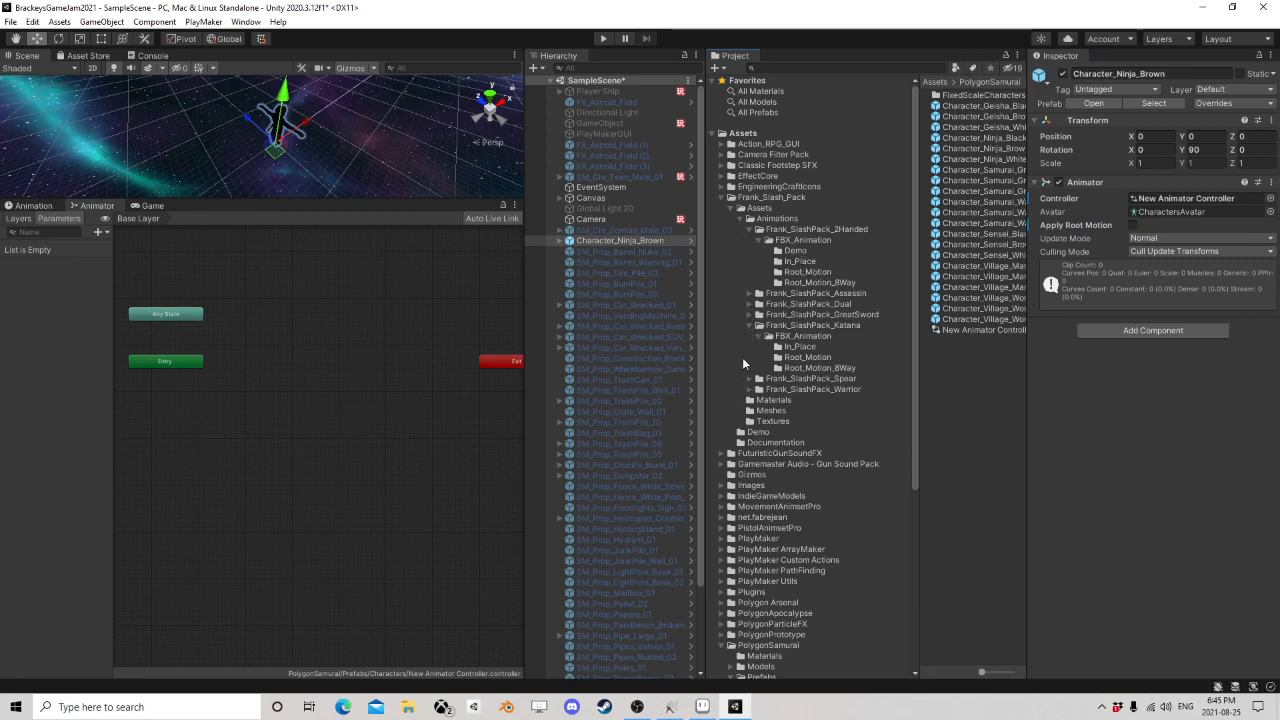
pyautogui.click(757, 295)
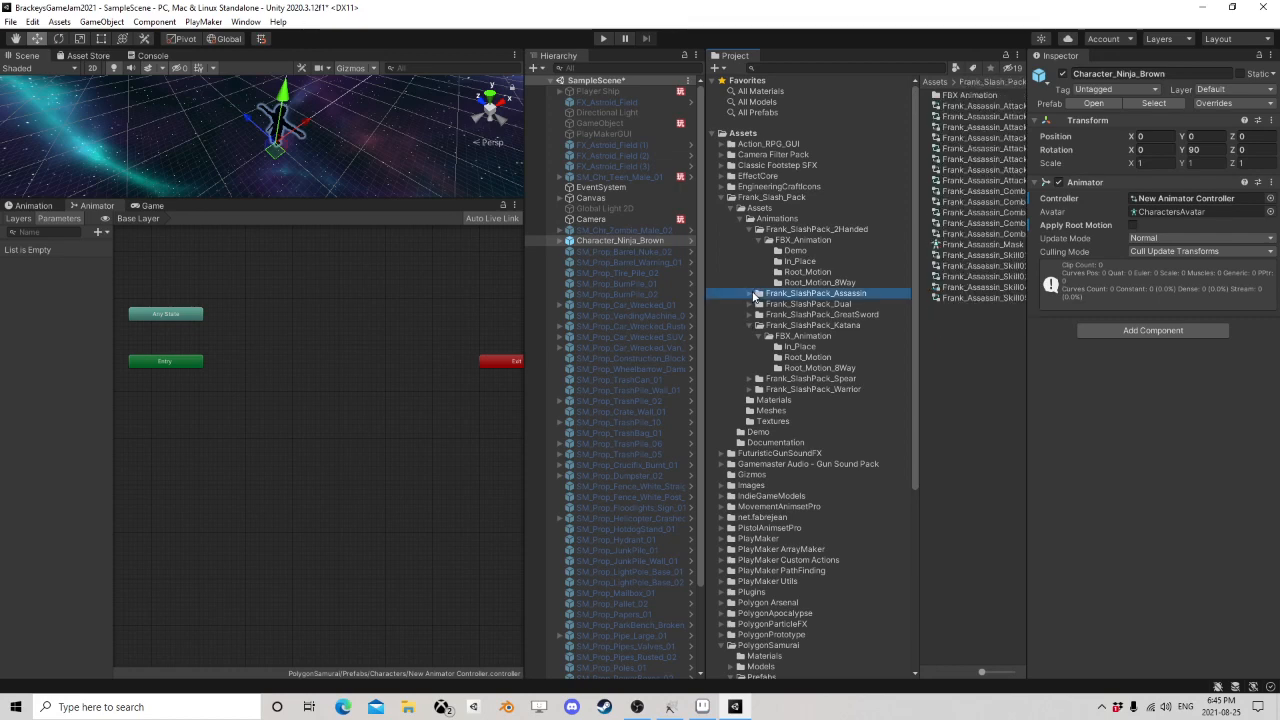
pyautogui.click(751, 294)
pyautogui.click(758, 305)
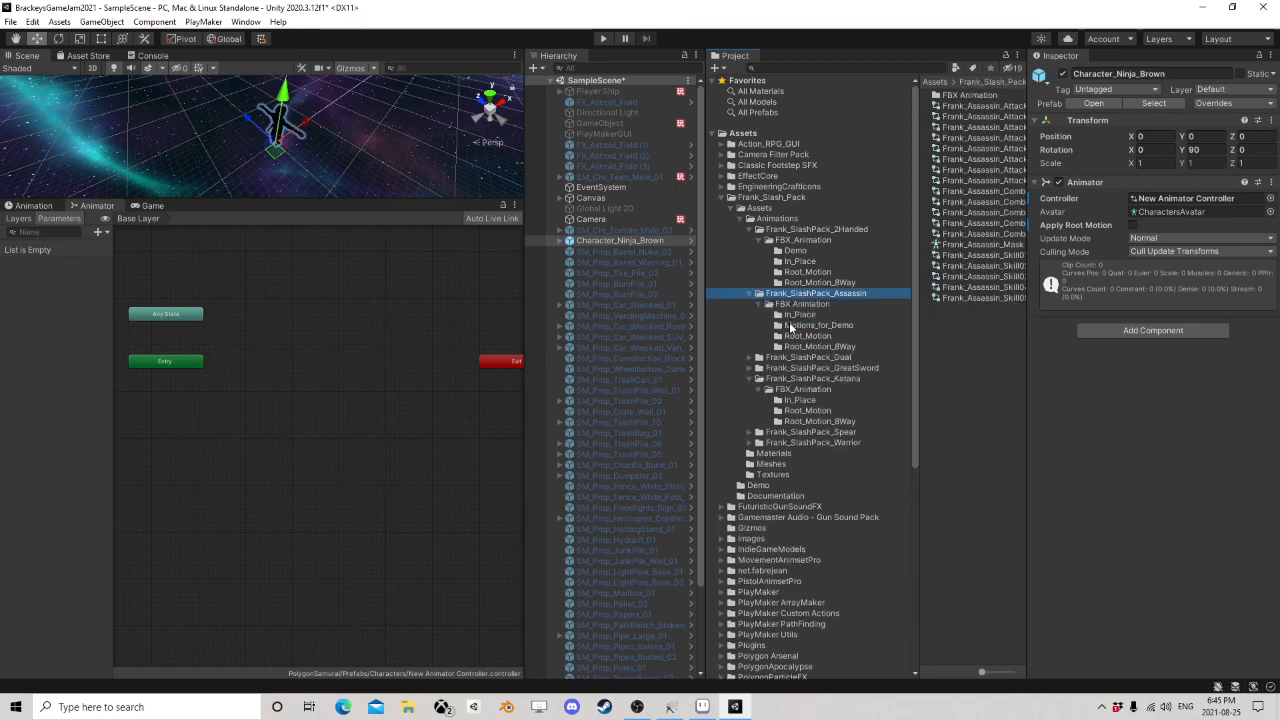
pyautogui.click(789, 316)
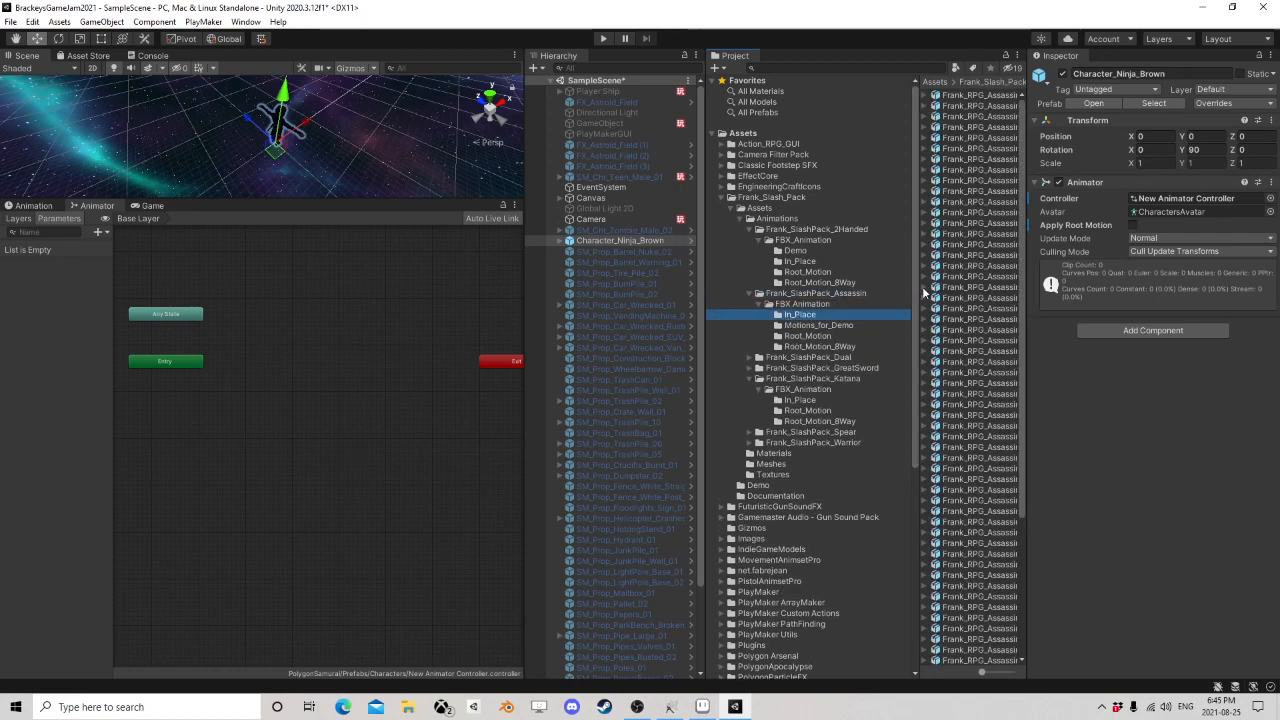
pyautogui.moveTo(919, 287); pyautogui.dragTo(822, 287)
pyautogui.scroll(-5, 972, 465)
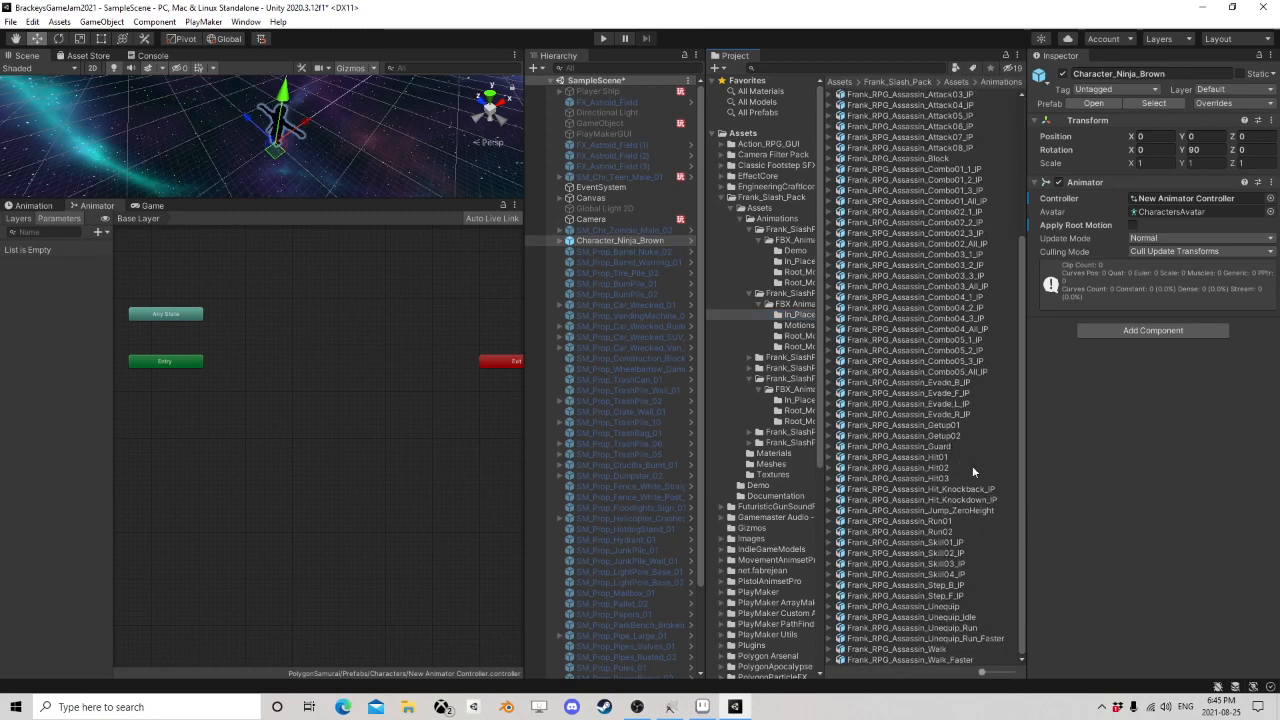
# - Preview the Frank_RPG_Assassin_Skill01_IP and Frank_RPG_Assassin_Skill02_IP animations
pyautogui.click(957, 543)
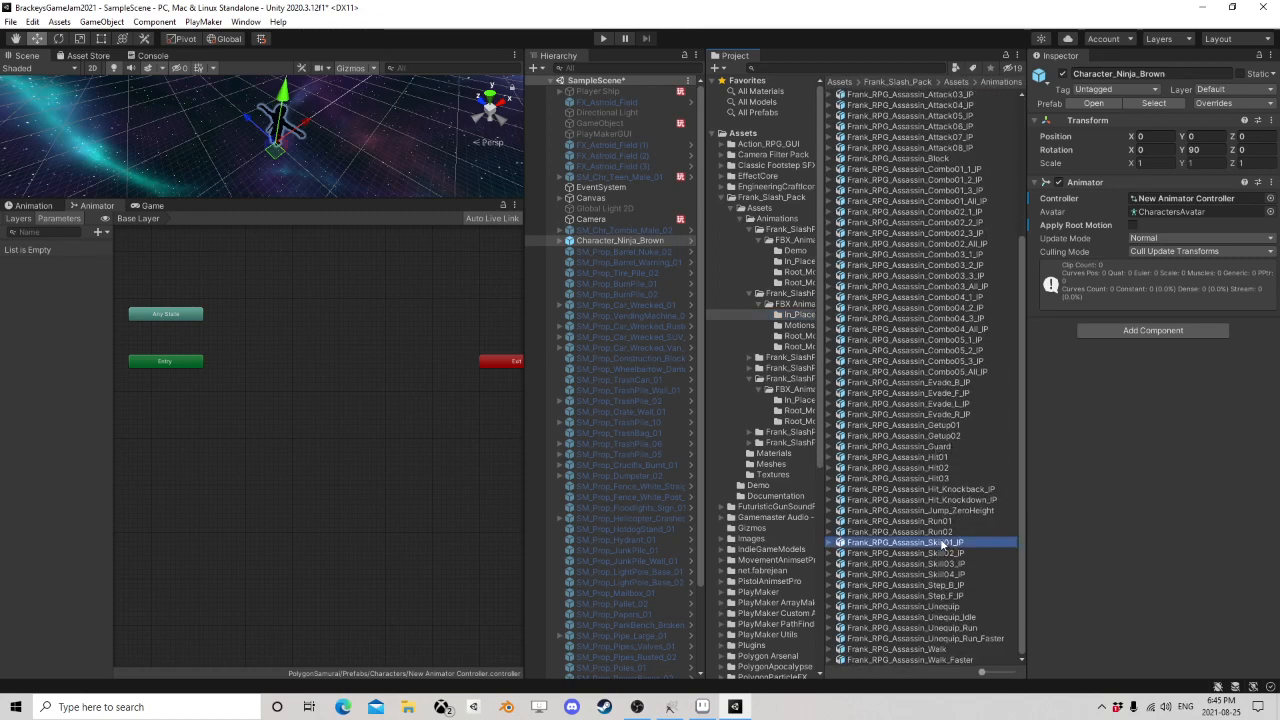
pyautogui.click(1037, 498)
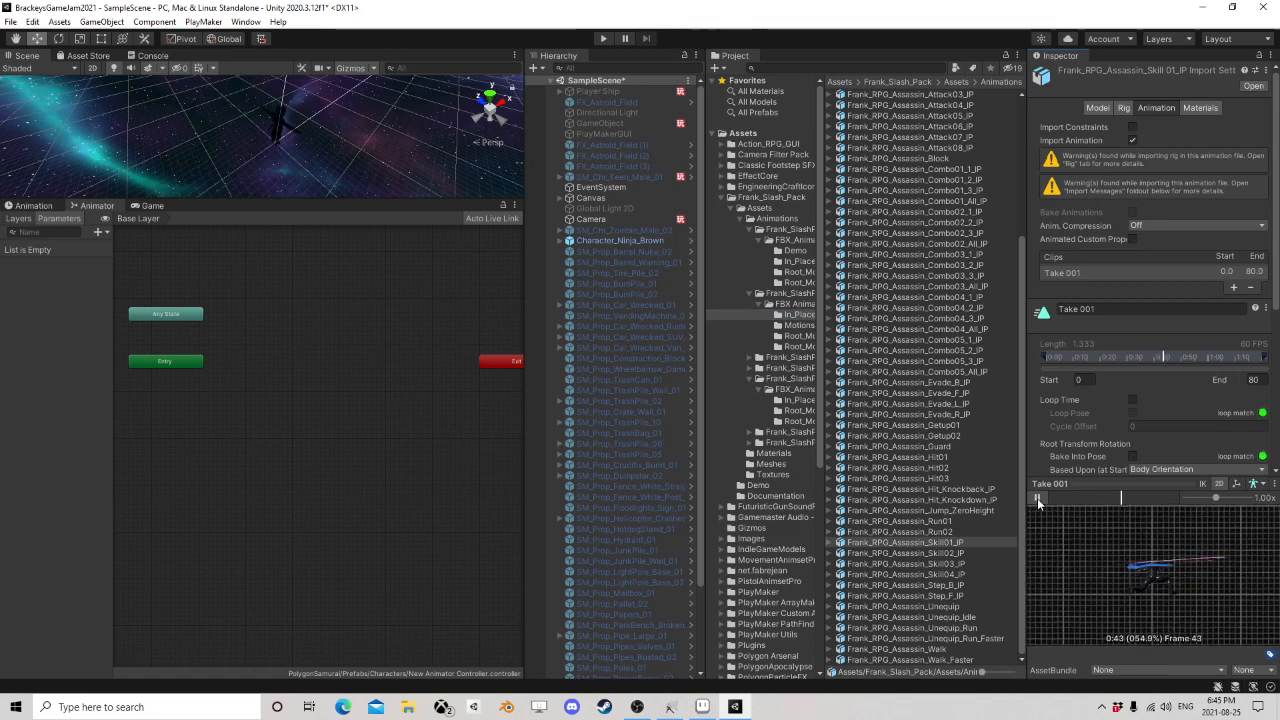
pyautogui.click(940, 553)
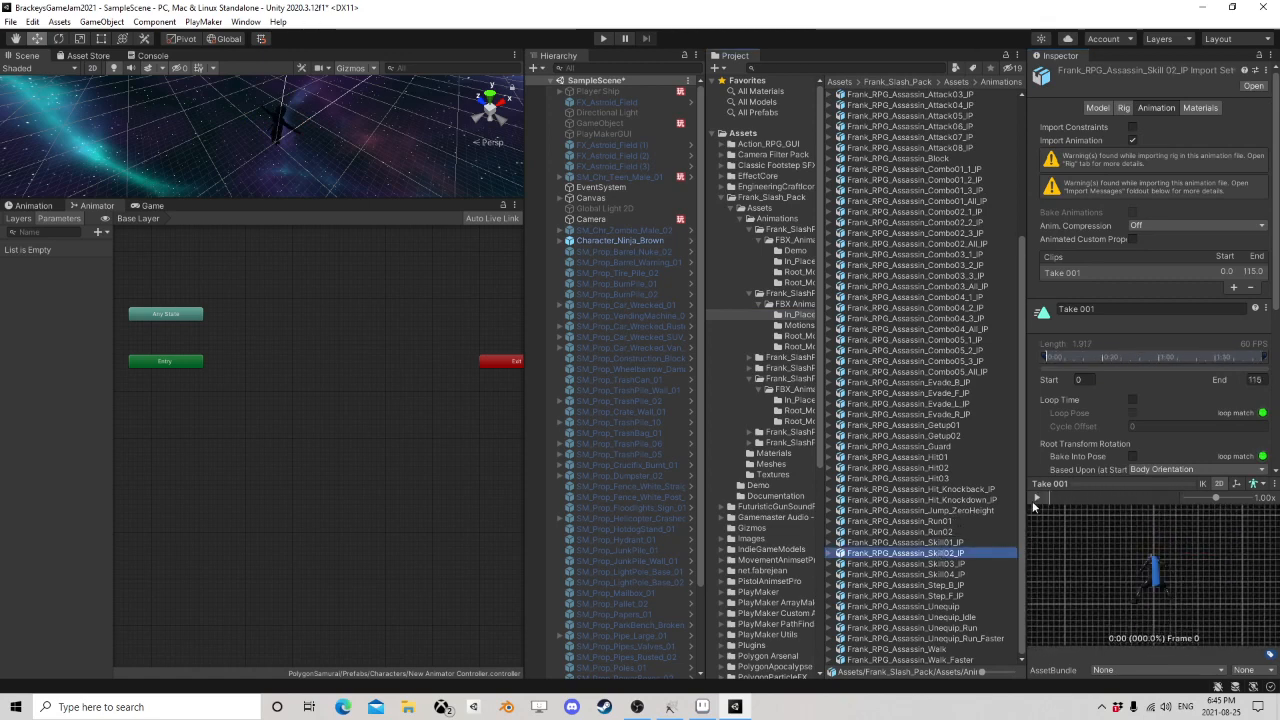
pyautogui.click(1037, 496)
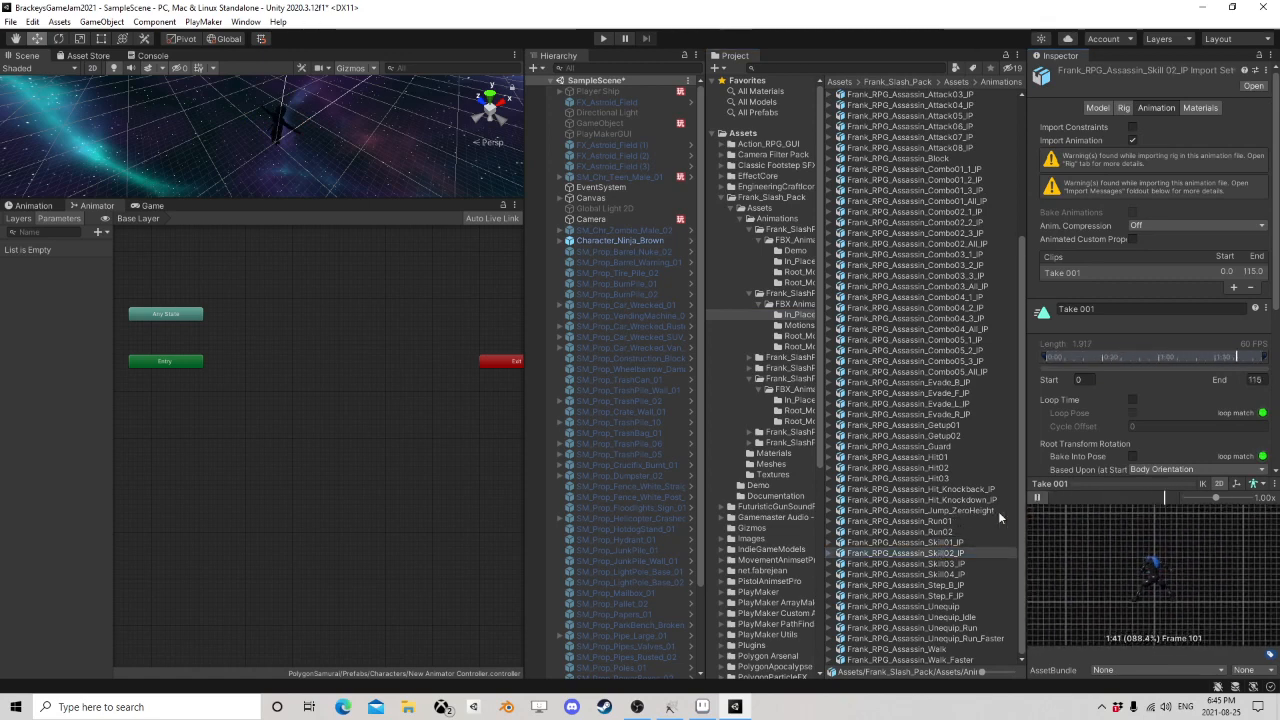
# - Add Frank_RPG_Assassin_Skill02_IP to the animator graph as a state and create an empty state above it
pyautogui.moveTo(949, 553); pyautogui.dragTo(286, 354)
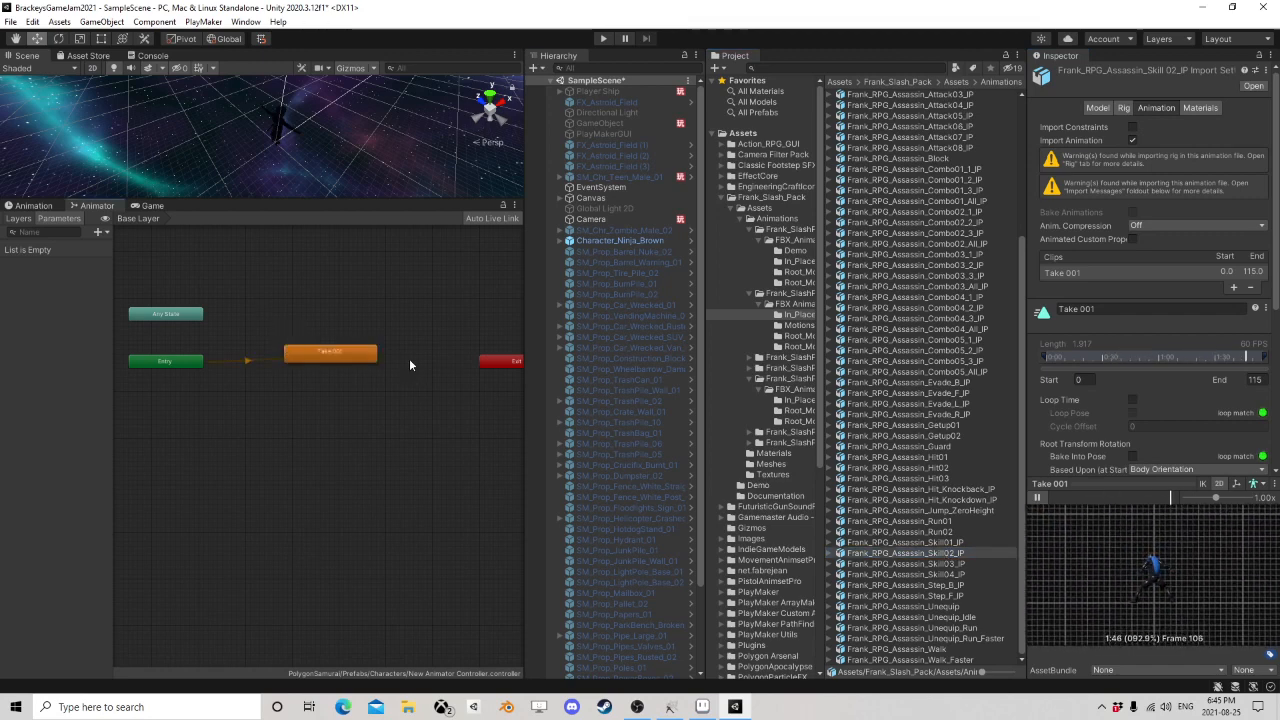
pyautogui.click(321, 356)
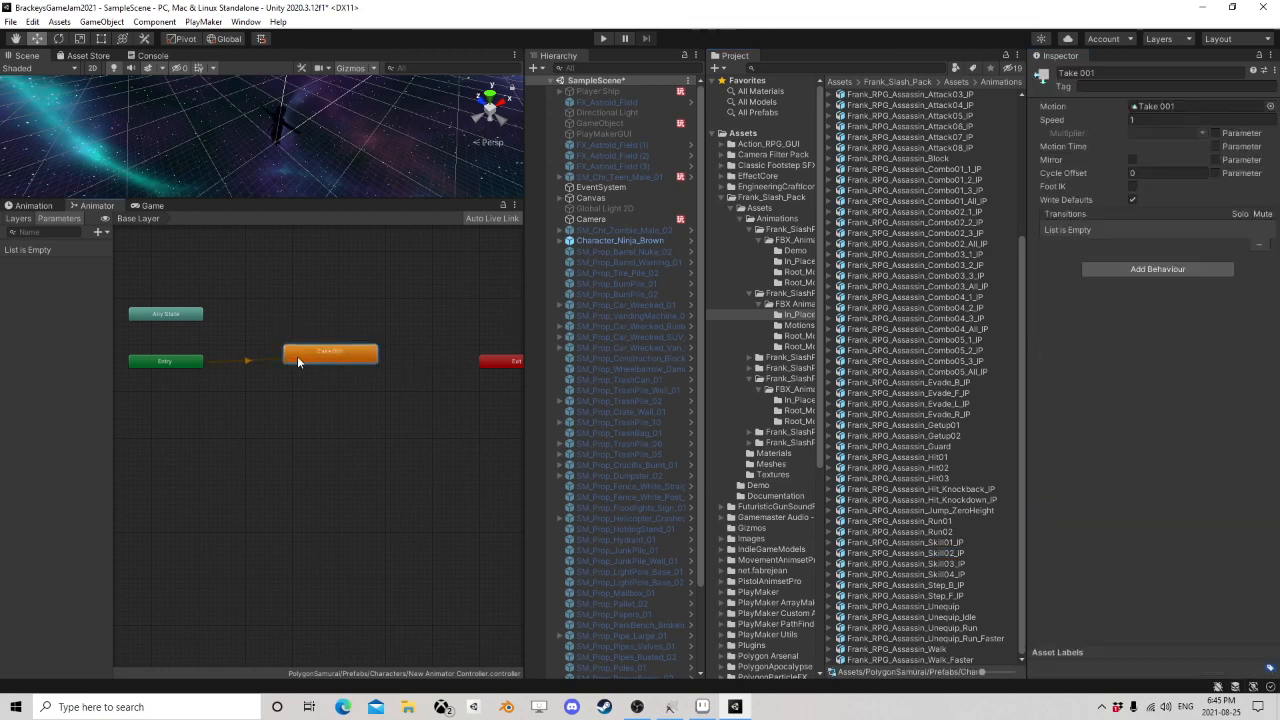
pyautogui.rightClick(256, 293)
pyautogui.moveTo(300, 292)
pyautogui.click(440, 292)
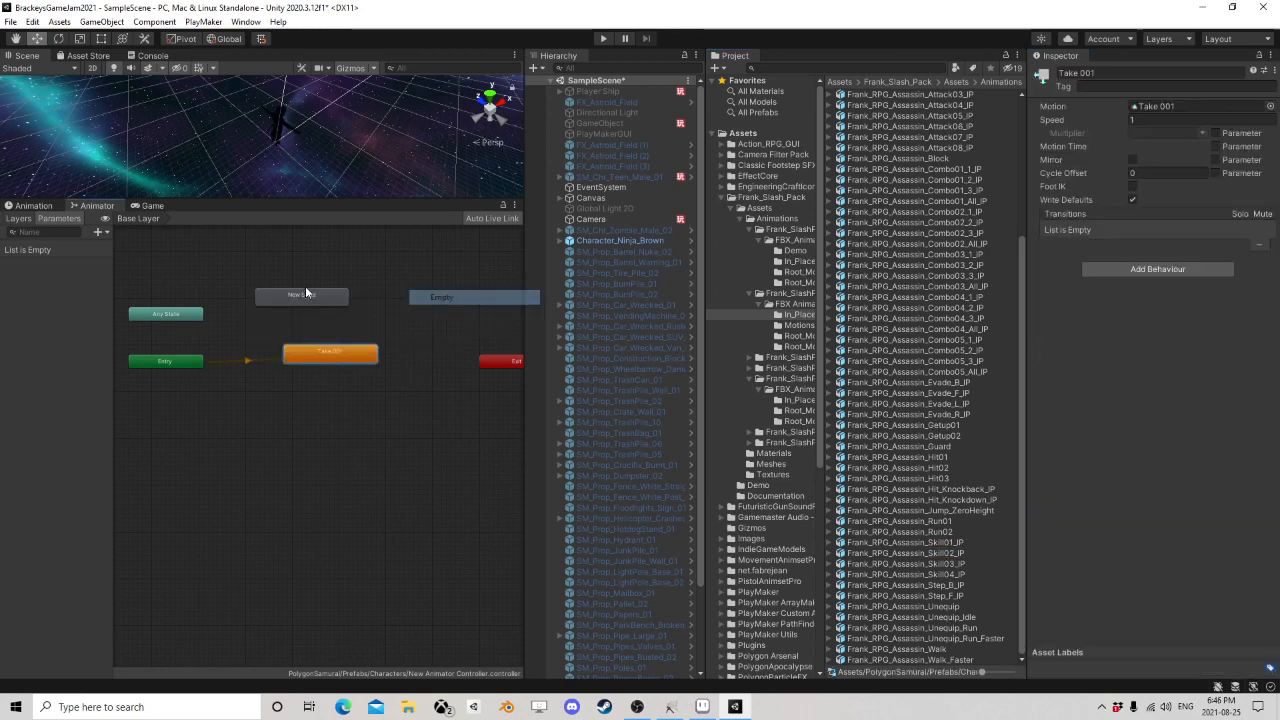
# - Make a transition from New State to Take 001 and set New State as the layer default state
pyautogui.rightClick(304, 286)
pyautogui.click(340, 290)
pyautogui.click(334, 357)
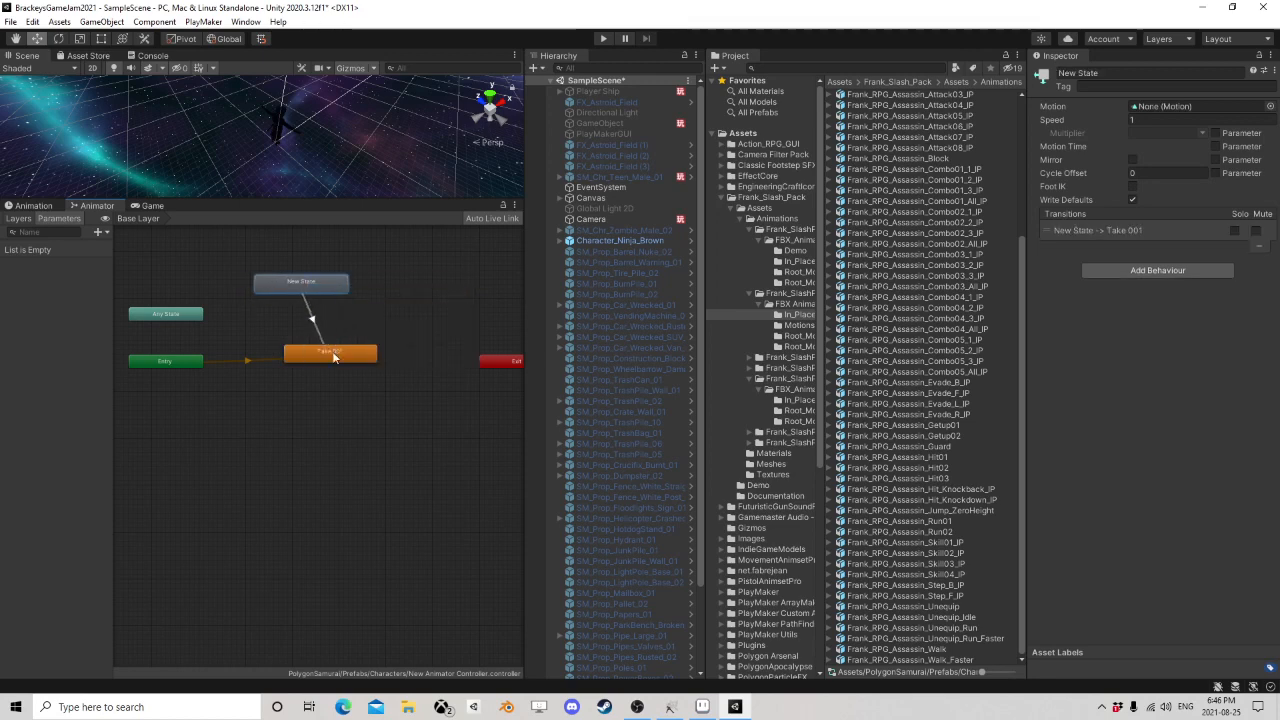
pyautogui.rightClick(317, 290)
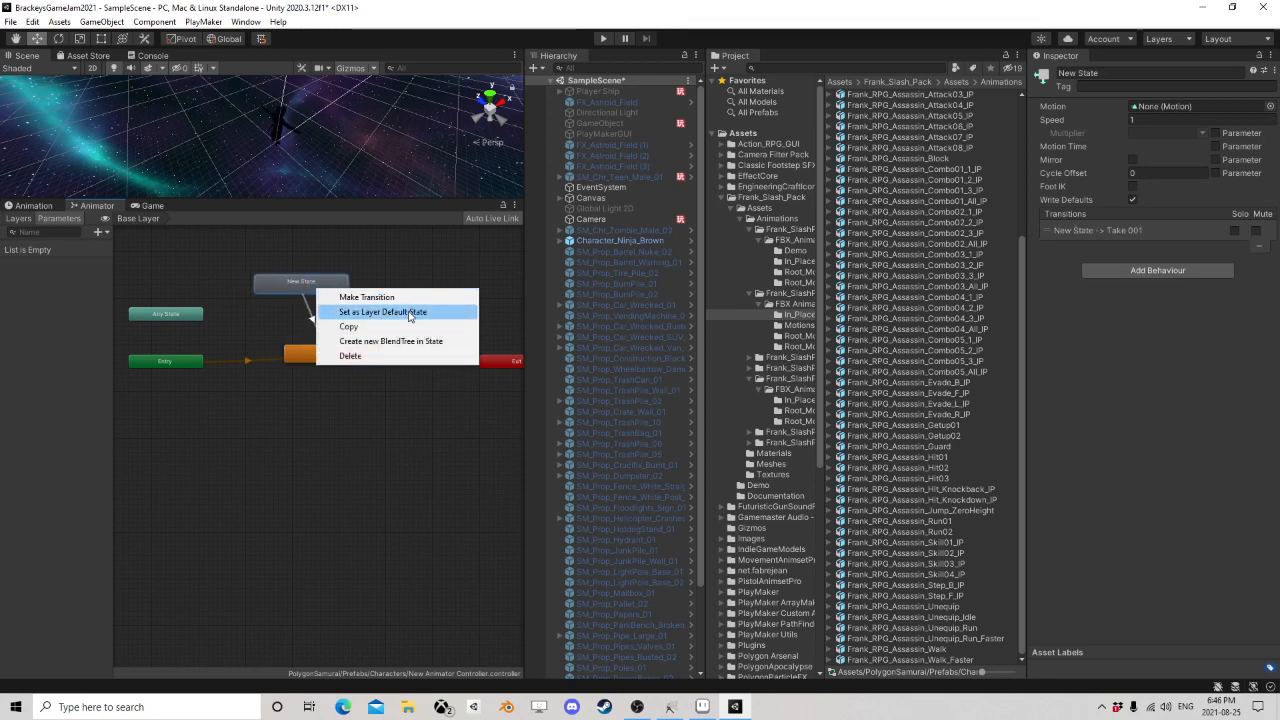
pyautogui.click(409, 313)
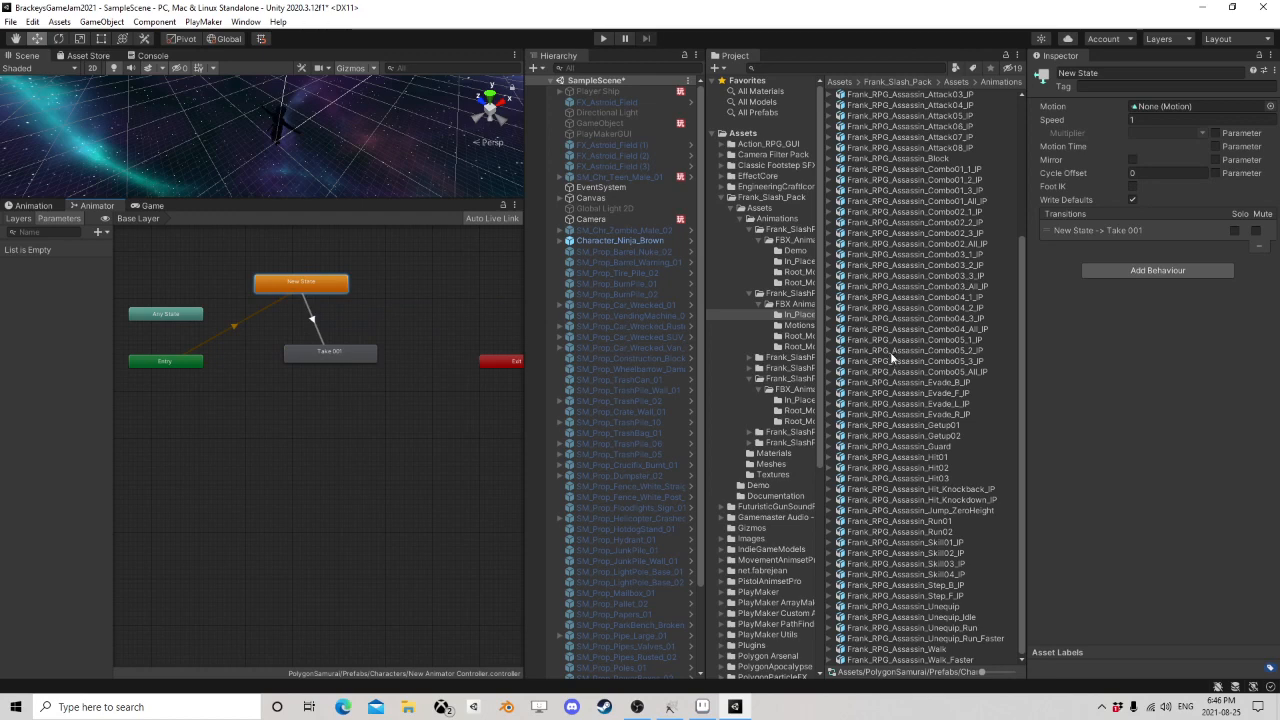
# - Assign the Take 001 clip of Frank_RPG_Assassin_8Way_Run_B as New State's motion
pyautogui.scroll(5, 895, 356)
pyautogui.click(831, 96)
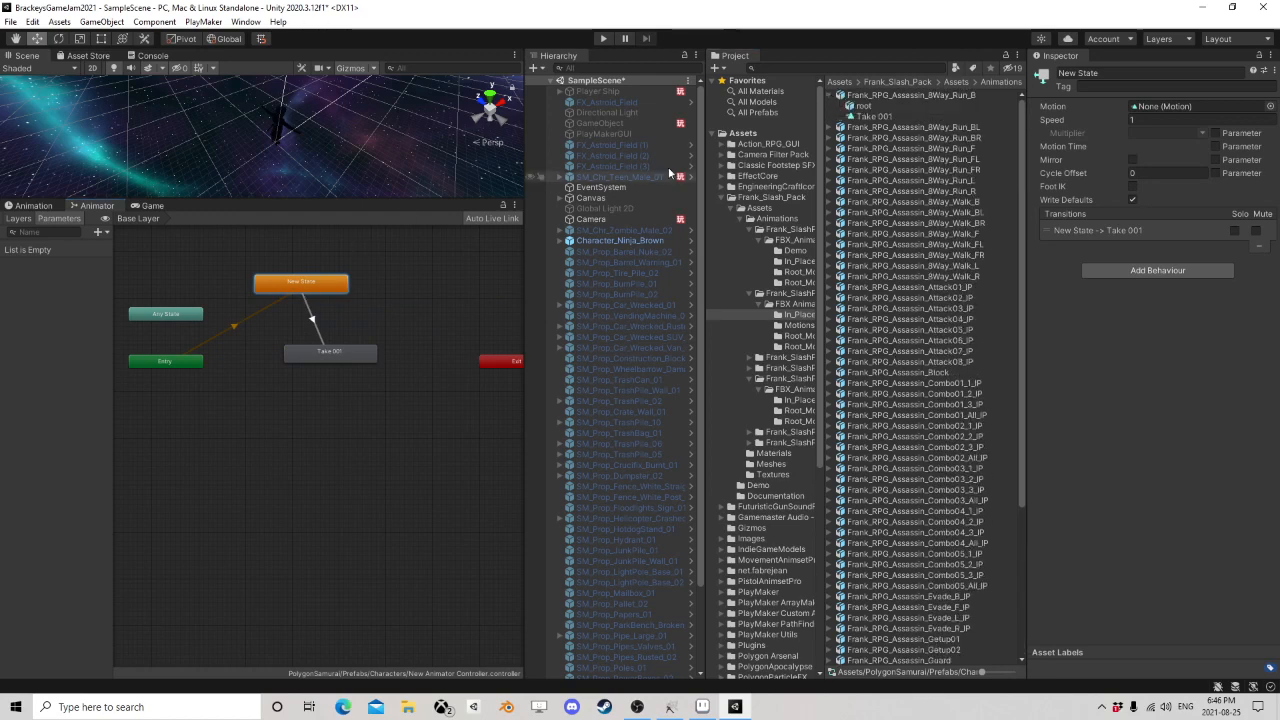
pyautogui.moveTo(872, 116); pyautogui.dragTo(1163, 112)
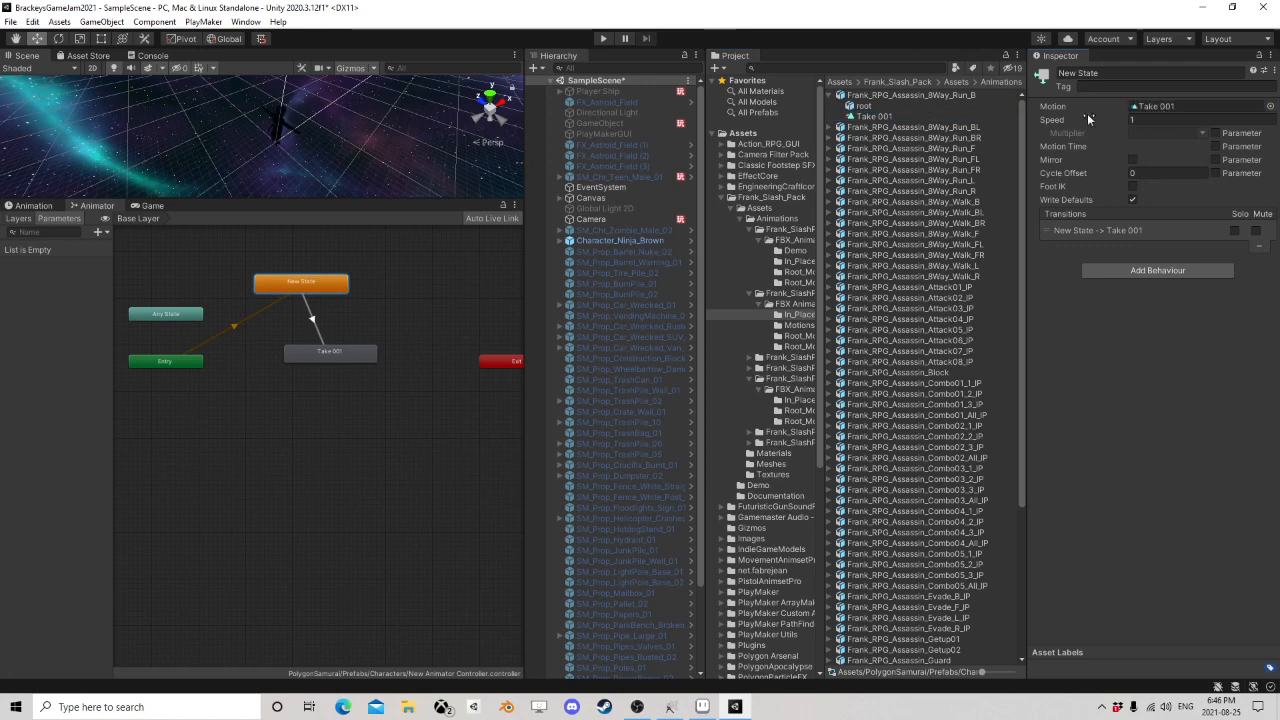
# - Set the New State to Take 001 transition's duration to 0 and exit time to 0.5, and scrub its preview
pyautogui.click(318, 321)
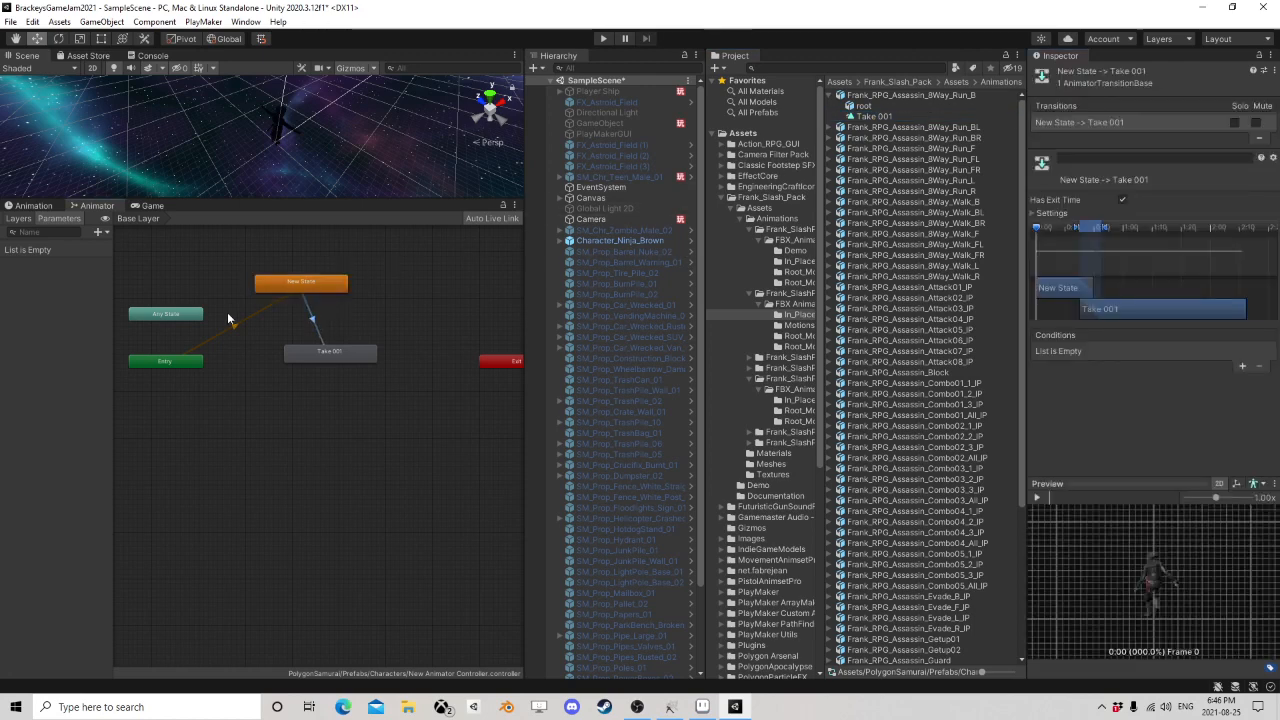
pyautogui.click(1035, 213)
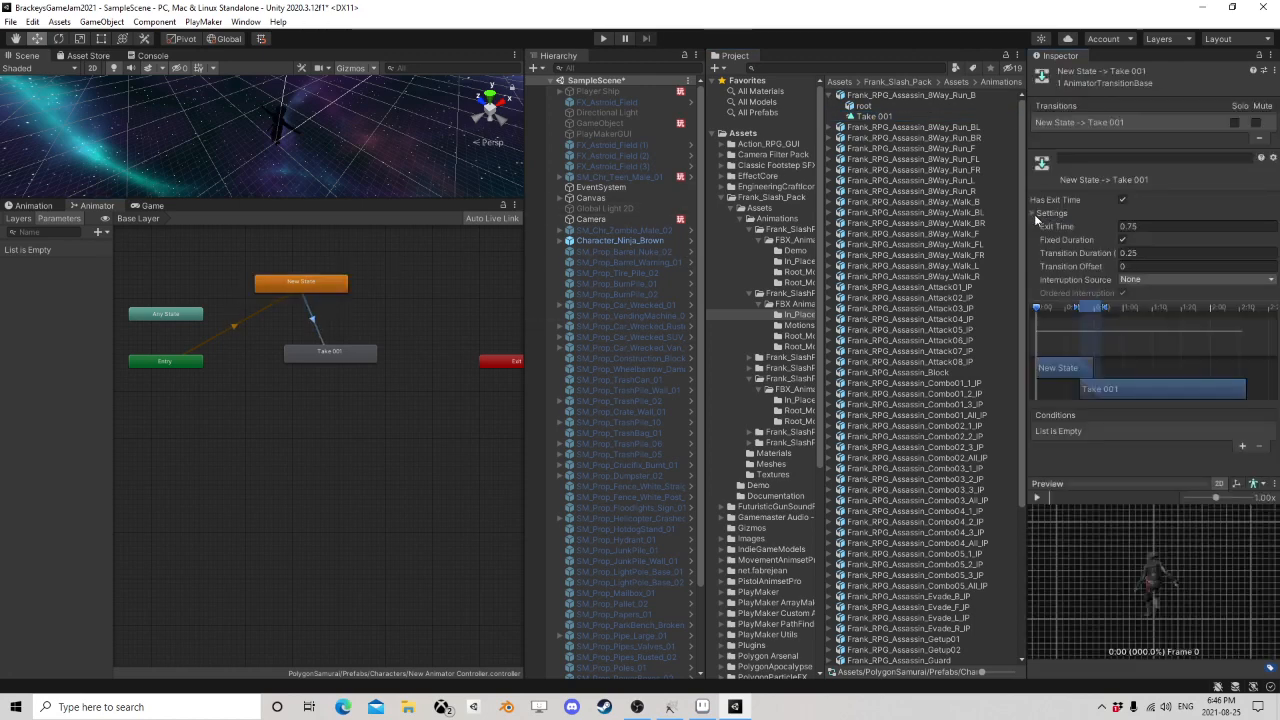
pyautogui.click(1158, 253)
pyautogui.write('0')
pyautogui.click(1156, 226)
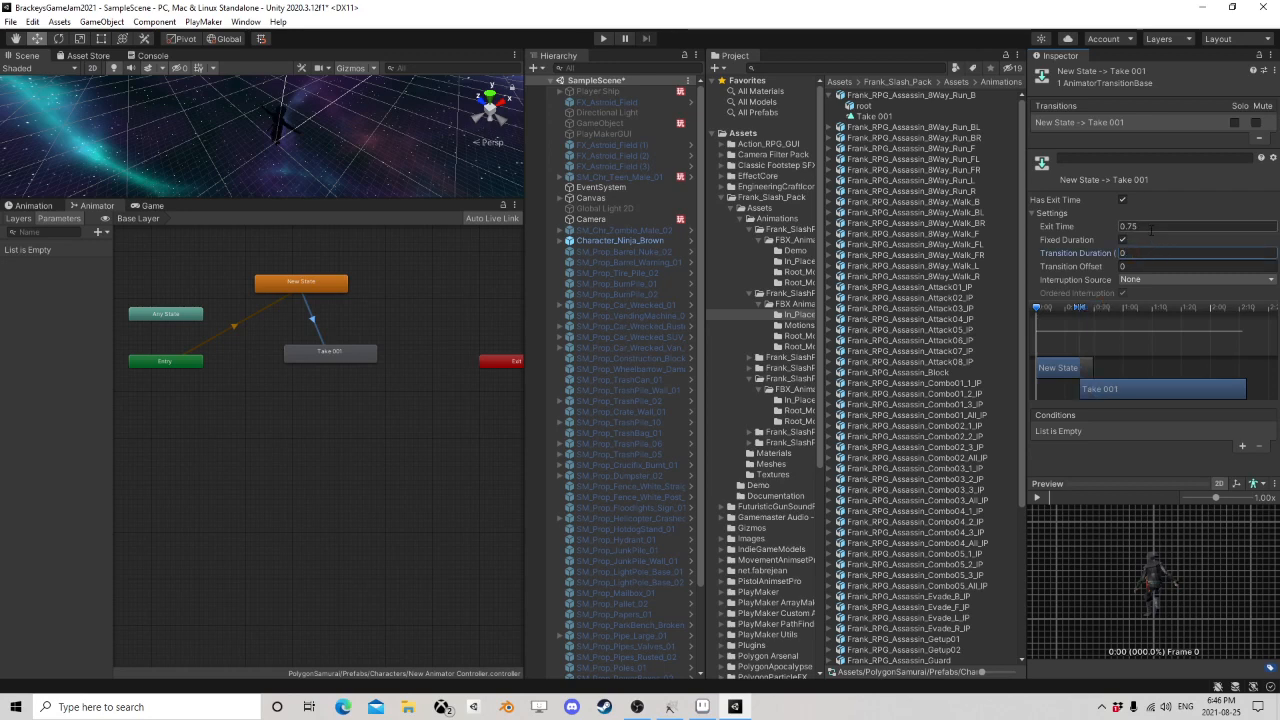
pyautogui.moveTo(1134, 388); pyautogui.dragTo(1118, 388)
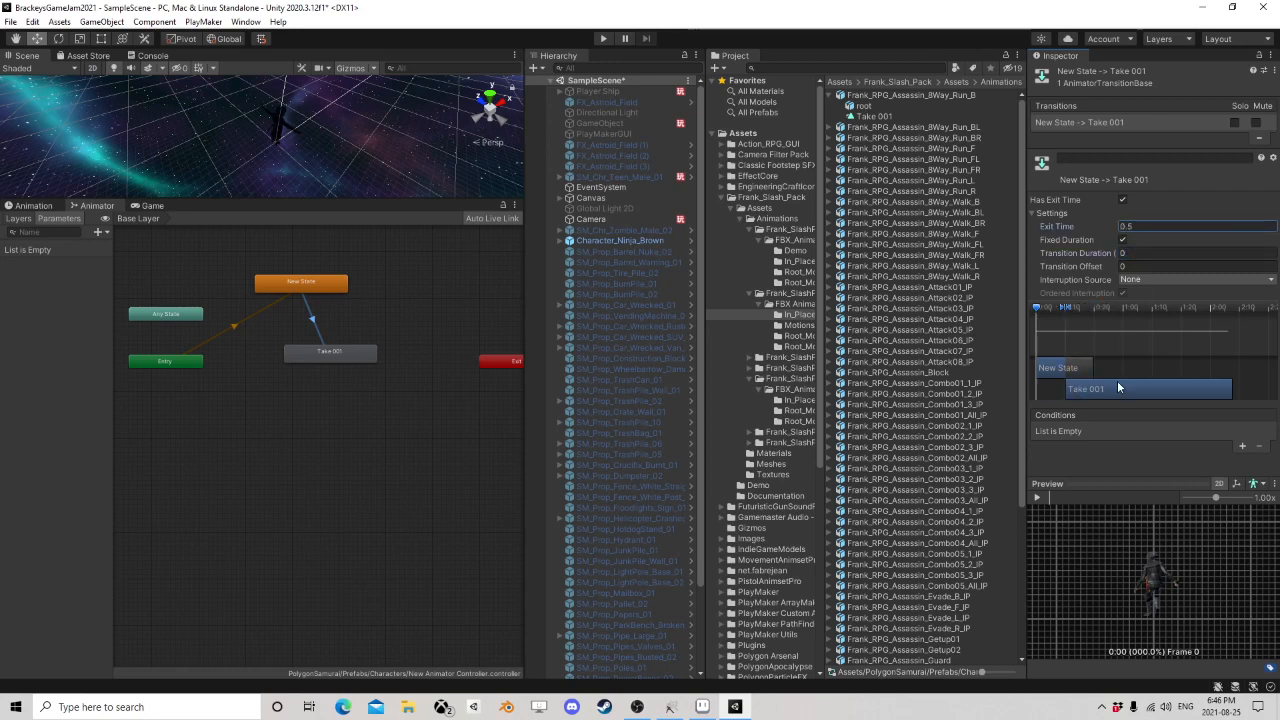
pyautogui.moveTo(1053, 495); pyautogui.dragTo(1127, 492)
# - For Frank_RPG_Assassin_Skill02_IP, base the Root Transform Rotation on Original and bake it into the pose
pyautogui.click(330, 351)
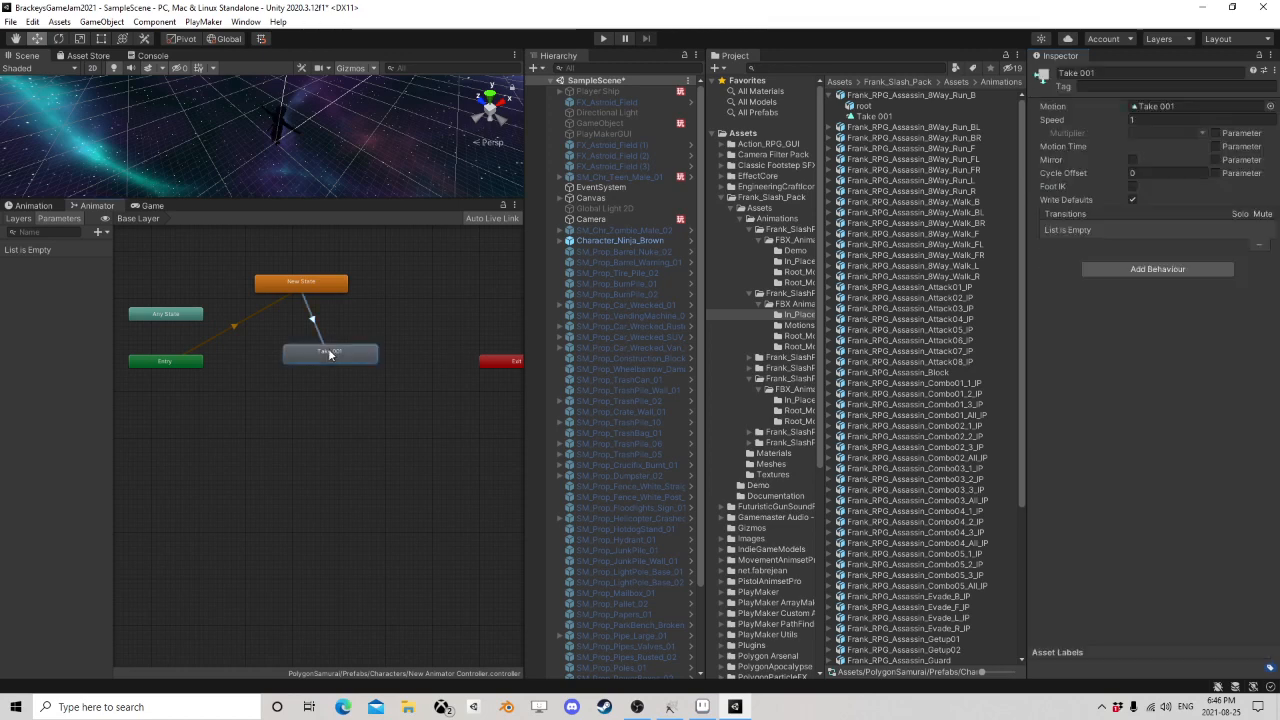
pyautogui.click(1160, 116)
pyautogui.click(900, 532)
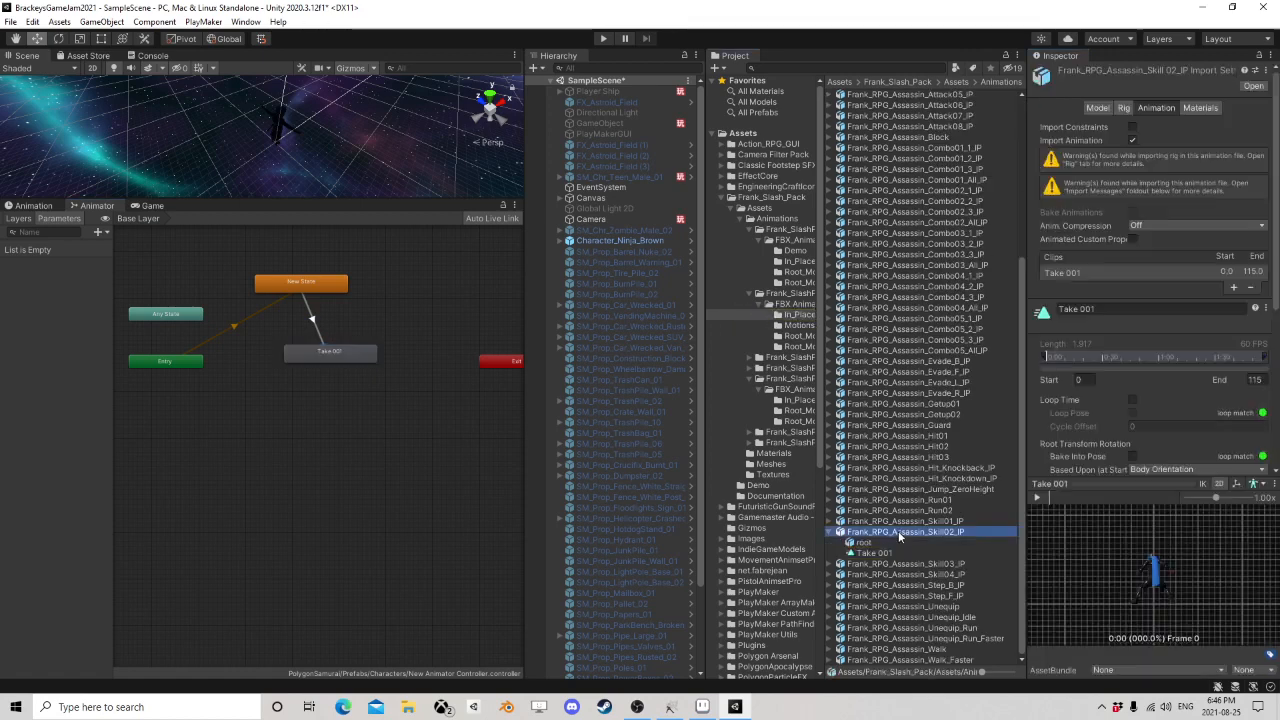
pyautogui.scroll(-5, 1102, 289)
pyautogui.click(1160, 229)
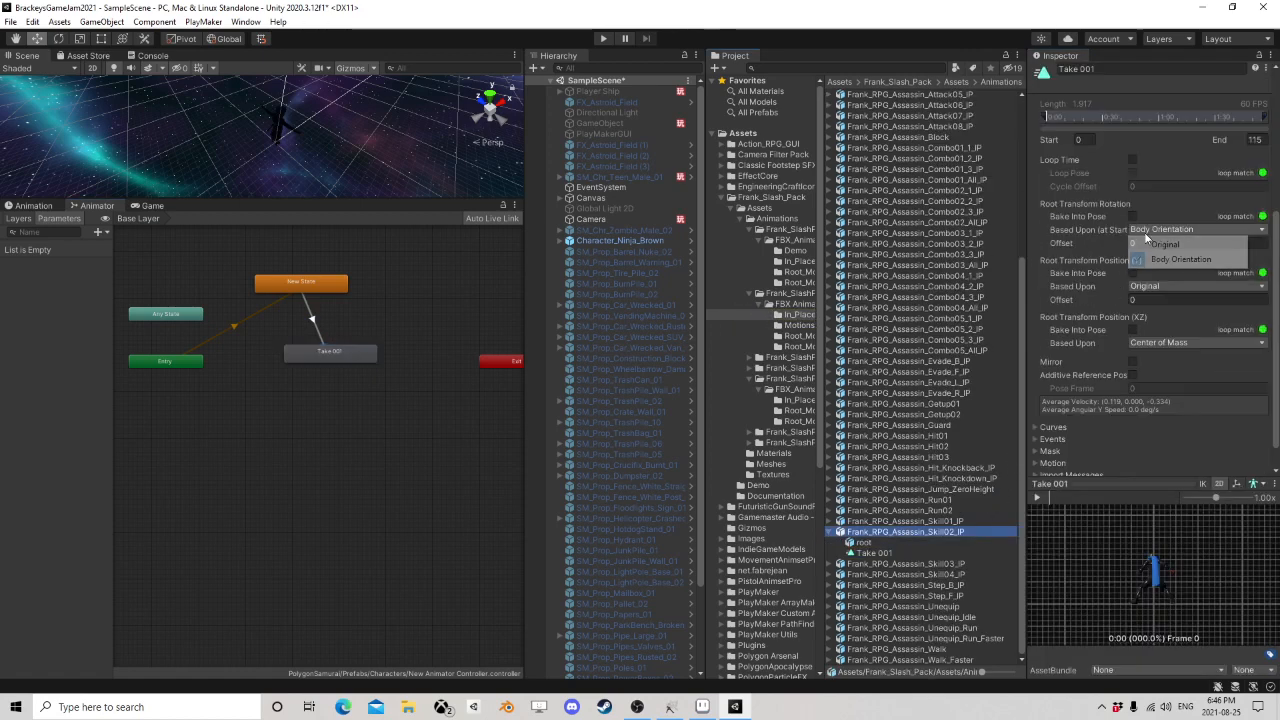
pyautogui.click(1150, 243)
pyautogui.click(1132, 216)
# - Bake Root Transform Position (Y) into the pose based on Original, base Position (XZ) on Original, and apply the import settings
pyautogui.click(1160, 286)
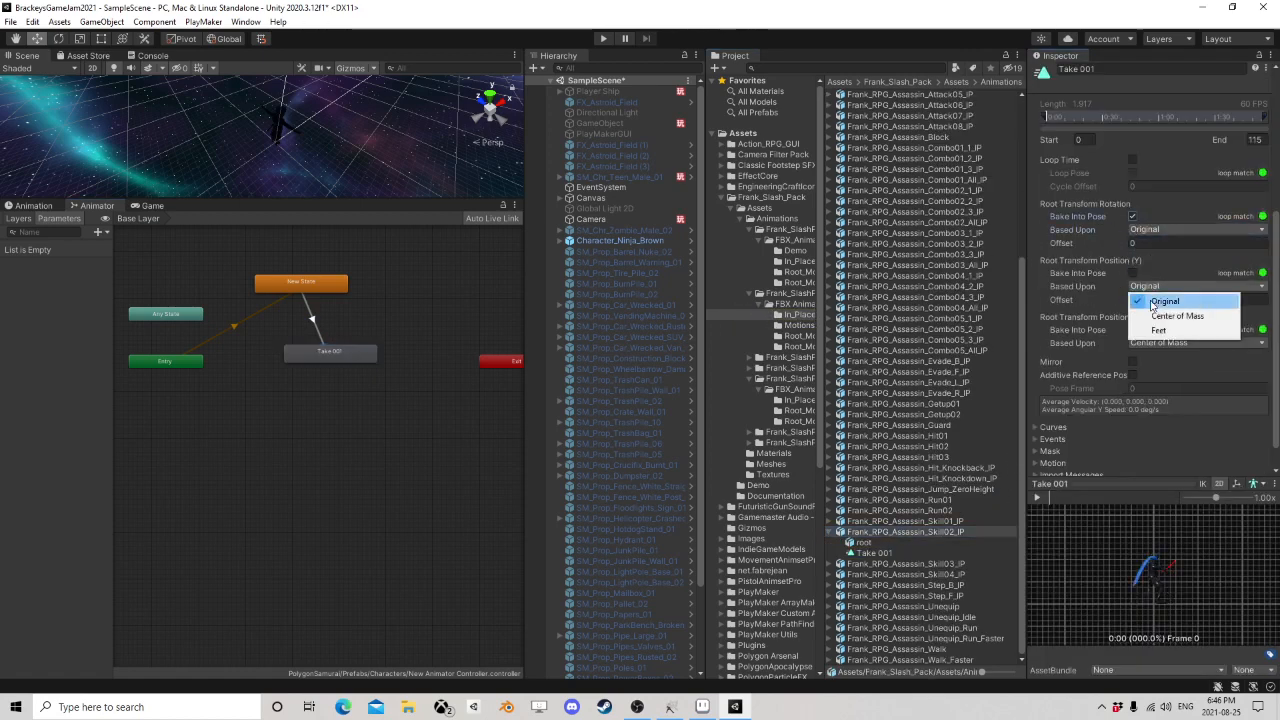
pyautogui.click(1143, 297)
pyautogui.click(1132, 272)
pyautogui.scroll(-1, 1173, 318)
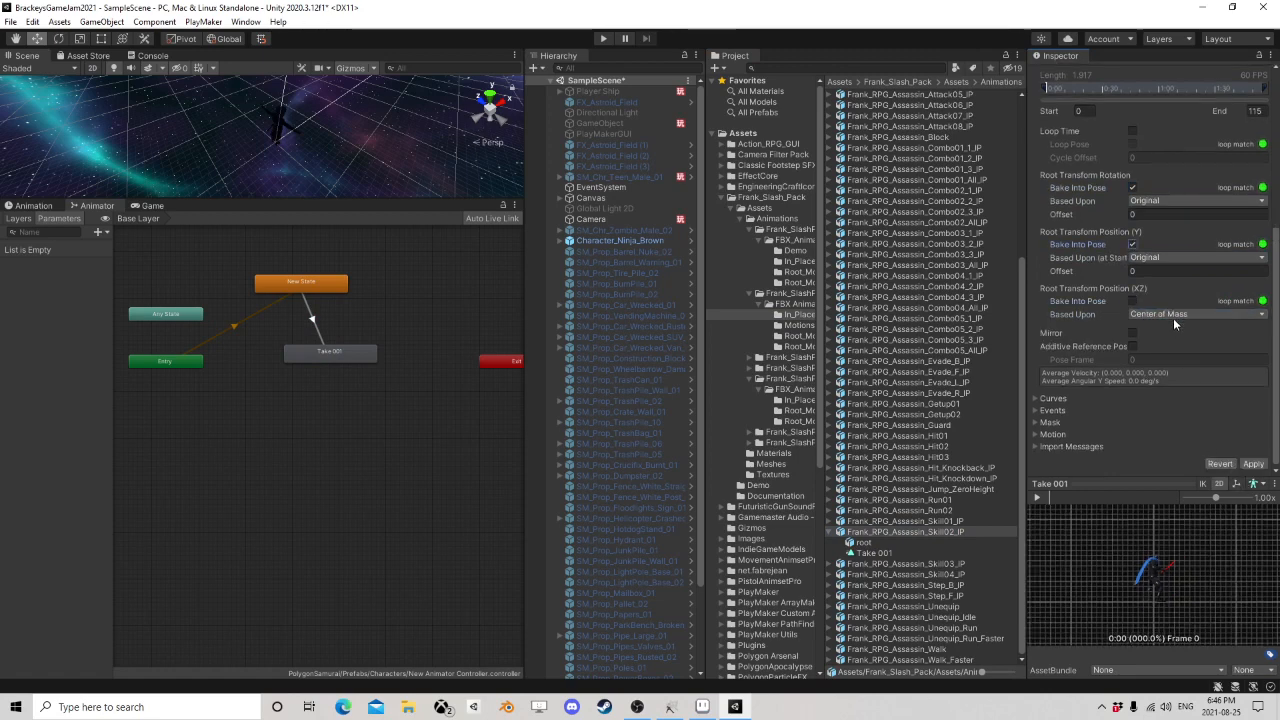
pyautogui.click(1173, 315)
pyautogui.click(1150, 326)
pyautogui.click(1253, 465)
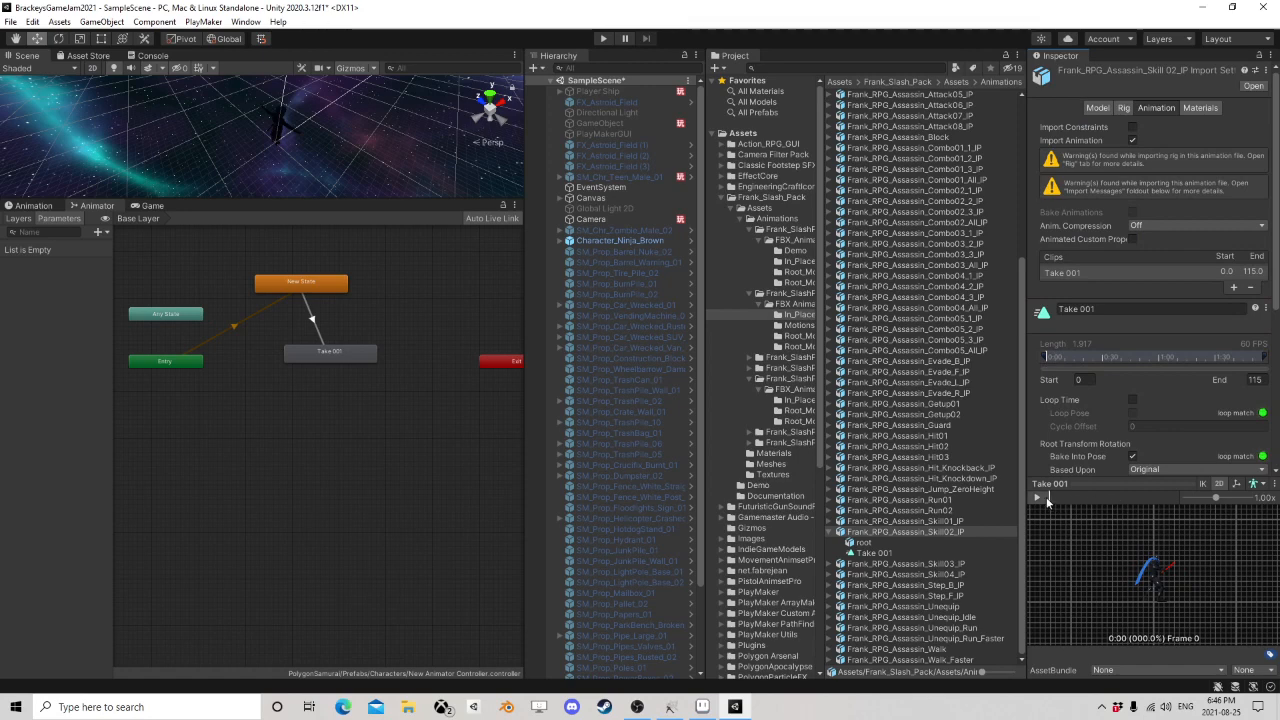
# - Preview the re-imported Skill02 clip and the transition from New State to Take 001
pyautogui.click(1038, 497)
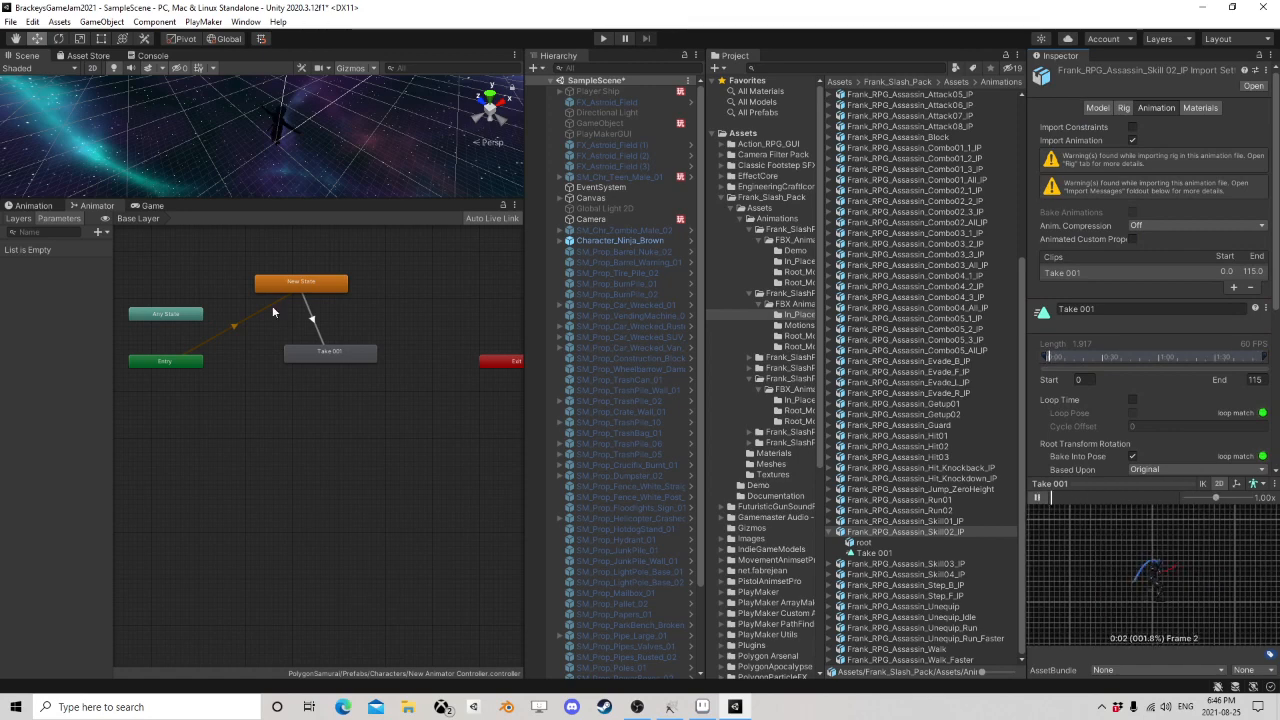
pyautogui.click(326, 353)
pyautogui.click(309, 318)
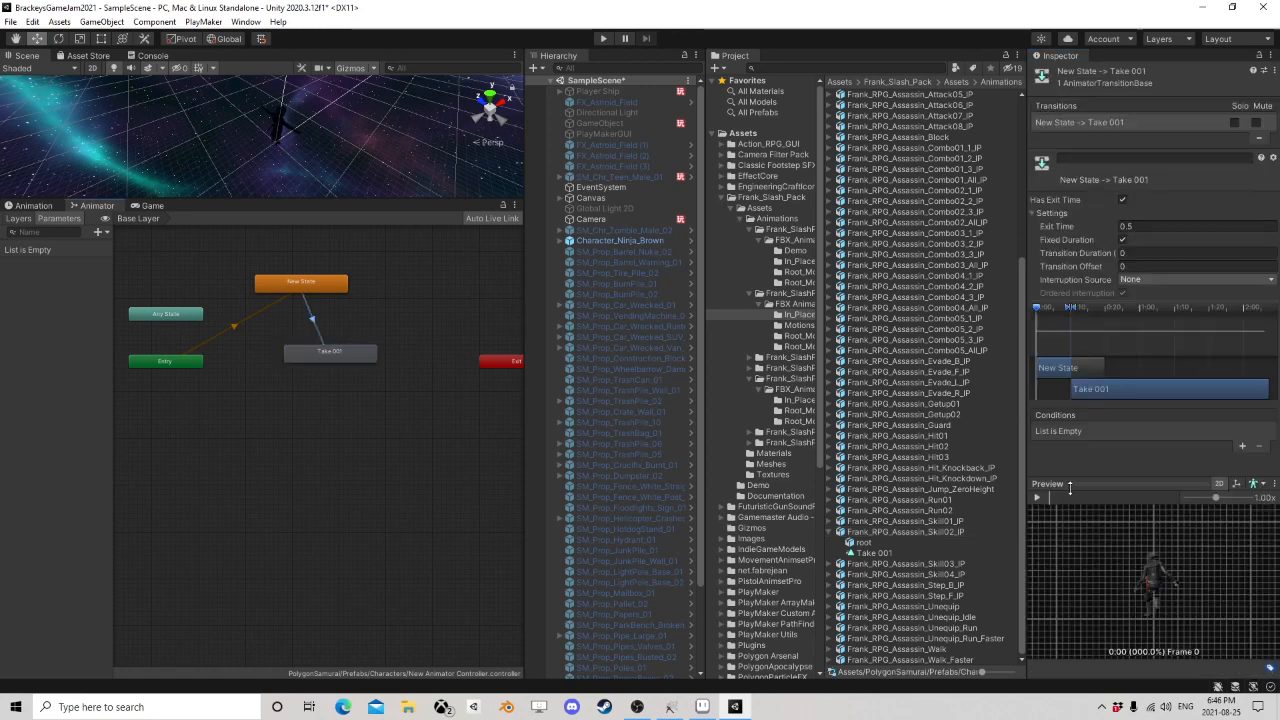
pyautogui.moveTo(1070, 497)
pyautogui.mouseDown()
pyautogui.moveTo(1131, 494)
pyautogui.moveTo(1051, 497)
pyautogui.mouseUp()
# - Show the Game view and enlarge the Scene view's height
pyautogui.click(152, 206)
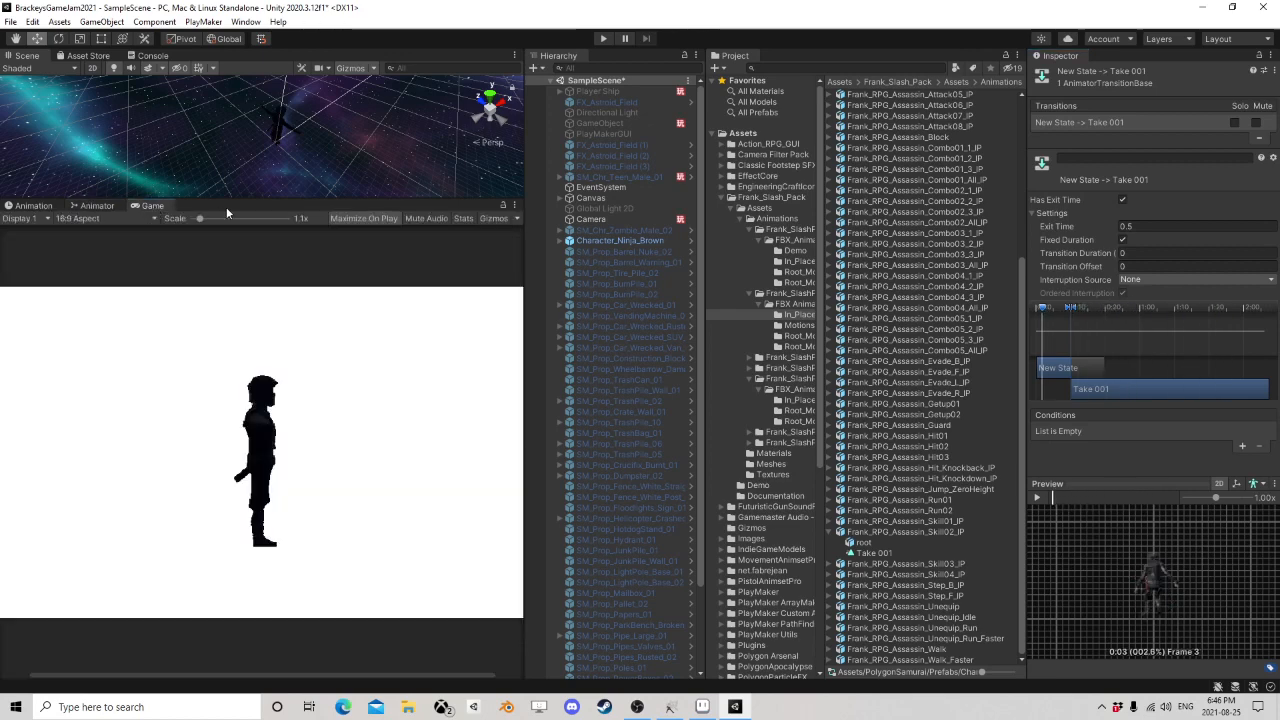
pyautogui.moveTo(226, 200); pyautogui.dragTo(245, 347)
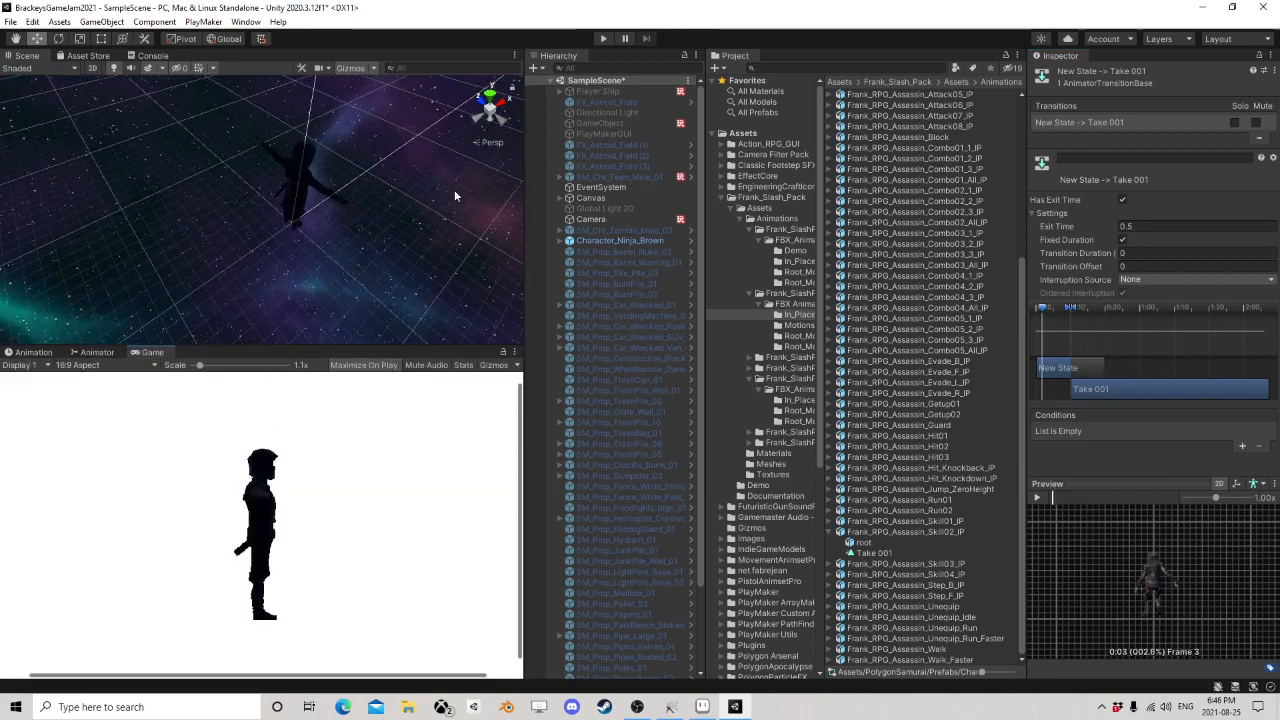
pyautogui.moveTo(454, 195); pyautogui.dragTo(363, 134, button='right')
pyautogui.scroll(-3, 363, 134)
# - Select the Camera and view its position relative to the ninja in the scene
pyautogui.click(590, 220)
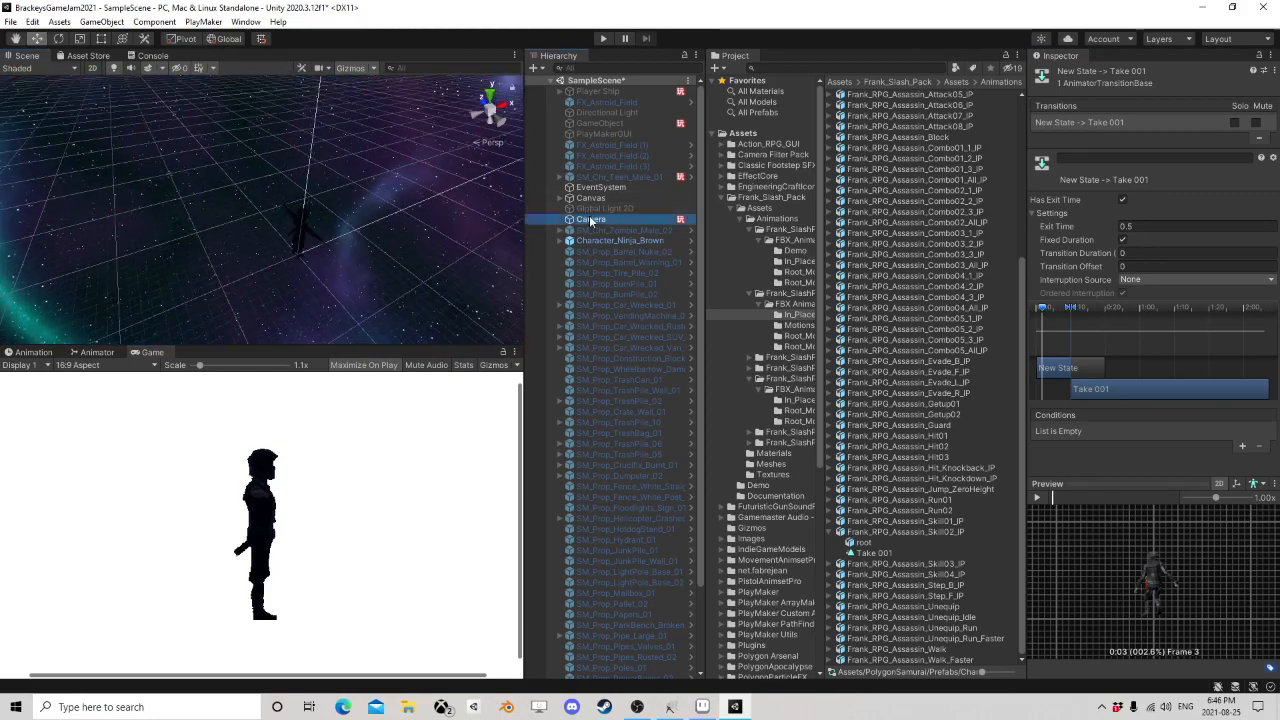
pyautogui.scroll(-3, 380, 208)
pyautogui.moveTo(380, 208); pyautogui.dragTo(167, 187, button='right')
pyautogui.moveTo(167, 187); pyautogui.dragTo(297, 134, button='middle')
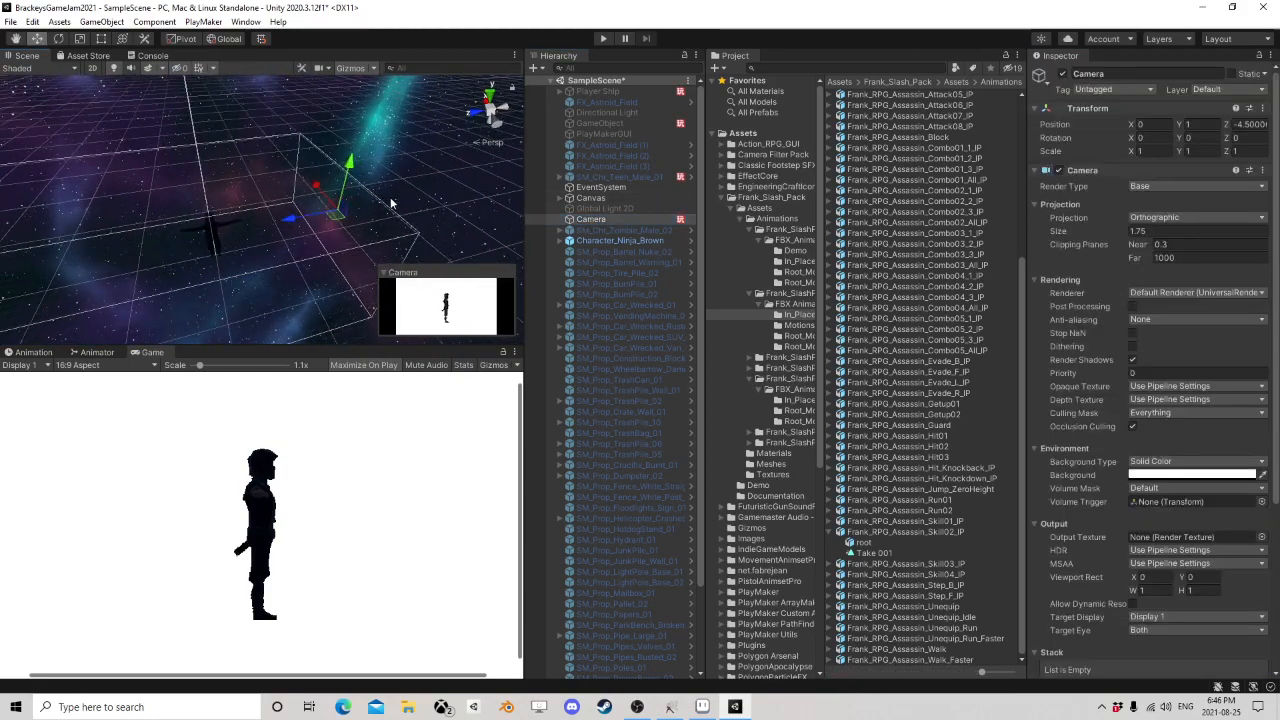
# - Switch the Camera's projection to Perspective for comparison and return it to Orthographic
pyautogui.click(1162, 218)
pyautogui.click(1165, 233)
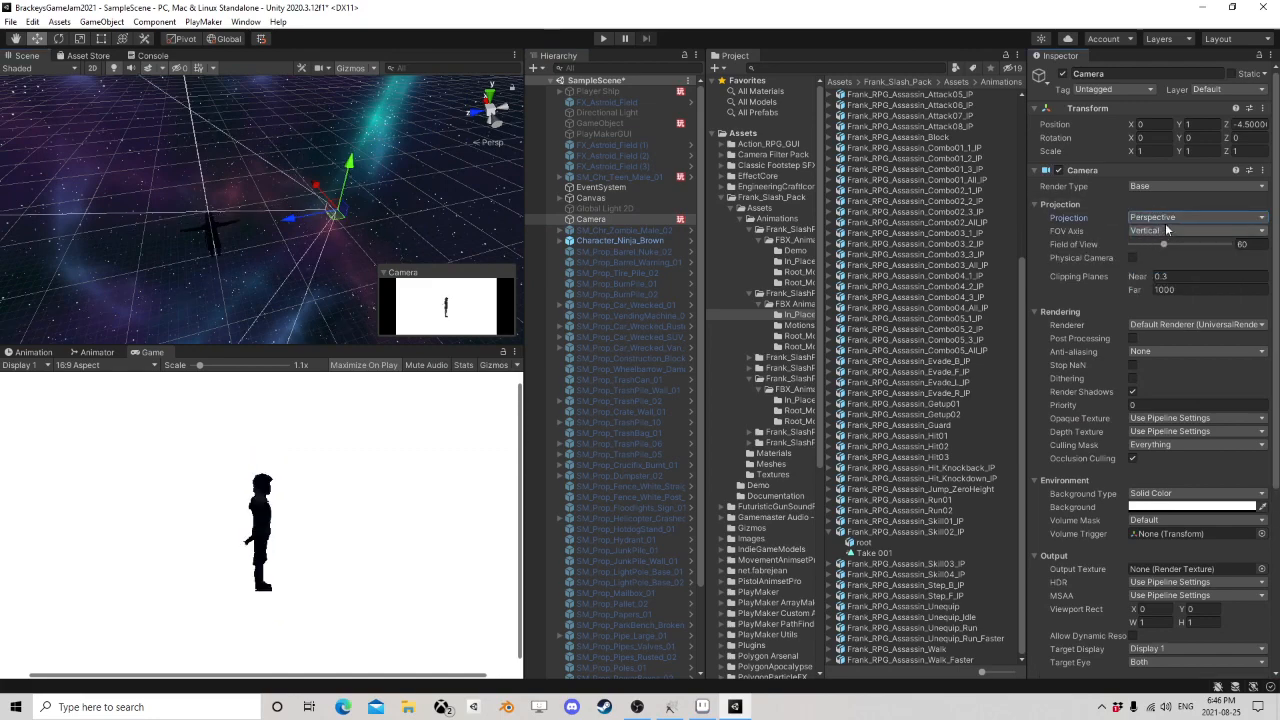
pyautogui.click(1162, 218)
pyautogui.click(1165, 247)
pyautogui.moveTo(457, 220); pyautogui.dragTo(183, 320, button='right')
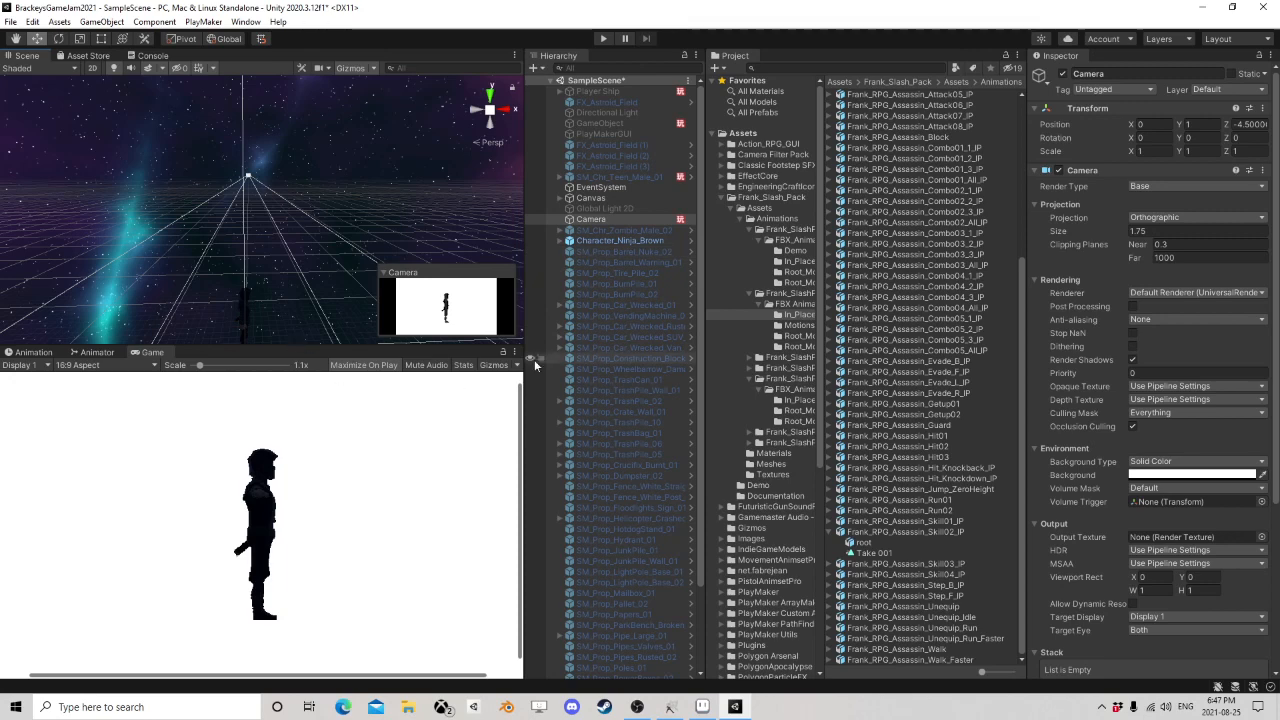
# - Open the Camera's PlayMaker FSM for editing
pyautogui.click(602, 221)
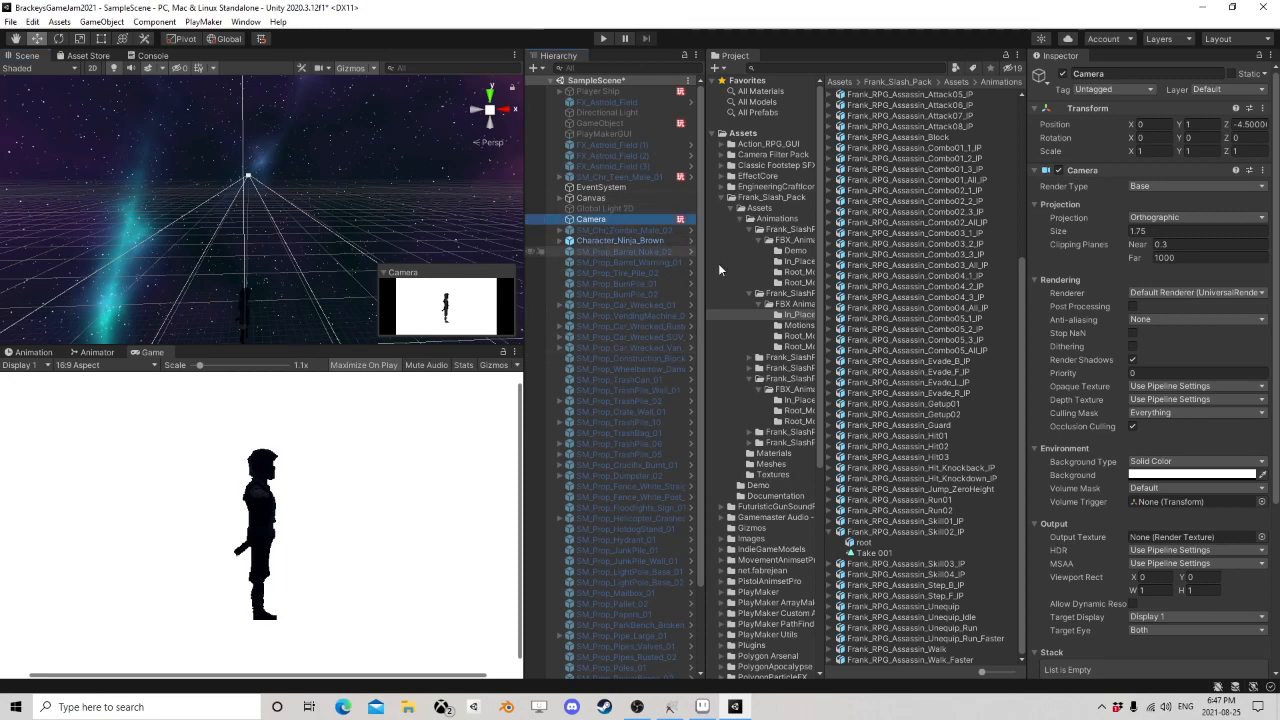
pyautogui.scroll(-5, 1180, 540)
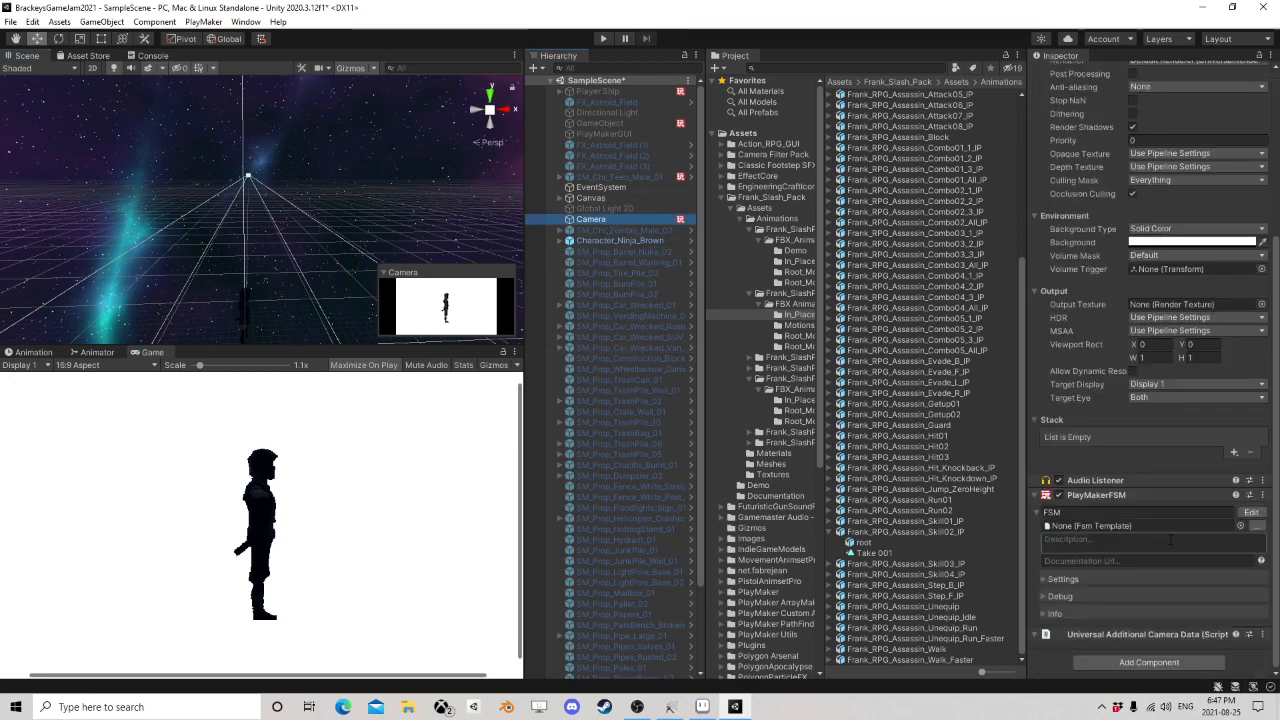
pyautogui.click(1252, 513)
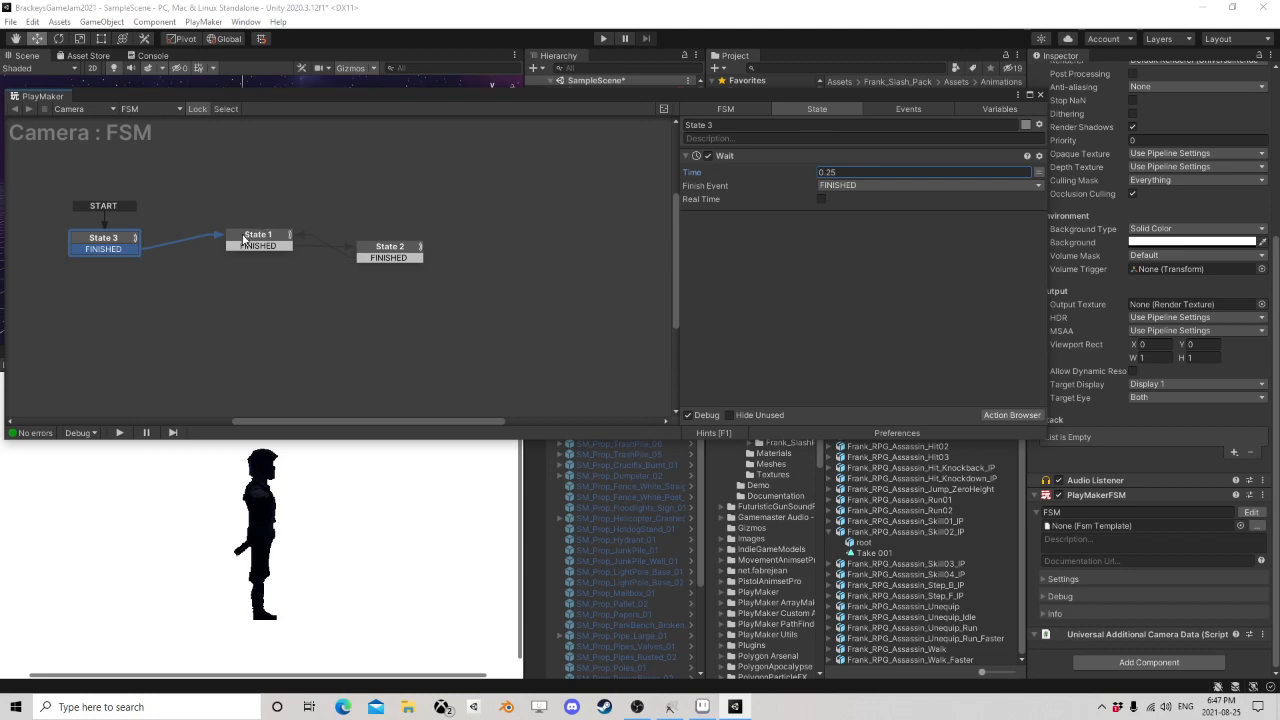
# - Review State 1's Take Screenshot action and State 2's Wait action, and move State 2 slightly up in the graph
pyautogui.click(243, 238)
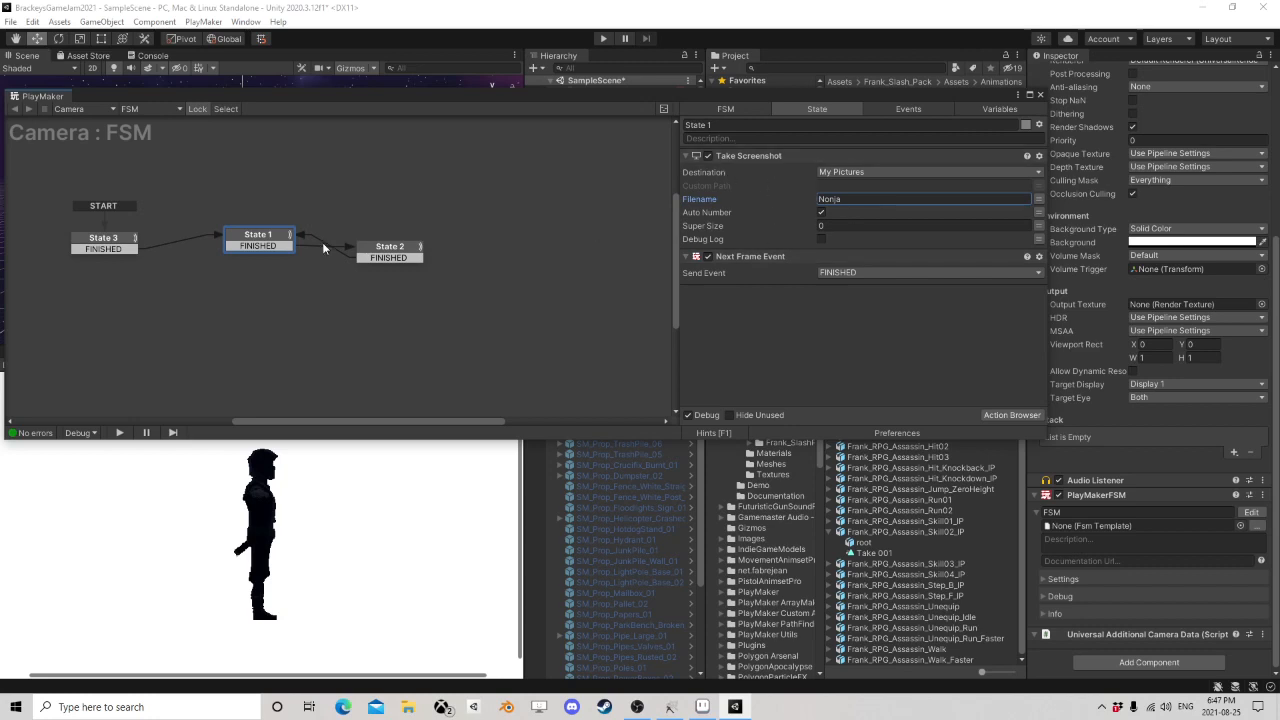
pyautogui.click(382, 248)
pyautogui.moveTo(383, 246); pyautogui.dragTo(385, 239)
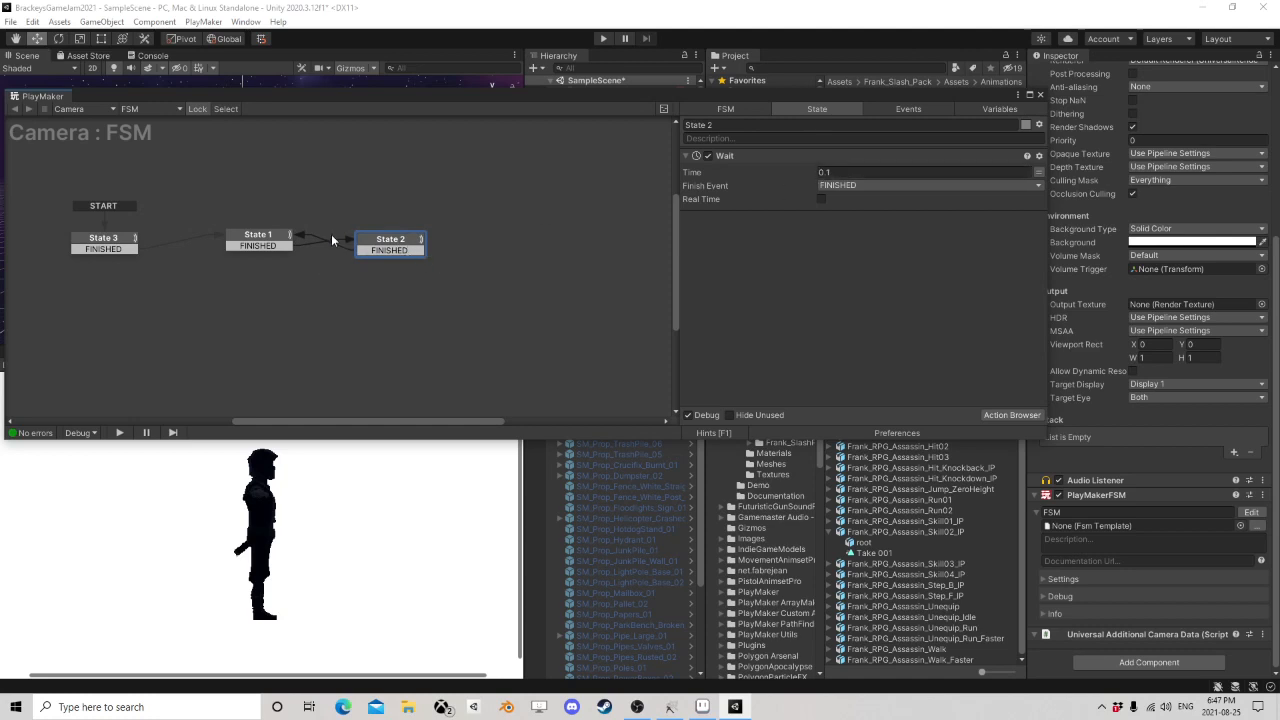
# - Compare State 1's Take Screenshot settings with State 2's Wait time and close the FSM editor
pyautogui.click(273, 237)
pyautogui.click(362, 240)
pyautogui.click(260, 240)
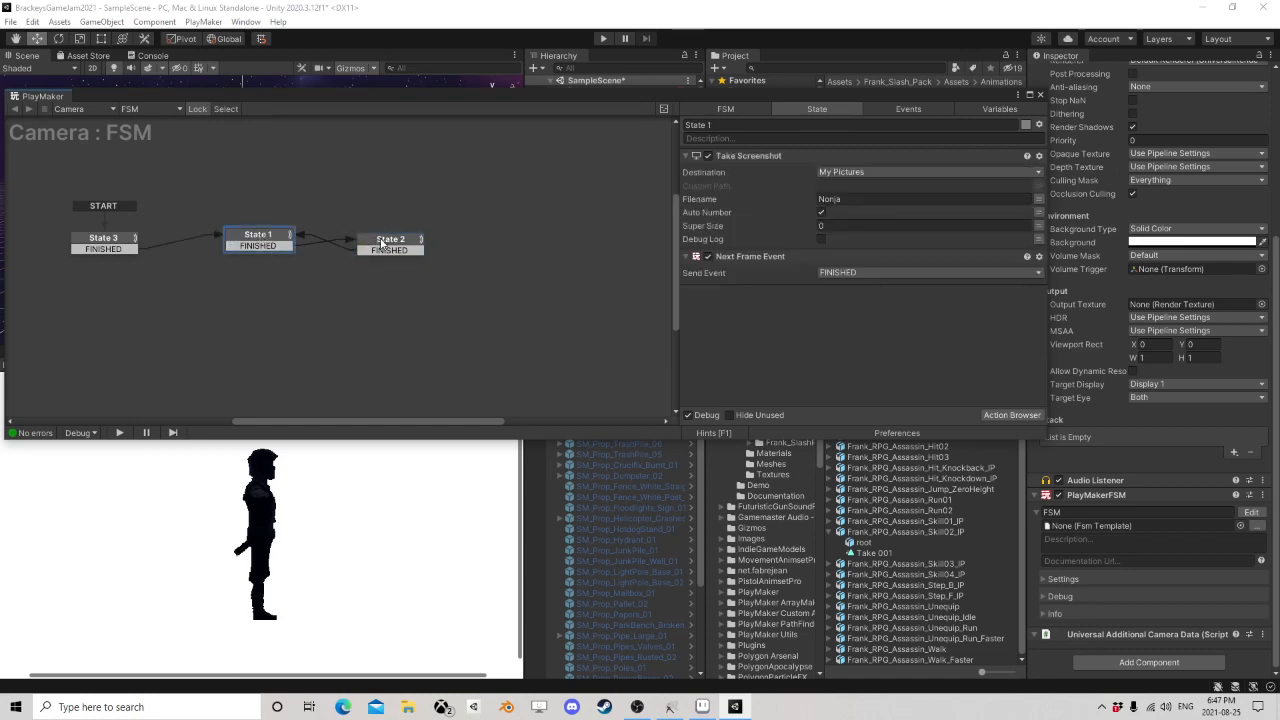
pyautogui.click(381, 243)
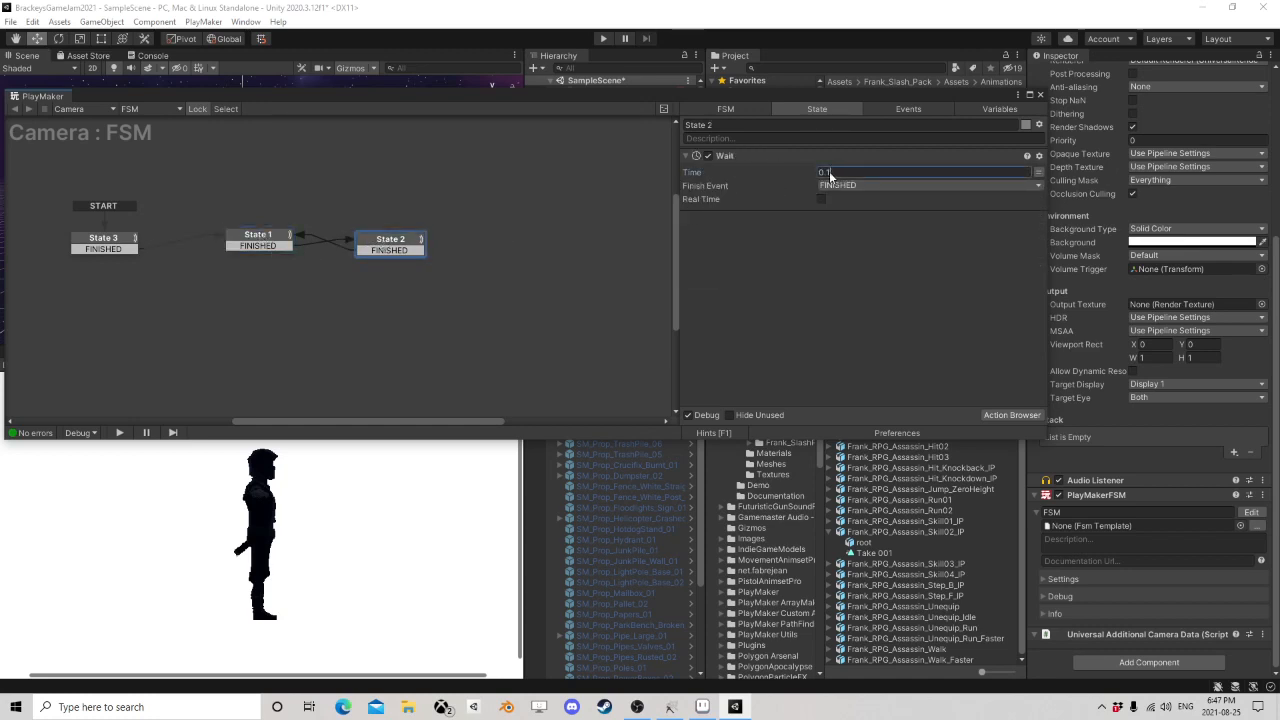
pyautogui.click(1041, 95)
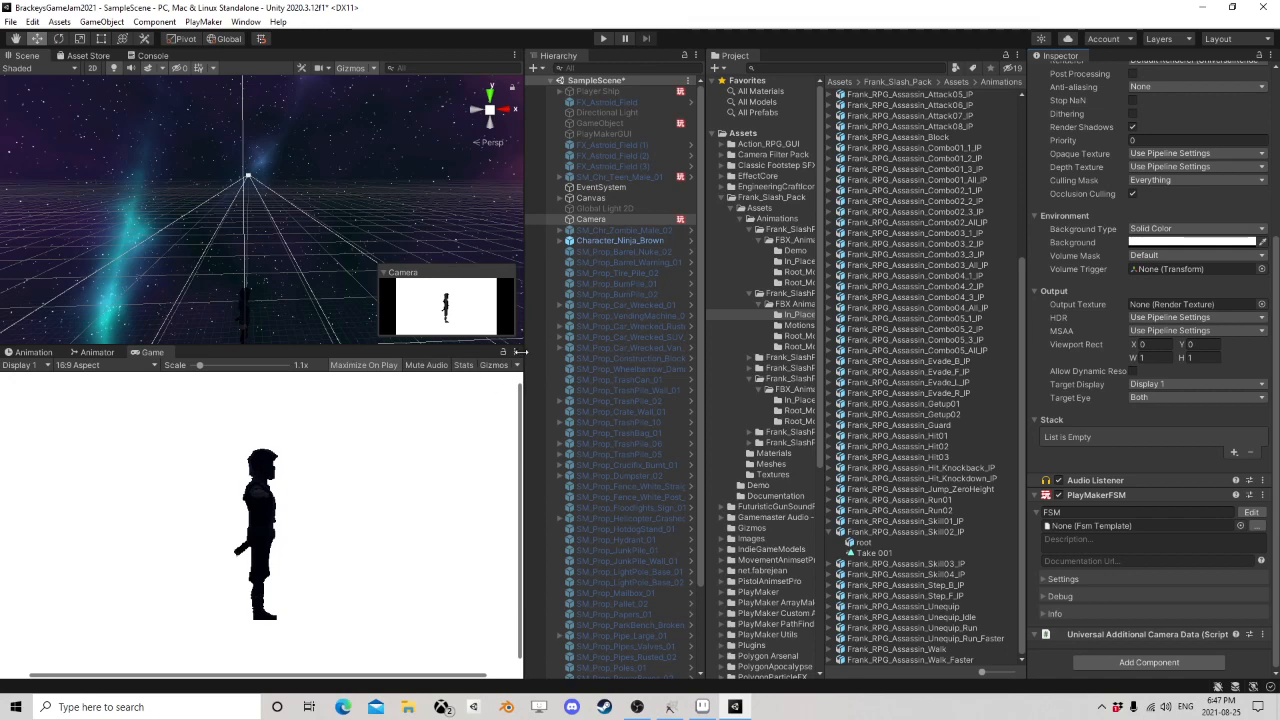
# - Reopen the Camera's FSM, set State 2's Wait time to 0.17 and close the editor
pyautogui.click(1252, 512)
pyautogui.click(386, 241)
pyautogui.click(832, 172)
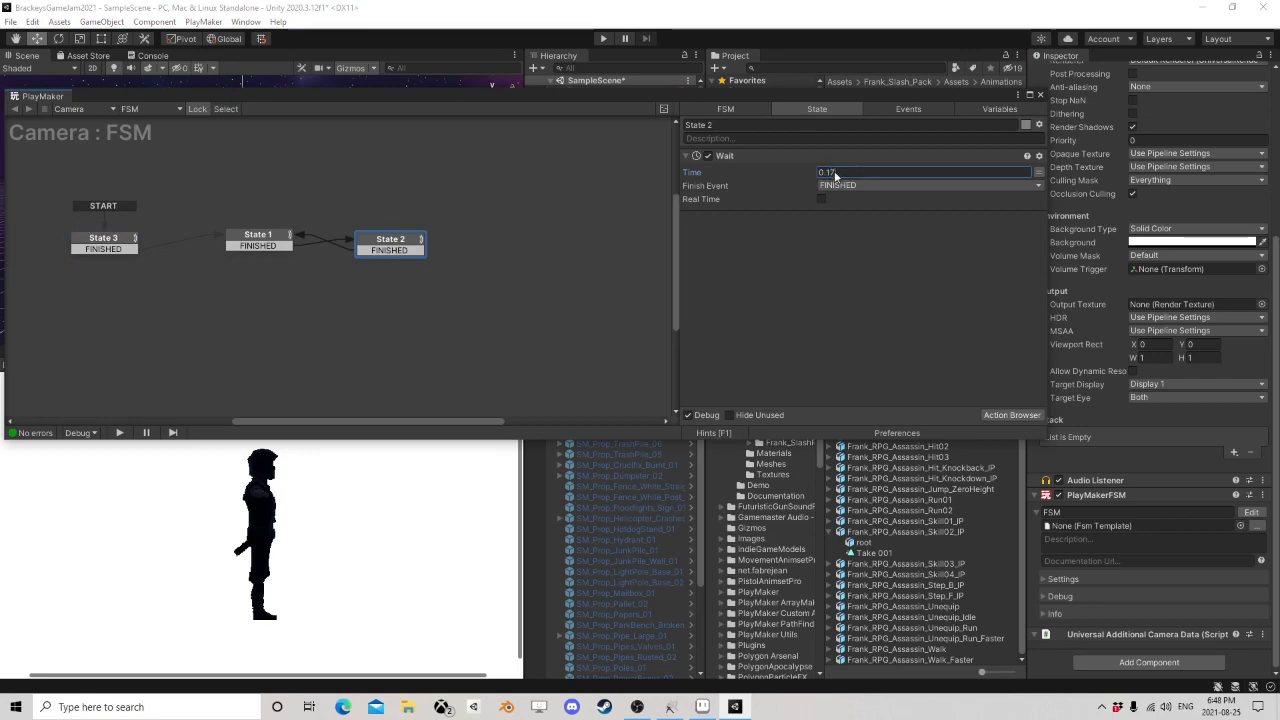
pyautogui.click(1040, 95)
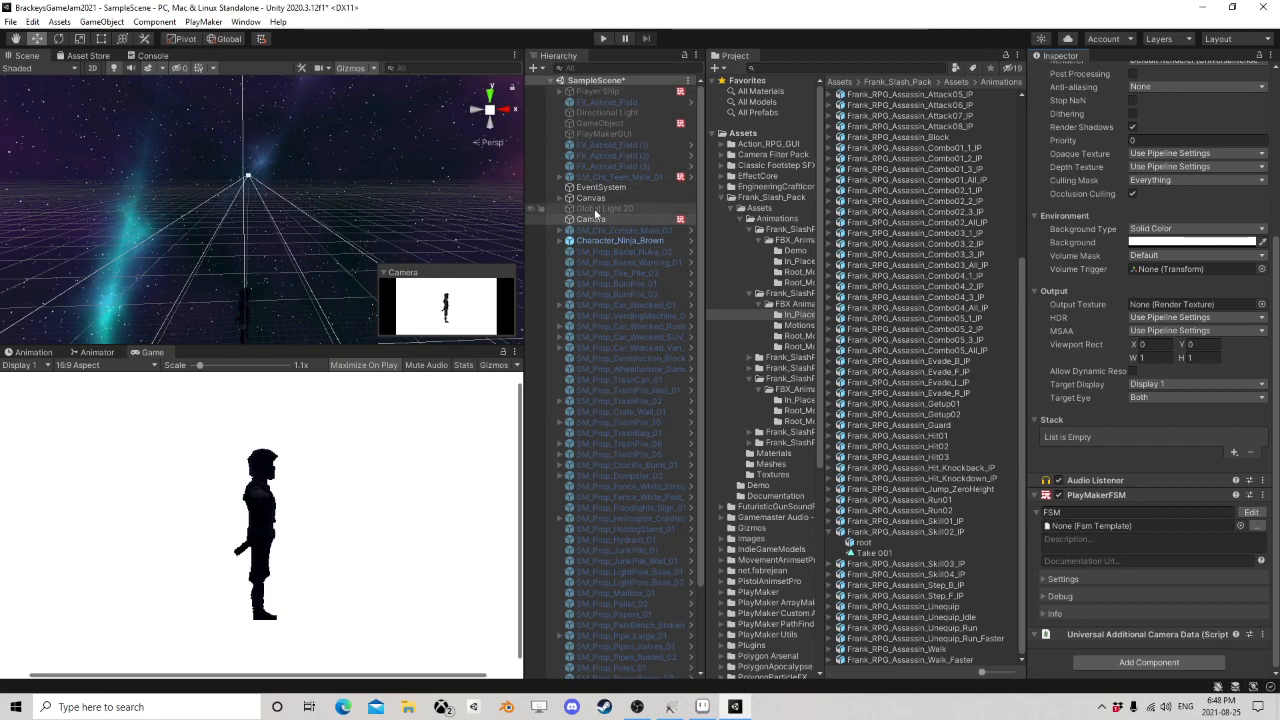
# - Inspect the Character_Ninja mesh inside Character_Ninja_Brown and the shaders available for its material
pyautogui.click(102, 22)
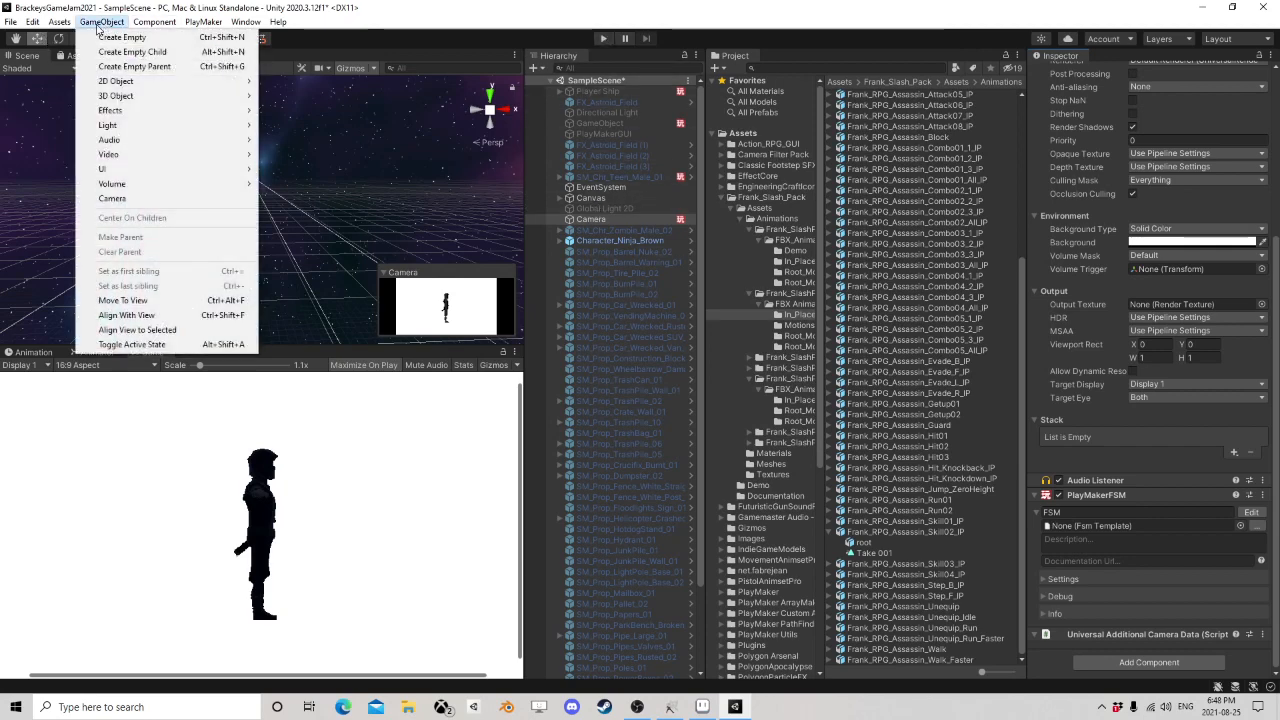
pyautogui.click(436, 10)
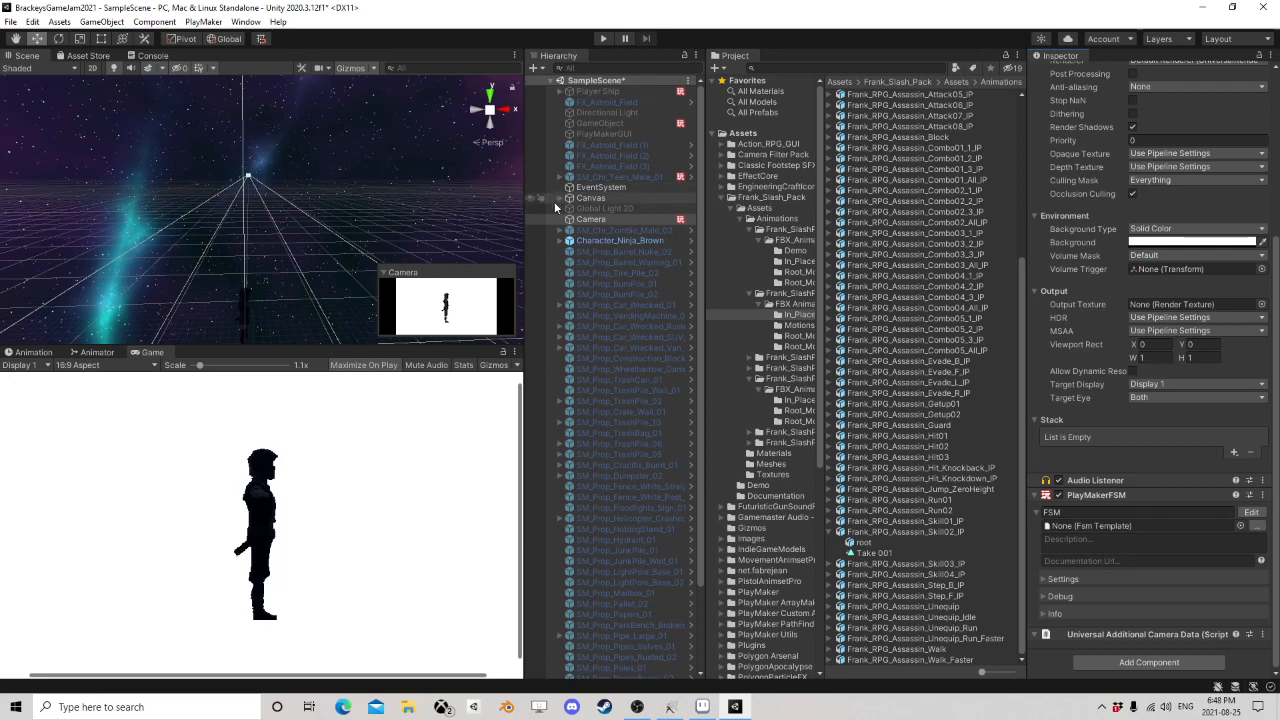
pyautogui.click(561, 241)
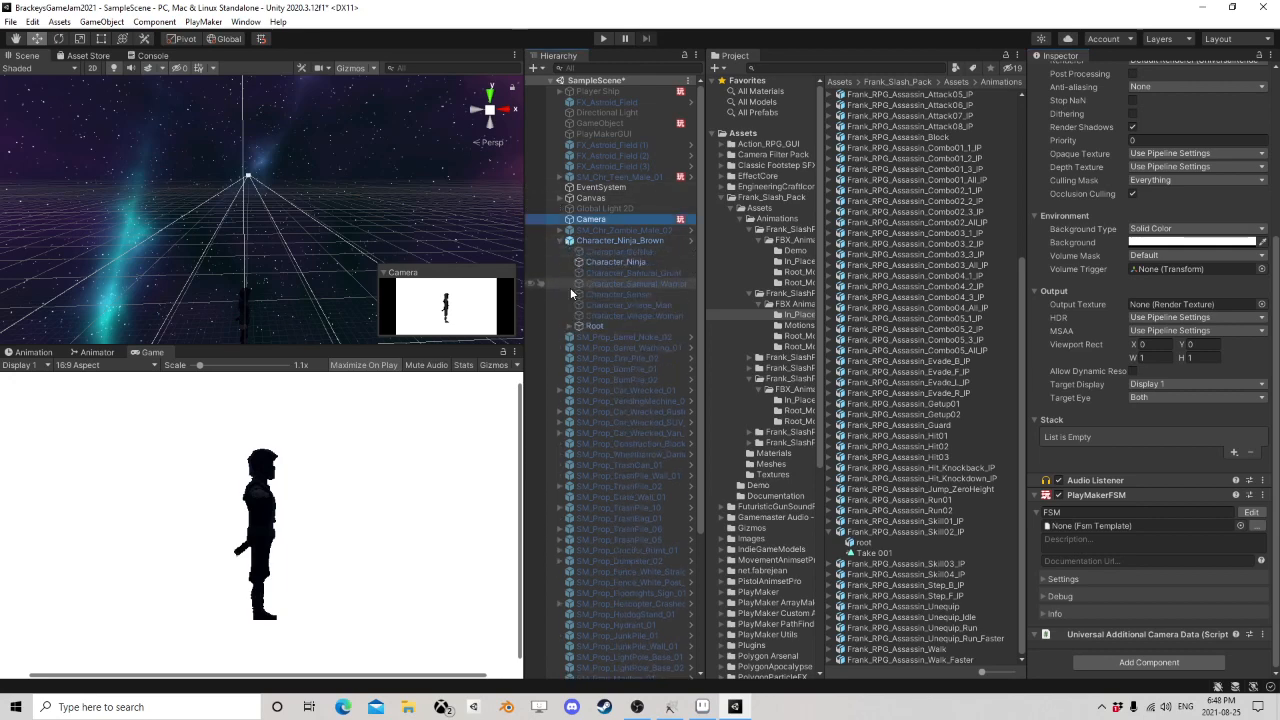
pyautogui.click(628, 261)
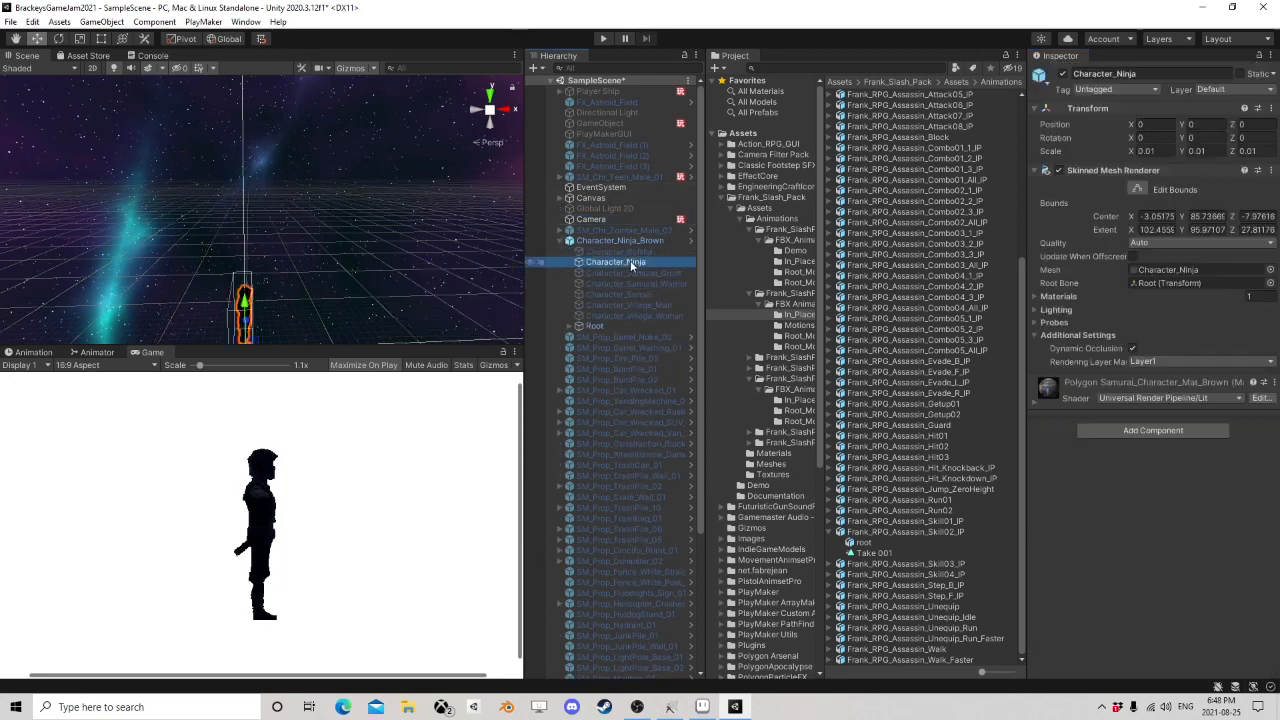
pyautogui.click(1131, 399)
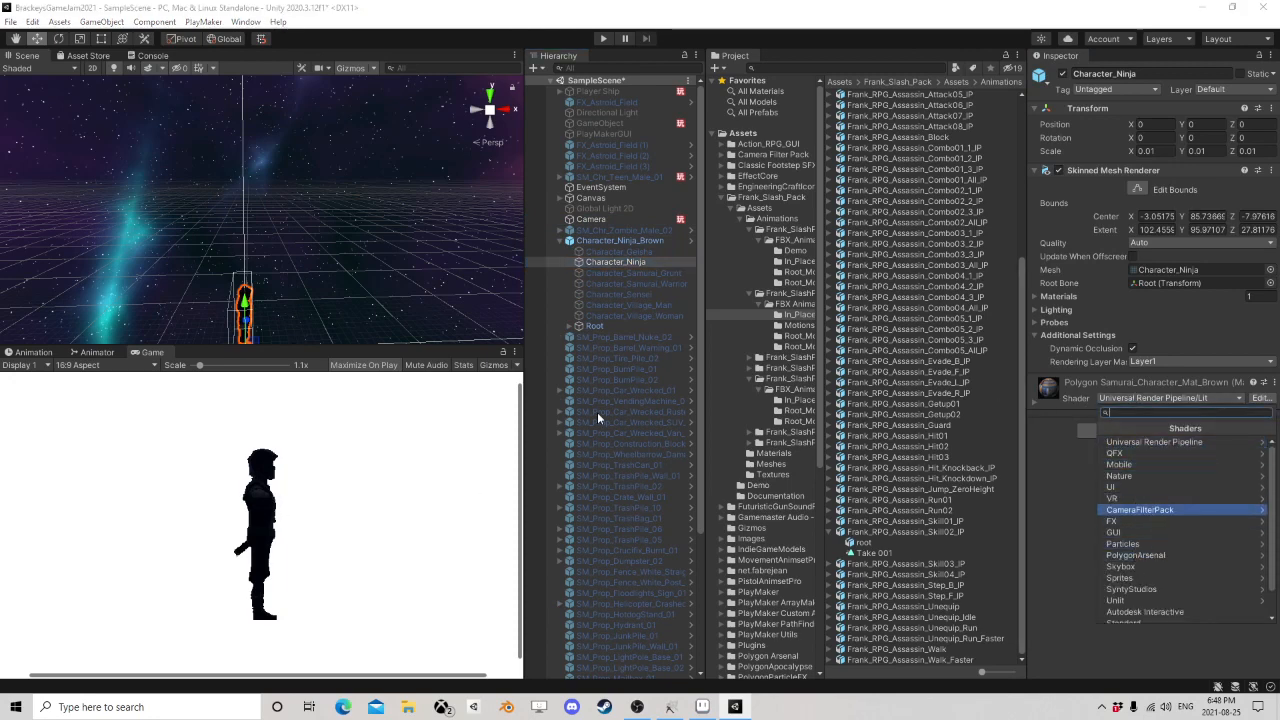
pyautogui.click(560, 246)
pyautogui.click(560, 242)
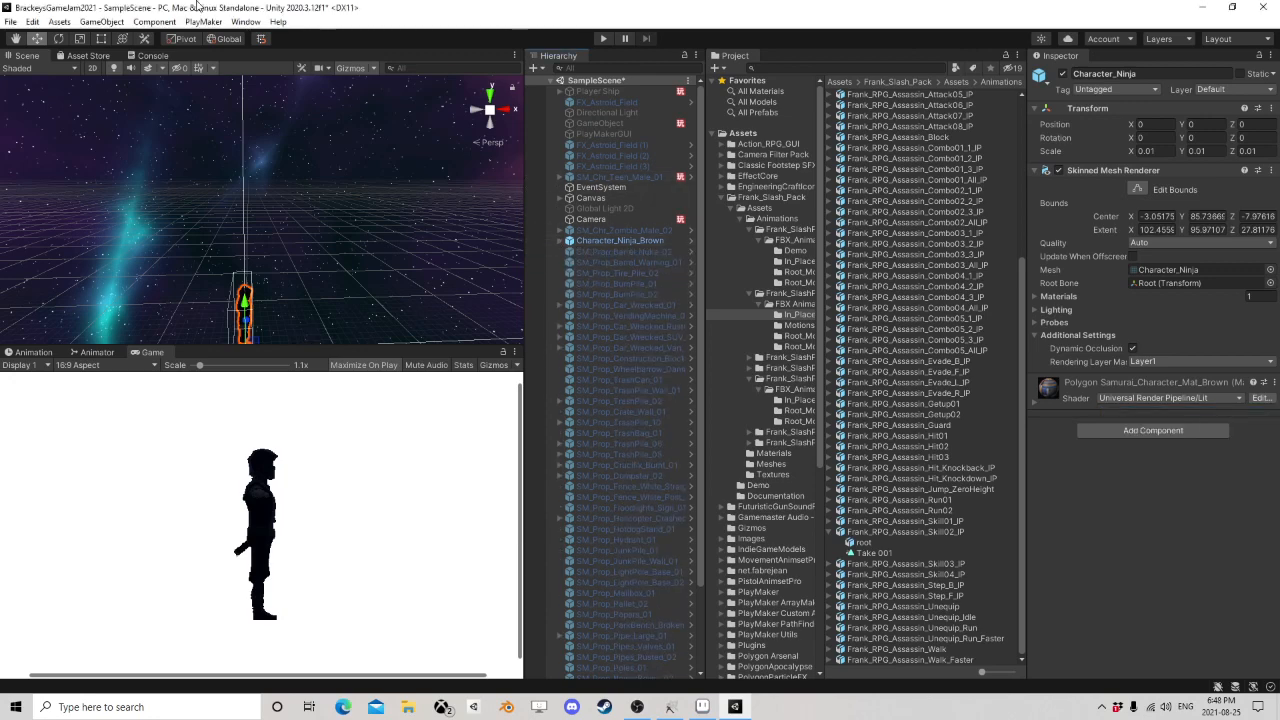
# - Add a Point Light to the scene and set its position to X 0, Y 0, Z 0
pyautogui.click(101, 21)
pyautogui.moveTo(108, 132)
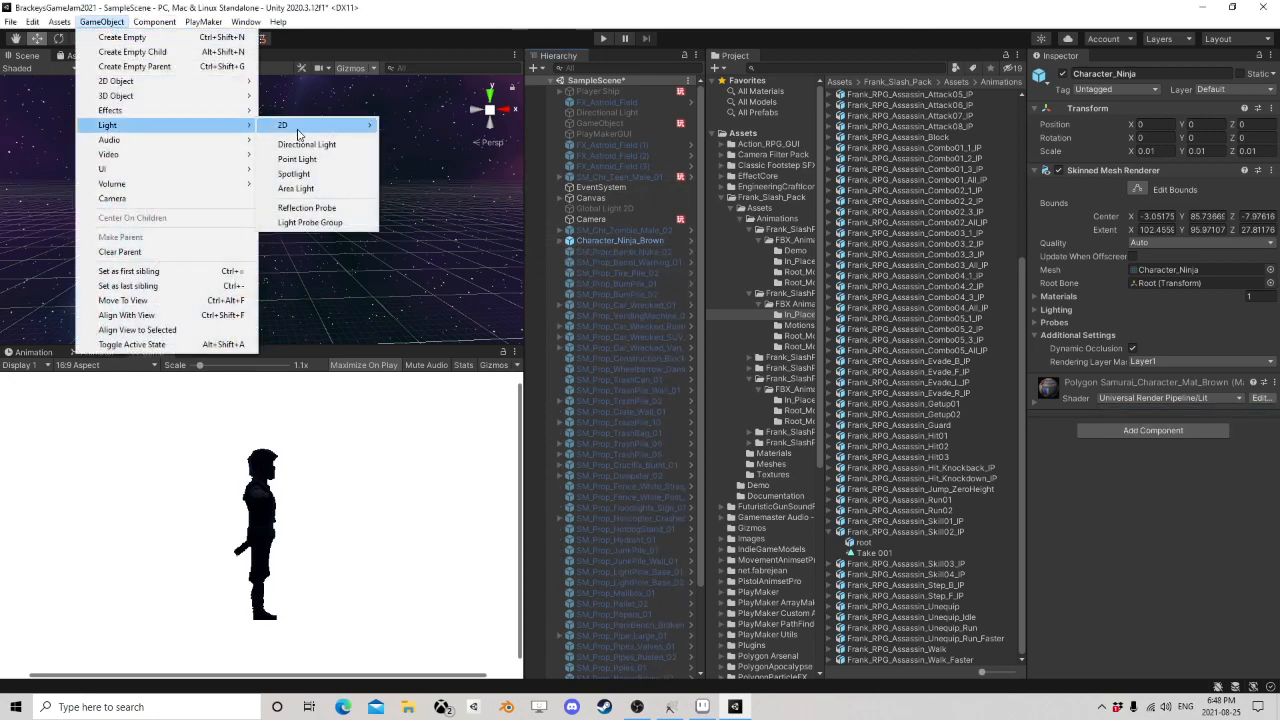
pyautogui.click(300, 158)
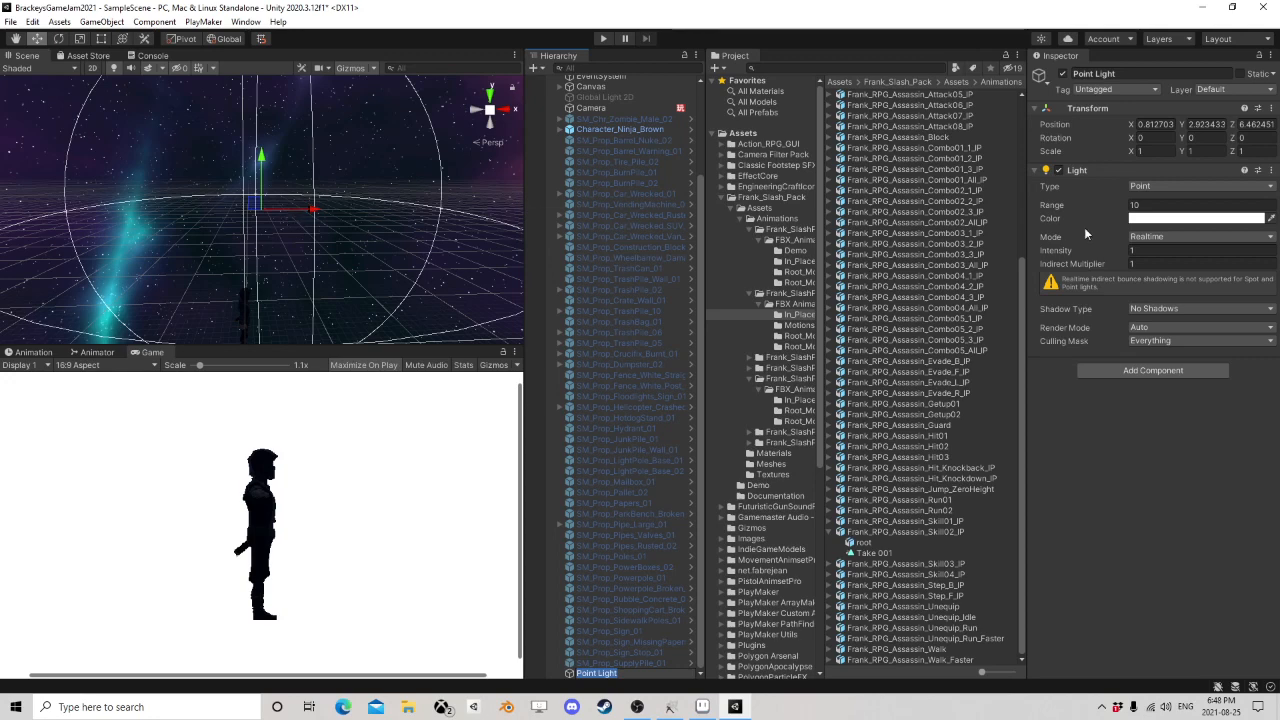
pyautogui.click(1256, 125)
pyautogui.write('0')
pyautogui.click(1207, 125)
pyautogui.write('0')
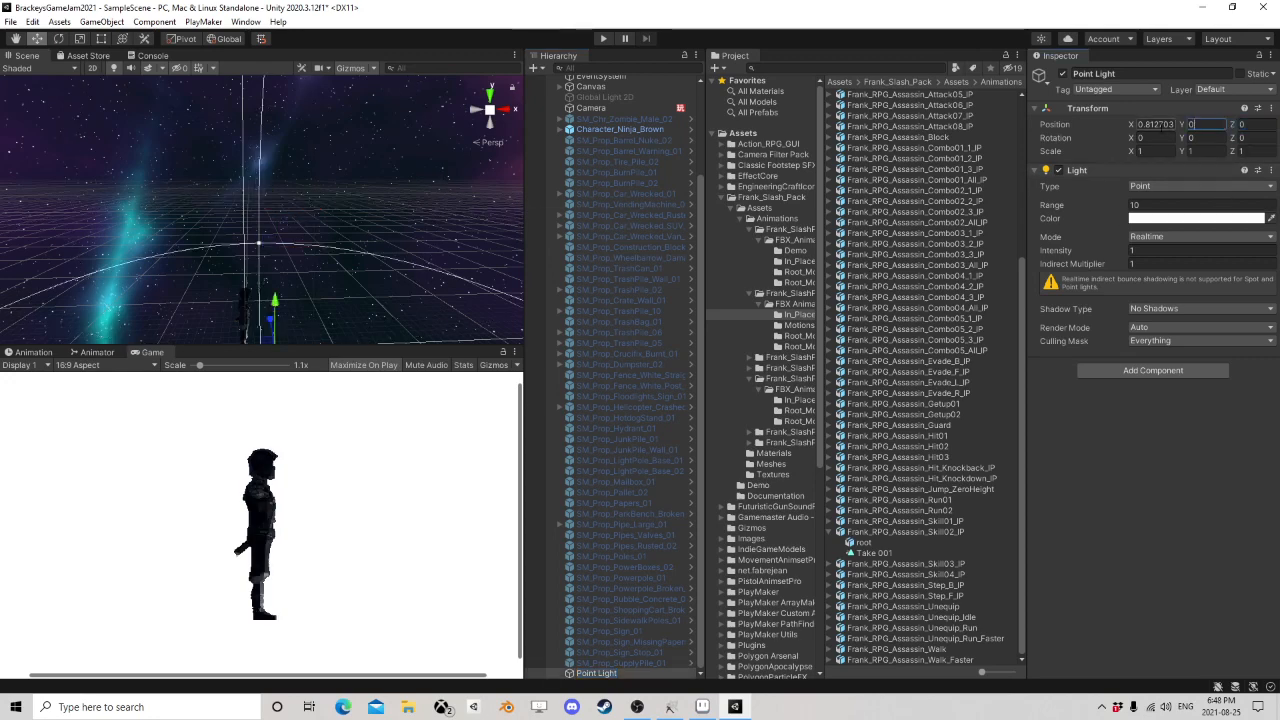
pyautogui.write('0')
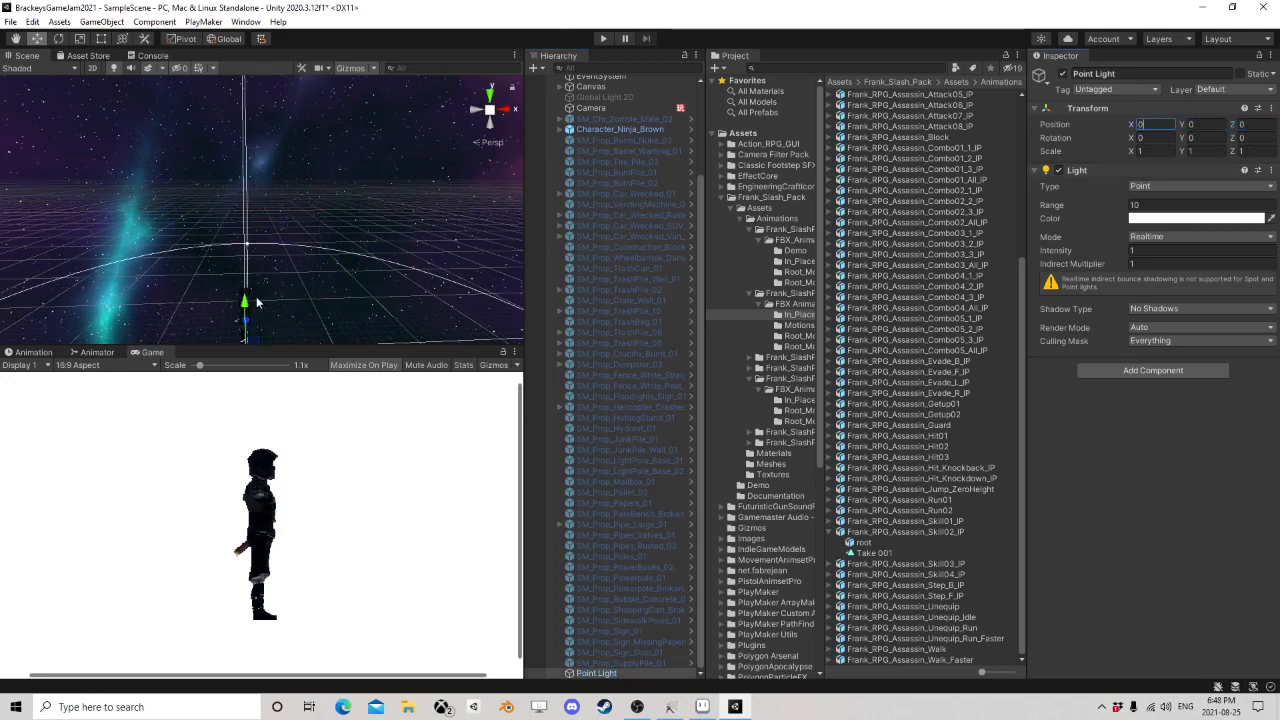
# - Move the Point Light to about X 2.21, Y 1.61, Z -1.38 and set its range to 52.23 and intensity to 3.2
pyautogui.moveTo(249, 302); pyautogui.dragTo(262, 280)
pyautogui.moveTo(258, 331); pyautogui.dragTo(347, 278)
pyautogui.moveTo(1087, 204); pyautogui.dragTo(791, 226)
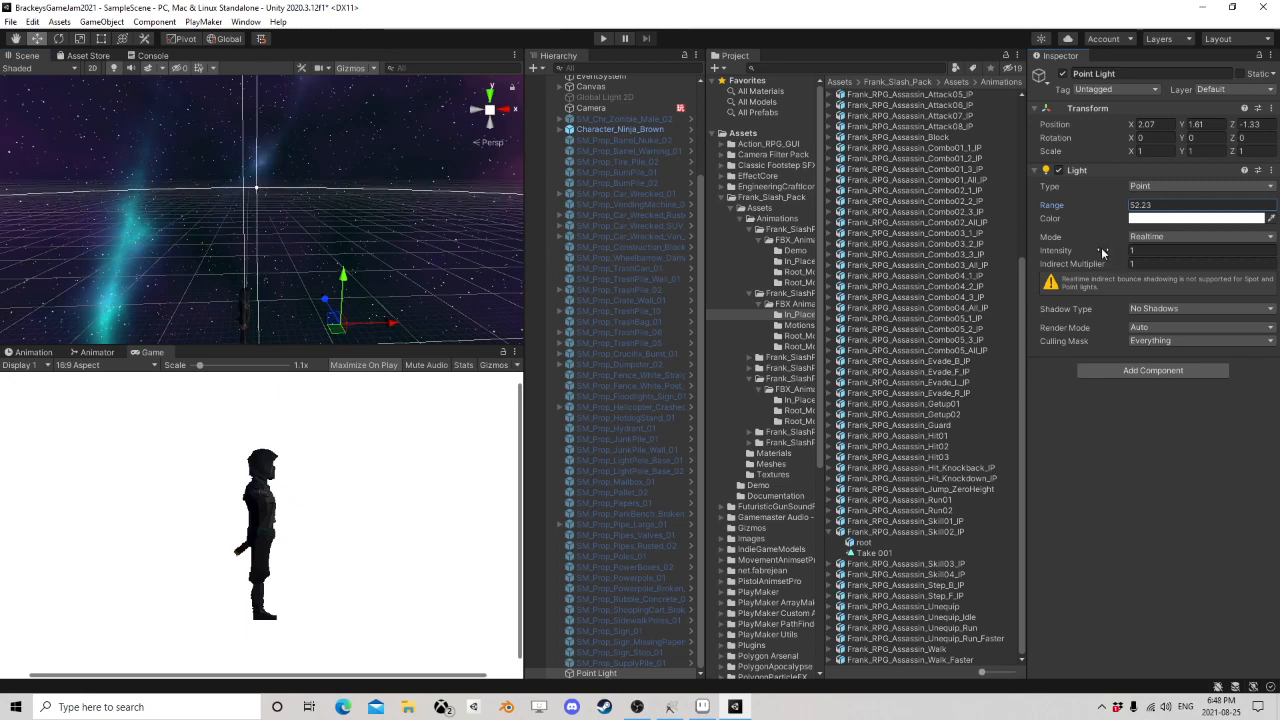
pyautogui.moveTo(1103, 252); pyautogui.dragTo(1128, 255)
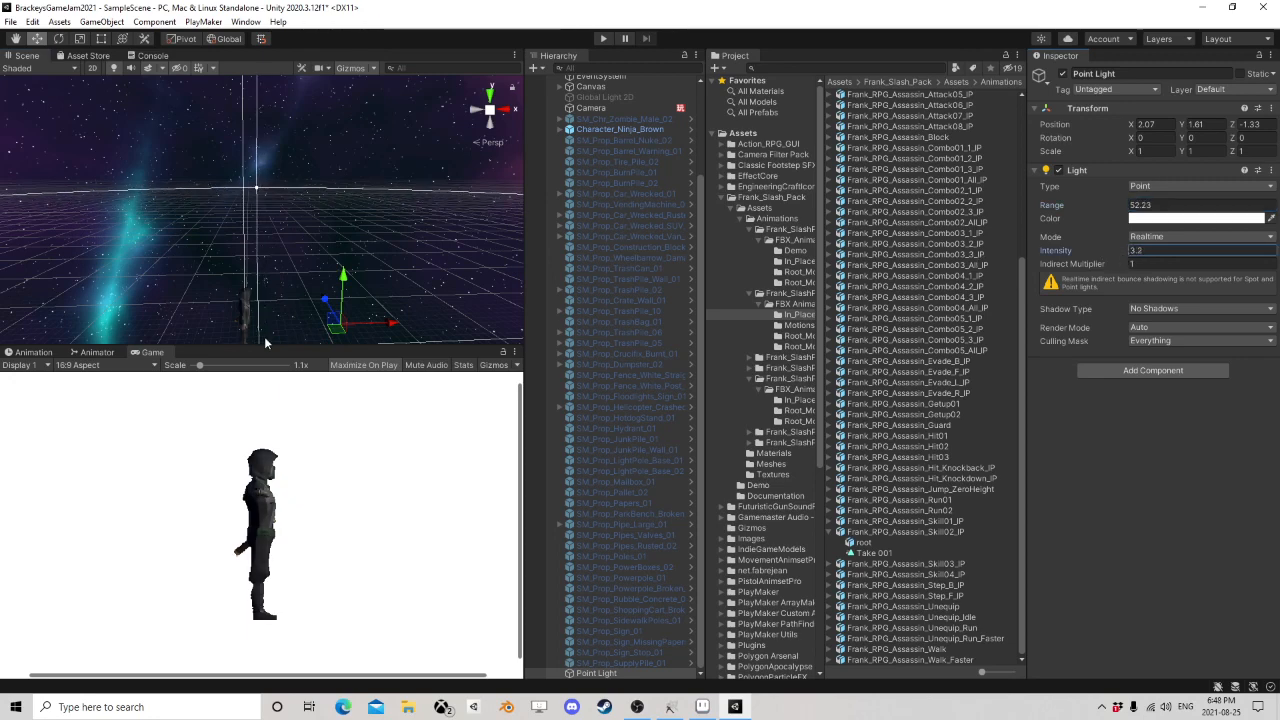
pyautogui.moveTo(335, 330)
pyautogui.mouseDown()
pyautogui.moveTo(266, 368)
pyautogui.moveTo(291, 371)
pyautogui.moveTo(343, 332)
pyautogui.mouseUp()
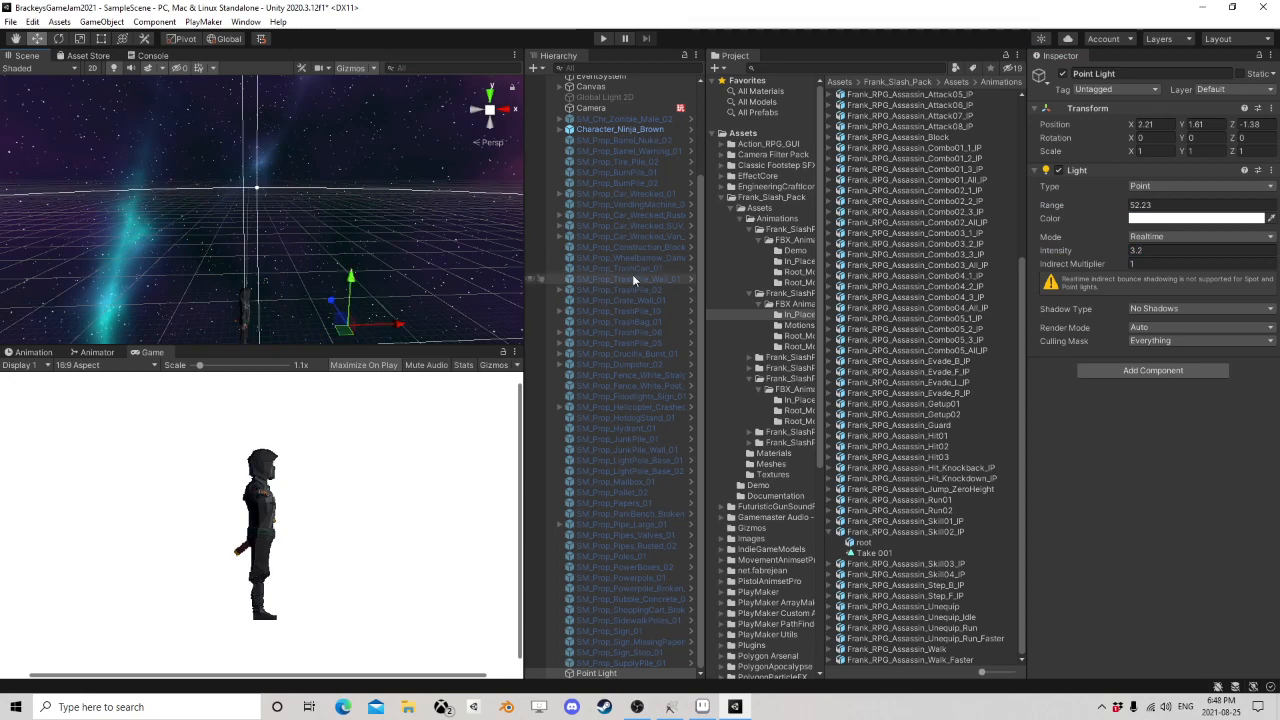
# - Select the Character_Ninja mesh inside Character_Ninja_Brown and expand its material's properties
pyautogui.click(630, 128)
pyautogui.scroll(1, 626, 139)
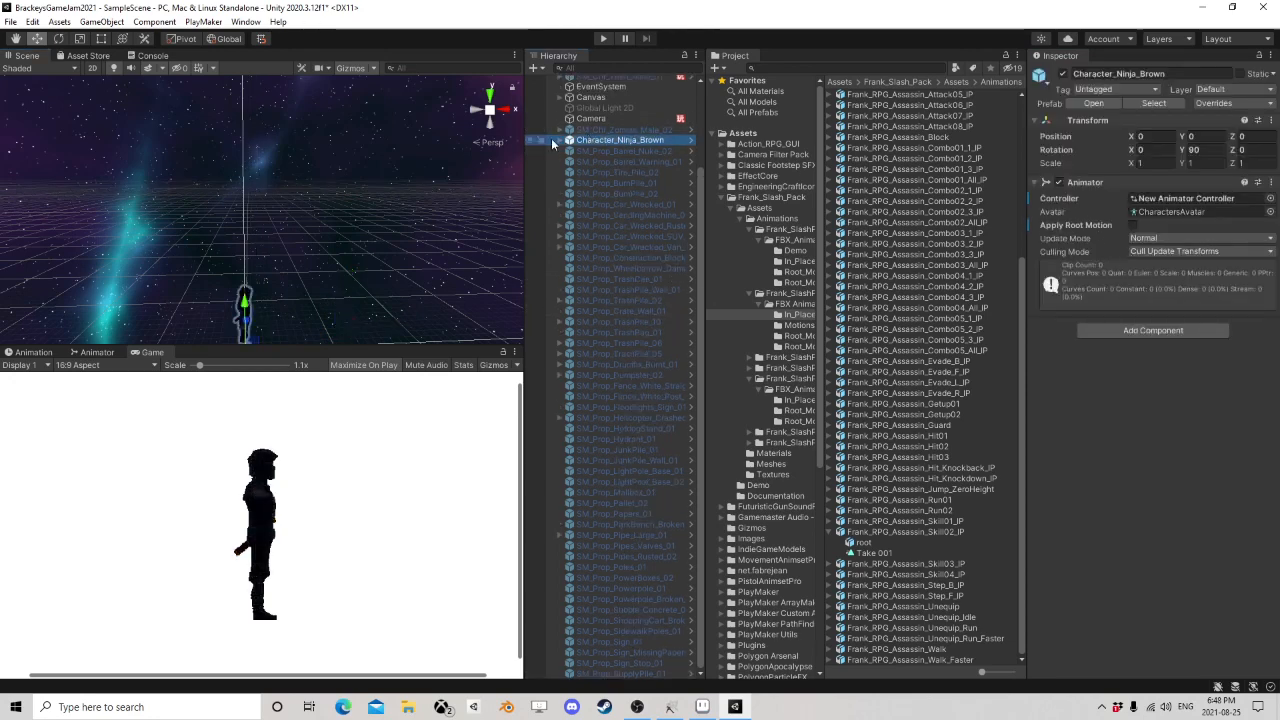
pyautogui.click(558, 141)
pyautogui.click(615, 161)
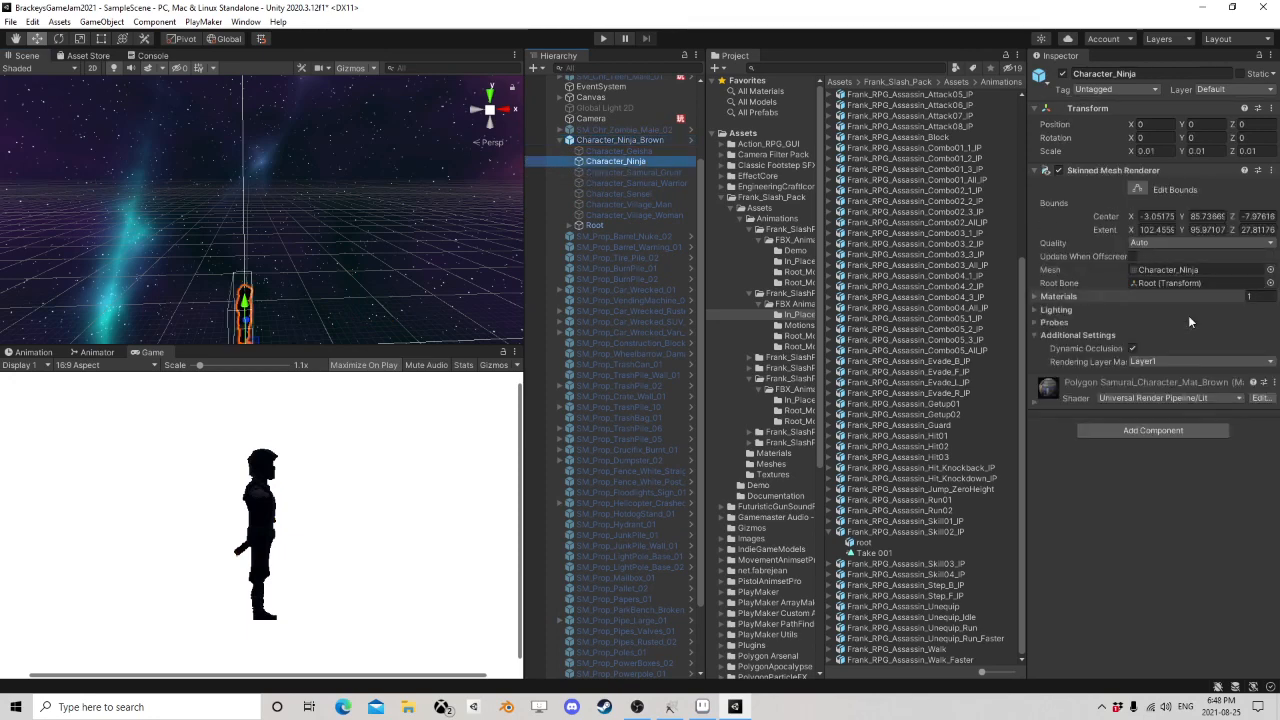
pyautogui.click(1035, 404)
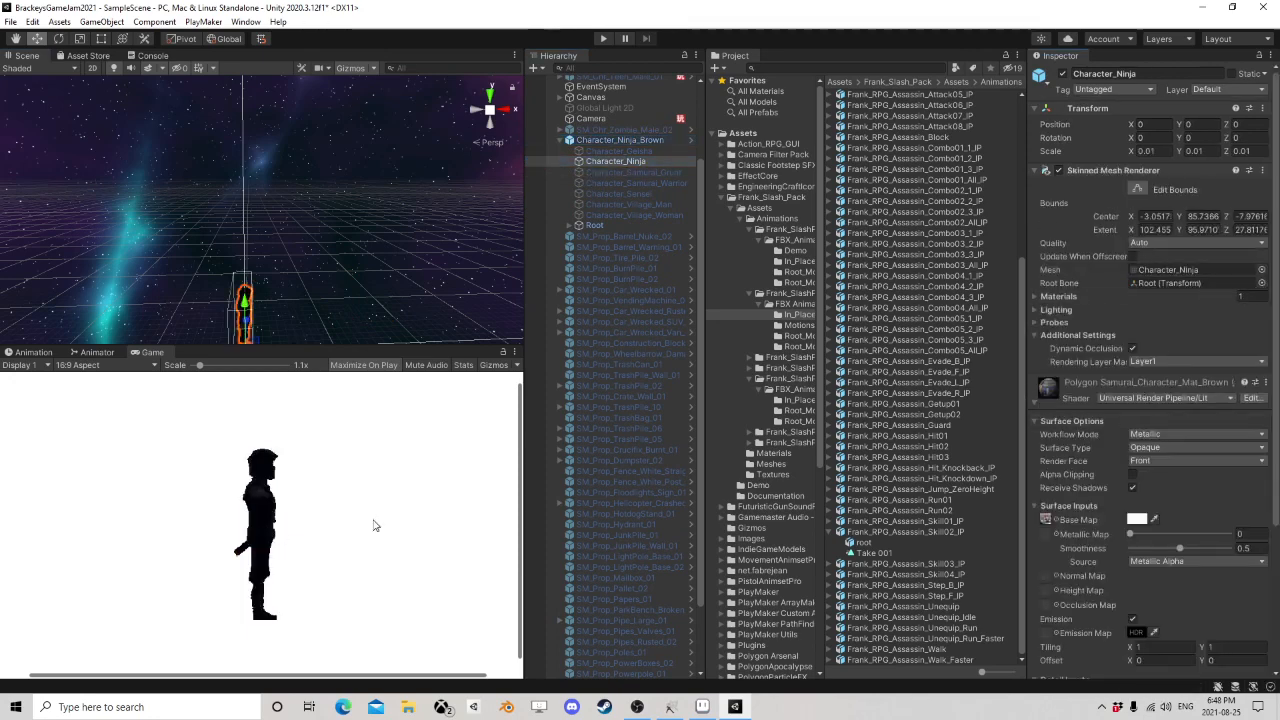
# - Change the ninja material's shader to Universal Render Pipeline/Unlit
pyautogui.click(1136, 399)
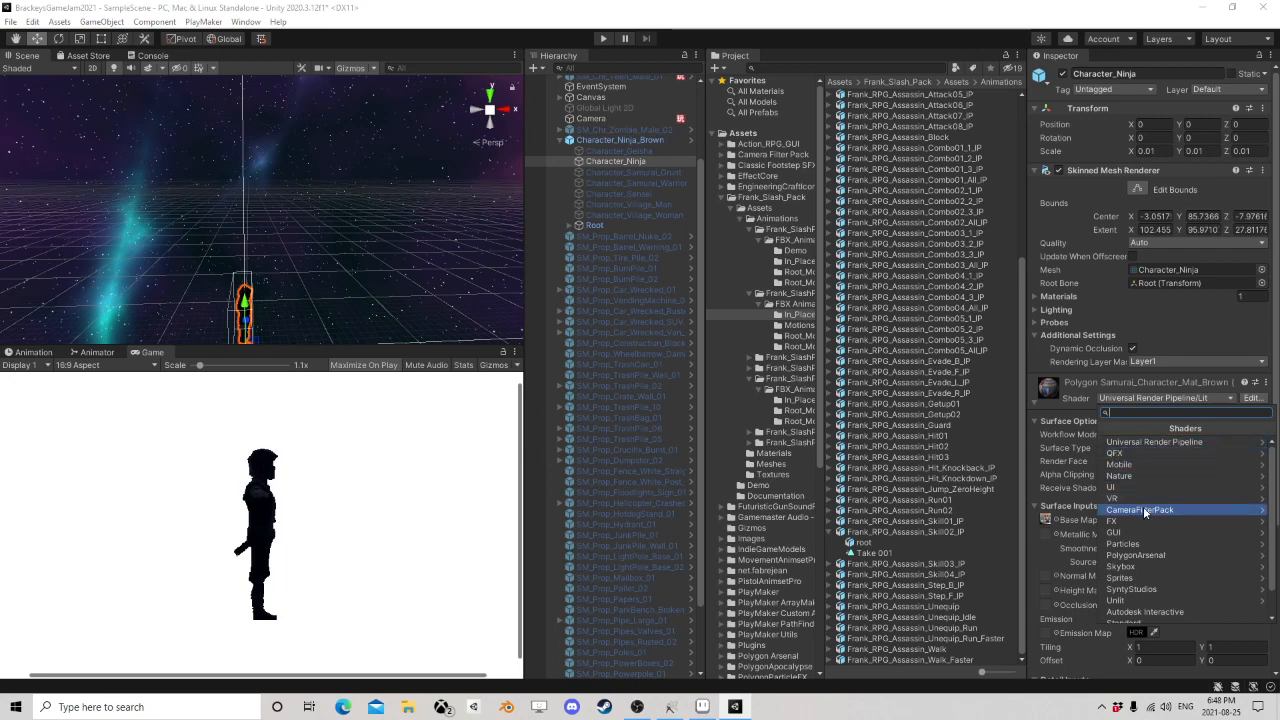
pyautogui.scroll(-1, 1168, 541)
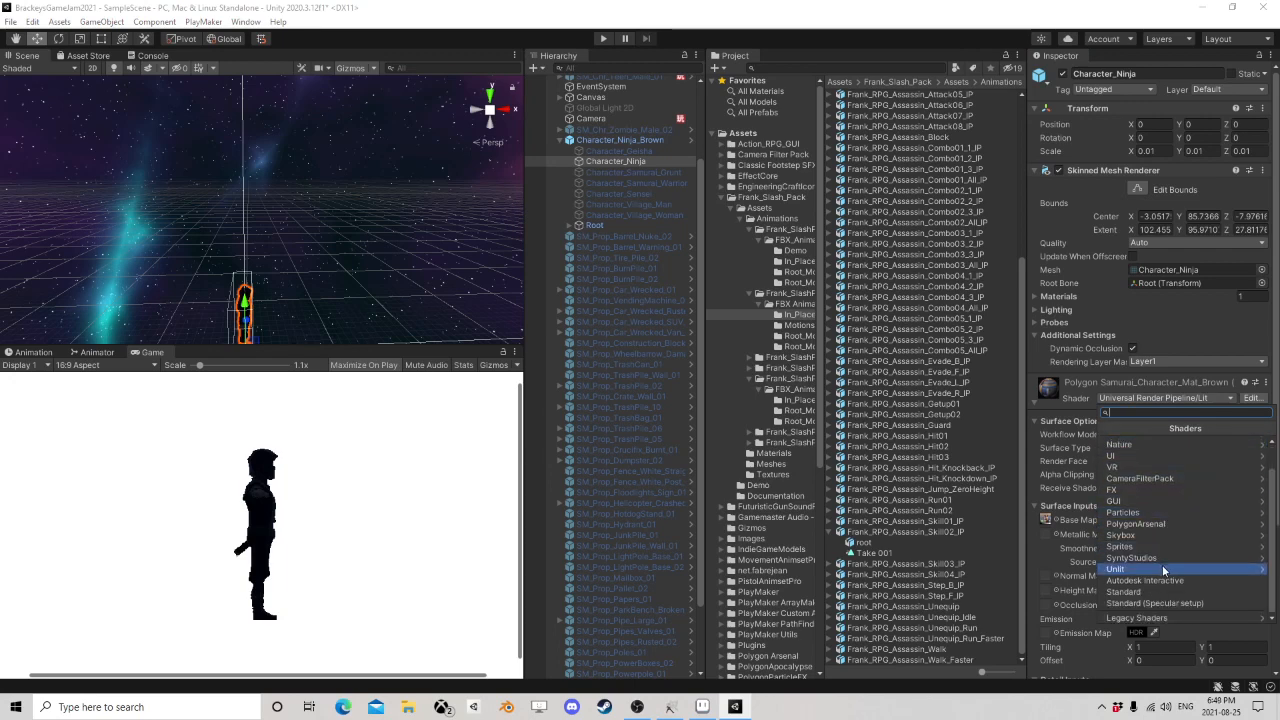
pyautogui.scroll(2, 1163, 560)
pyautogui.click(1166, 446)
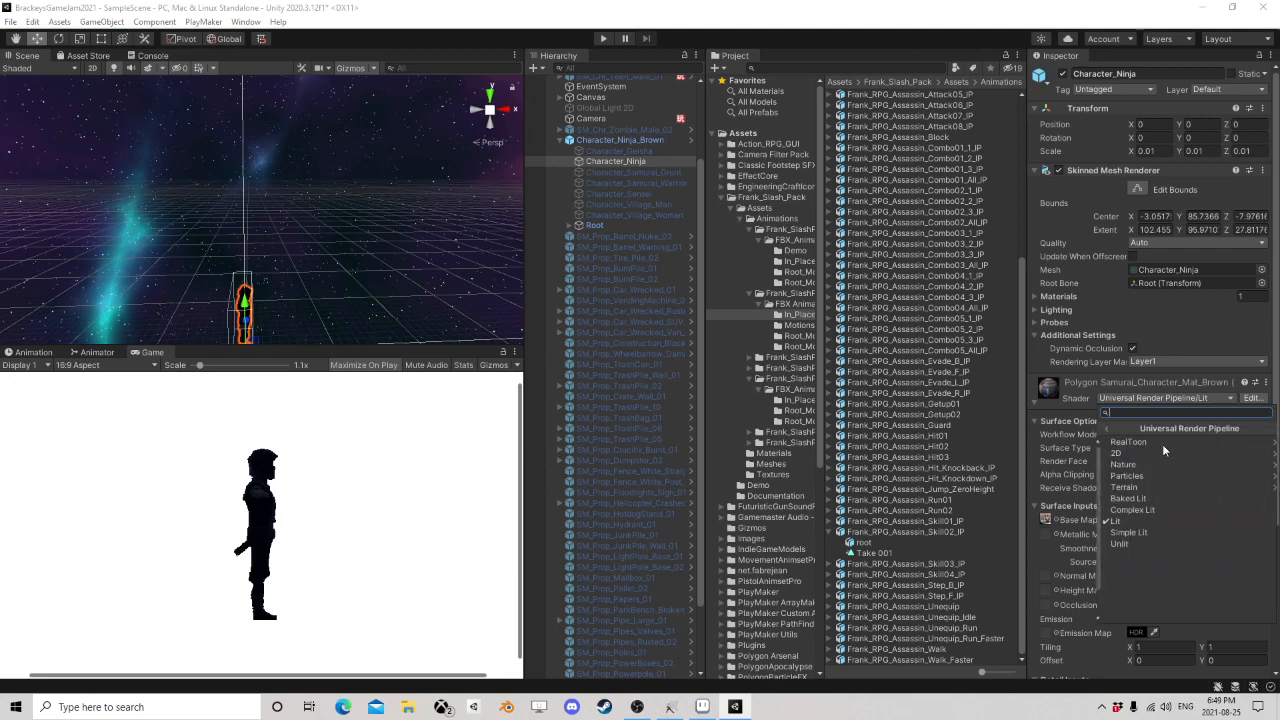
pyautogui.click(1135, 545)
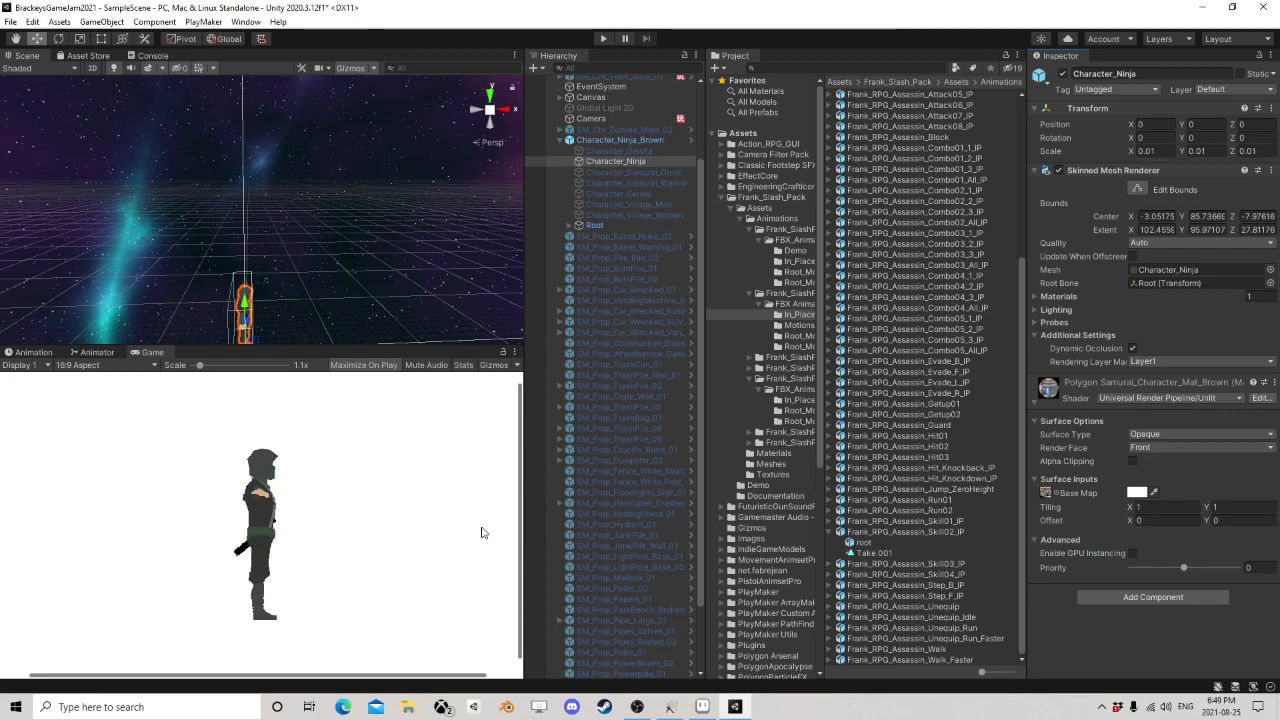
# - Change the ninja material's shader to the Universal Render Pipeline RealToon Version 5 Default shader
pyautogui.click(1136, 400)
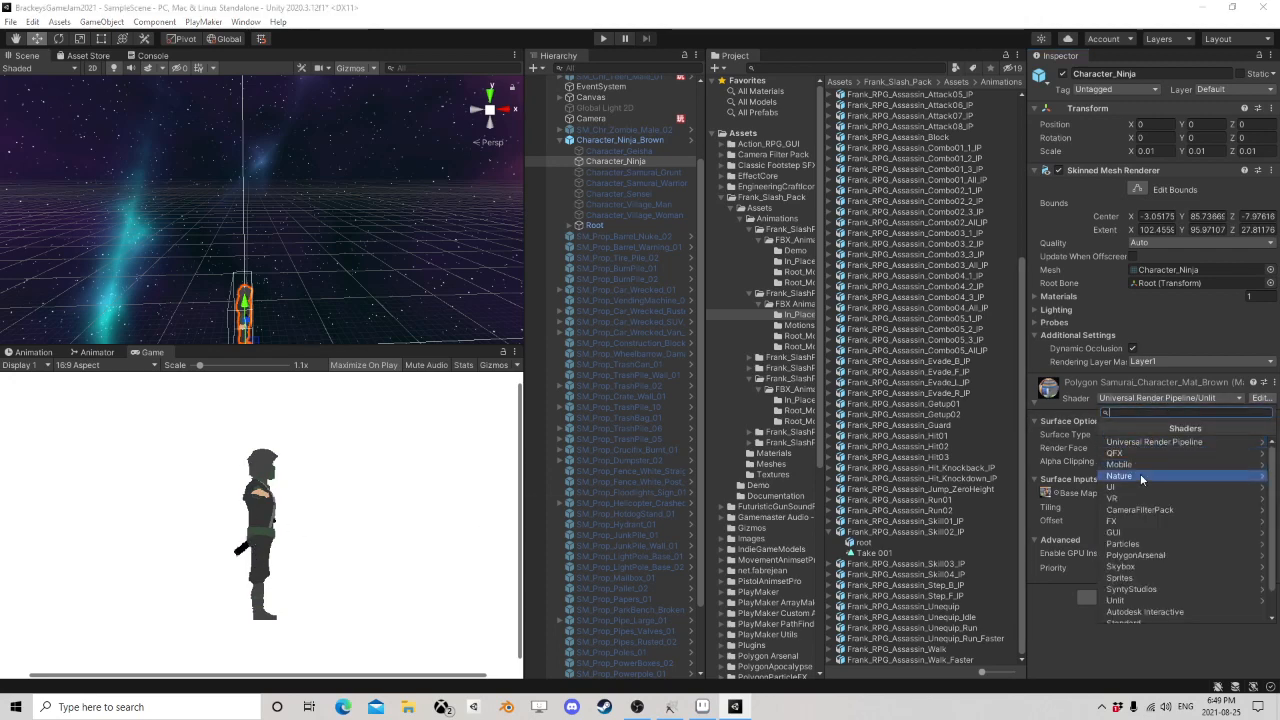
pyautogui.click(1144, 445)
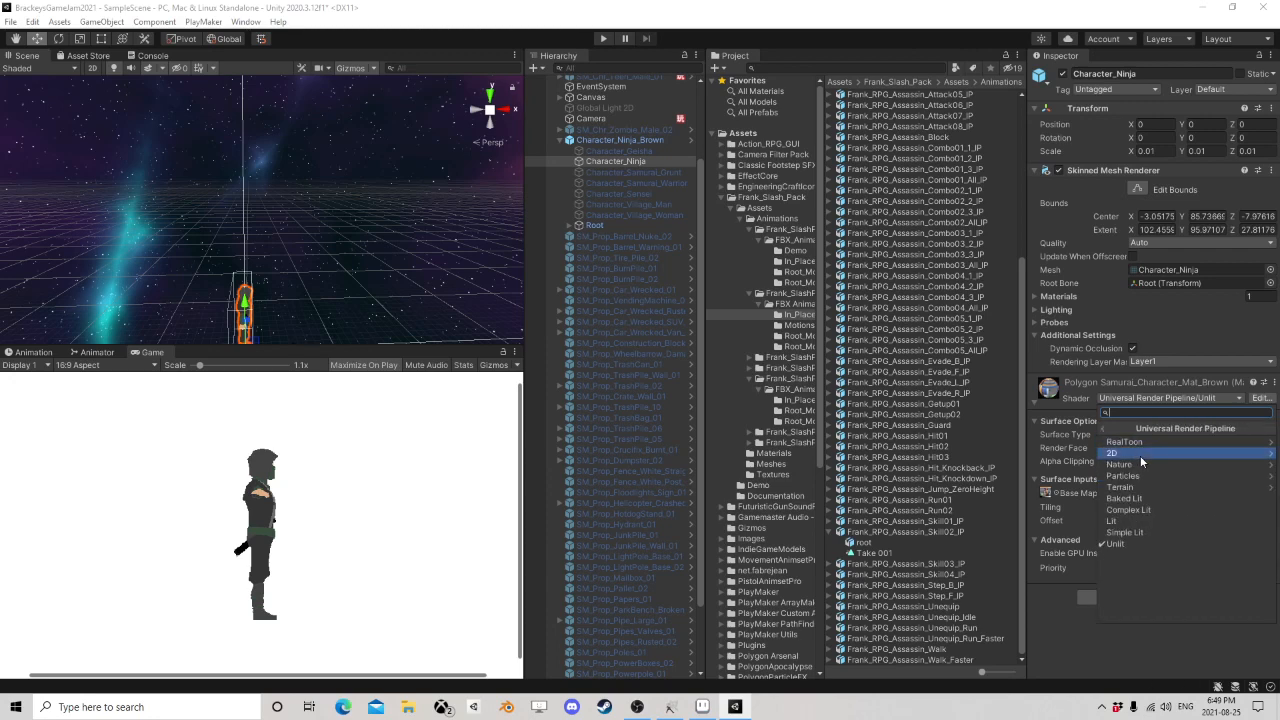
pyautogui.click(1133, 444)
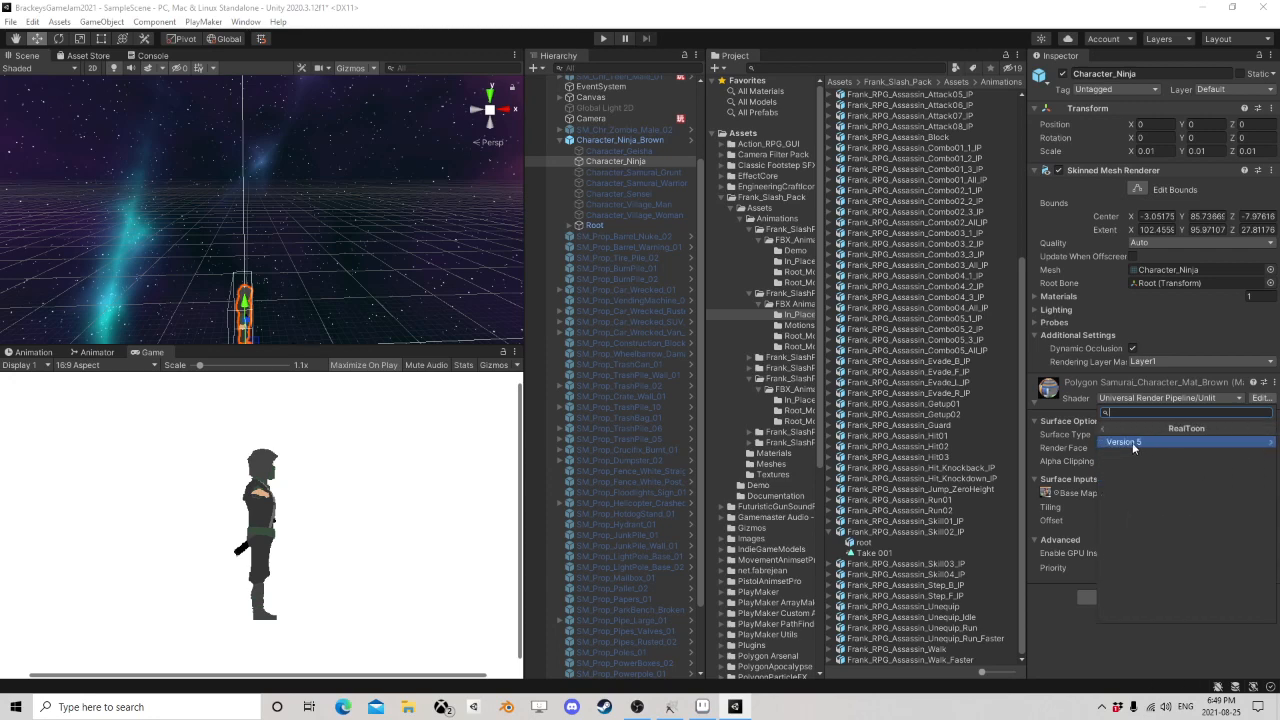
pyautogui.click(1132, 442)
pyautogui.click(1162, 441)
pyautogui.click(1151, 442)
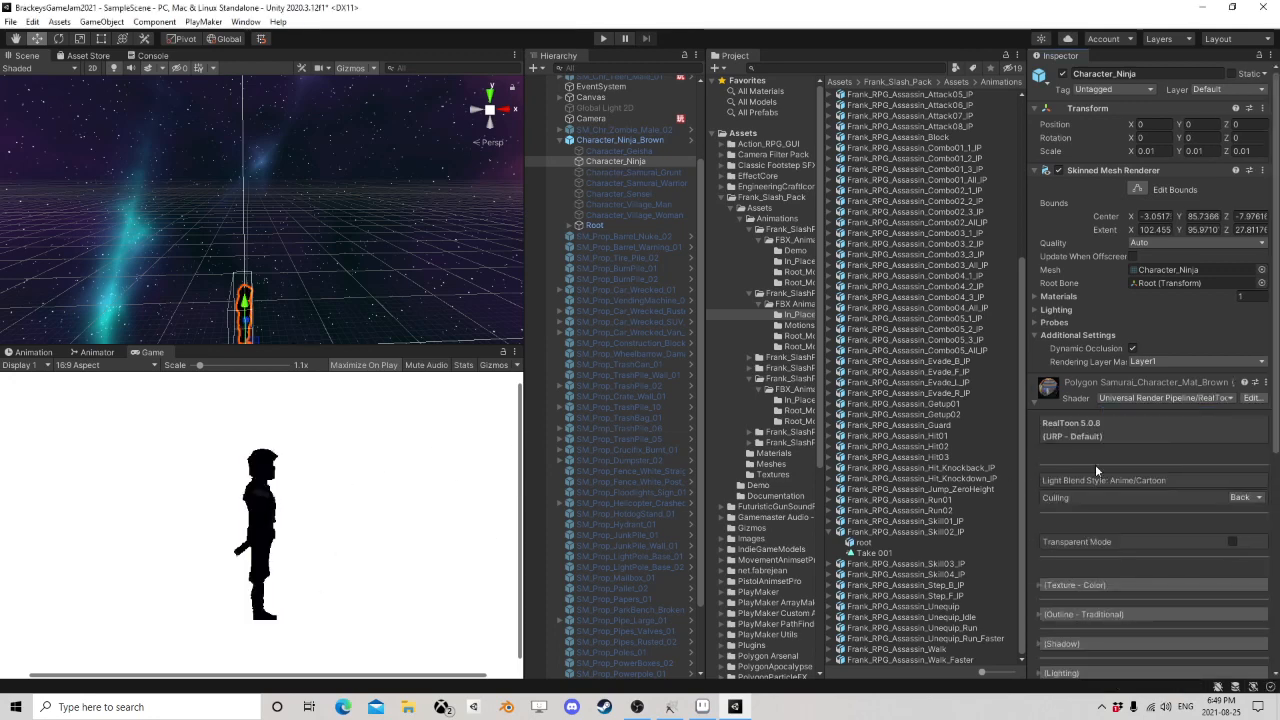
# - Enable the Self Lit feature in the ninja's RealToon material
pyautogui.scroll(-5, 1095, 464)
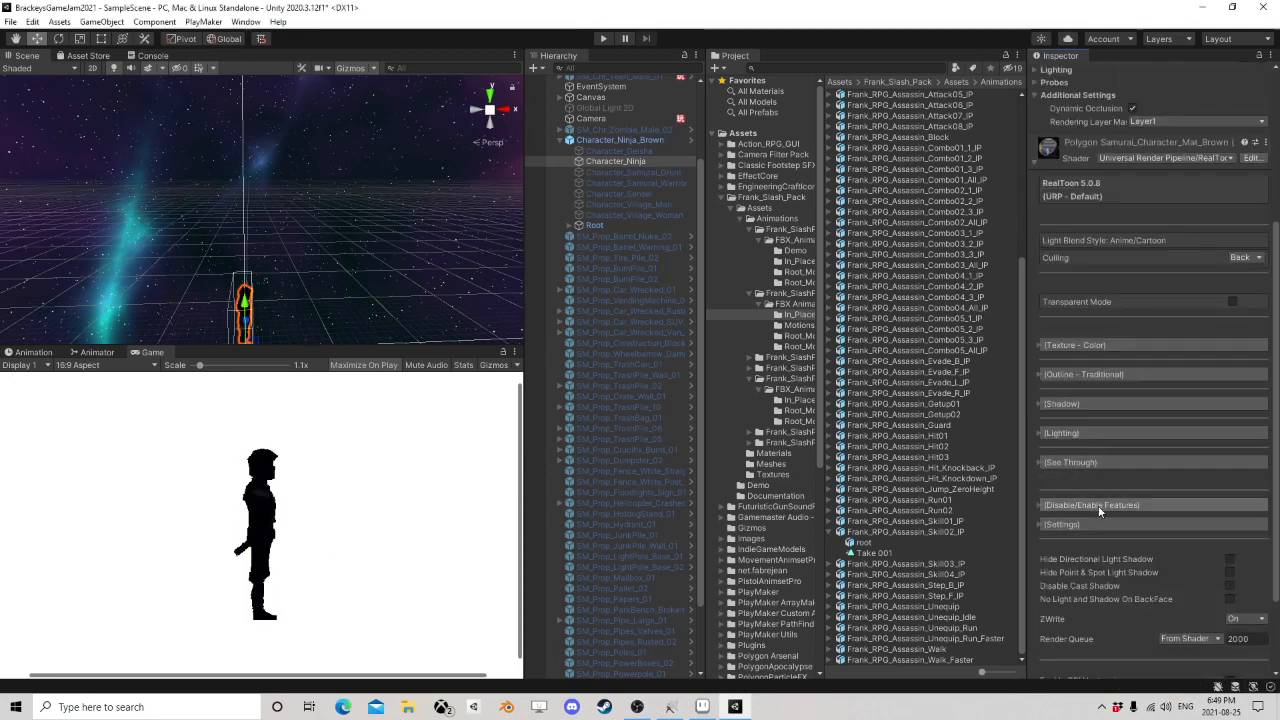
pyautogui.click(1080, 506)
pyautogui.scroll(-5, 1106, 505)
pyautogui.click(1236, 367)
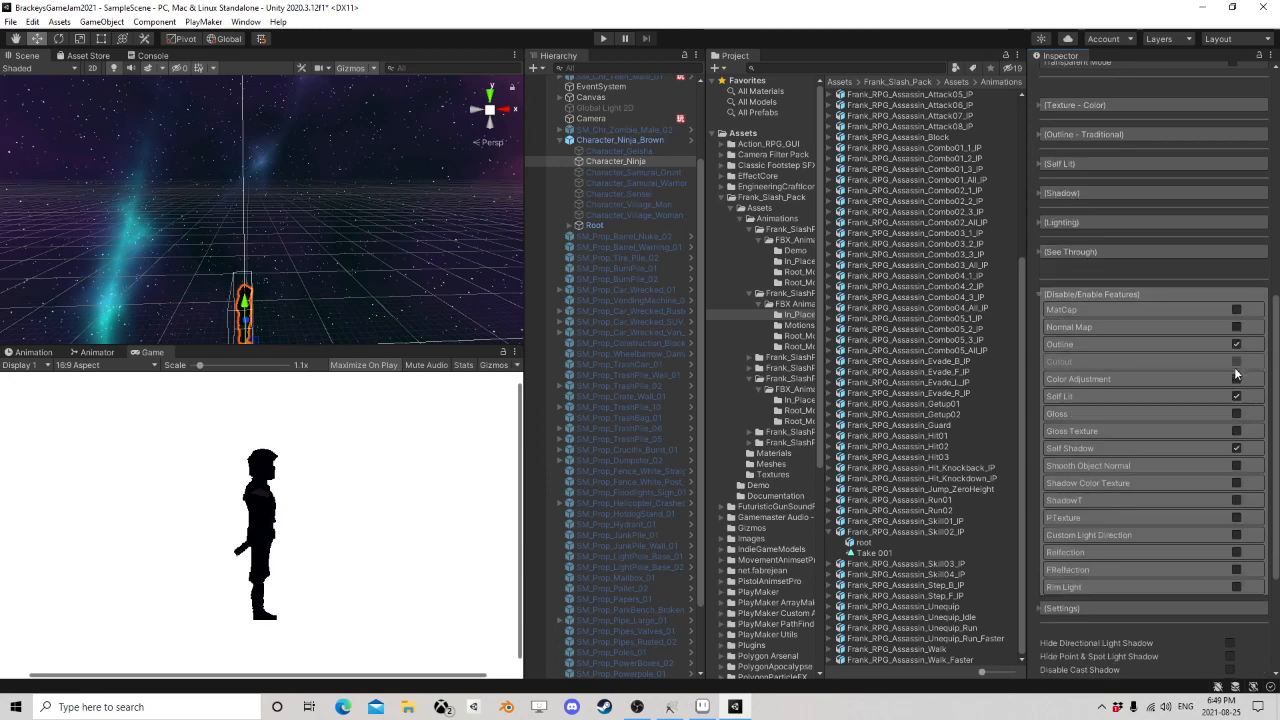
# - Set the RealToon material's Self Lit intensity to 1 and its Shadow Hardness to 1
pyautogui.click(1069, 160)
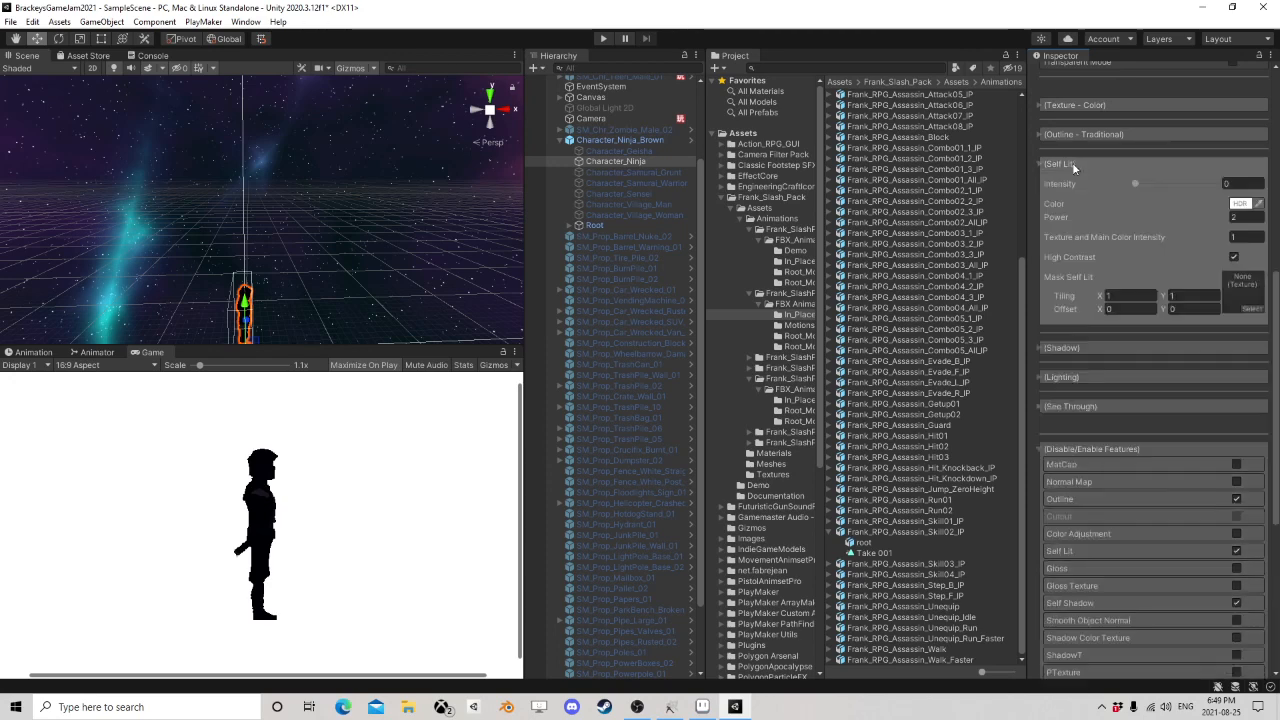
pyautogui.moveTo(1135, 183); pyautogui.dragTo(1220, 184)
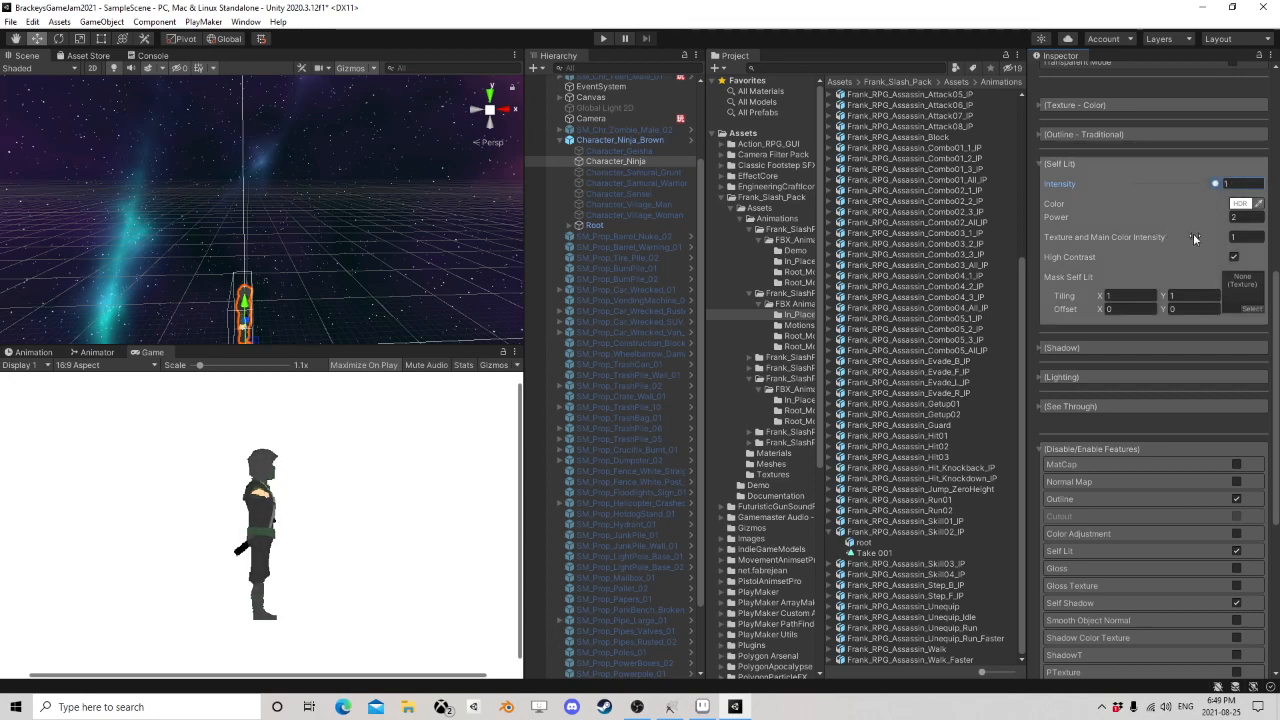
pyautogui.click(1190, 350)
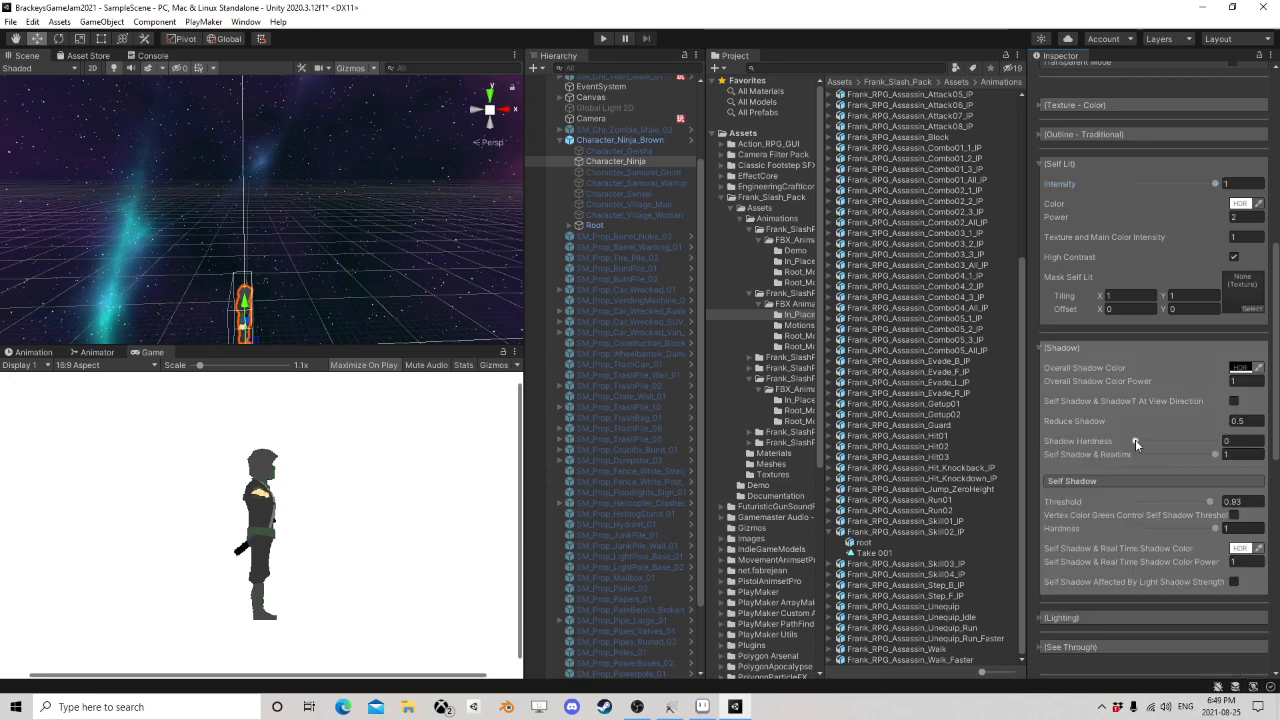
pyautogui.moveTo(1135, 442); pyautogui.dragTo(1187, 443)
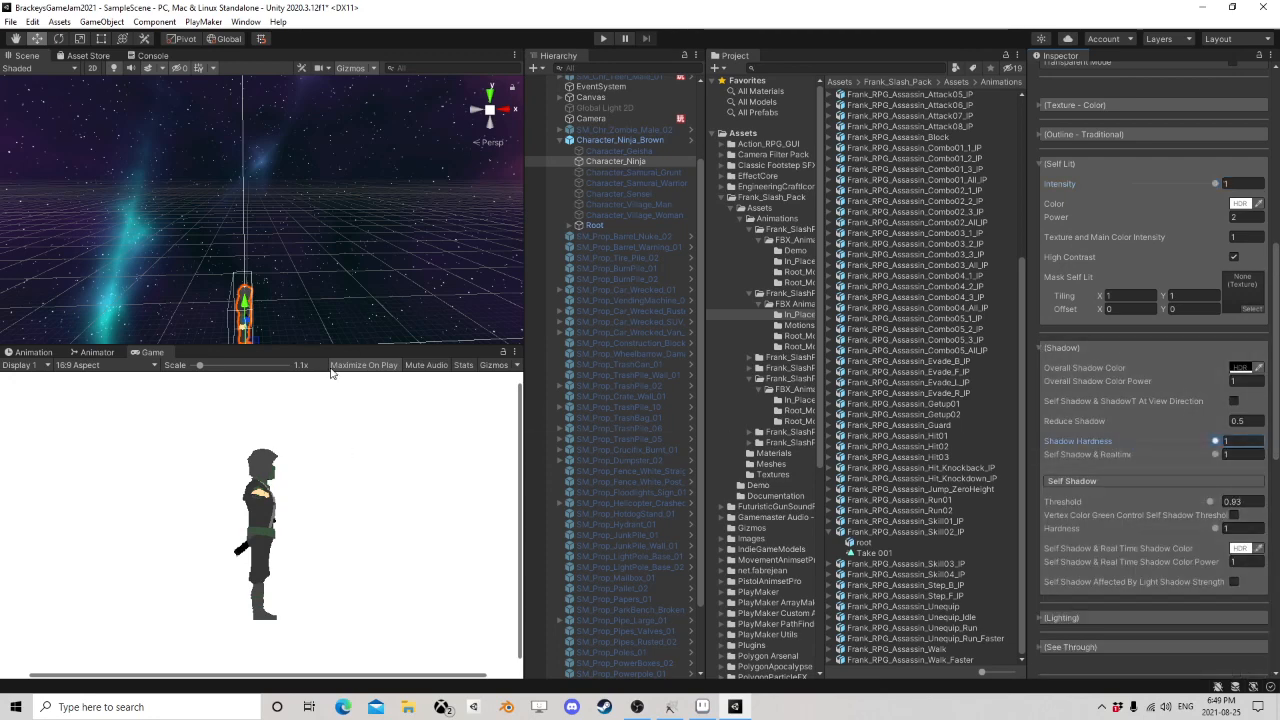
# - Enlarge the Game view, run the scene in play mode to capture the ninja's animation frames, and stop playback
pyautogui.moveTo(343, 348); pyautogui.dragTo(343, 200)
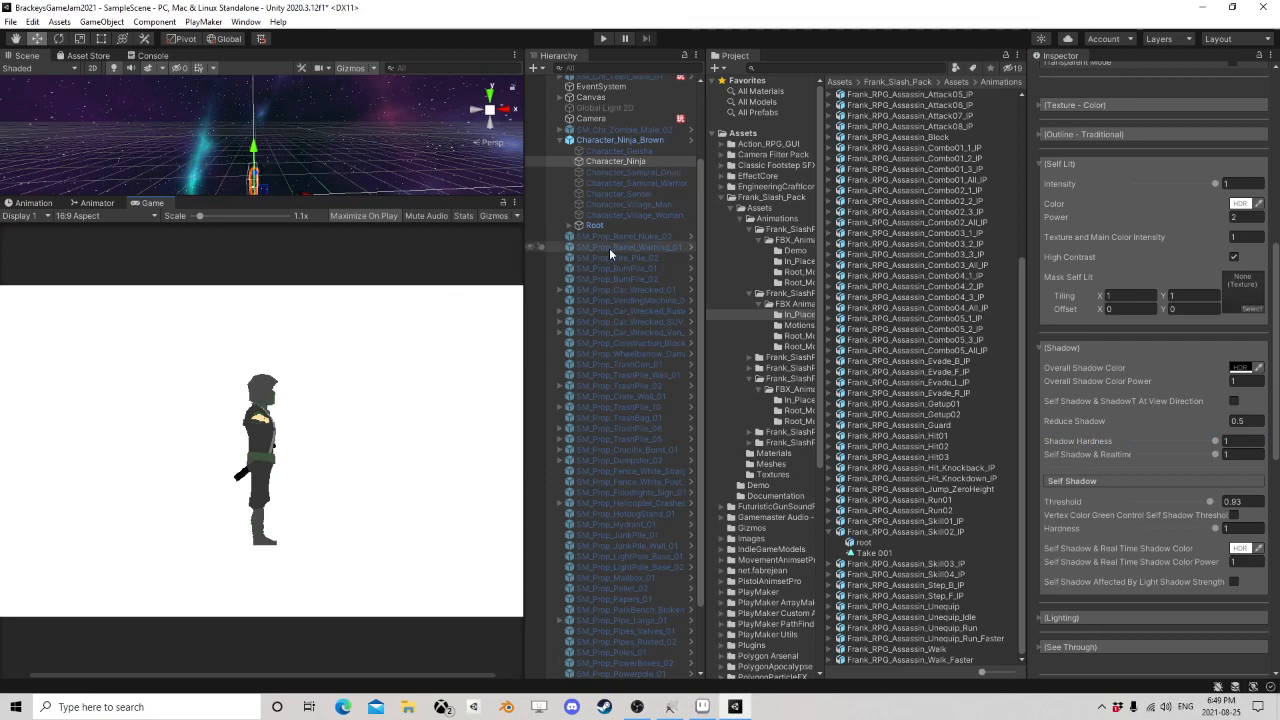
pyautogui.scroll(3, 600, 235)
pyautogui.click(561, 240)
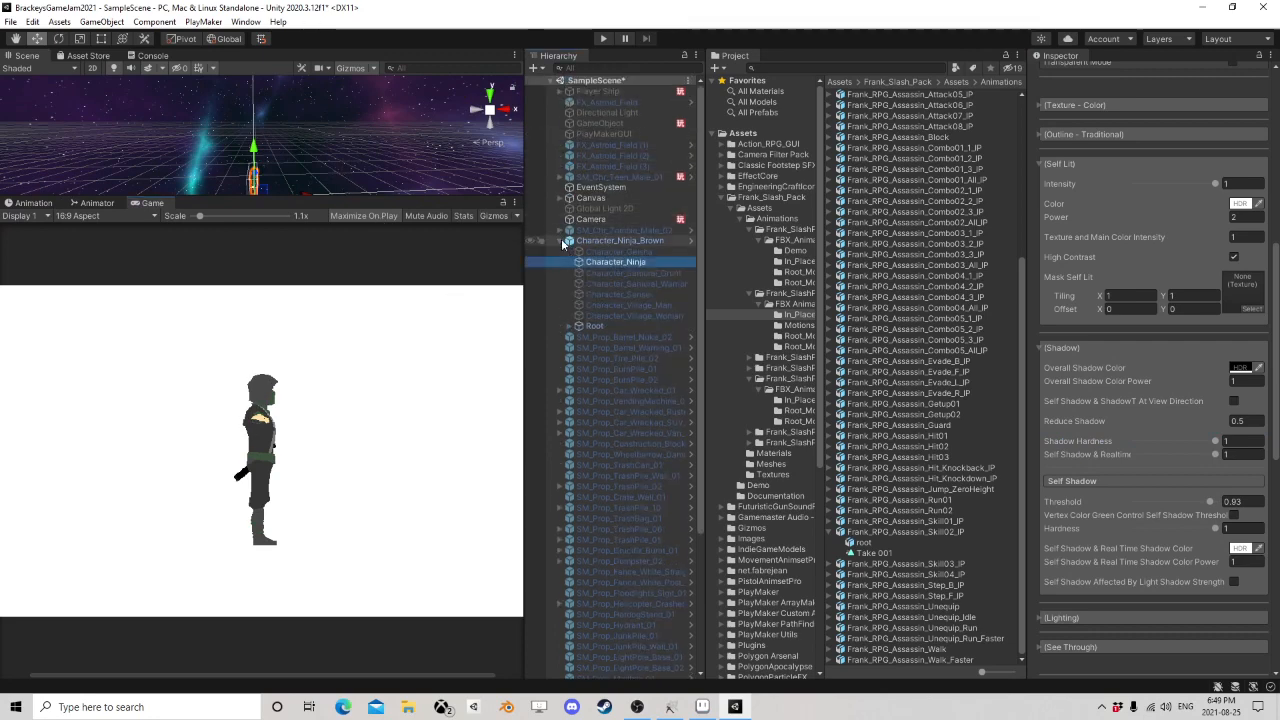
pyautogui.click(604, 39)
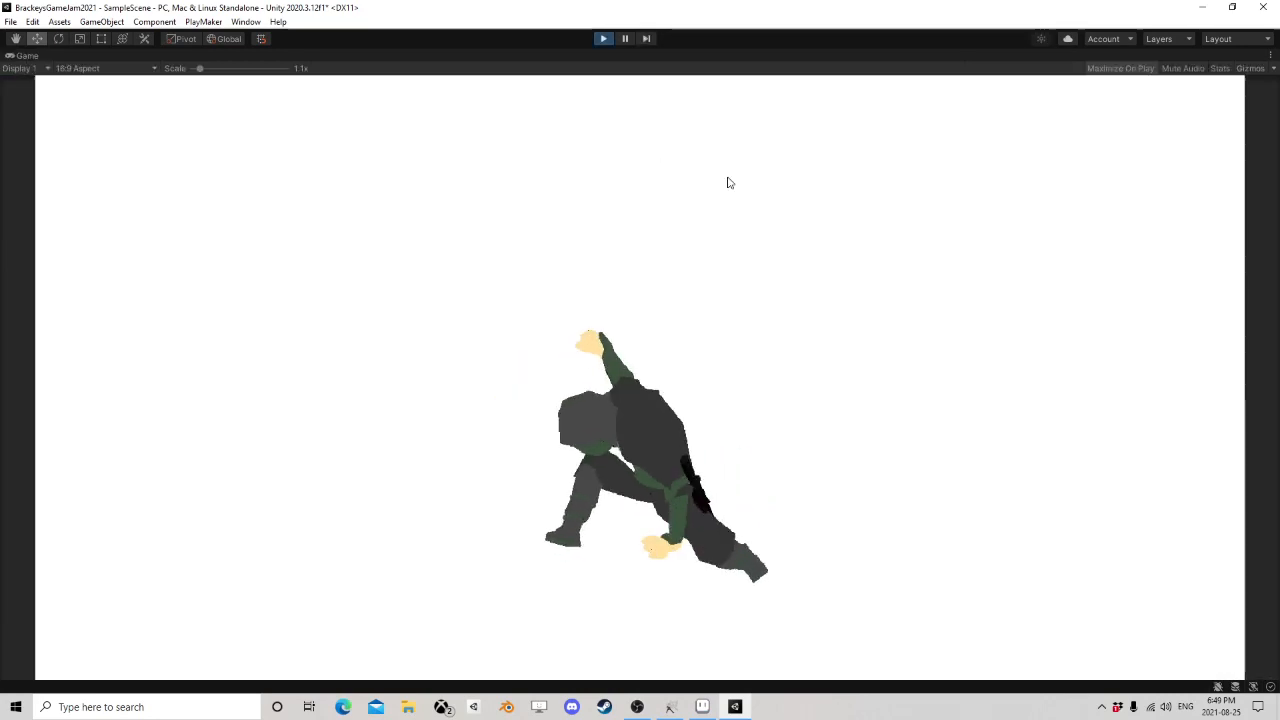
pyautogui.click(602, 40)
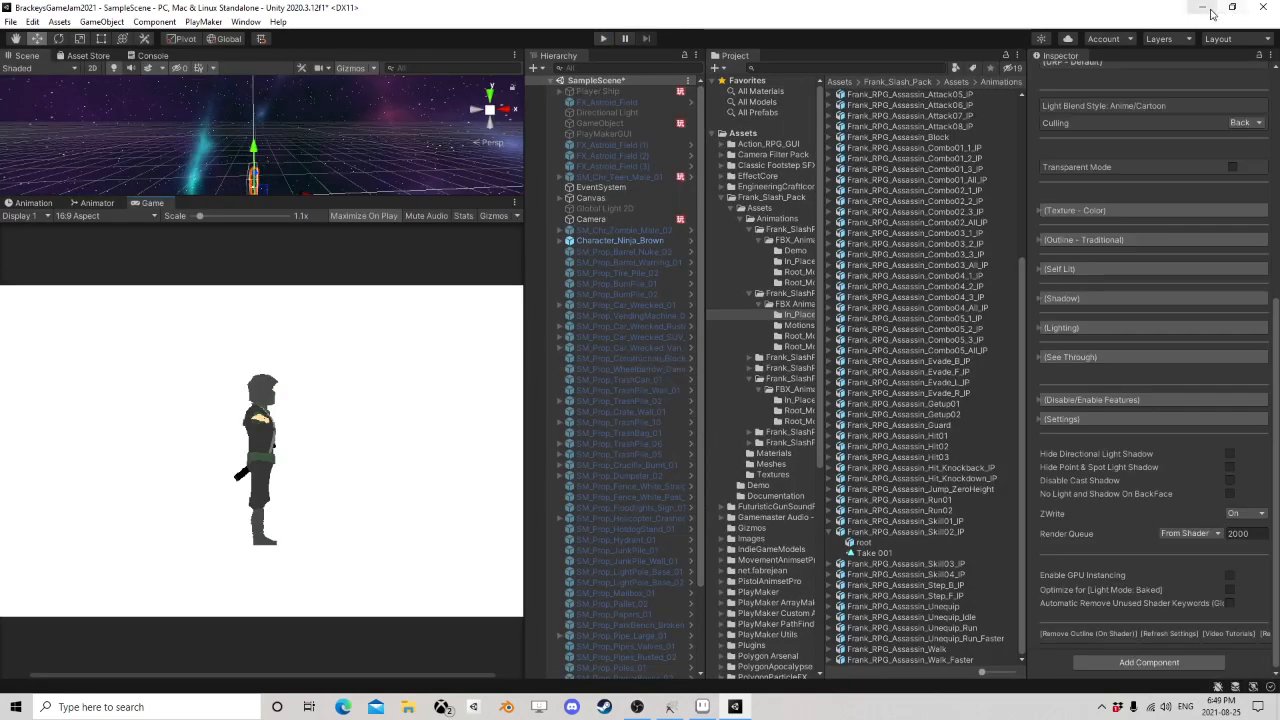
# - Switch to File Explorer and check the captured Nonja screenshots in the Pictures folder
pyautogui.click(408, 707)
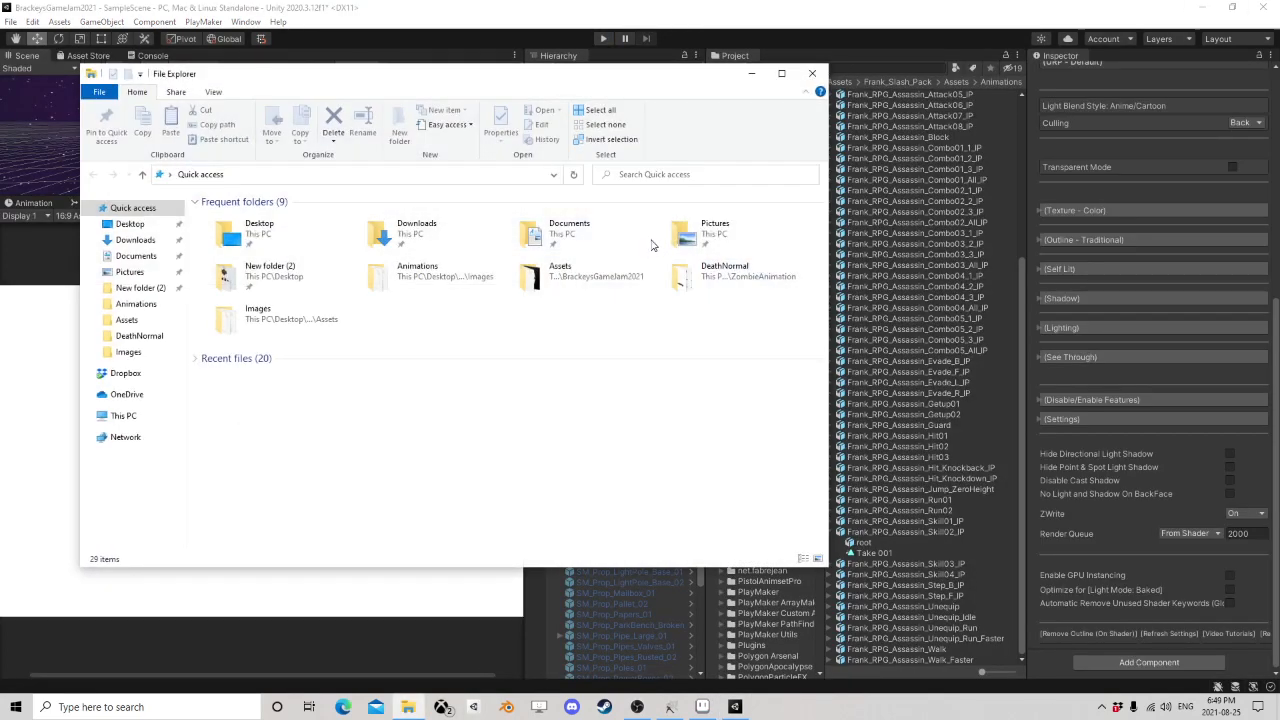
pyautogui.doubleClick(718, 238)
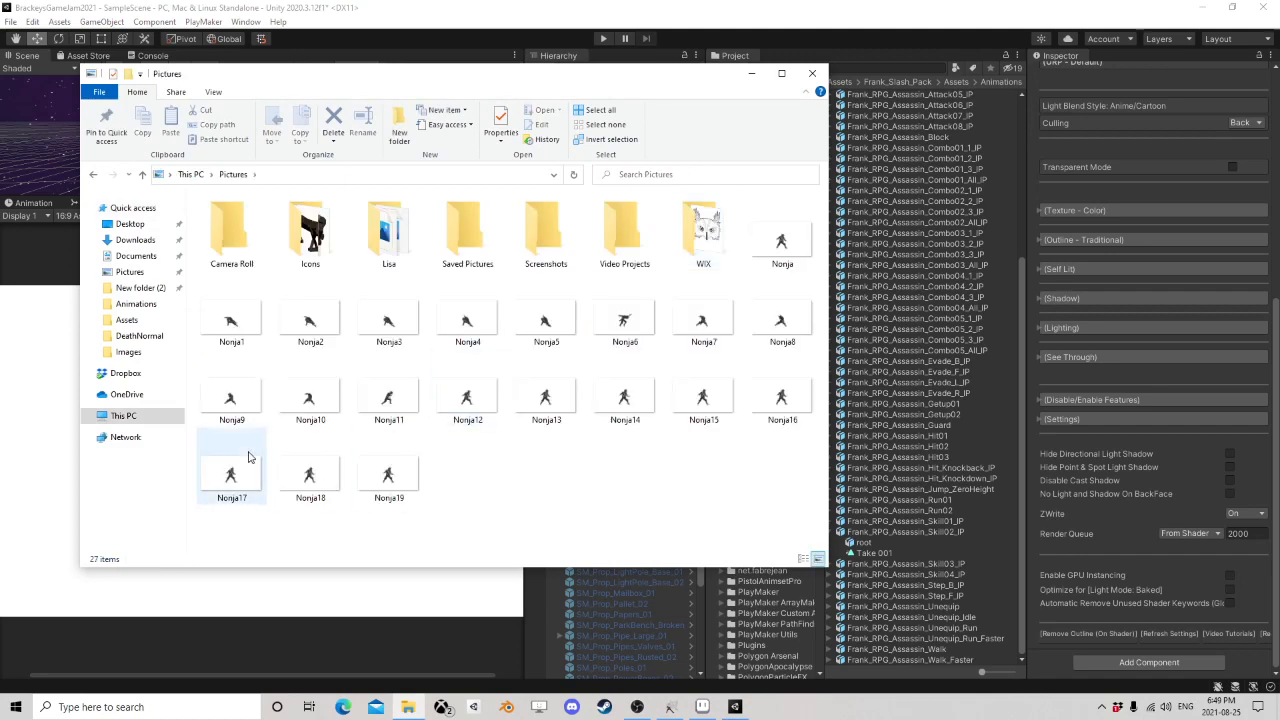
pyautogui.rightClick(460, 488)
pyautogui.moveTo(512, 455)
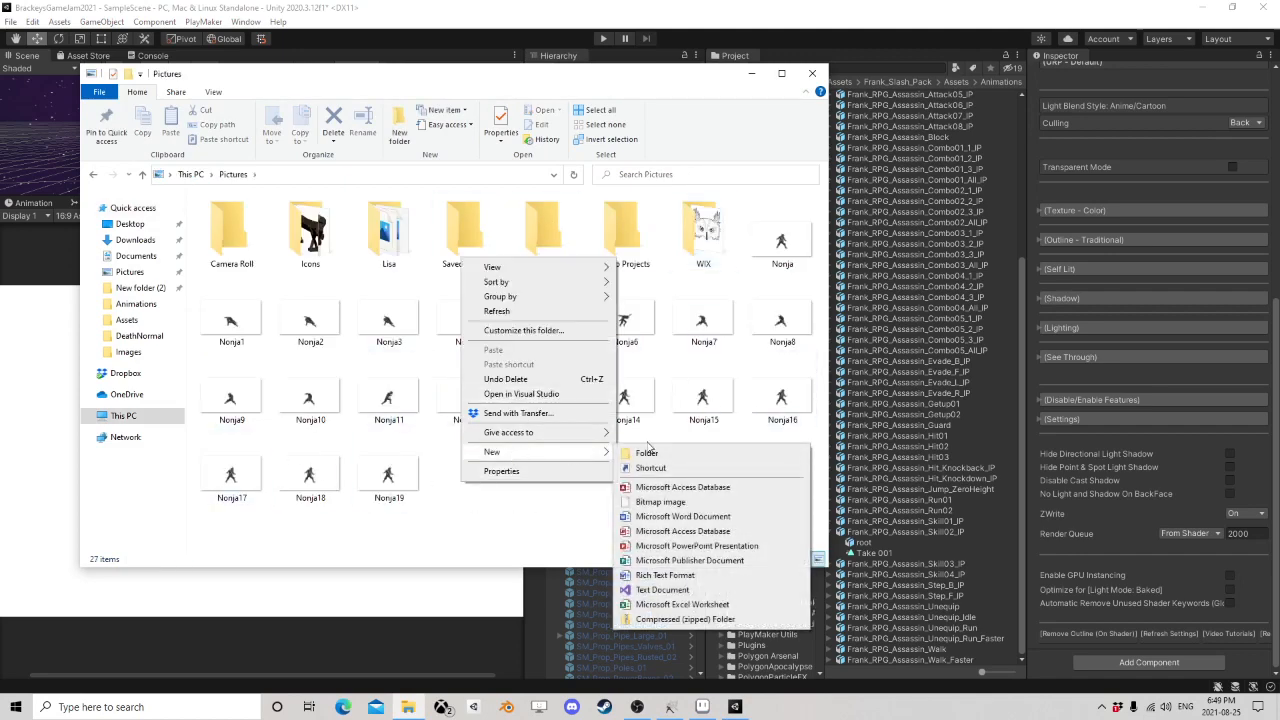
pyautogui.click(505, 497)
# - Switch to Aseprite, start a sprite sheet import and browse to the OneDrive Pictures folder for its source file
pyautogui.click(670, 707)
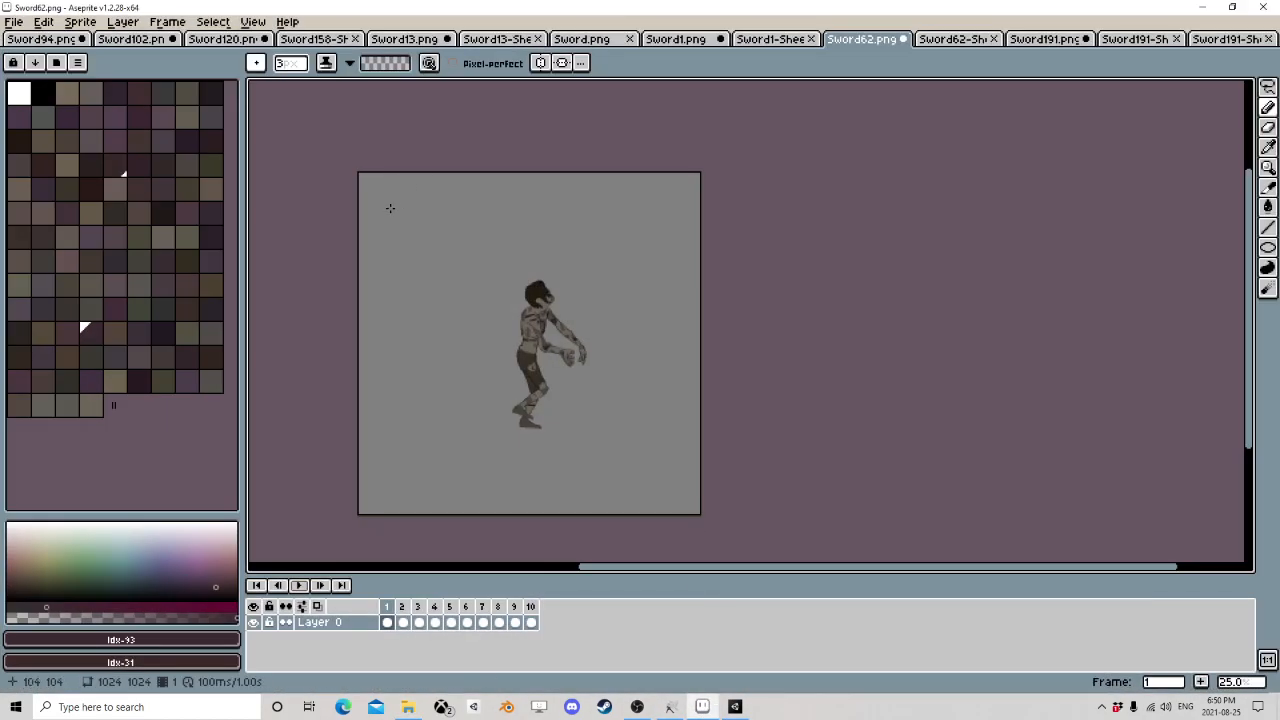
pyautogui.click(14, 21)
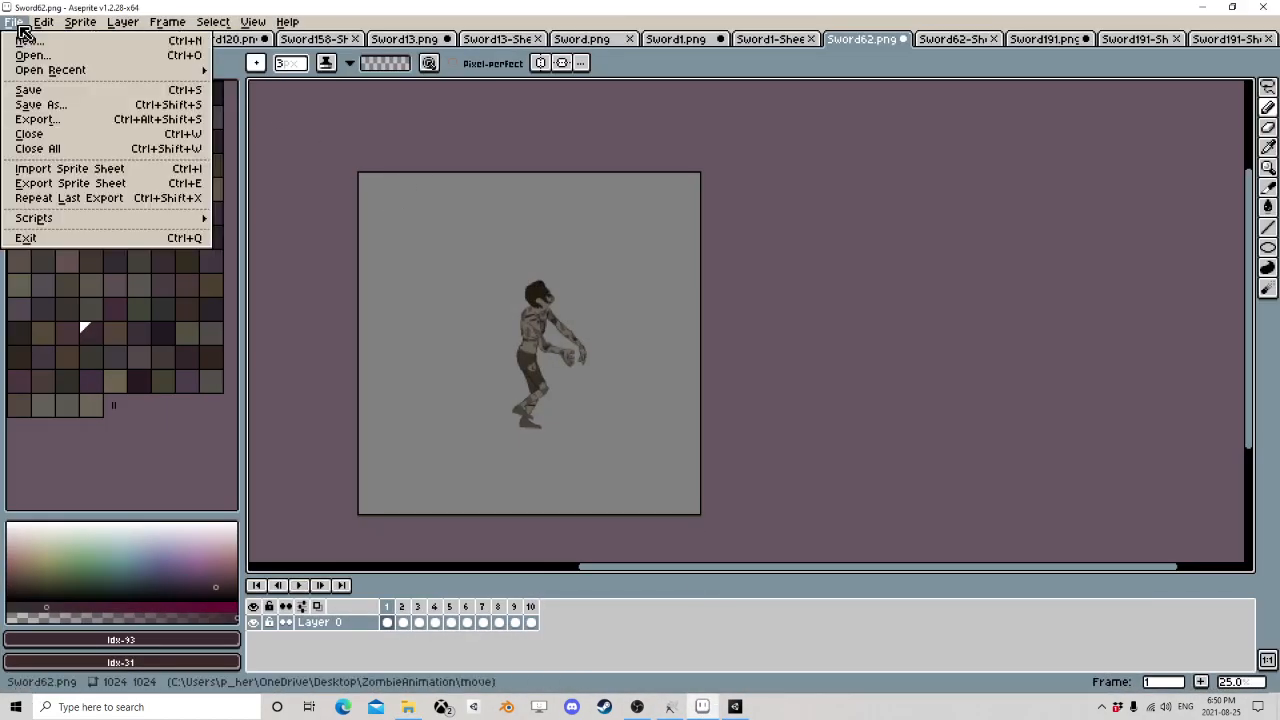
pyautogui.click(62, 172)
pyautogui.click(504, 197)
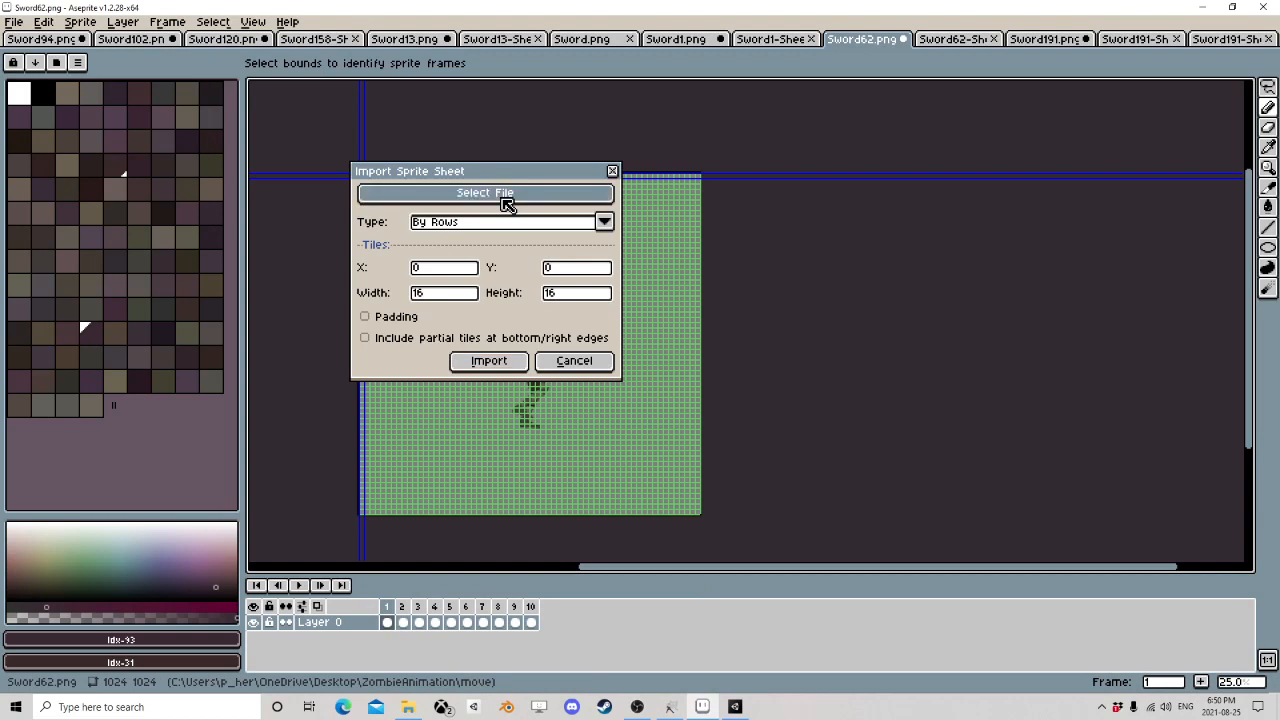
pyautogui.click(128, 86)
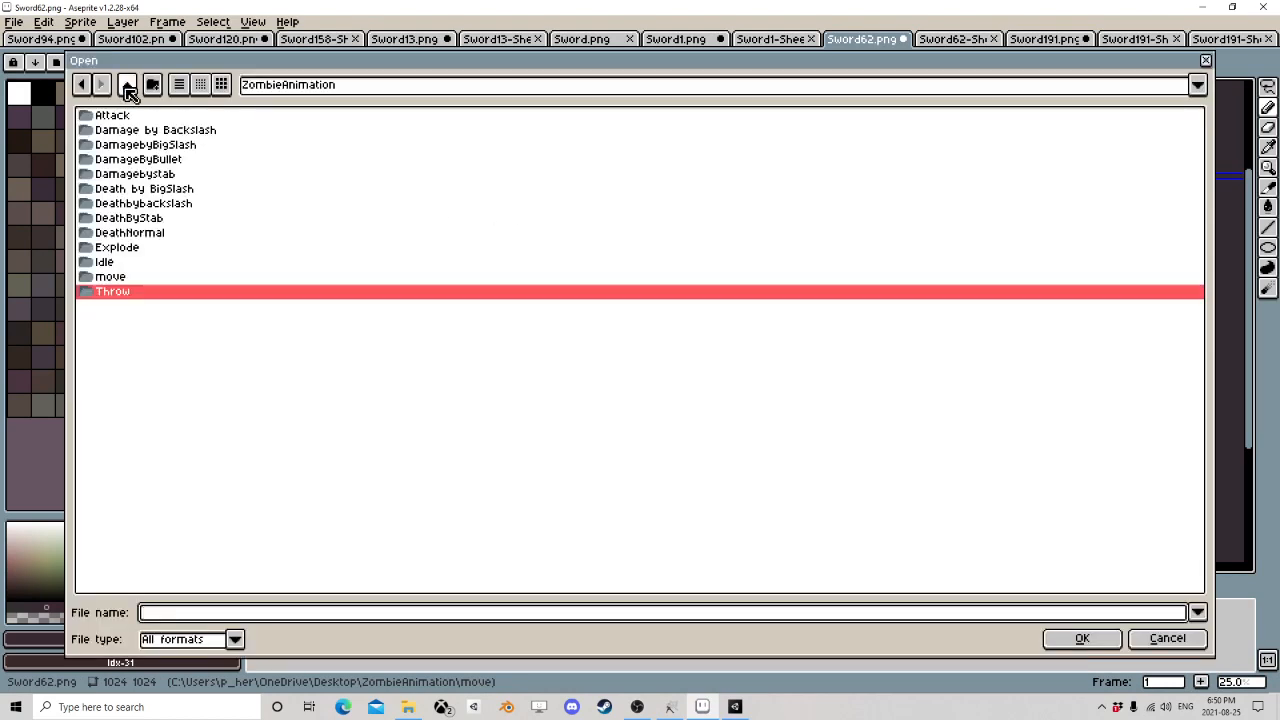
pyautogui.click(128, 86)
pyautogui.click(128, 86)
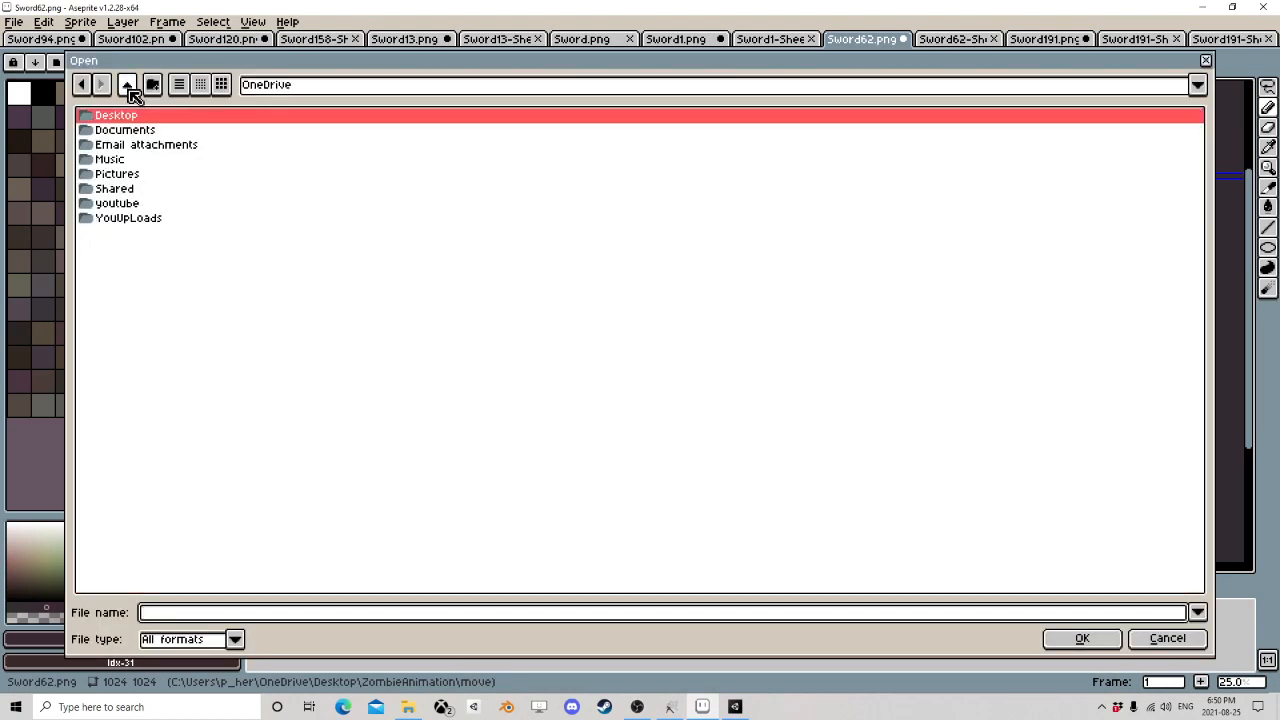
pyautogui.doubleClick(118, 174)
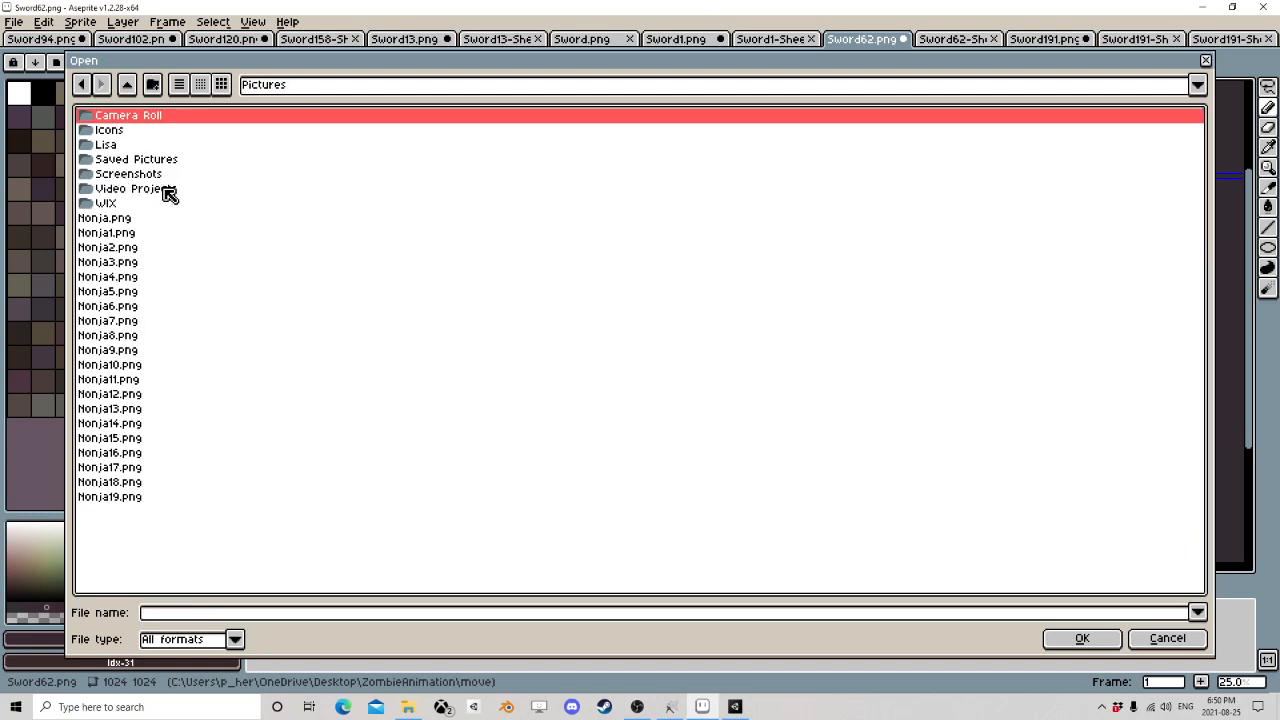
# - Open Nonja.png through Nonja19.png, assigning the working RGB space and loading the numbered files as an animation, and dismiss the sprite sheet import
pyautogui.click(105, 219)
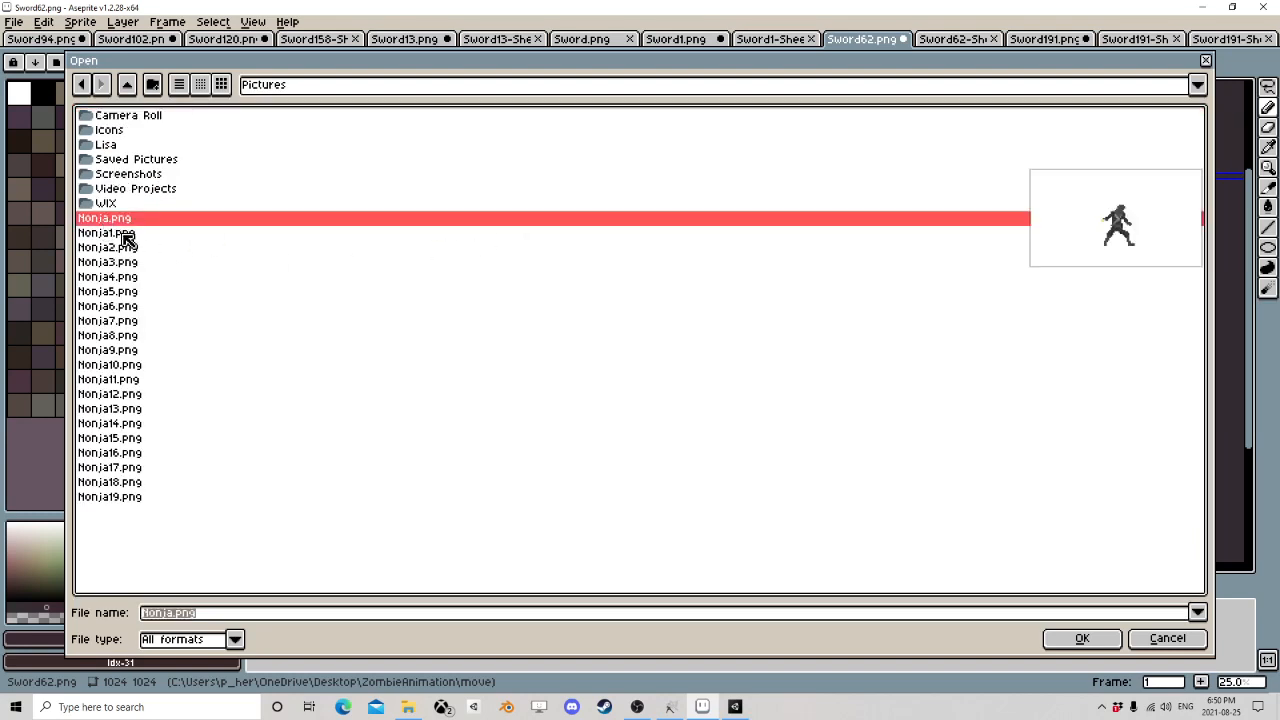
pyautogui.moveTo(125, 240); pyautogui.dragTo(306, 520)
pyautogui.click(1088, 638)
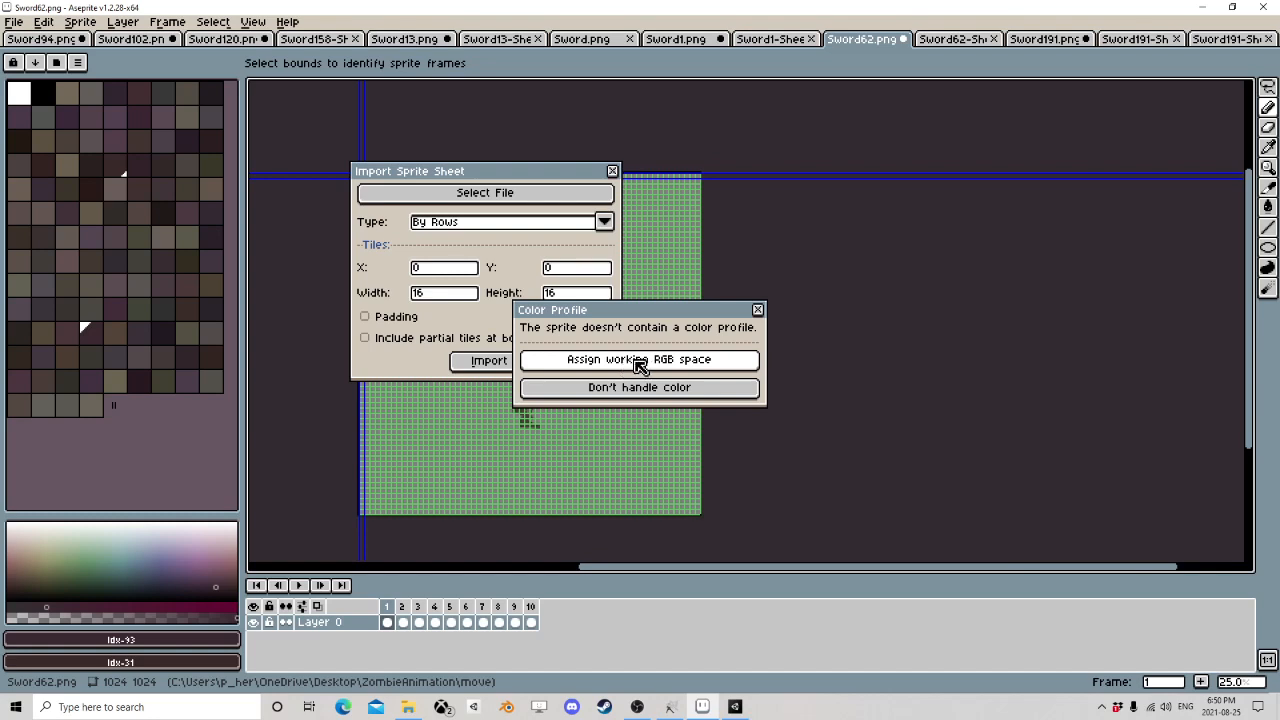
pyautogui.click(614, 366)
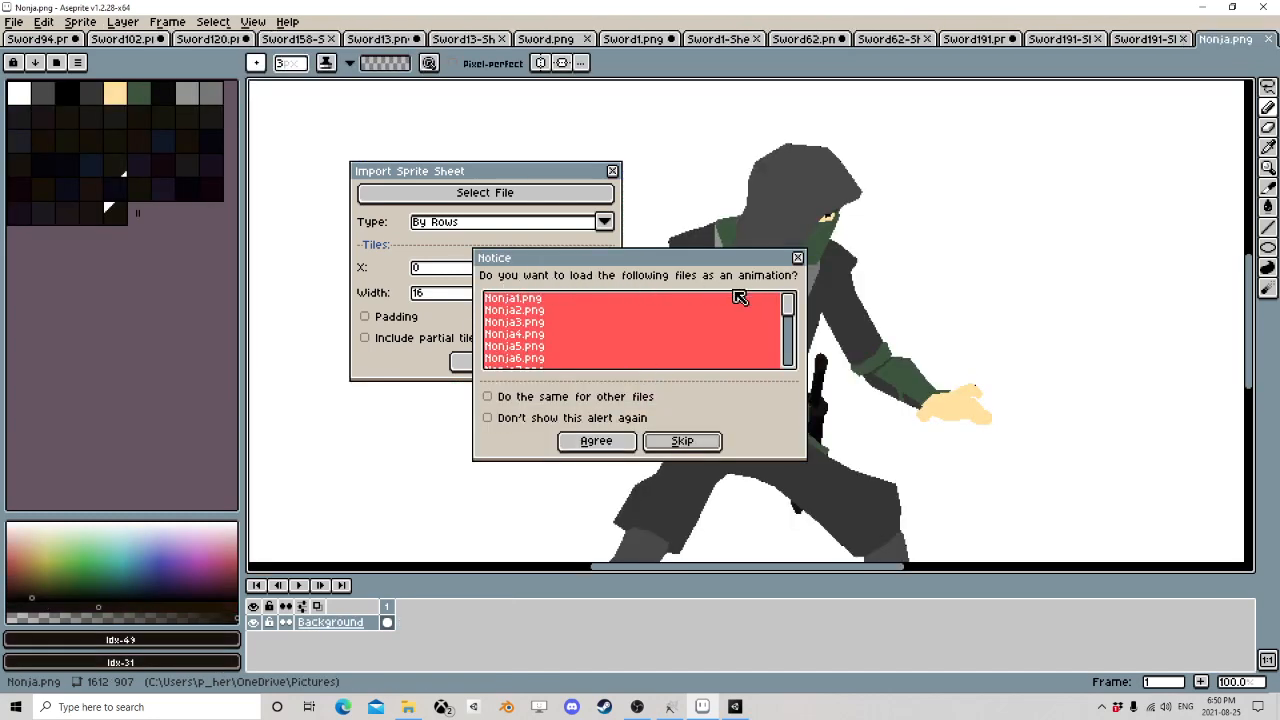
pyautogui.click(598, 444)
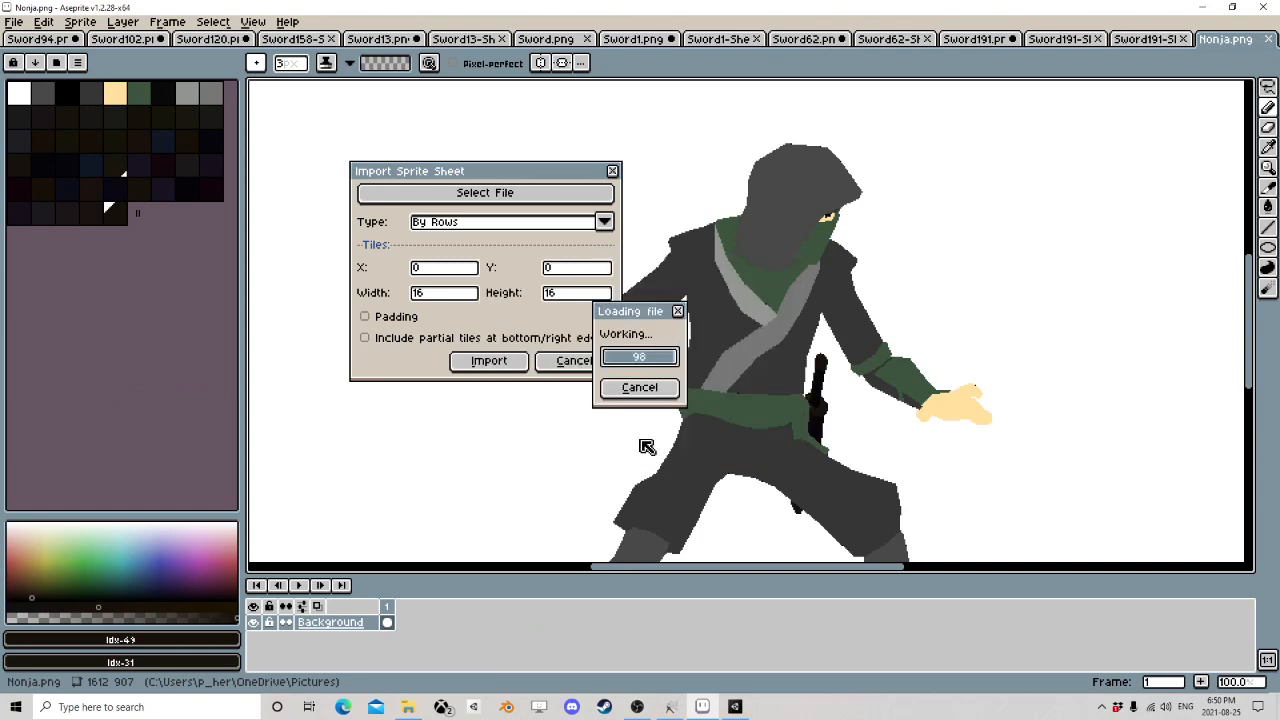
pyautogui.click(637, 366)
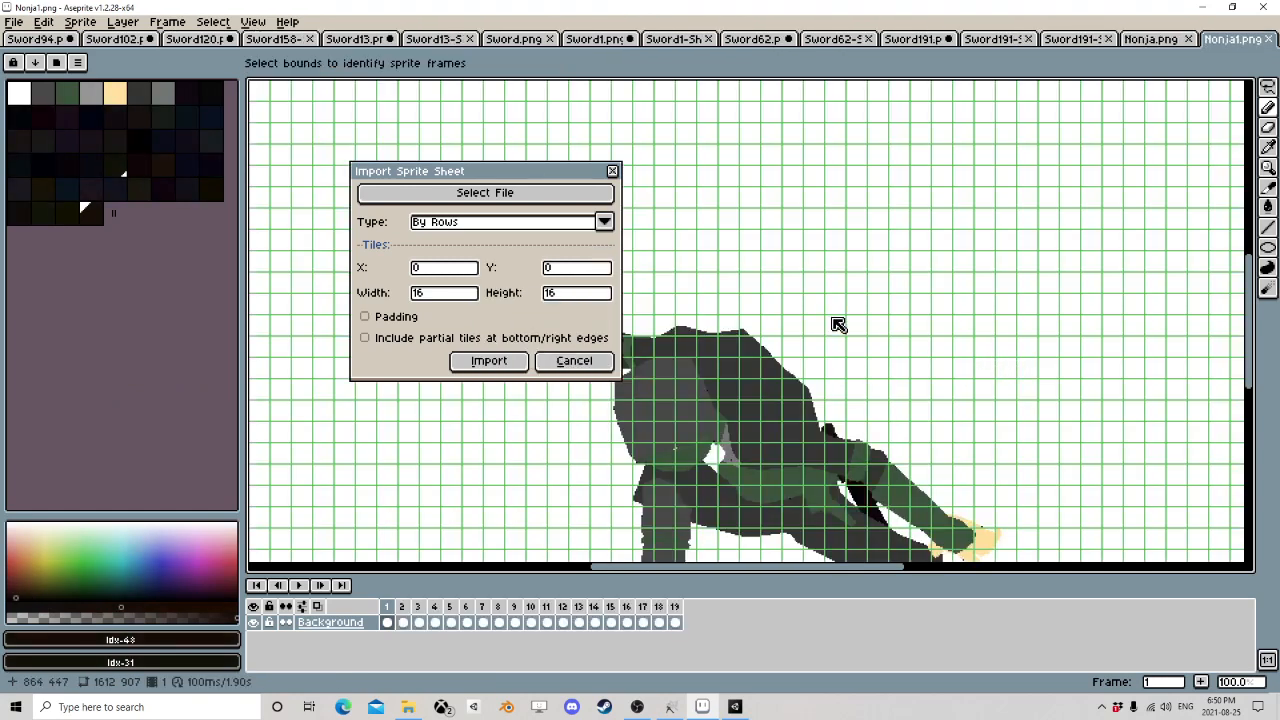
pyautogui.click(575, 362)
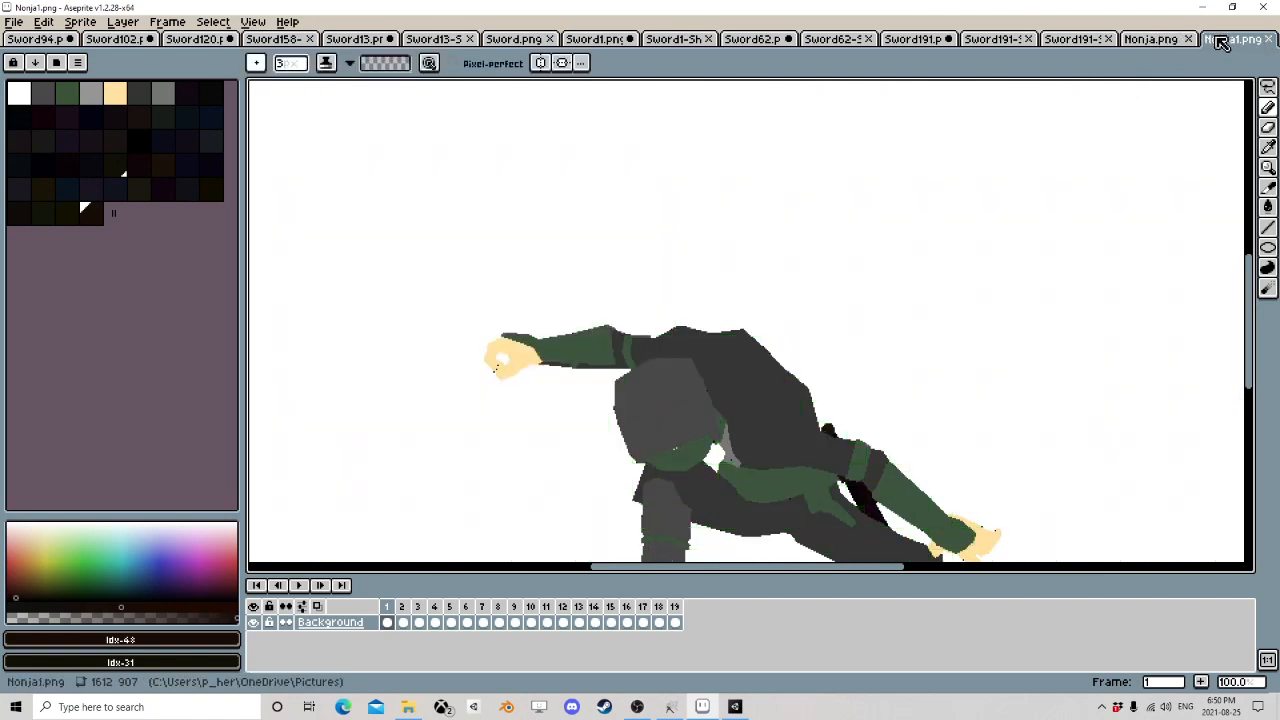
# - Compare Nonja.png with the Nonja1.png animation, and play the animation to examine its frames
pyautogui.click(1146, 39)
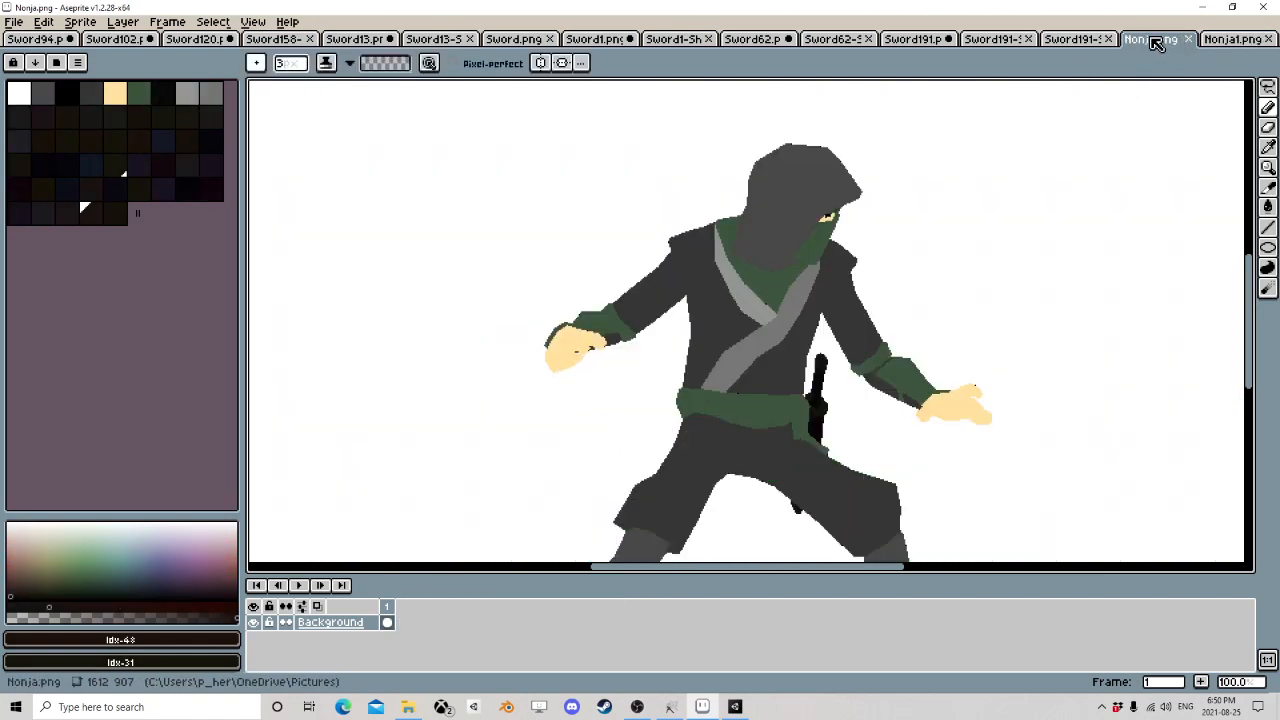
pyautogui.click(1229, 39)
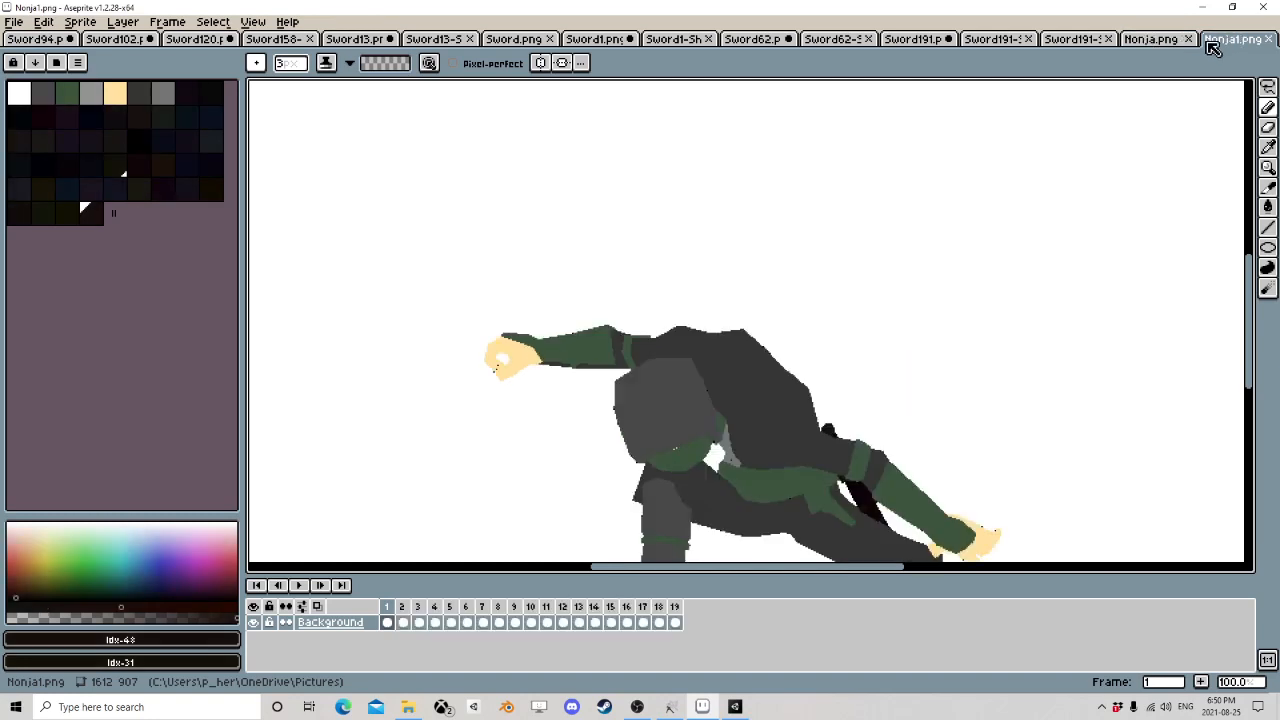
pyautogui.scroll(-3, 540, 415)
pyautogui.scroll(2, 508, 405)
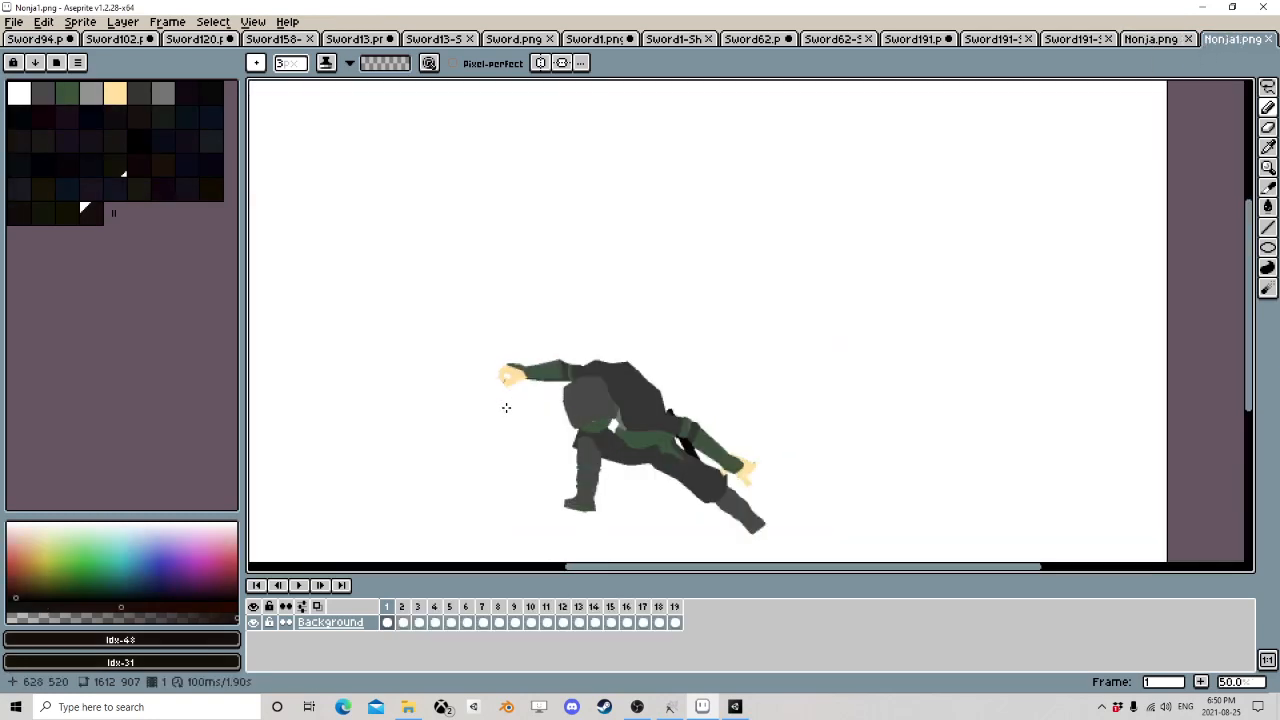
pyautogui.scroll(-1, 470, 450)
pyautogui.click(299, 586)
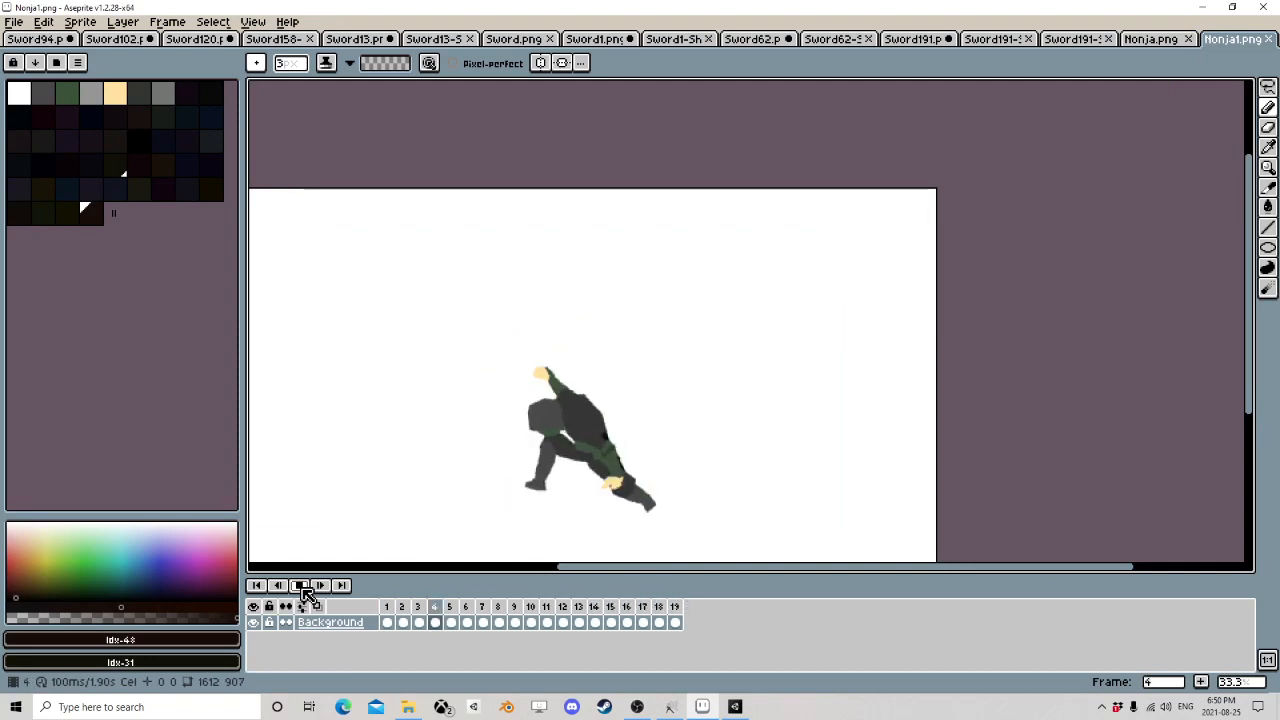
pyautogui.click(303, 588)
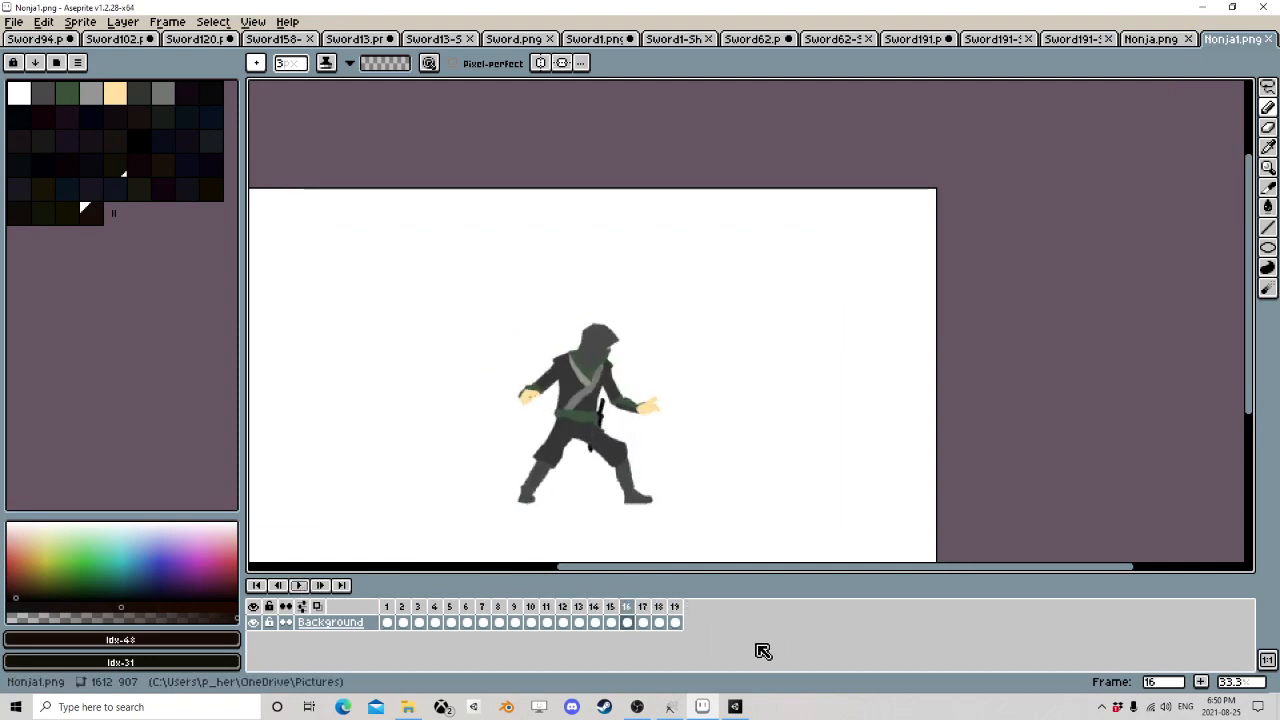
# - Delete frames 17 to 19 from the end of the Nonja1.png animation
pyautogui.rightClick(648, 612)
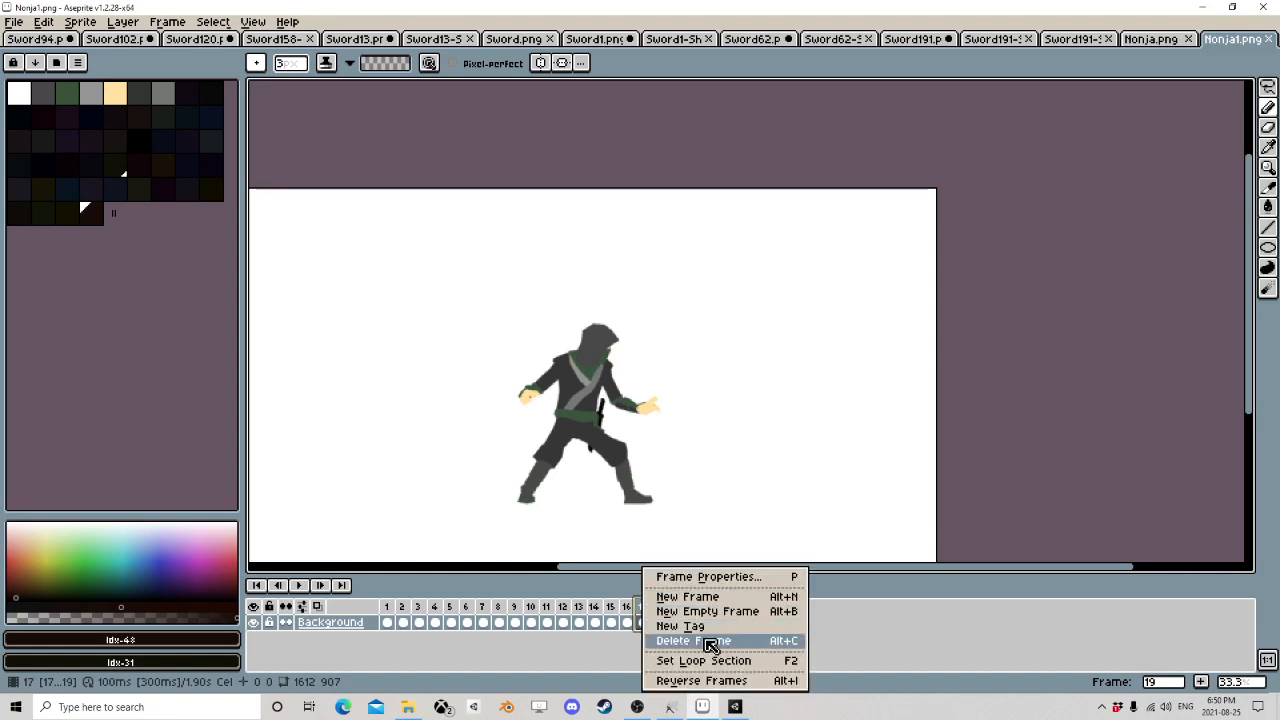
pyautogui.click(709, 644)
pyautogui.scroll(1, 677, 371)
pyautogui.scroll(-3, 634, 429)
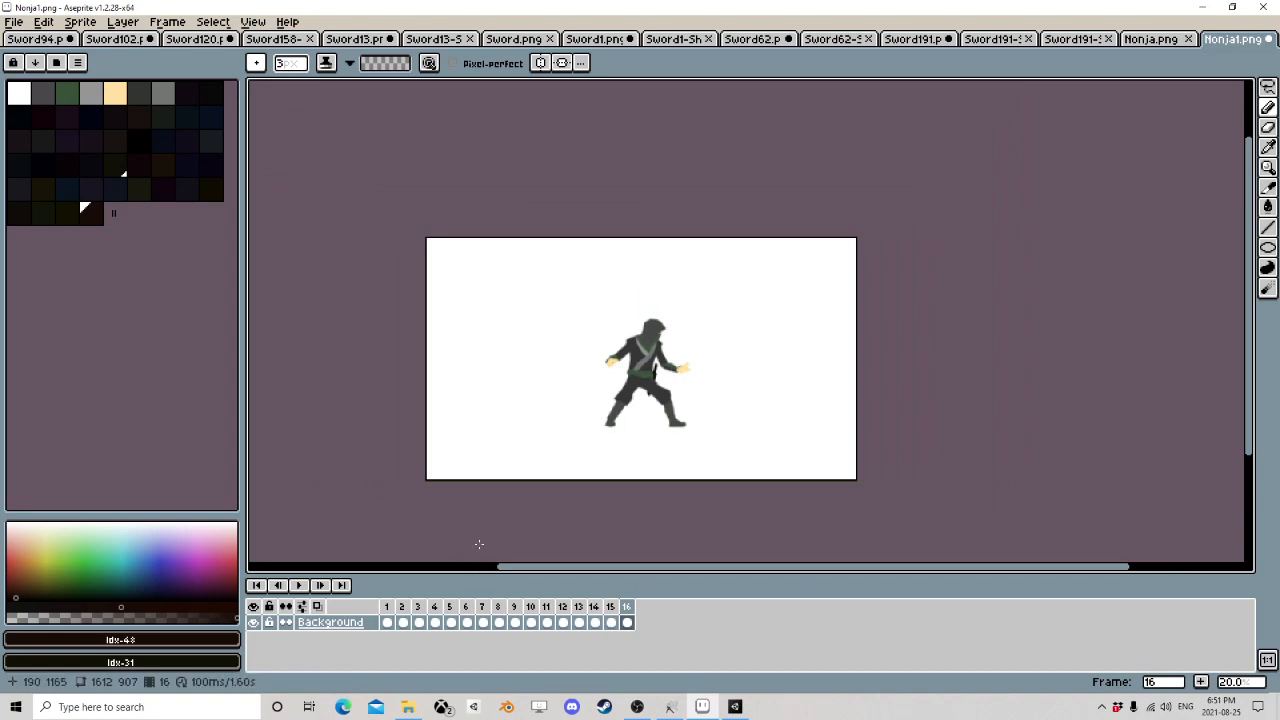
# - Select all 16 frames' cels and convert the Background layer to a regular layer
pyautogui.moveTo(396, 626); pyautogui.dragTo(653, 626)
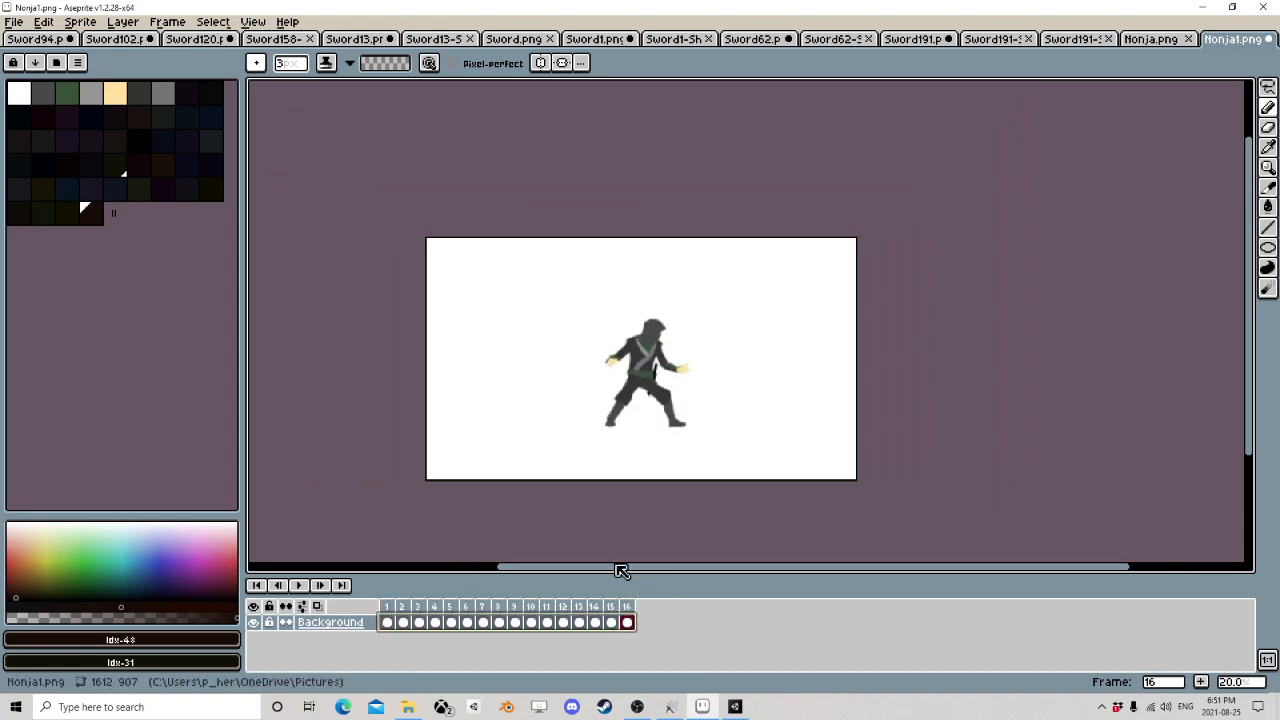
pyautogui.rightClick(321, 624)
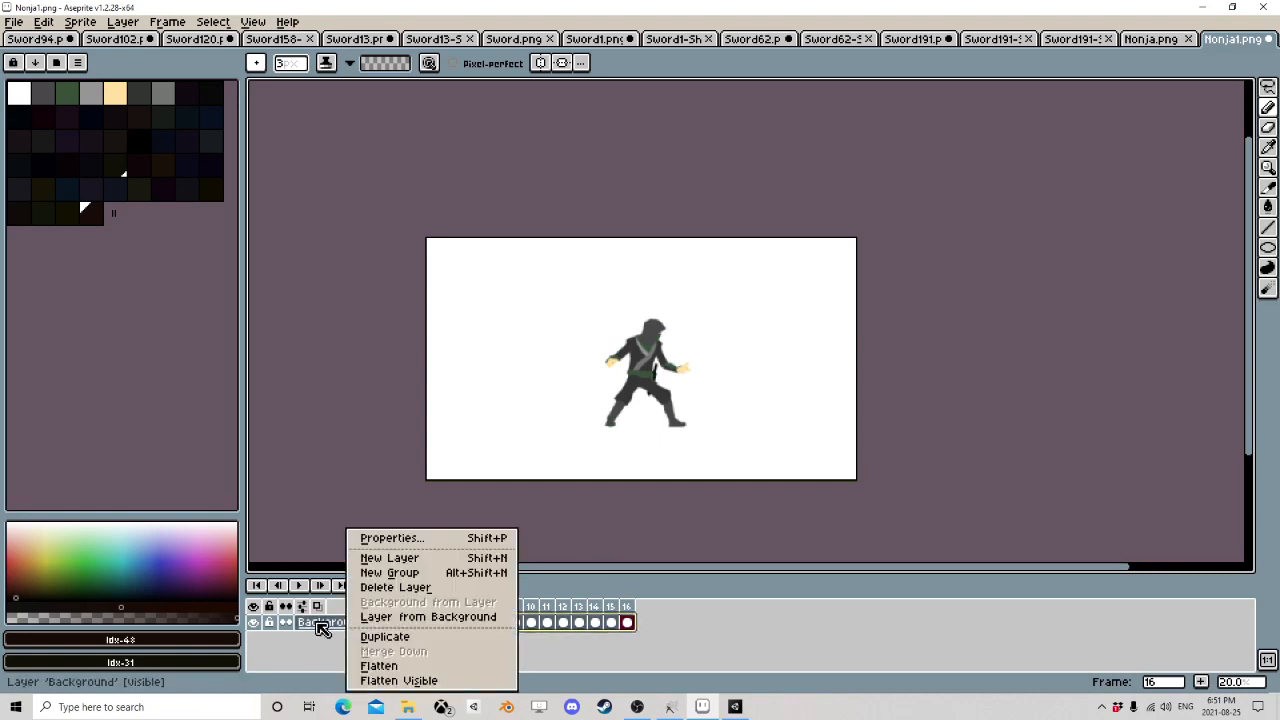
pyautogui.click(401, 617)
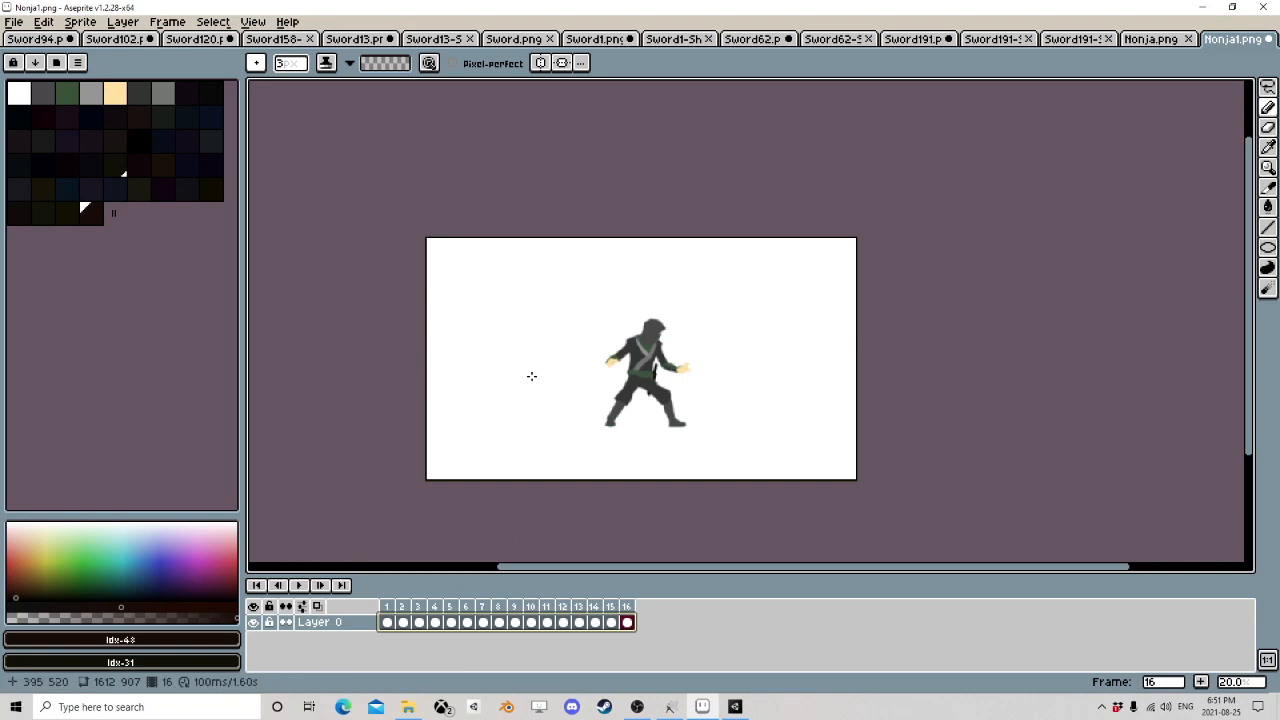
# - Replace the white background color (index 0) with a fully transparent color across the selected frames
pyautogui.hotkey('shift', 'r')
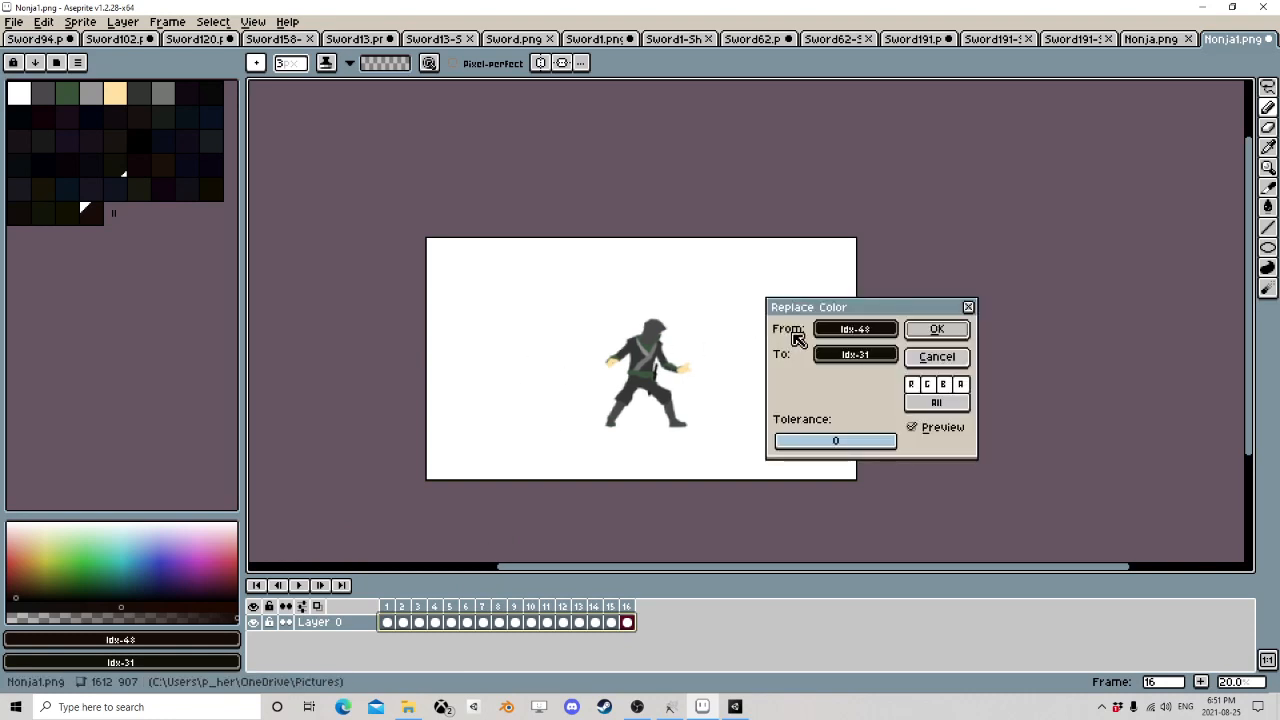
pyautogui.click(840, 355)
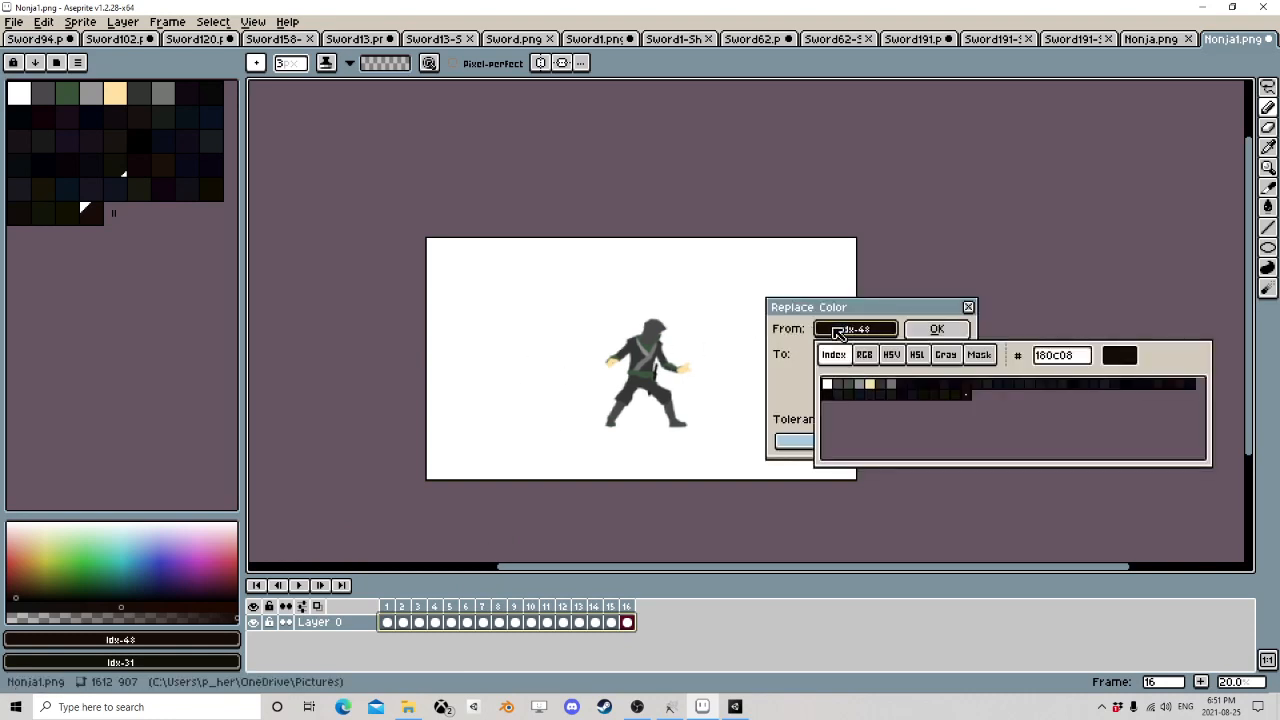
pyautogui.click(832, 392)
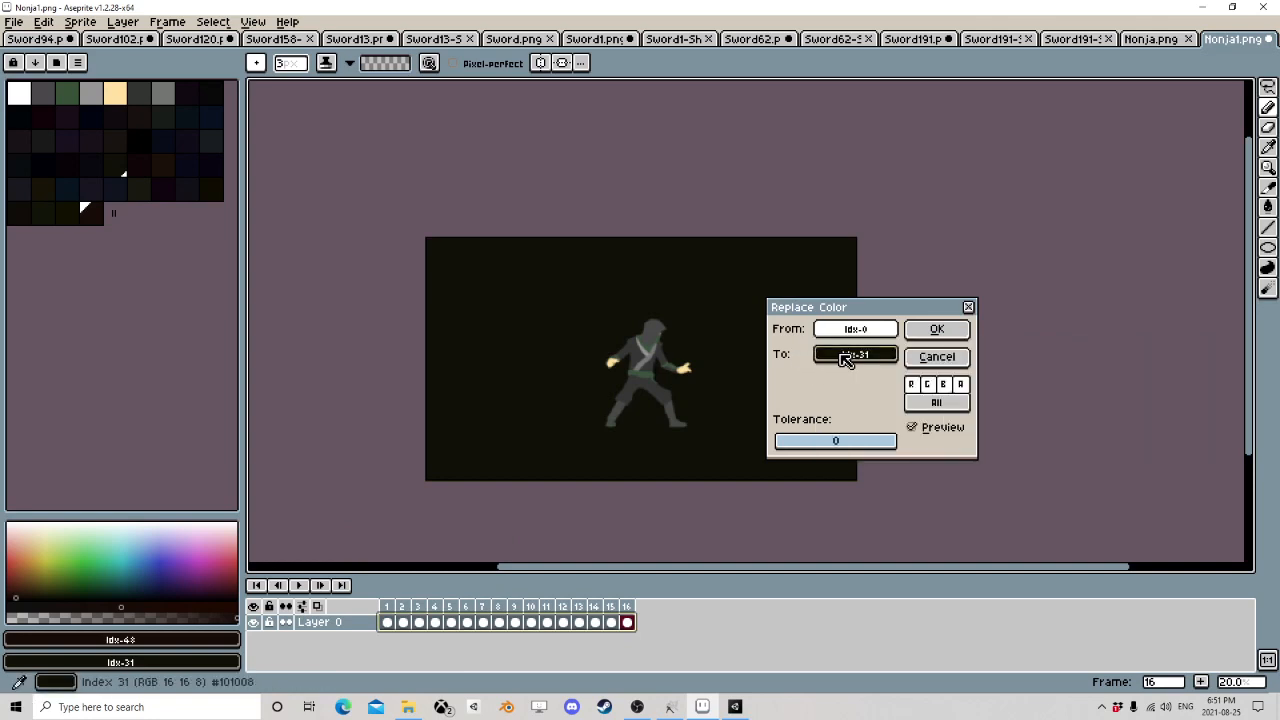
pyautogui.click(845, 357)
pyautogui.click(864, 380)
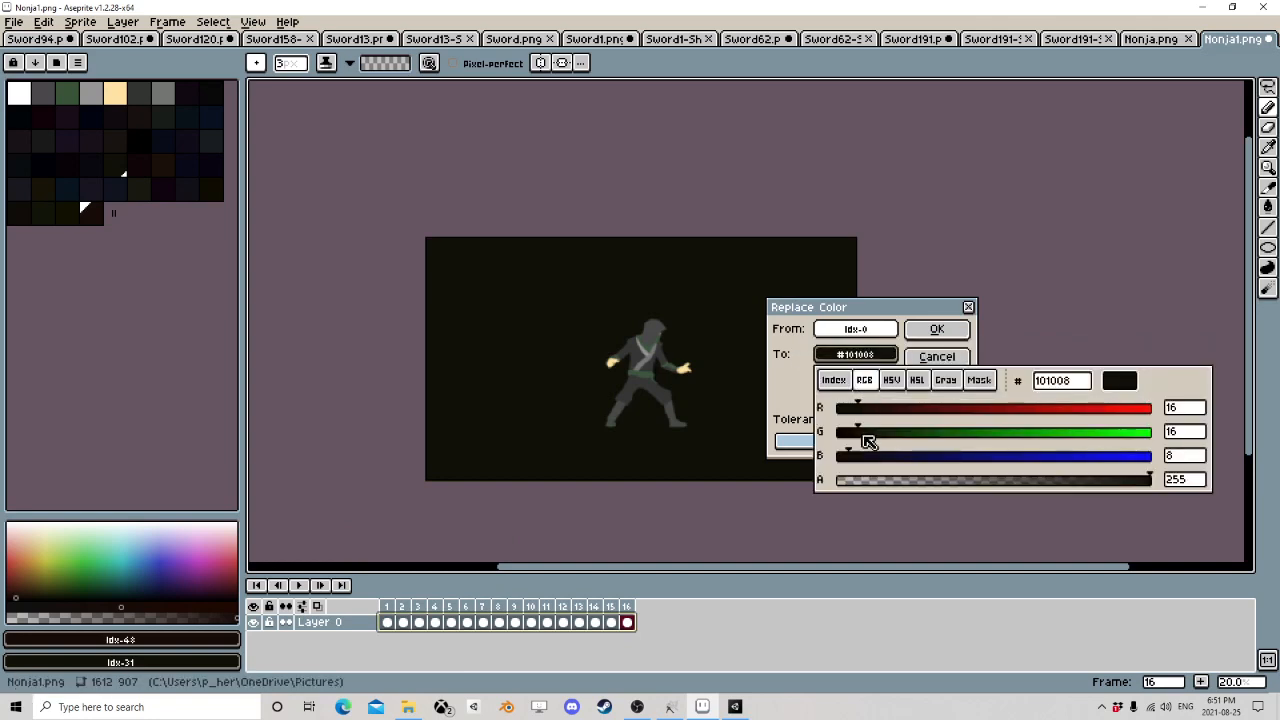
pyautogui.moveTo(866, 480); pyautogui.dragTo(846, 482)
pyautogui.click(806, 490)
pyautogui.click(936, 331)
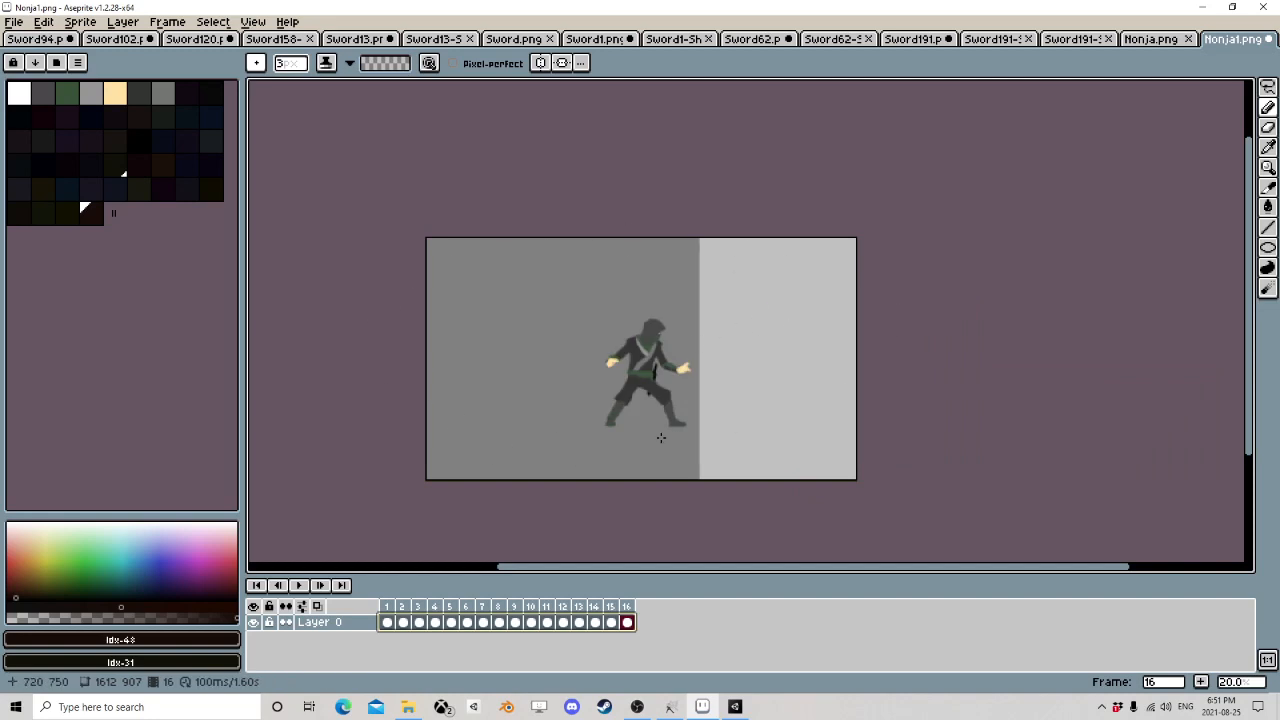
# - Resize the Nonja1.png canvas to 1024 by 1024 pixels, centred, and play the animation to check it
pyautogui.click(80, 21)
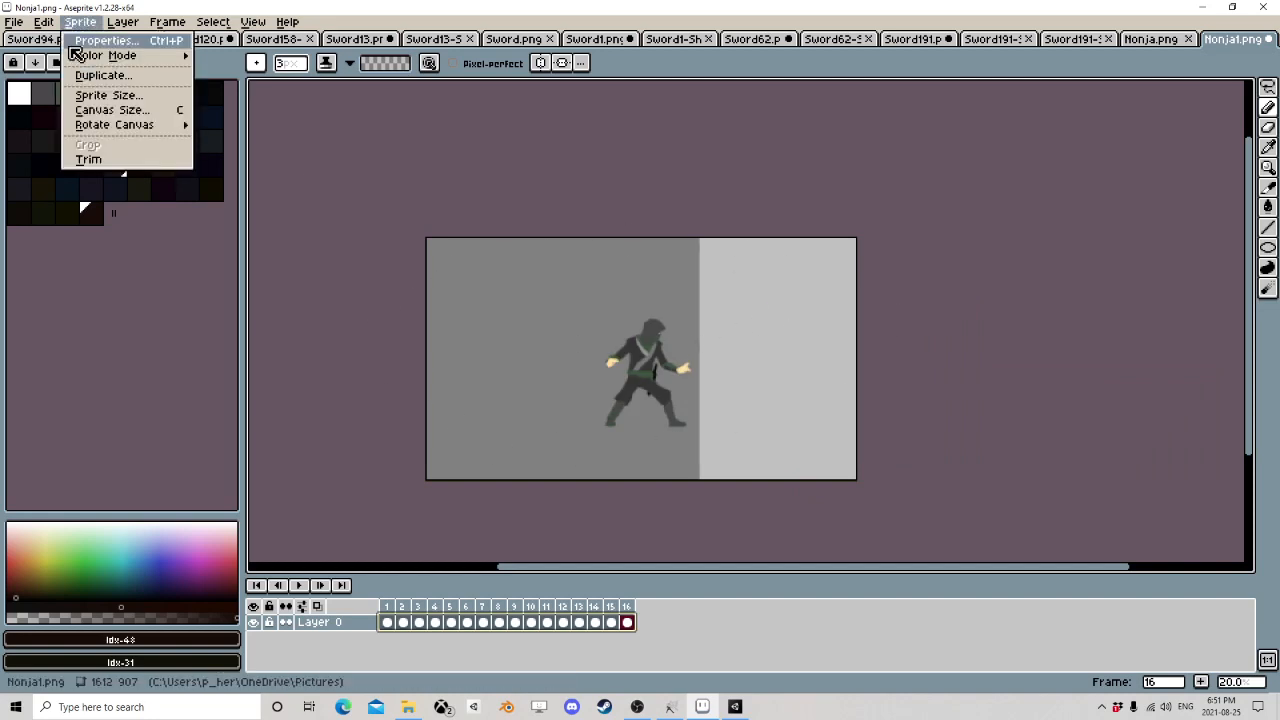
pyautogui.click(97, 109)
pyautogui.write('1024')
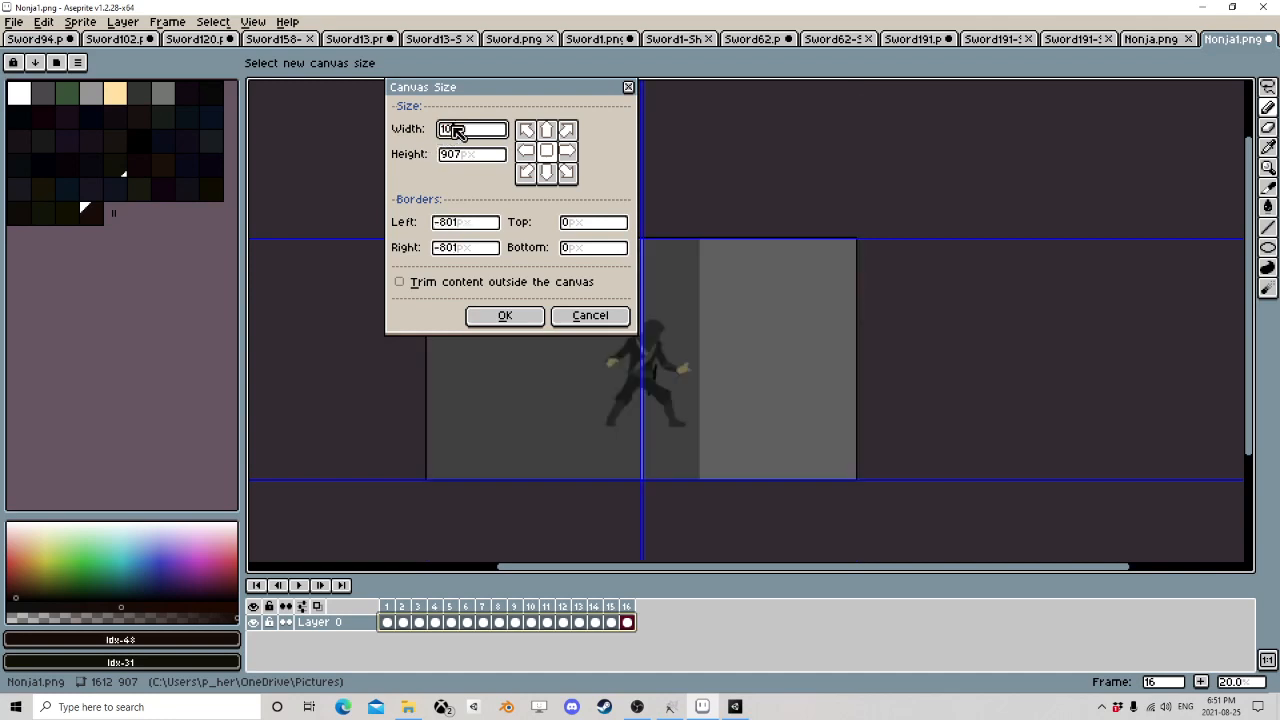
pyautogui.click(471, 155)
pyautogui.write('1024')
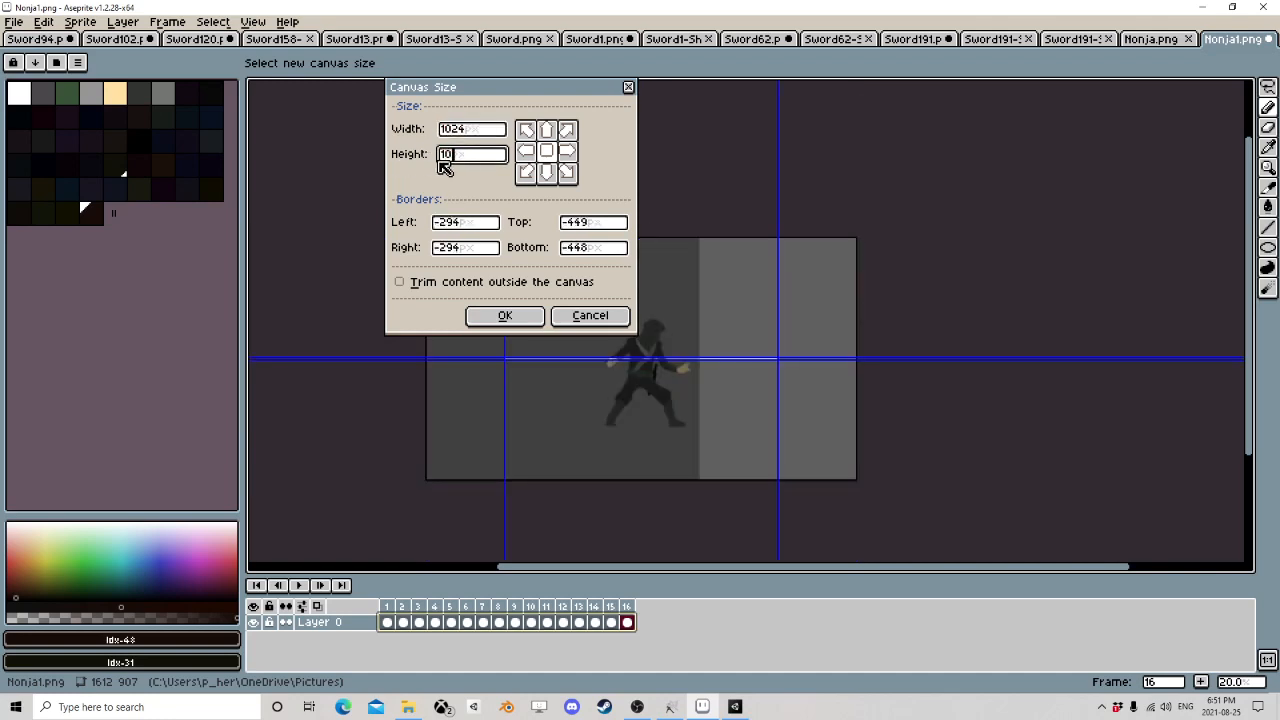
pyautogui.click(507, 316)
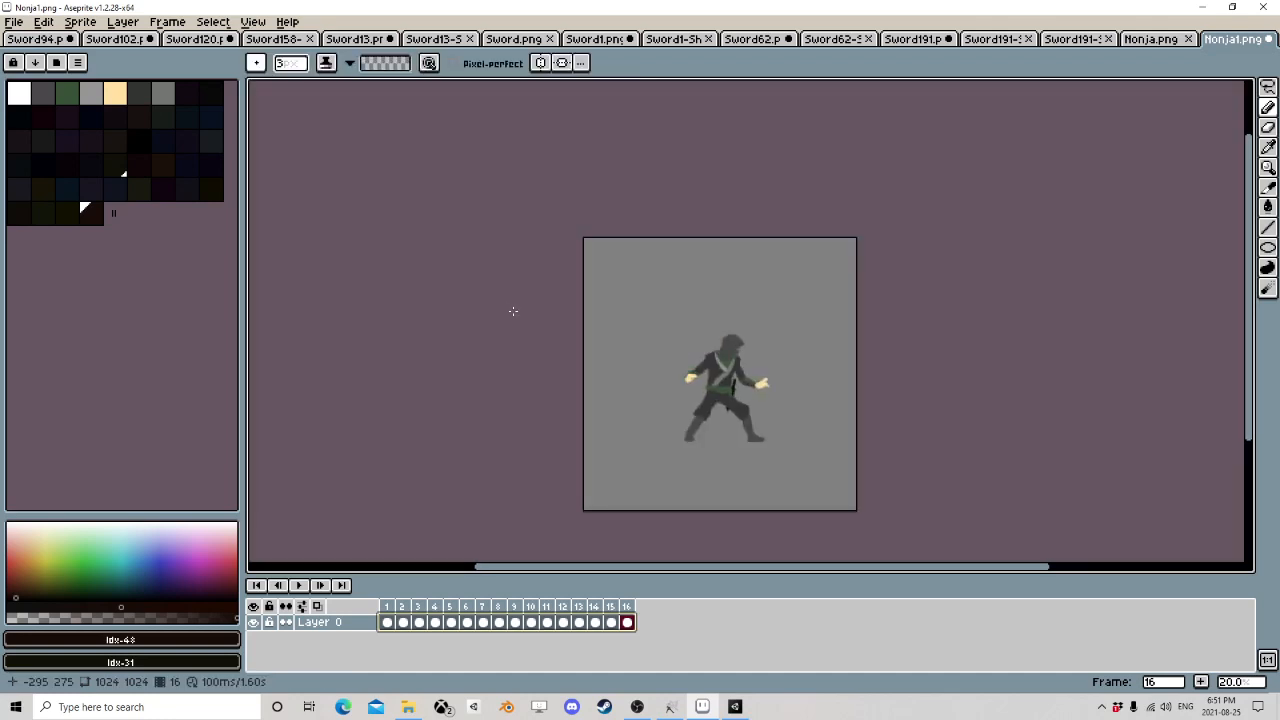
pyautogui.click(299, 586)
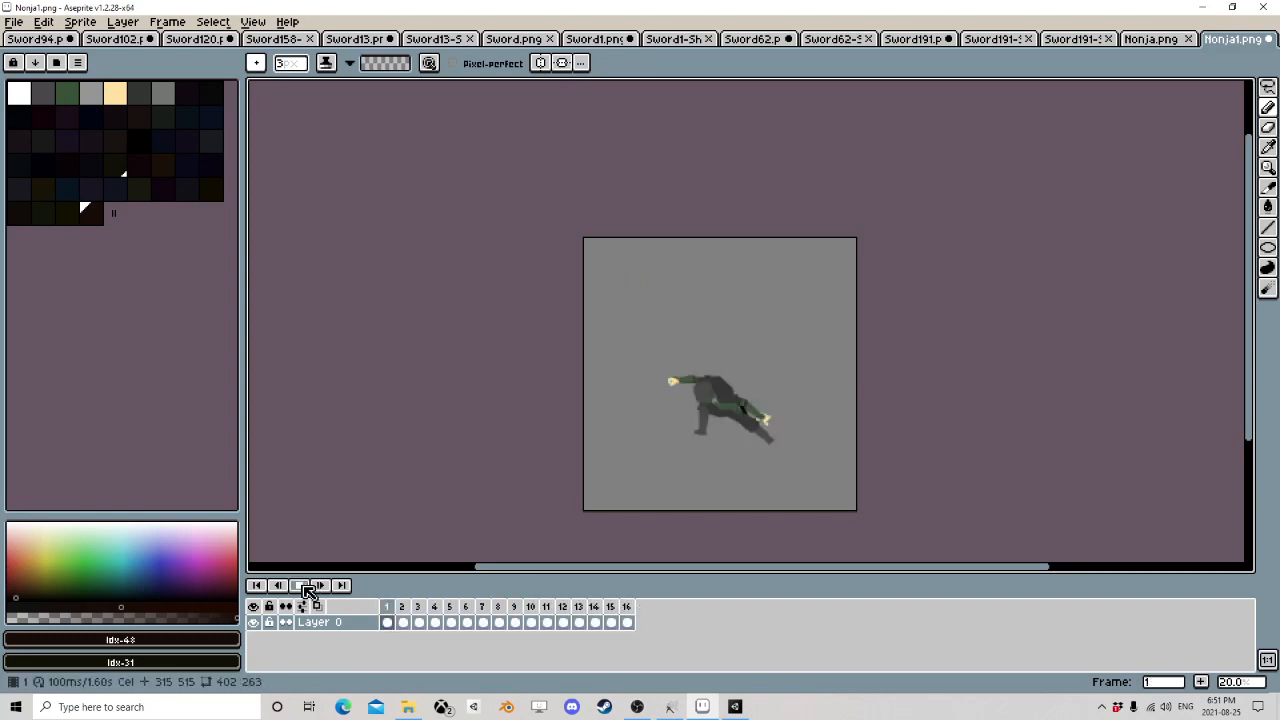
pyautogui.click(301, 587)
# - Export the animation as a sprite sheet arranged by rows with a fixed width of 6144 px, and review the sheet
pyautogui.click(28, 23)
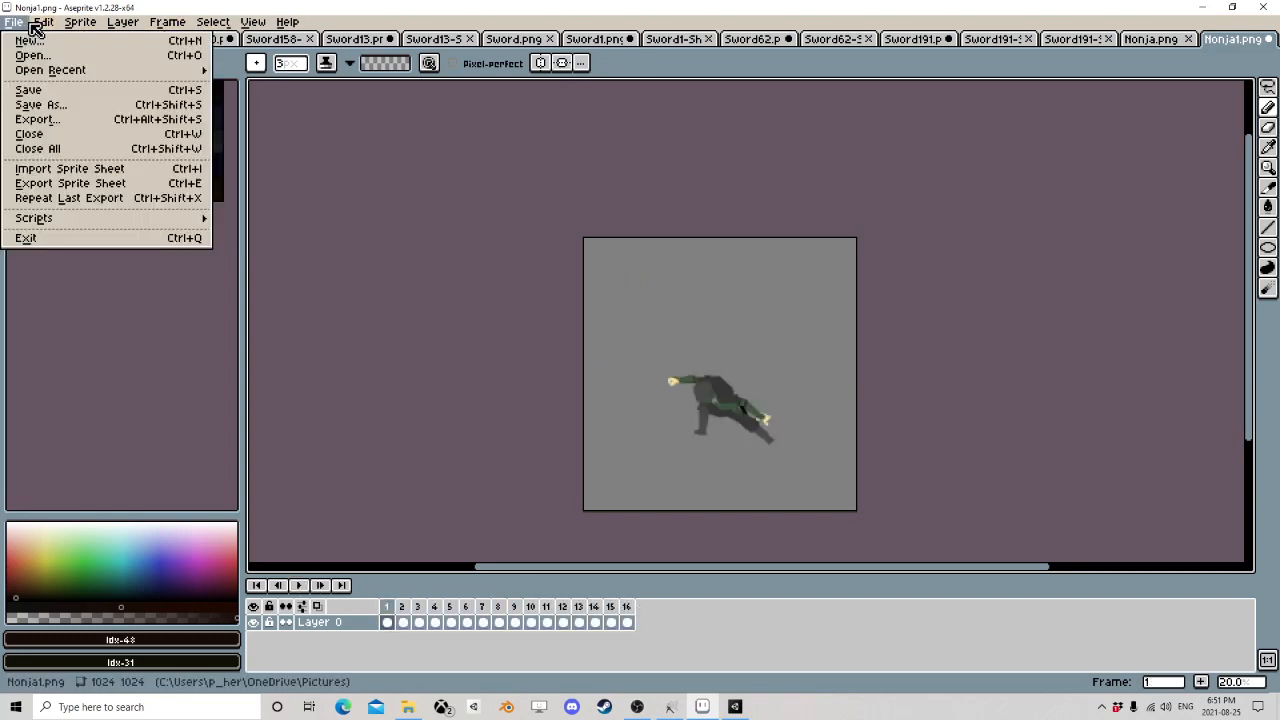
pyautogui.click(34, 188)
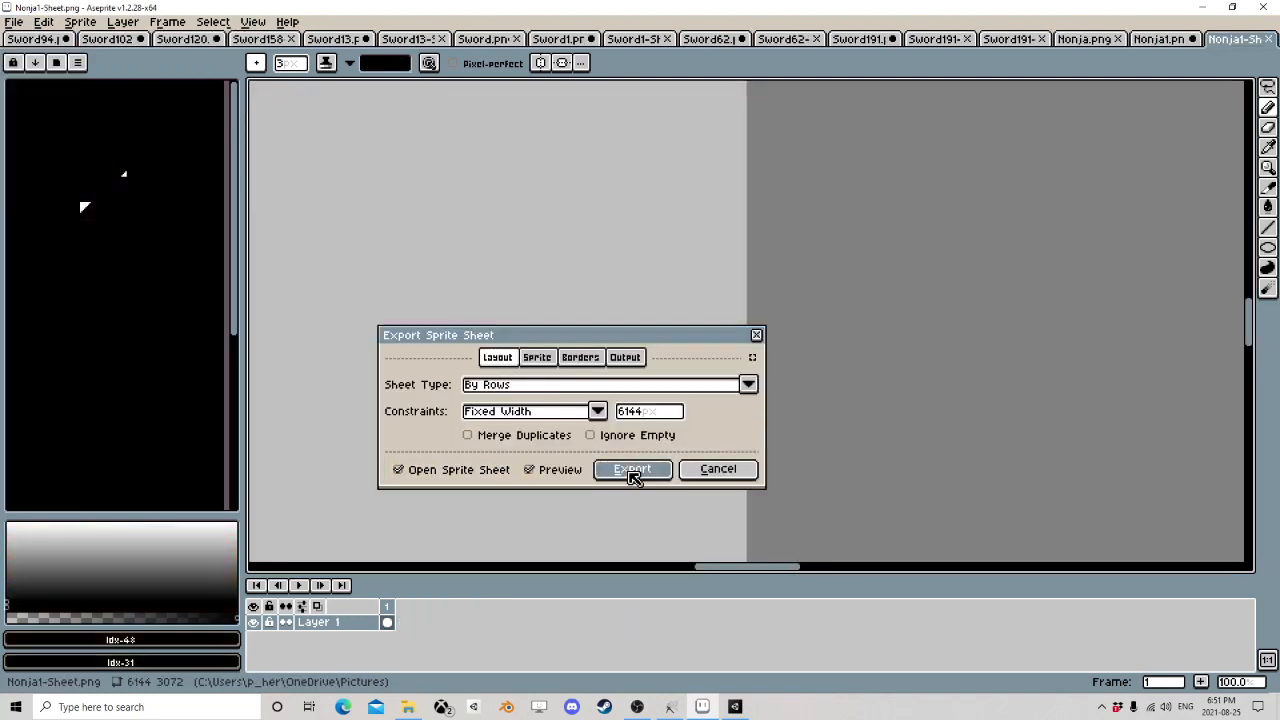
pyautogui.click(632, 470)
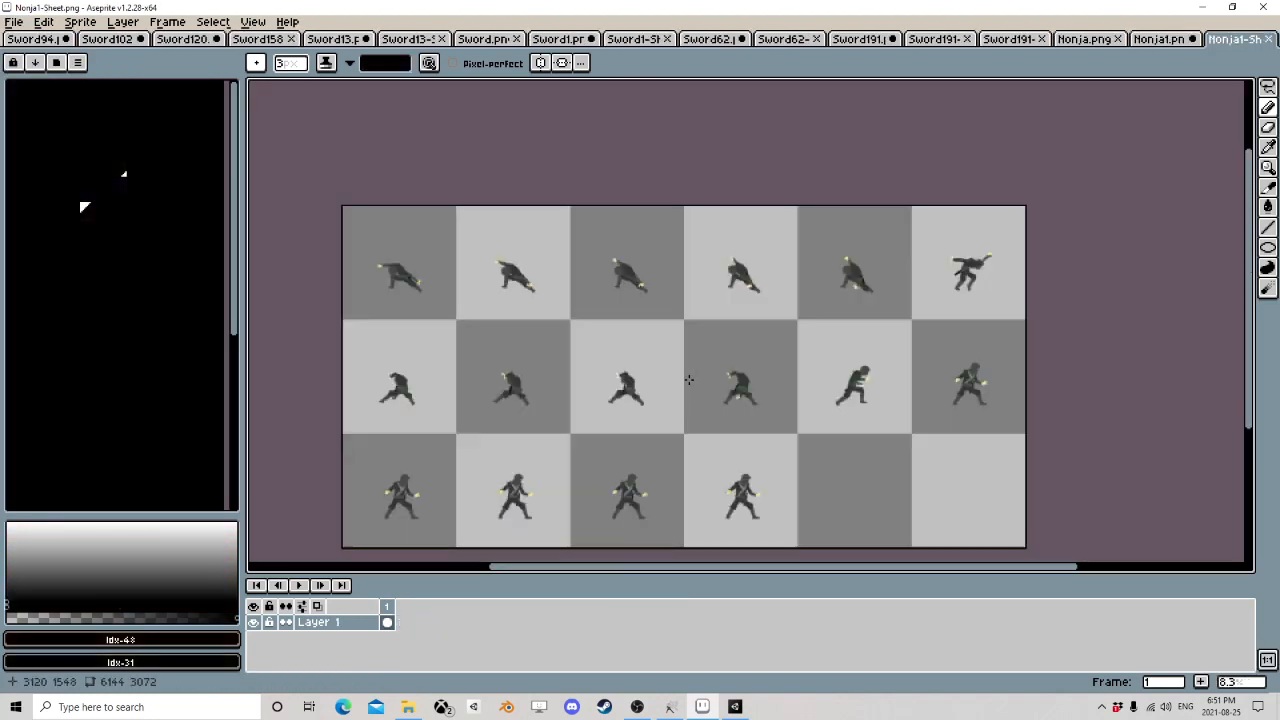
pyautogui.scroll(-4, 689, 379)
pyautogui.scroll(4, 689, 379)
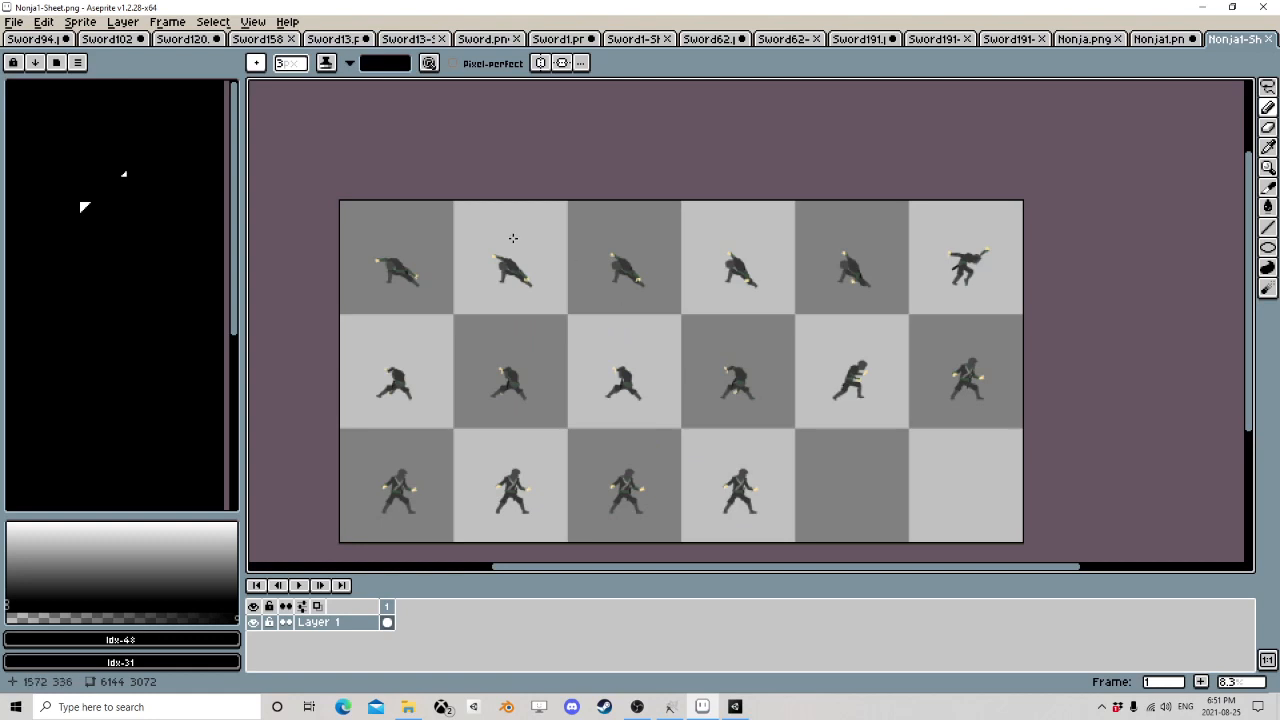
# - Export the Nonja1-Sheet image under the file name Ninja at 100% size
pyautogui.click(14, 21)
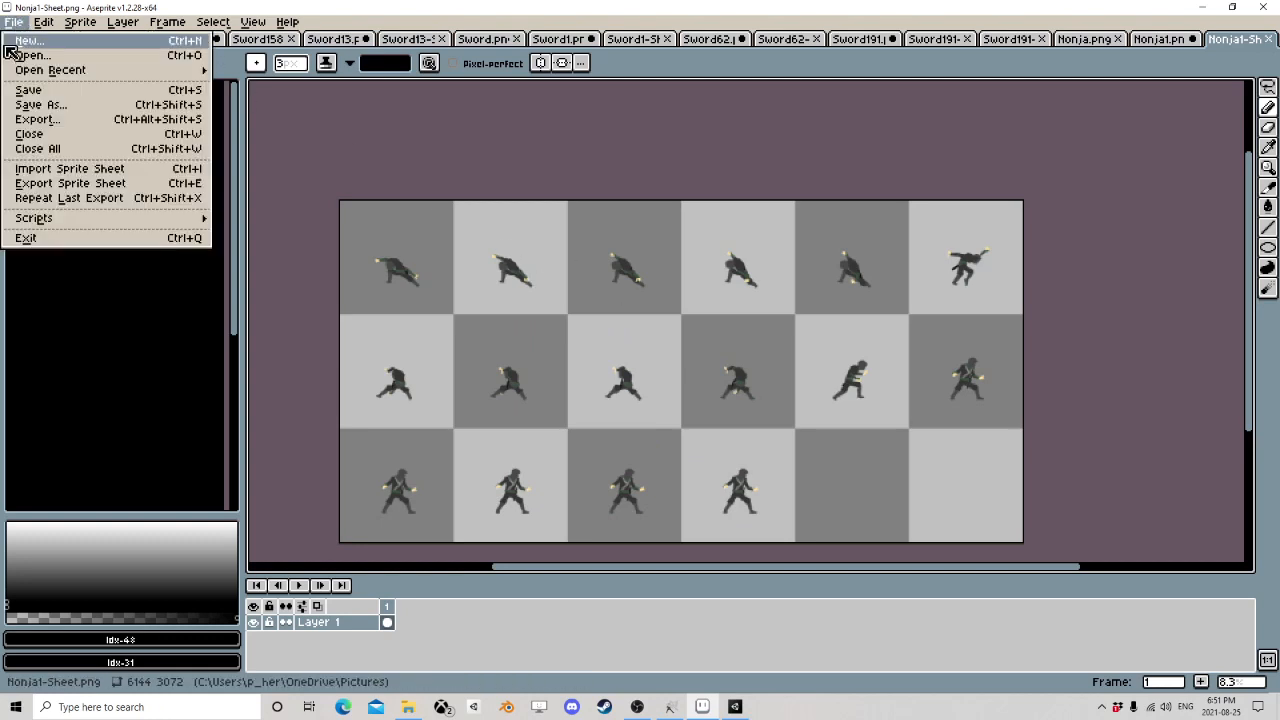
pyautogui.click(40, 121)
pyautogui.moveTo(241, 51); pyautogui.dragTo(35, 53)
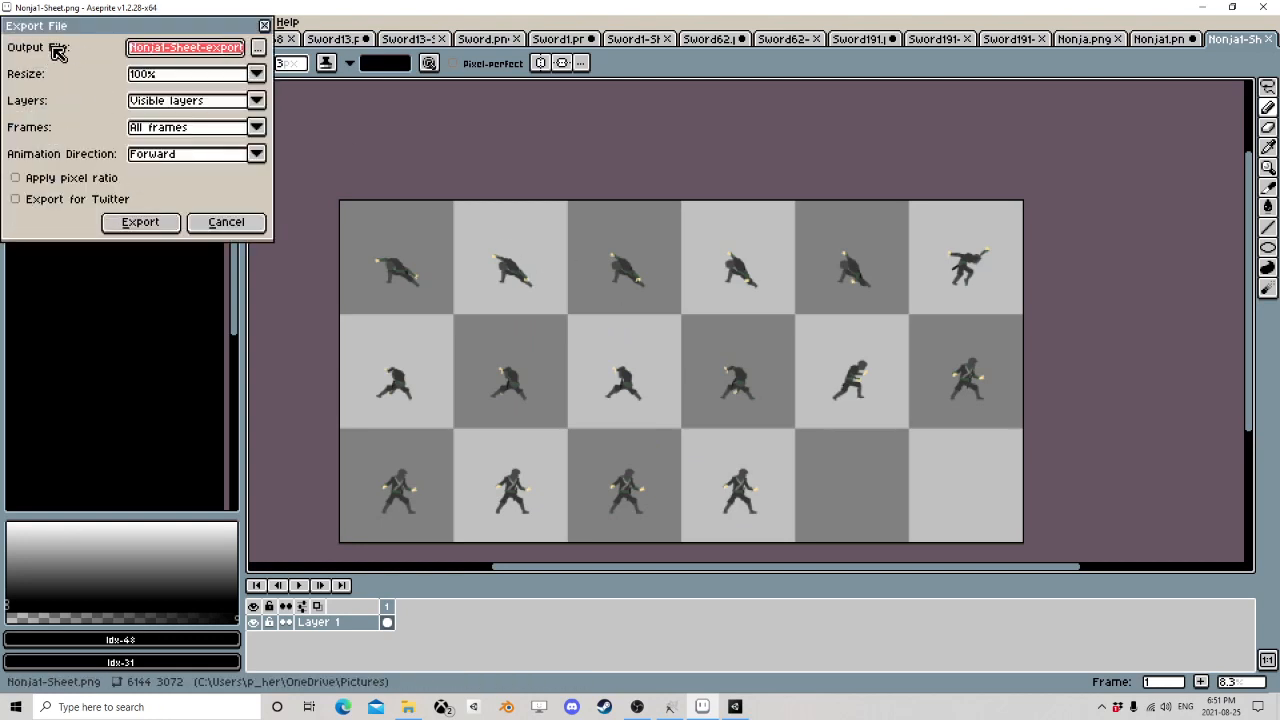
pyautogui.write('Ninja')
pyautogui.press('Return')
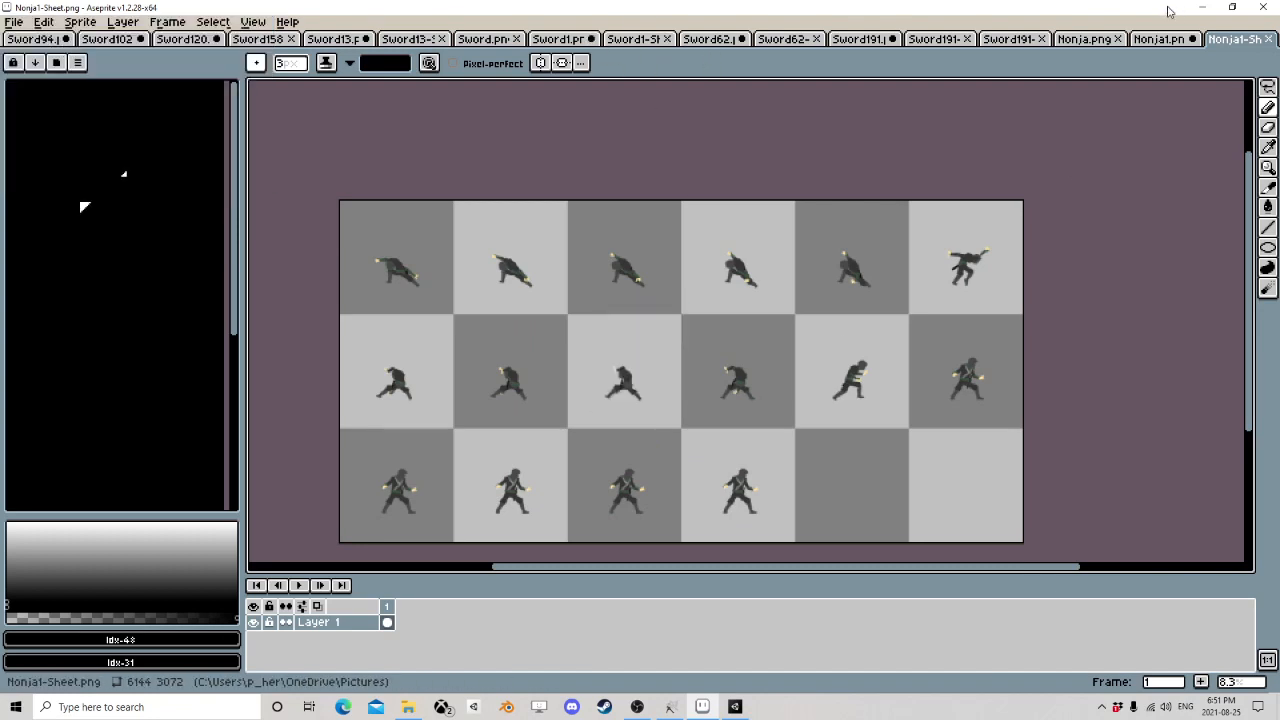
# - Switch to File Explorer and Unity, and import the Ninja image from Pictures into the Frank_Slash_Pack folder
pyautogui.click(1202, 10)
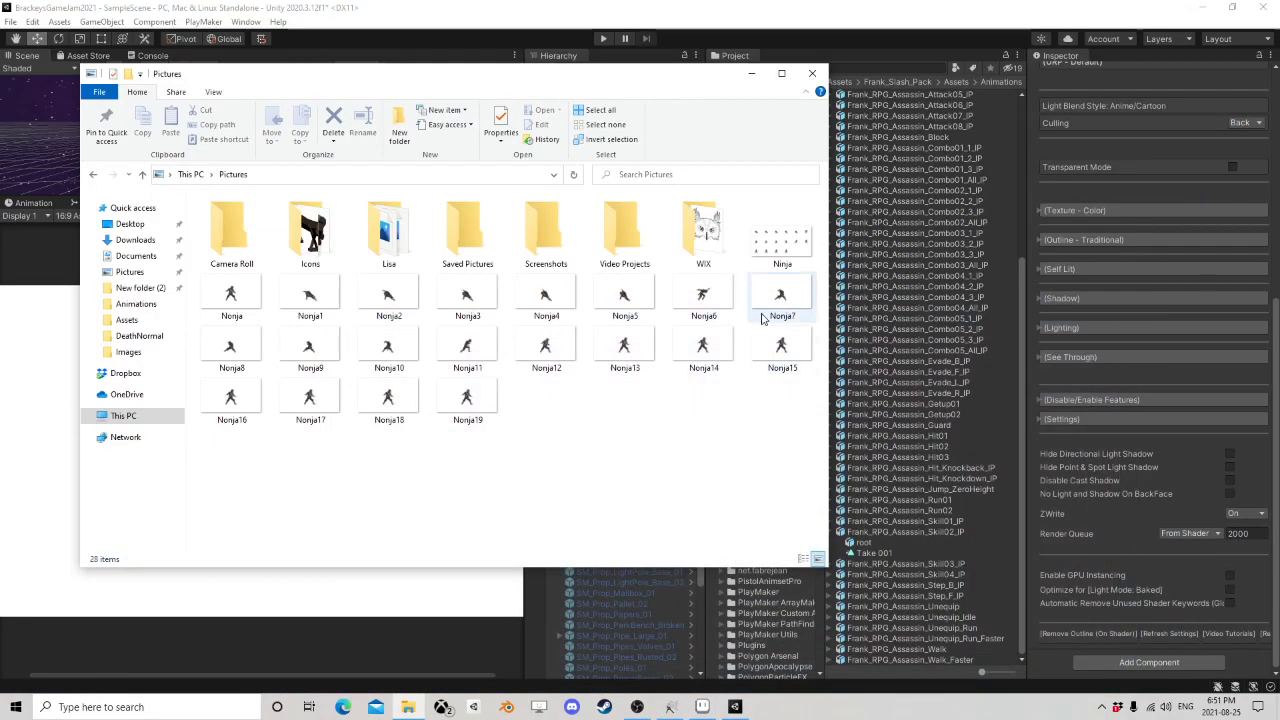
pyautogui.click(795, 255)
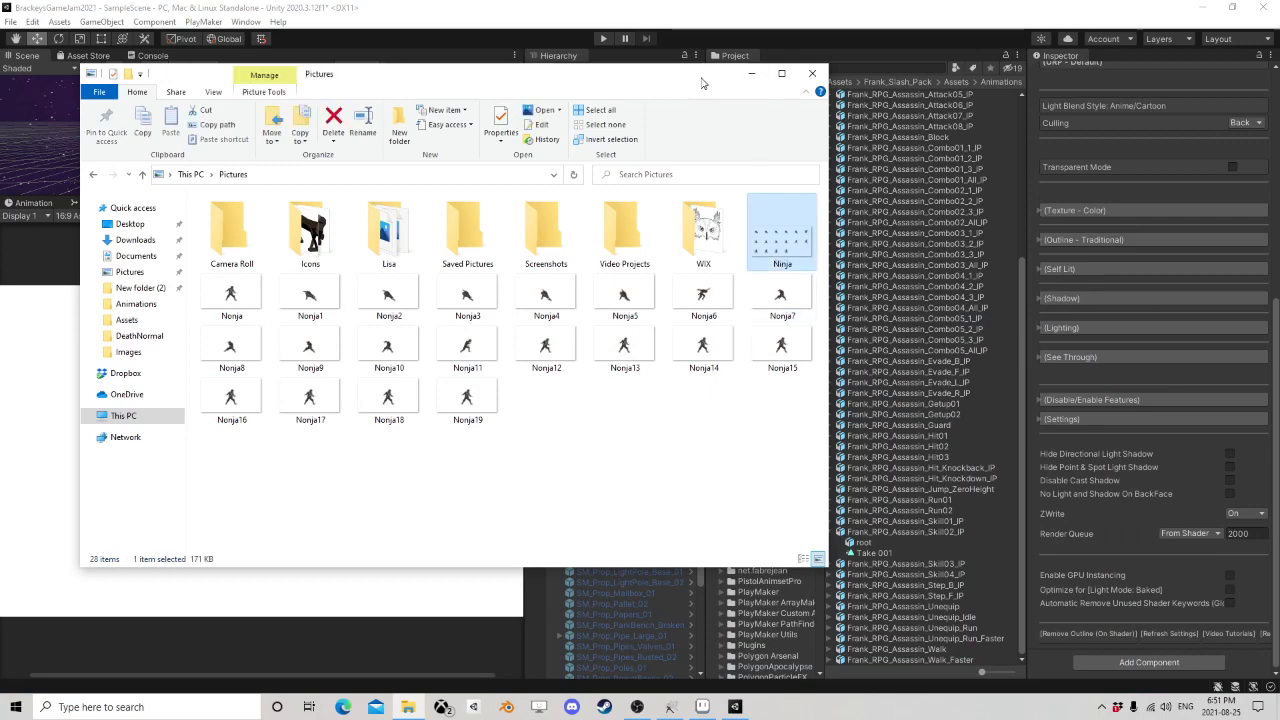
pyautogui.moveTo(702, 83); pyautogui.dragTo(478, 162)
pyautogui.click(744, 199)
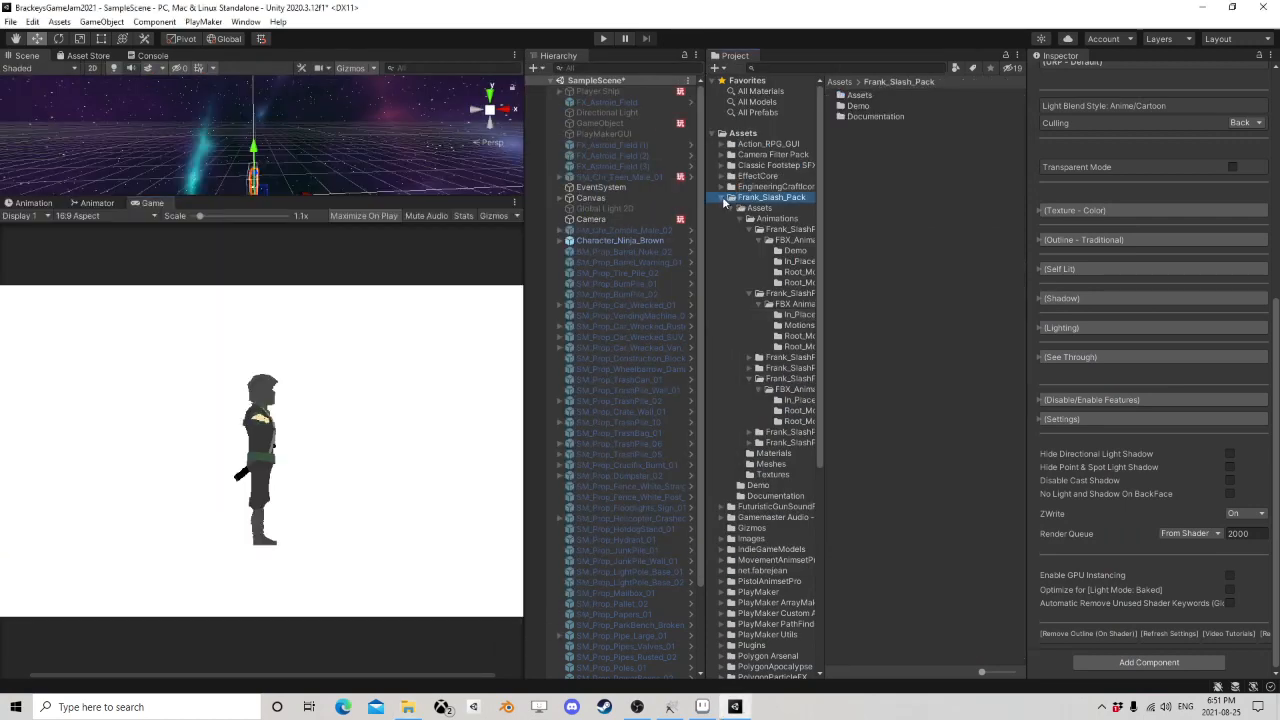
pyautogui.click(724, 198)
pyautogui.click(408, 707)
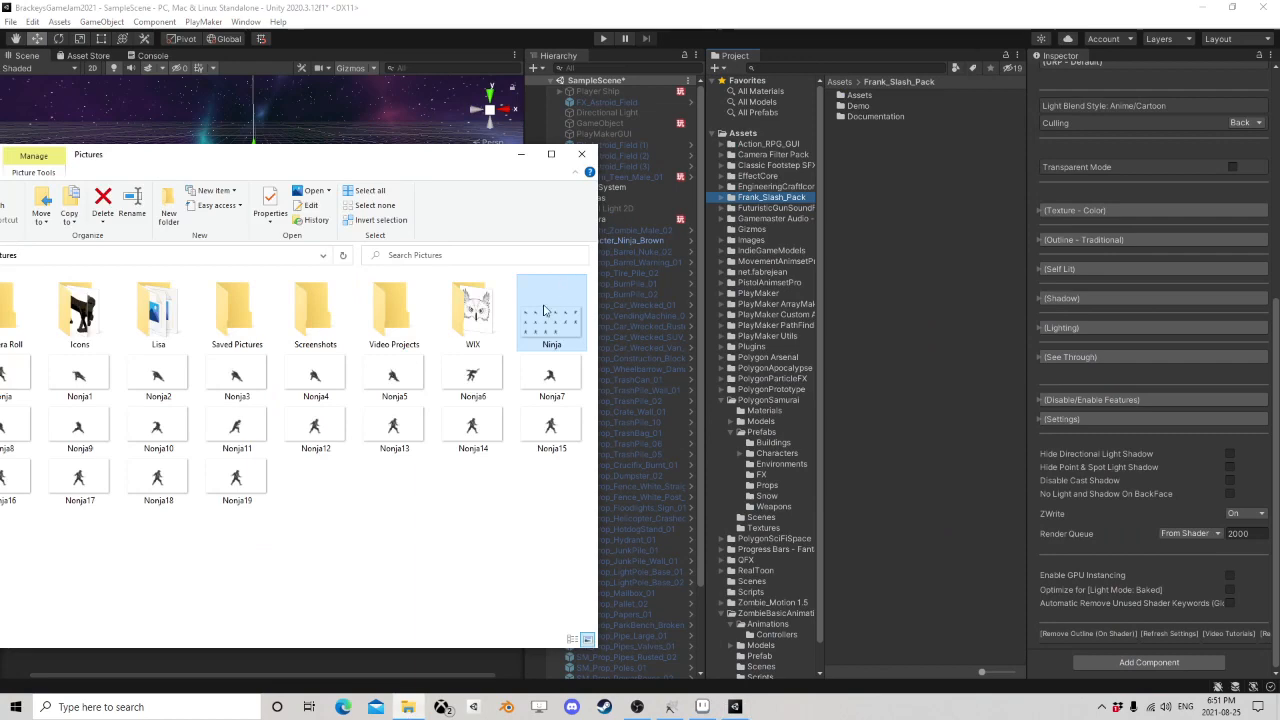
pyautogui.moveTo(544, 311); pyautogui.dragTo(890, 153)
pyautogui.click(844, 139)
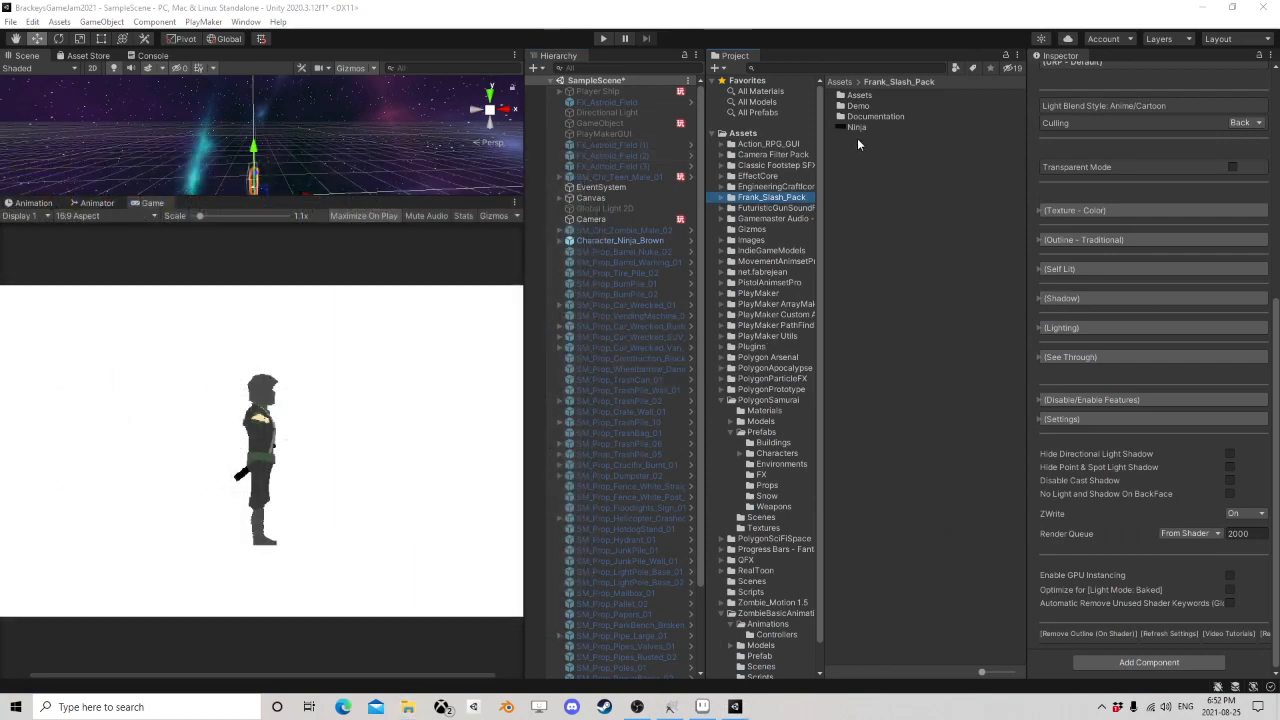
# - Set the imported Ninja texture's type to Sprite (2D and UI) and its sprite mode to Multiple
pyautogui.click(857, 128)
pyautogui.click(1145, 91)
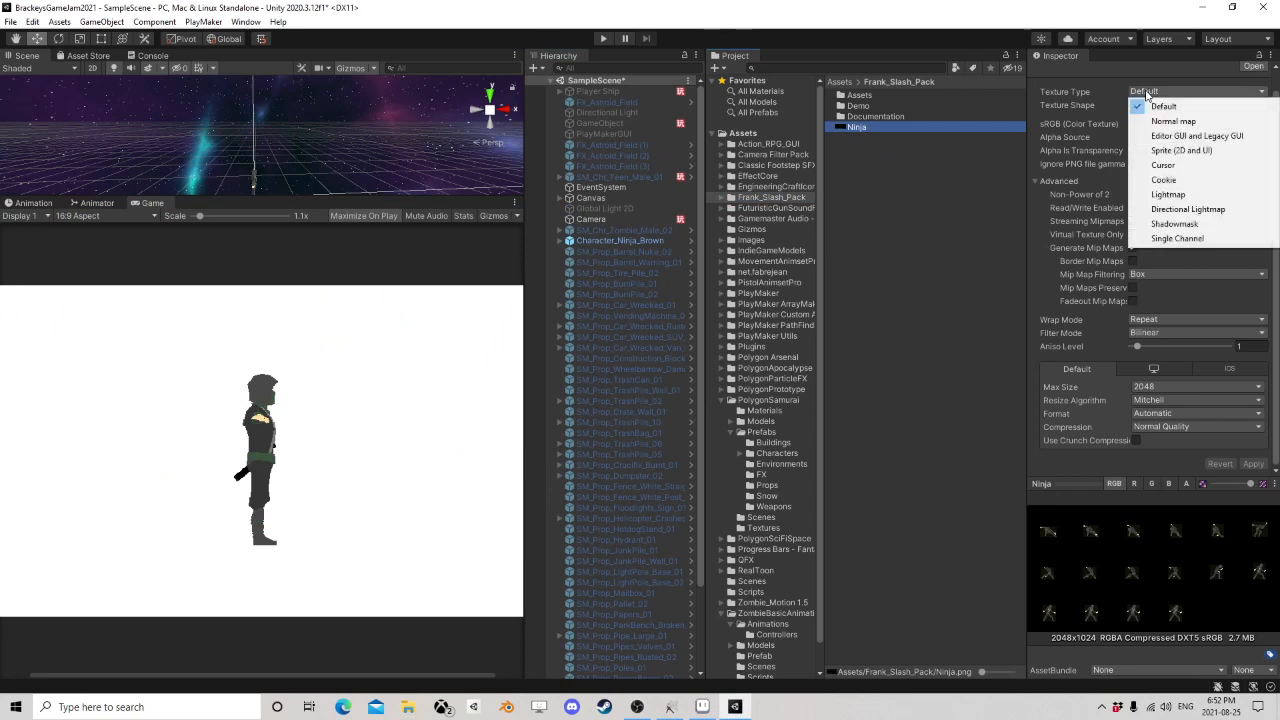
pyautogui.click(1160, 150)
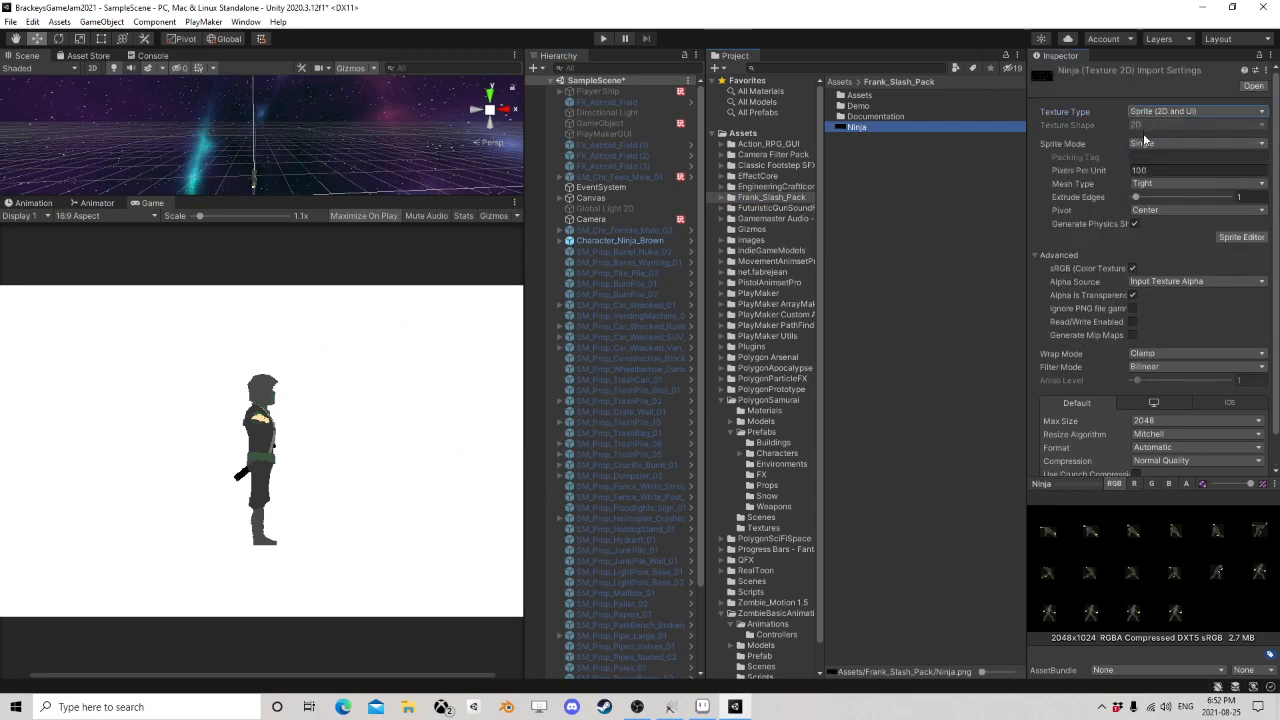
pyautogui.click(1145, 142)
pyautogui.click(1157, 172)
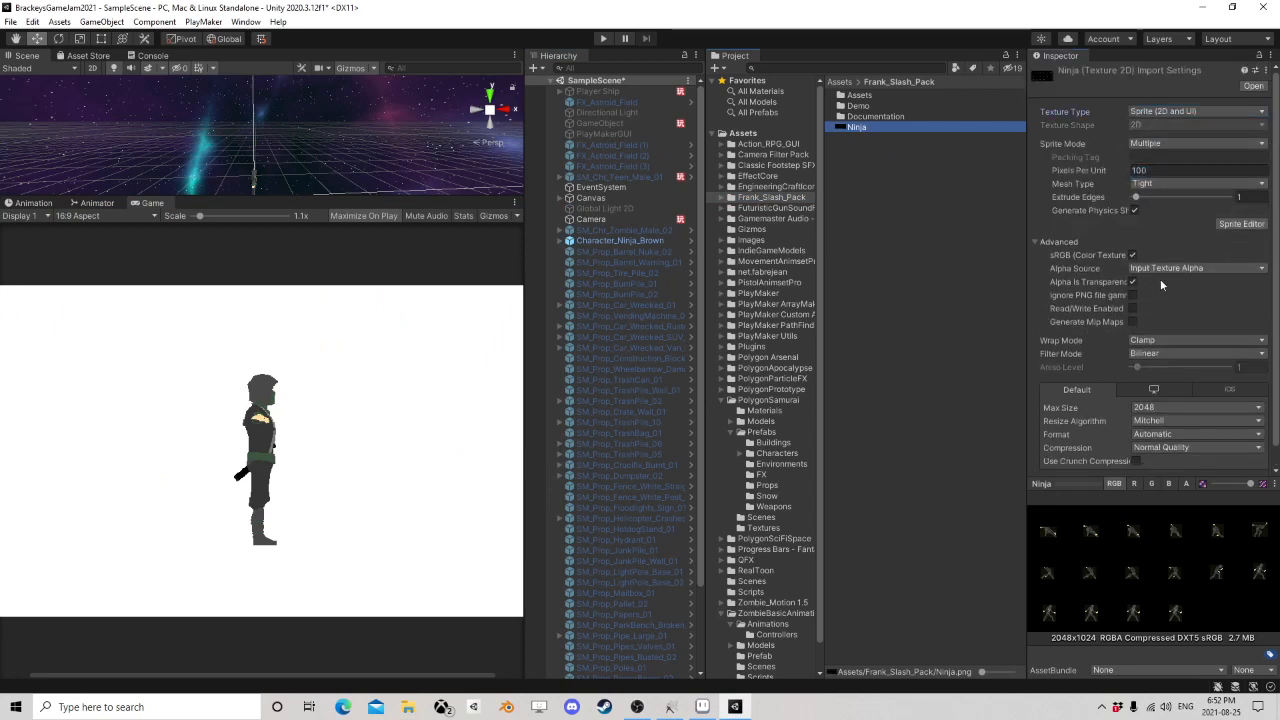
# - Set the Ninja texture's filter mode to Point (no filter) and max size to 4096, and apply the import settings
pyautogui.click(1148, 352)
pyautogui.click(1155, 366)
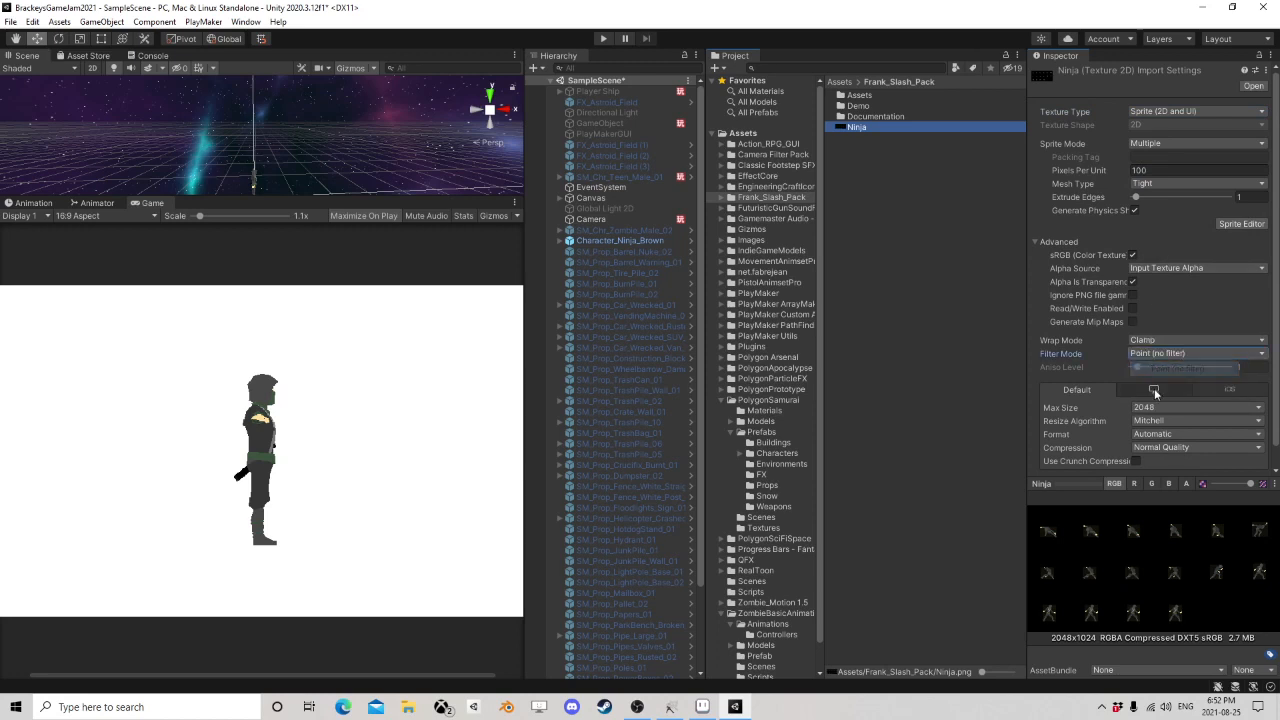
pyautogui.click(1152, 410)
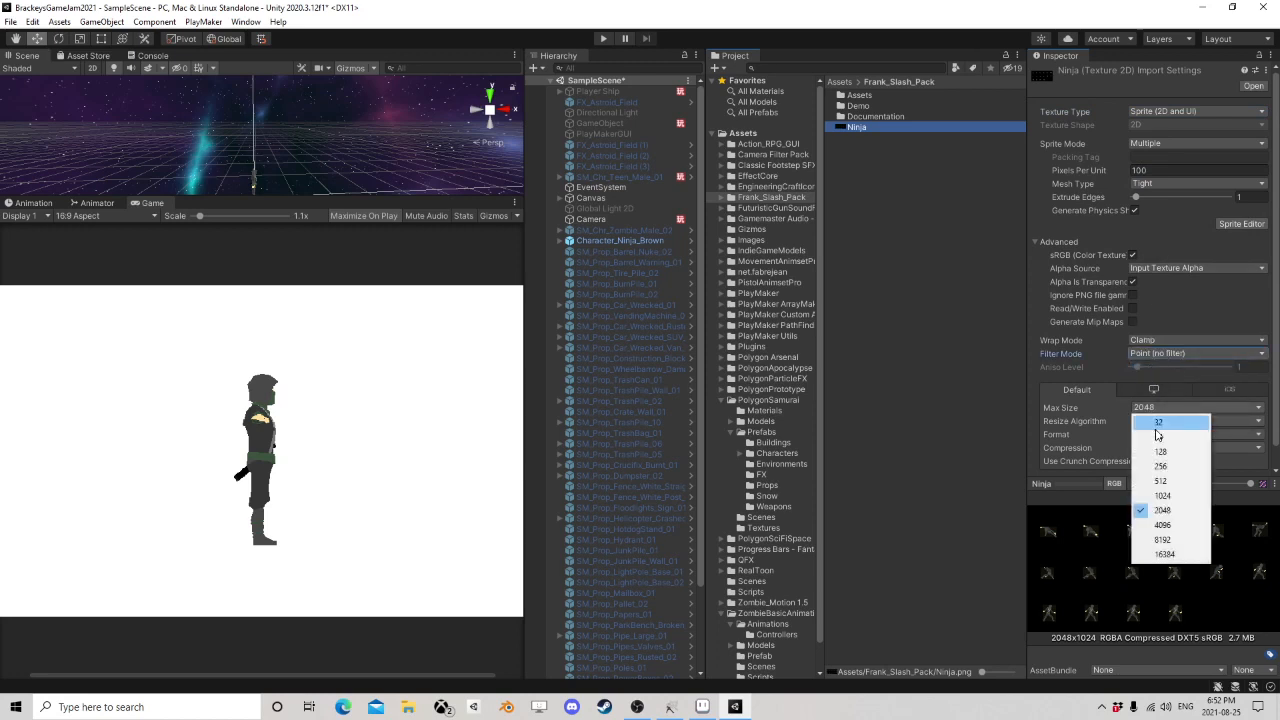
pyautogui.click(1165, 526)
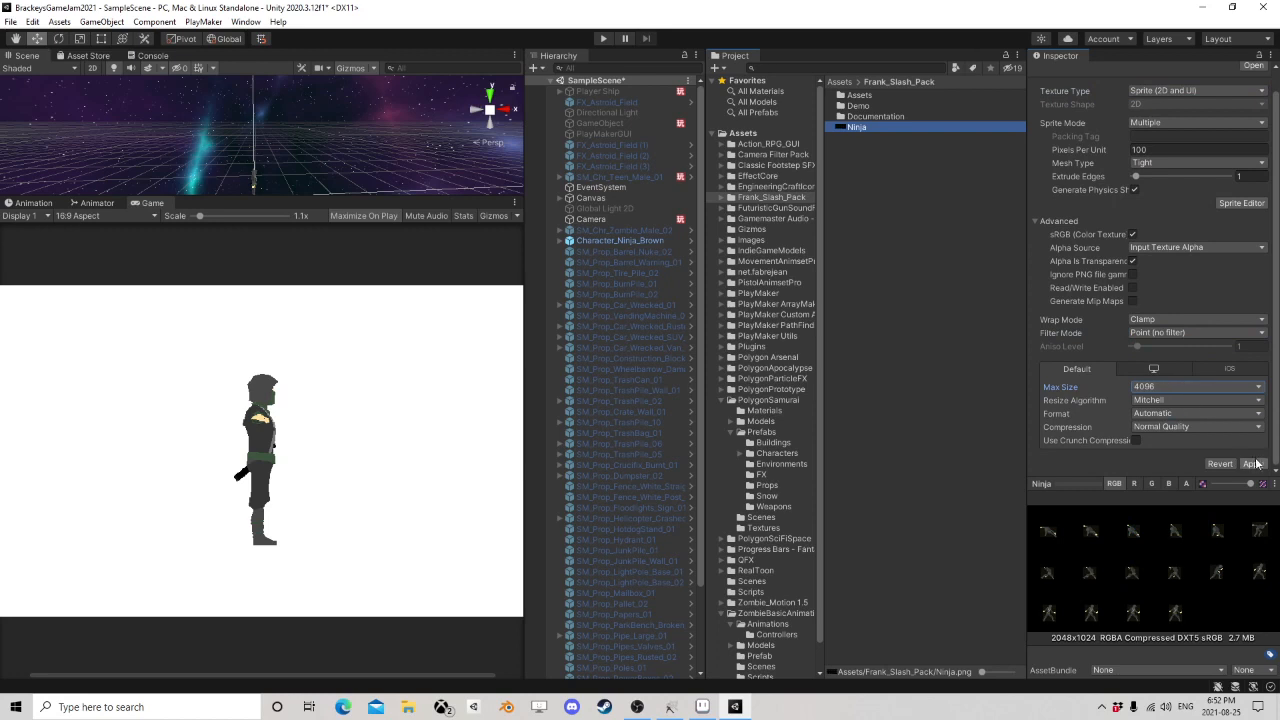
pyautogui.click(1253, 464)
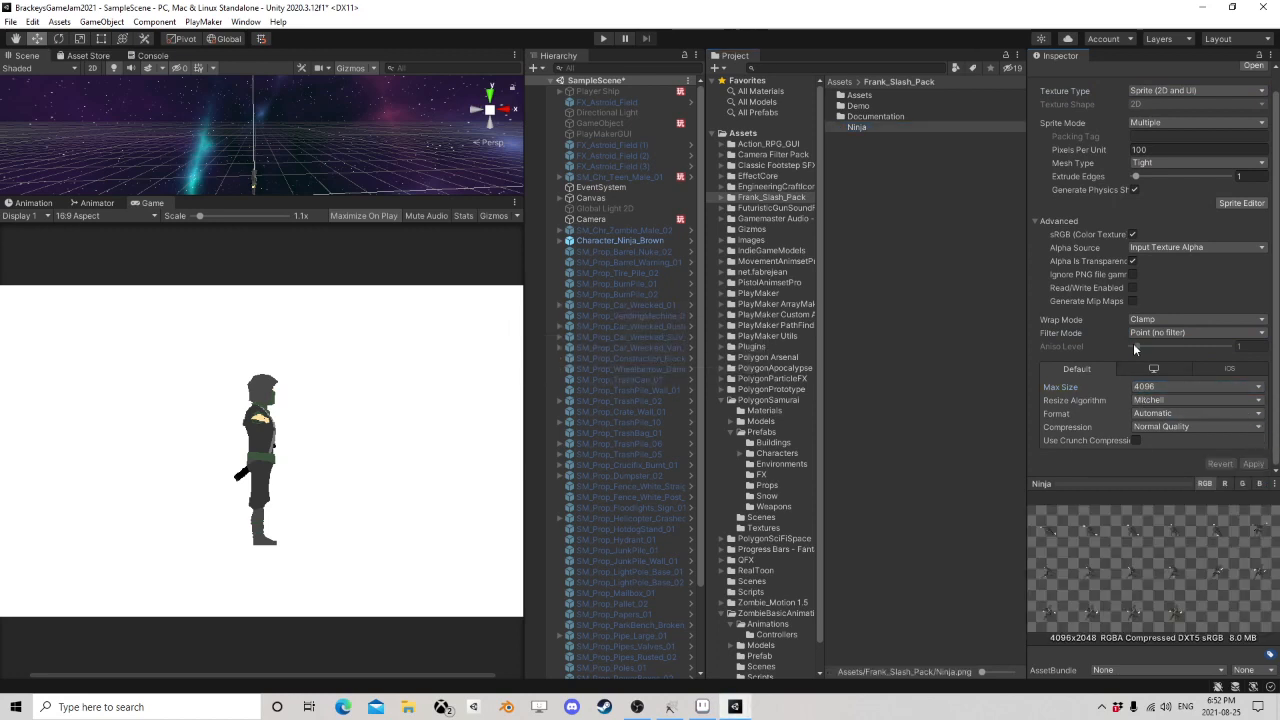
# - Slice the Ninja sheet in the Sprite Editor by a cell size of 1024 by 1024 pixels, apply the slices and close the editor
pyautogui.scroll(1, 1136, 350)
pyautogui.click(1232, 223)
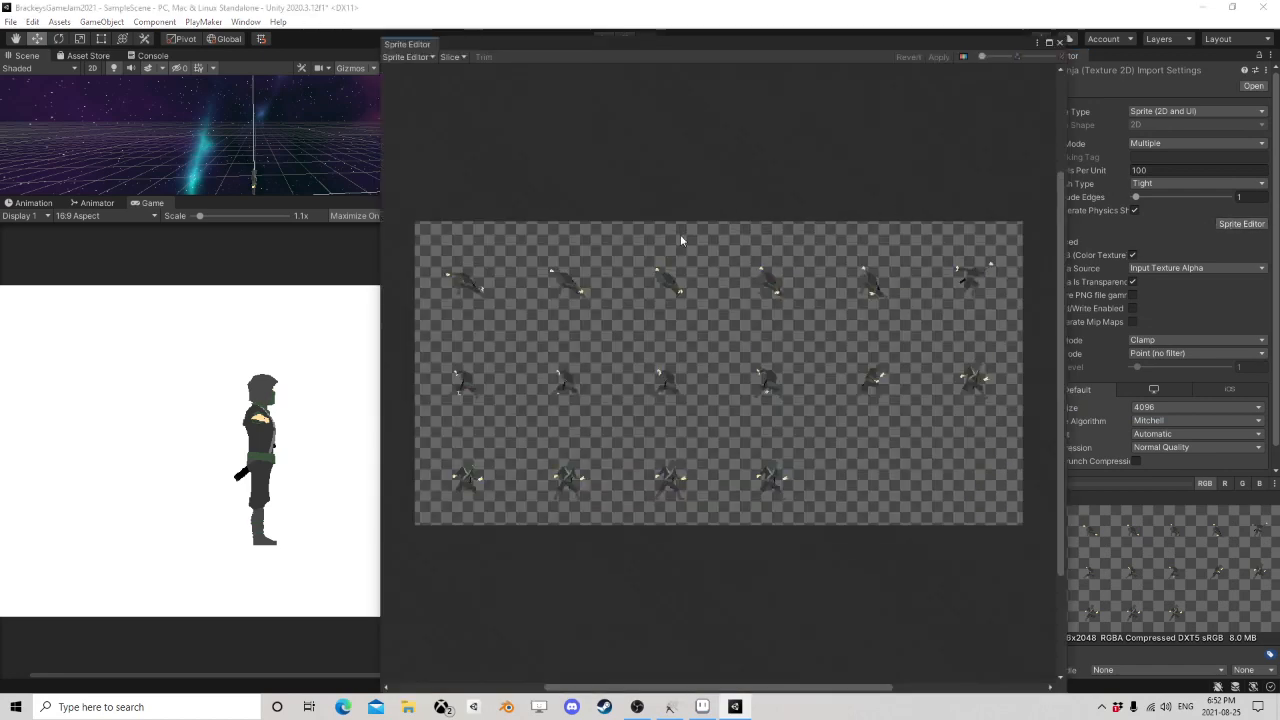
pyautogui.click(452, 57)
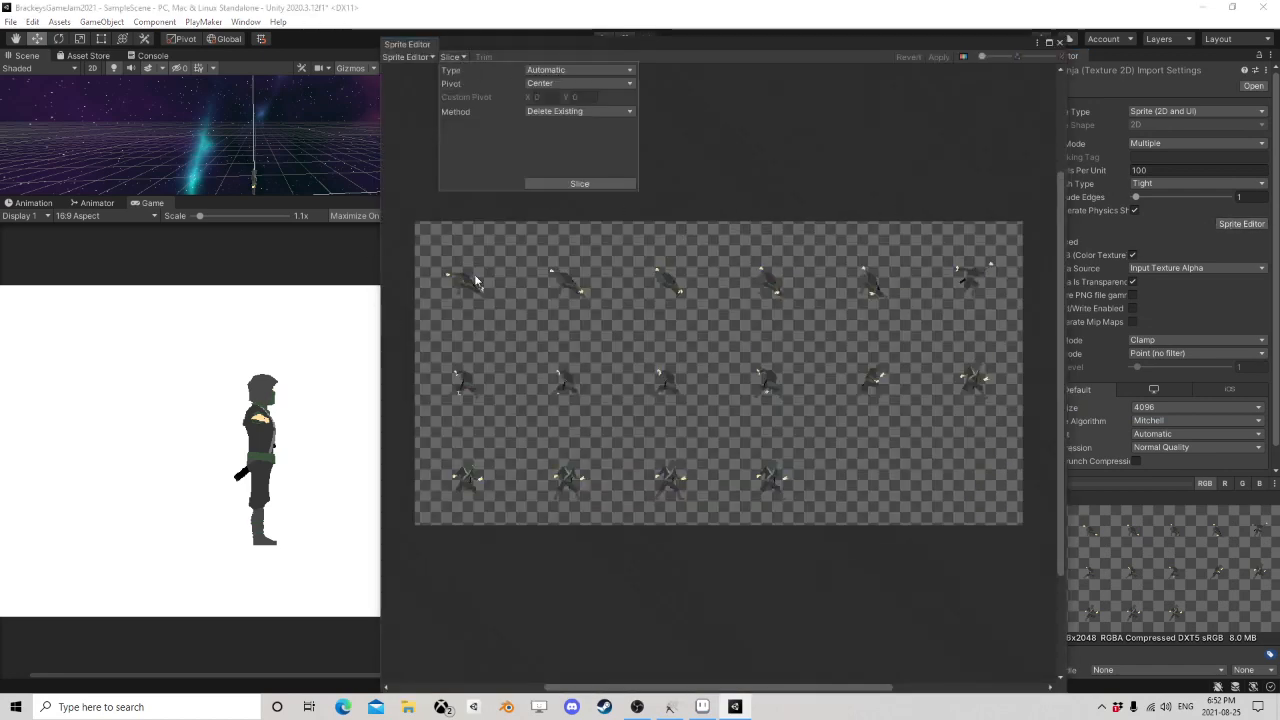
pyautogui.click(579, 70)
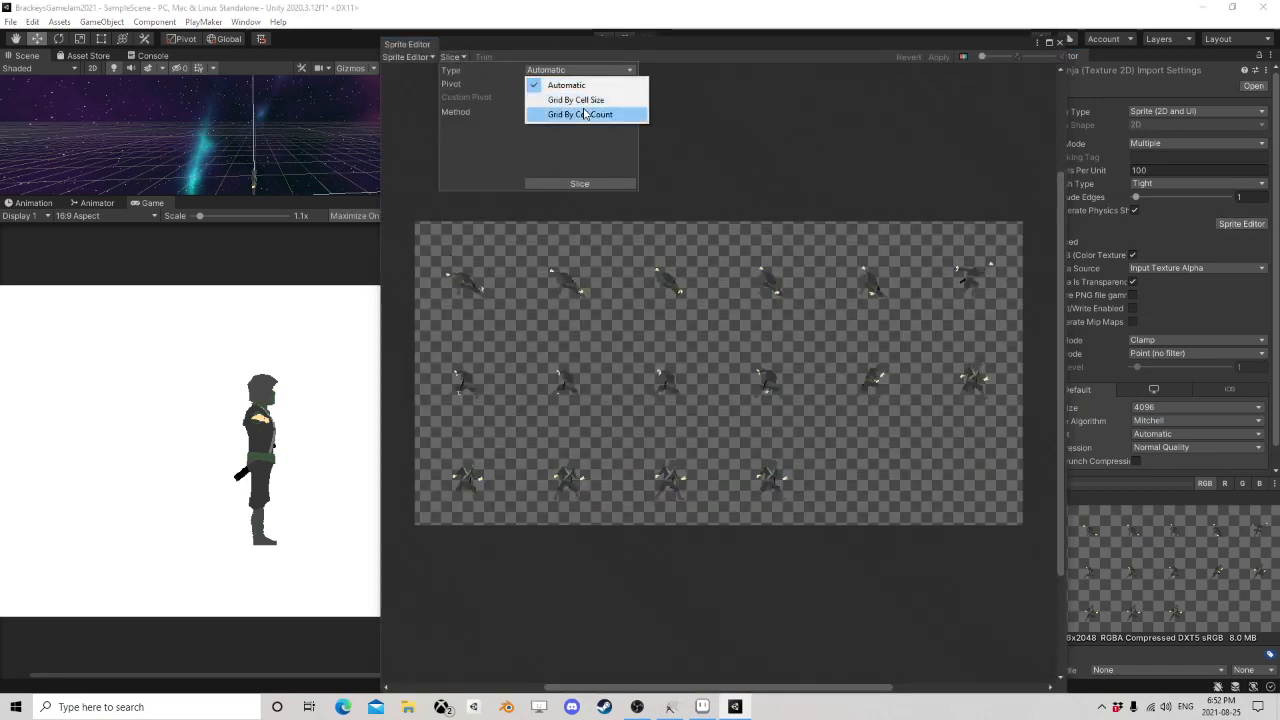
pyautogui.click(590, 101)
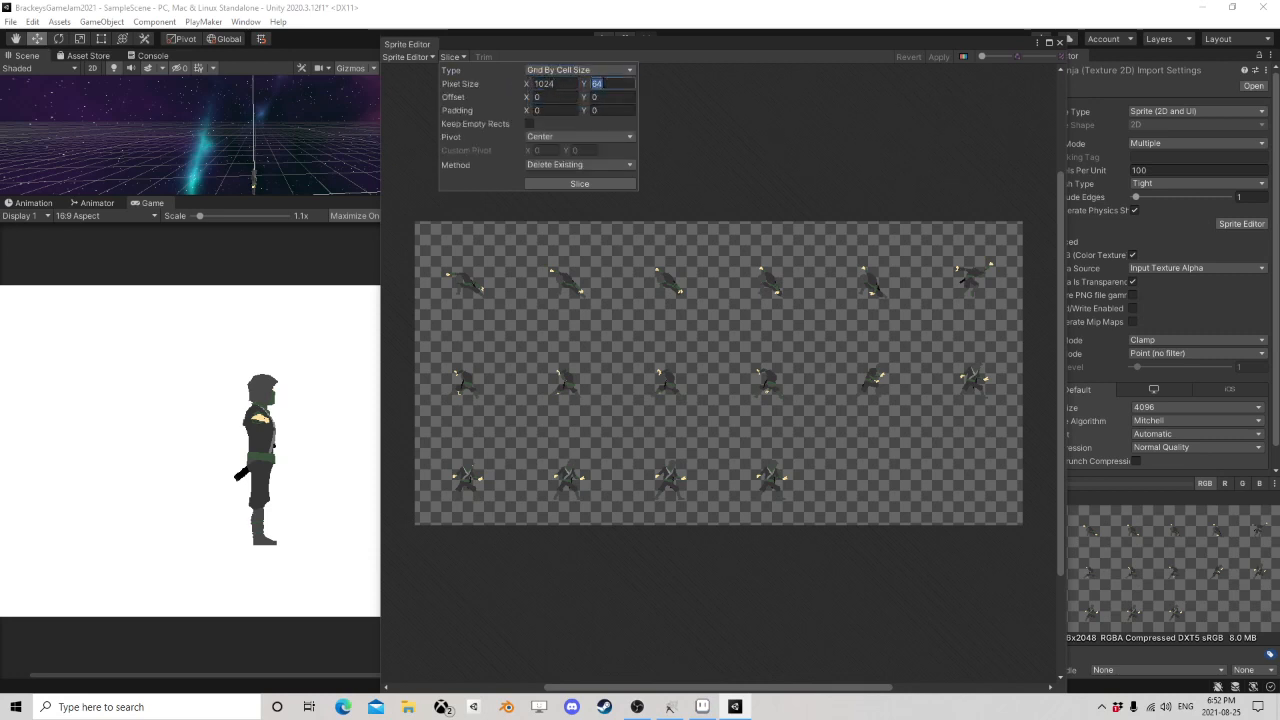
pyautogui.click(587, 186)
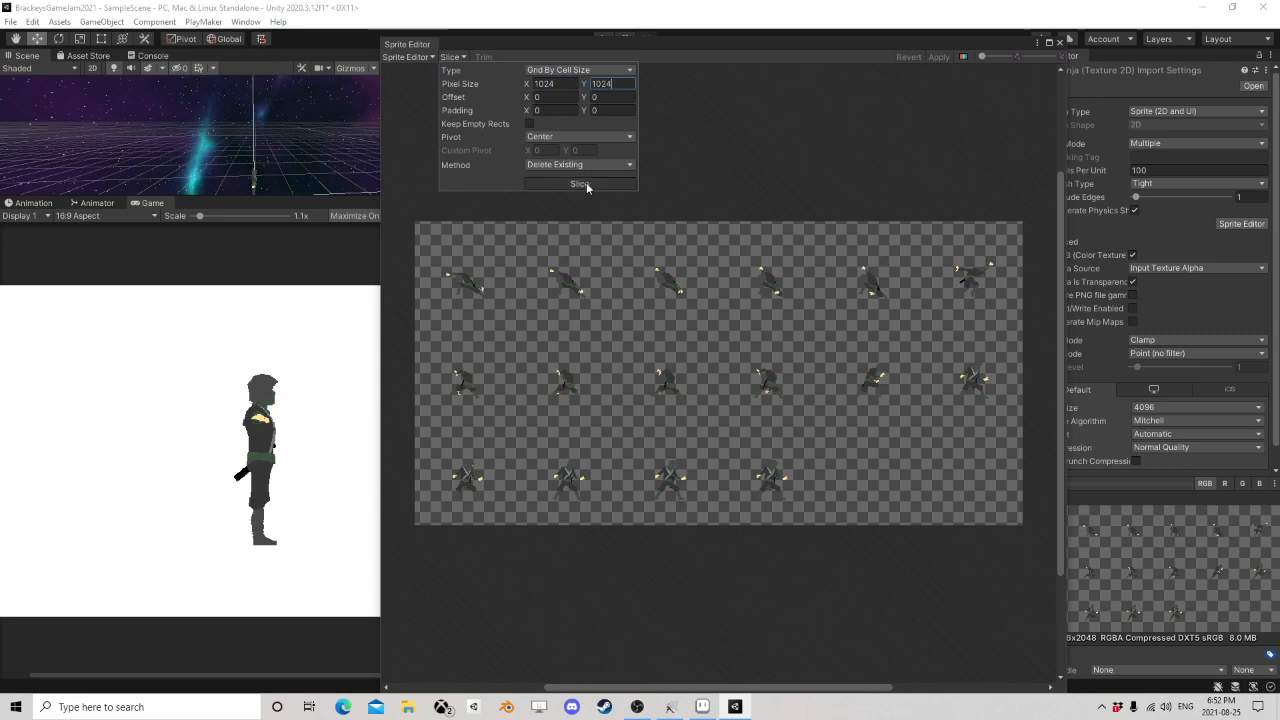
pyautogui.click(947, 67)
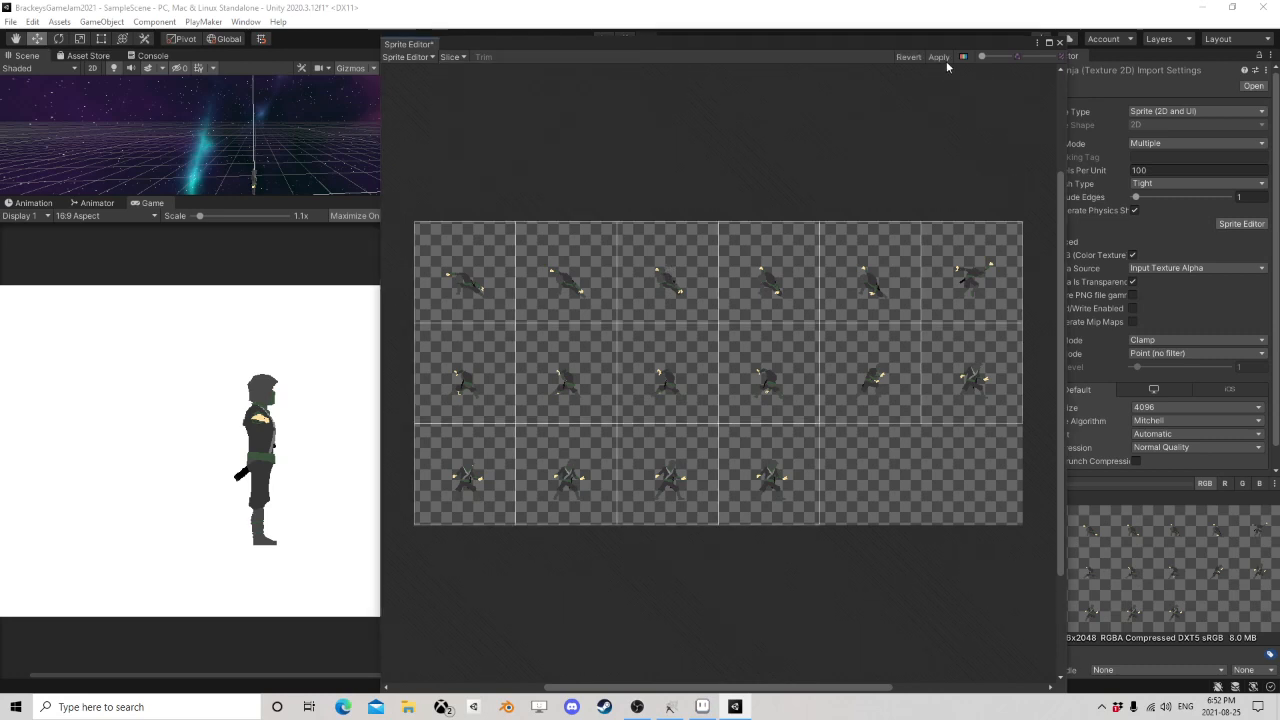
pyautogui.click(942, 59)
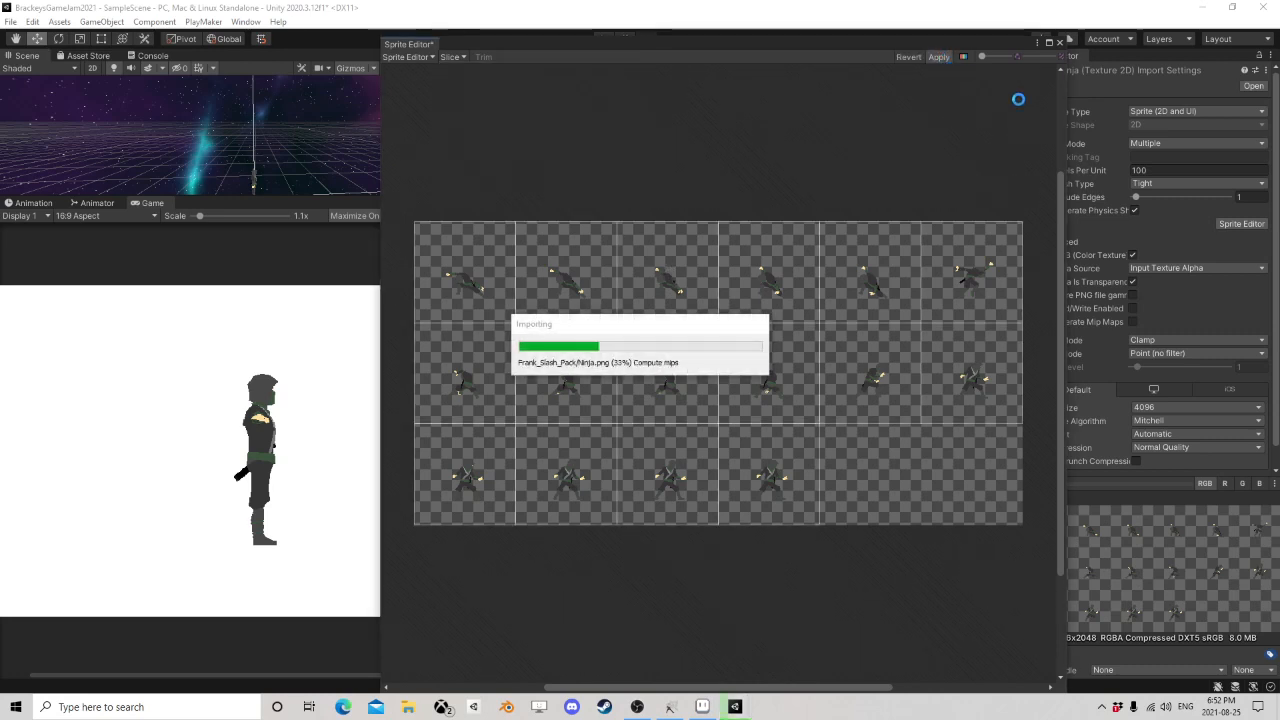
pyautogui.click(1061, 43)
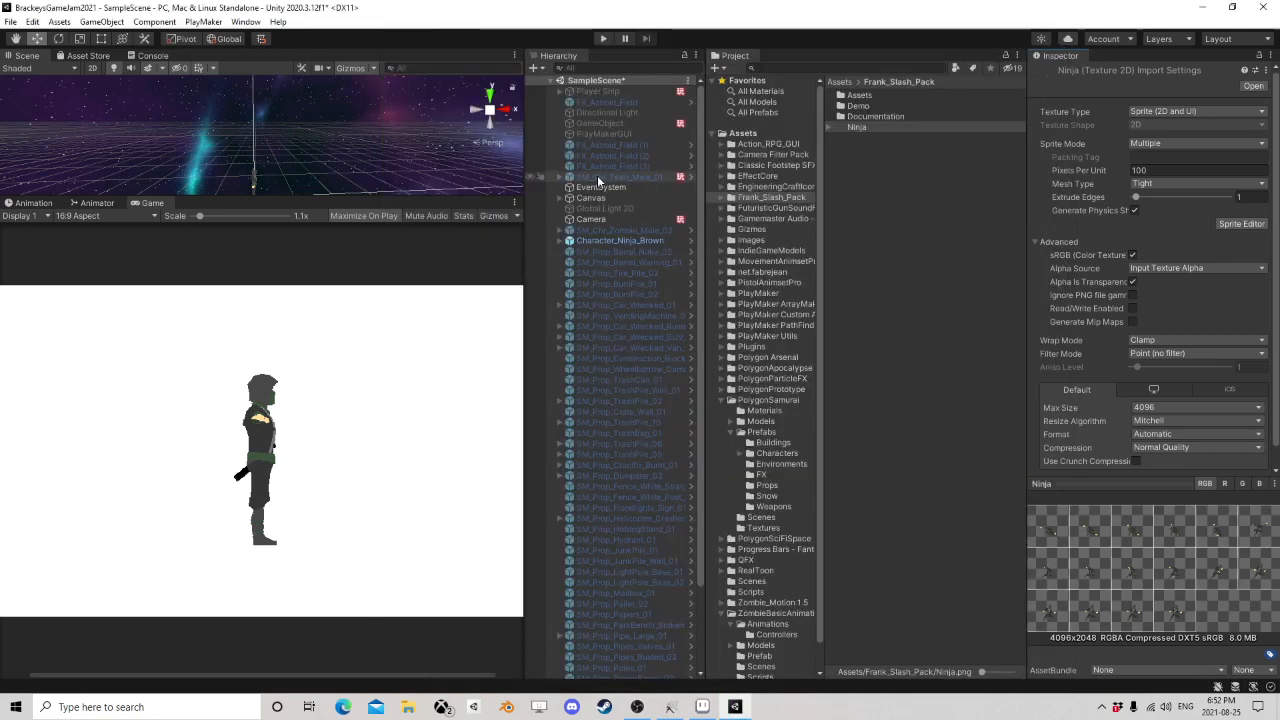
# - Enlarge the Scene view and add a 2D Square sprite object to the scene
pyautogui.moveTo(242, 198); pyautogui.dragTo(242, 364)
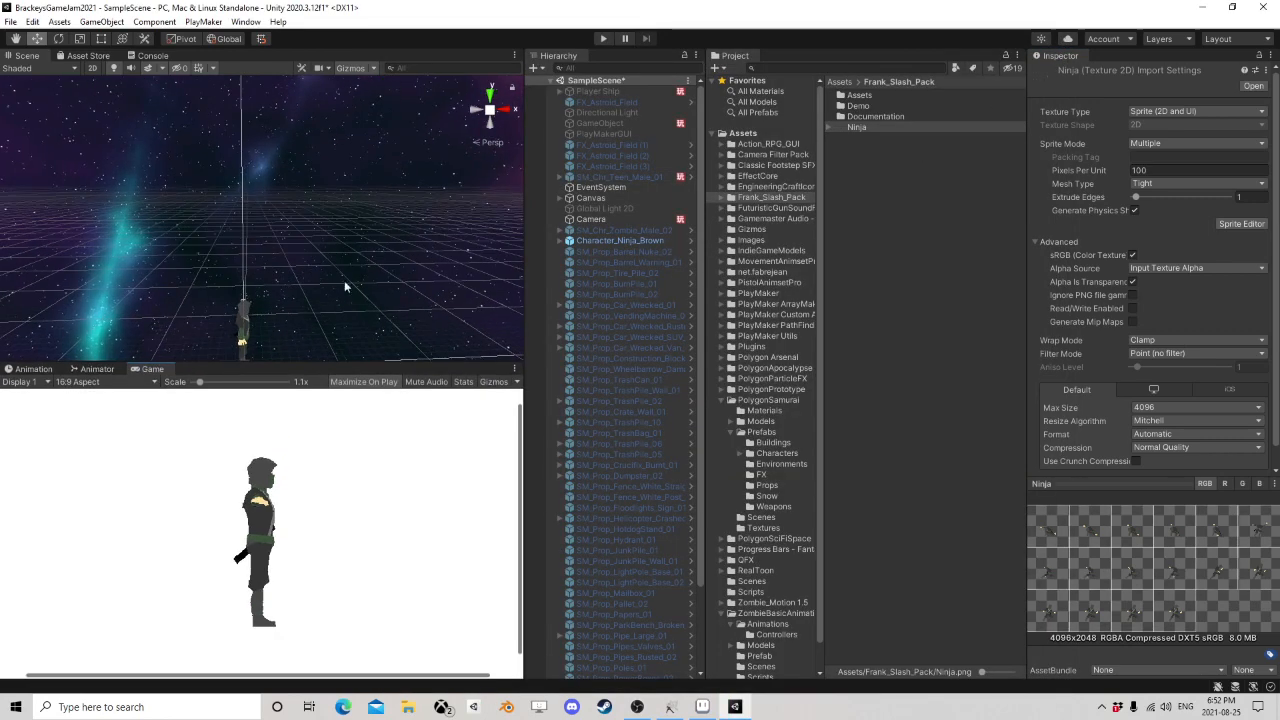
pyautogui.click(85, 23)
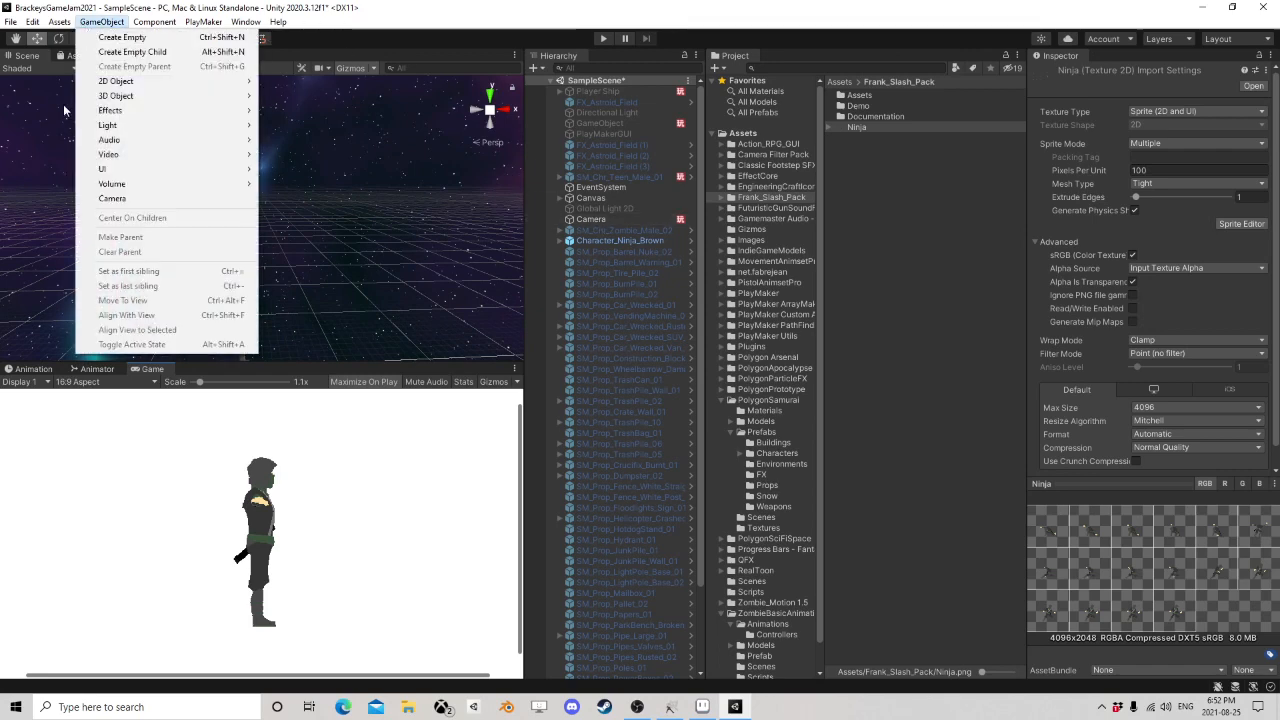
pyautogui.moveTo(128, 84)
pyautogui.moveTo(329, 82)
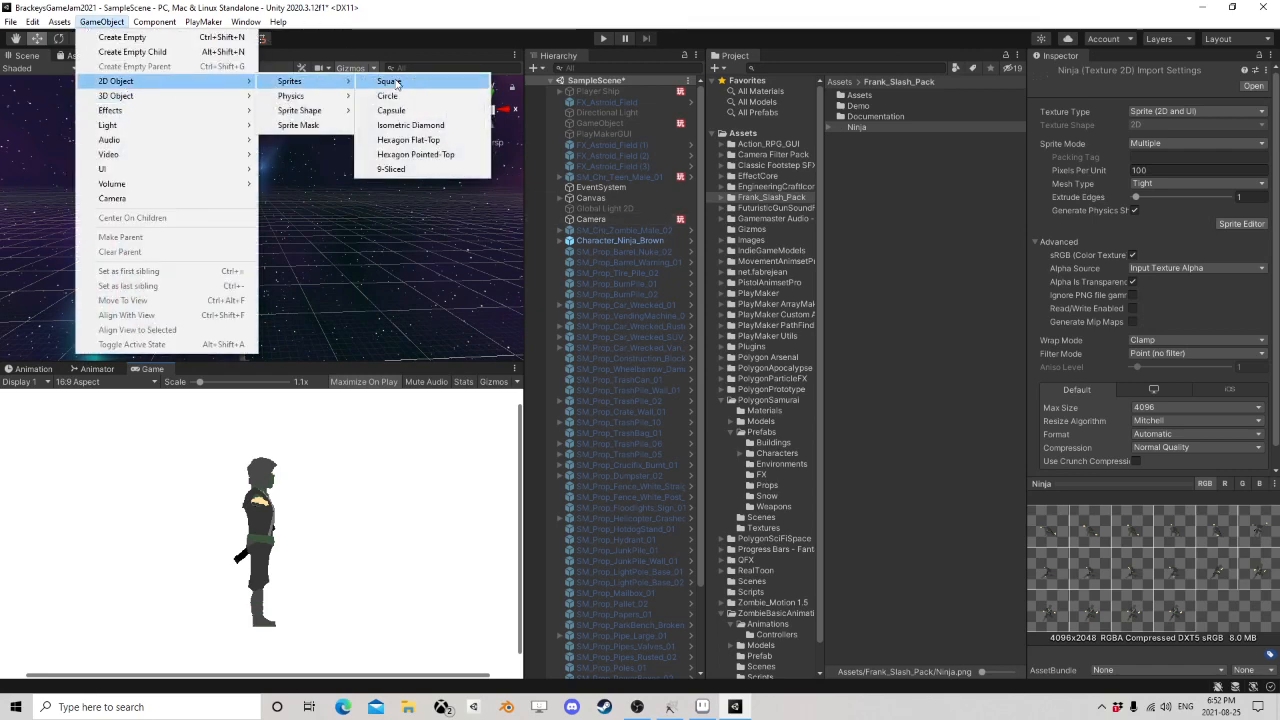
pyautogui.click(385, 81)
# - Assign the sliced Ninja_0 sprite to the Square object's Sprite Renderer and frame the object in the Scene view
pyautogui.click(630, 621)
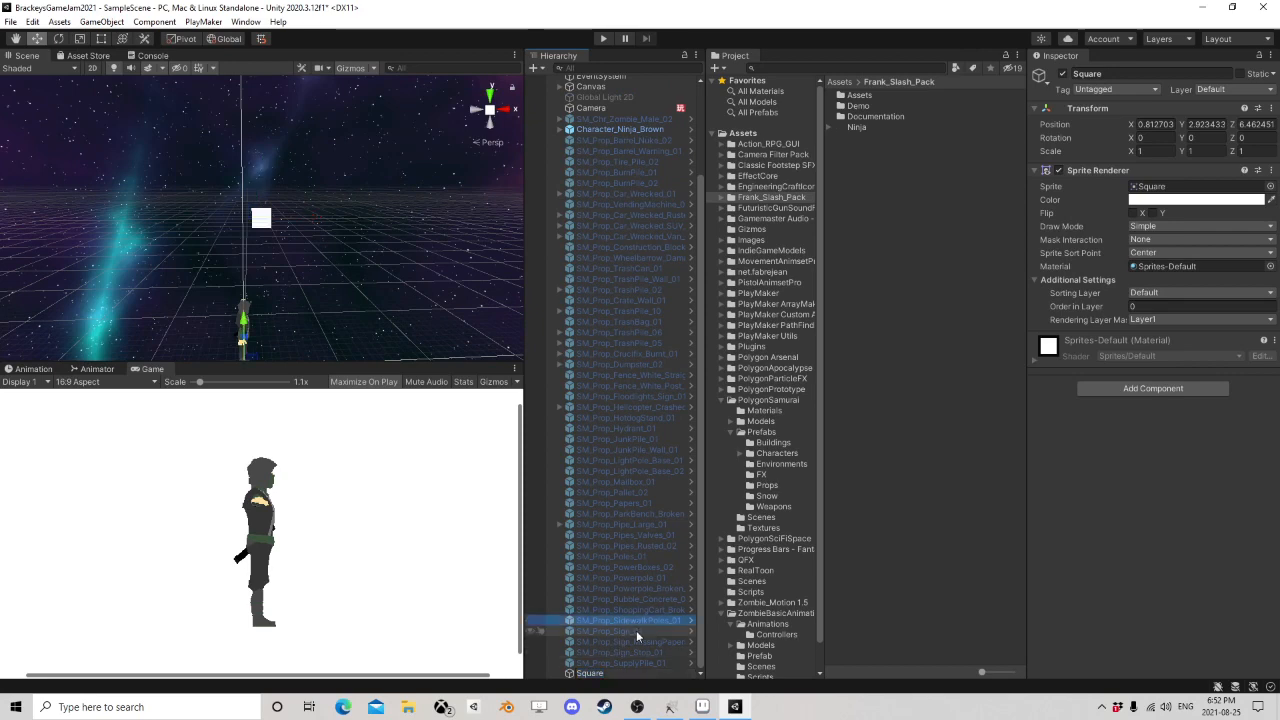
pyautogui.click(606, 674)
pyautogui.doubleClick(606, 674)
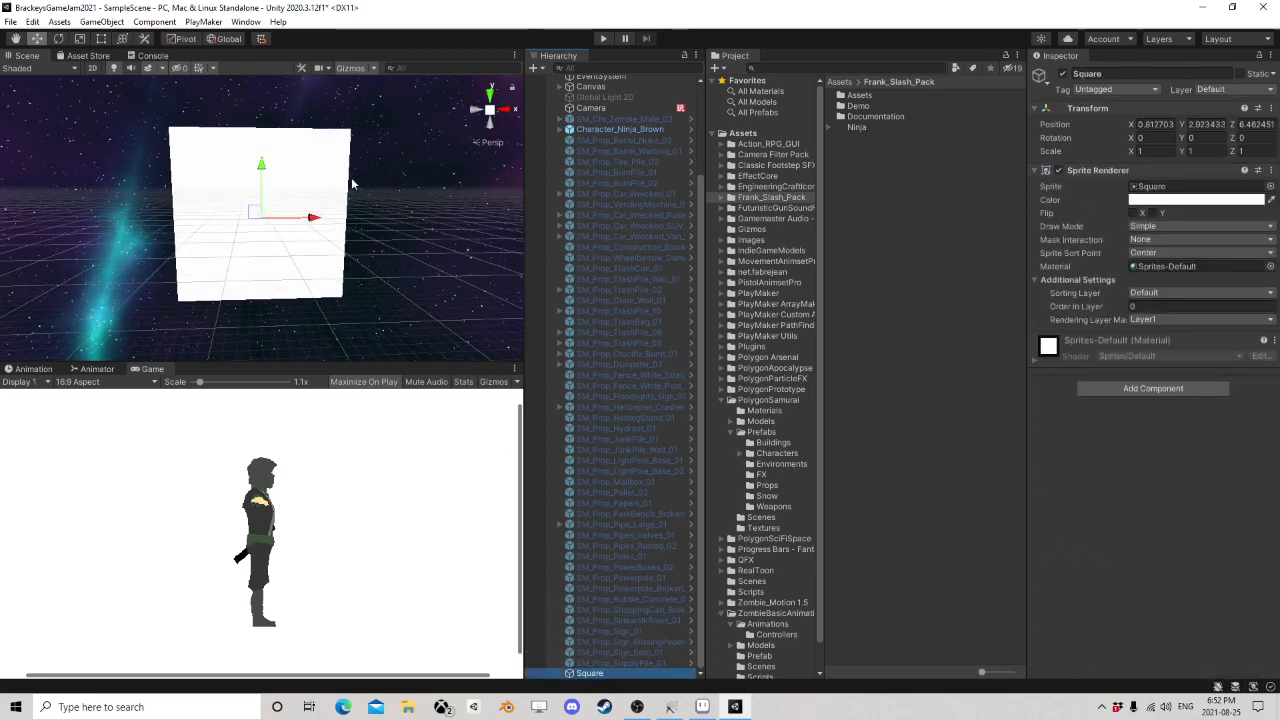
pyautogui.moveTo(380, 287); pyautogui.dragTo(376, 260, button='middle')
pyautogui.scroll(-3, 378, 270)
pyautogui.moveTo(379, 277); pyautogui.dragTo(360, 225, button='right')
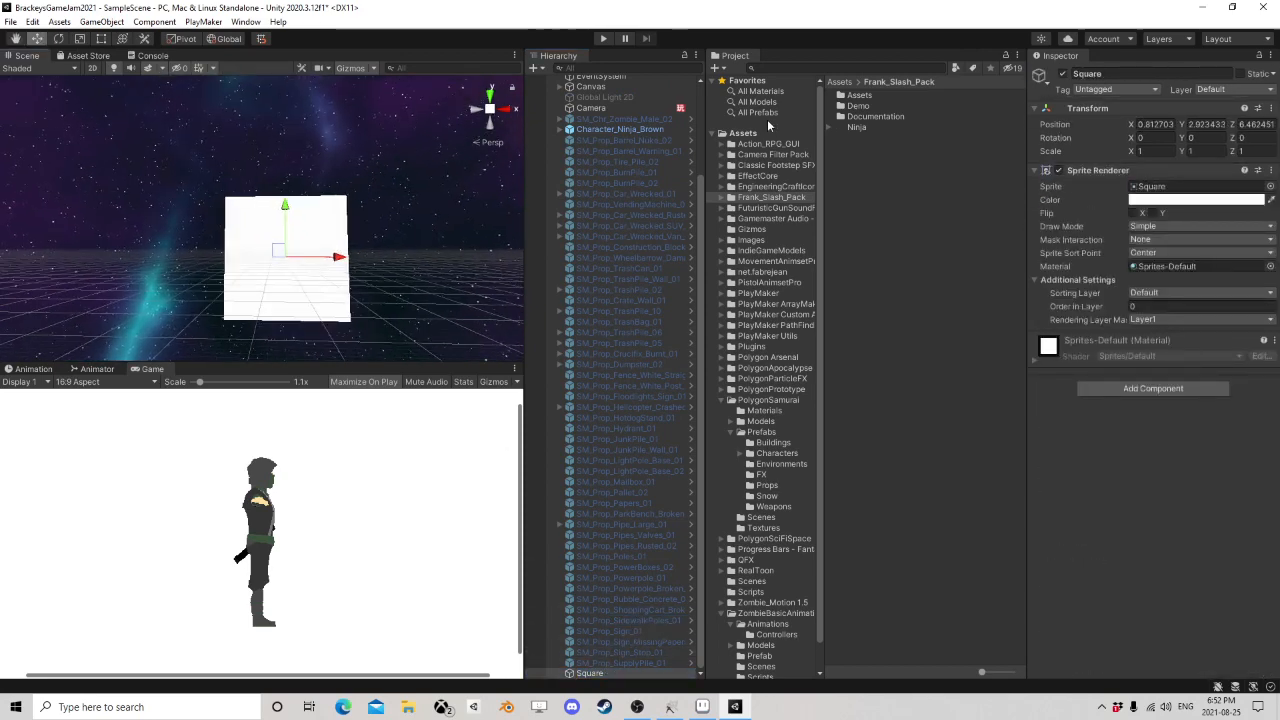
pyautogui.click(829, 128)
pyautogui.moveTo(876, 139); pyautogui.dragTo(1180, 187)
pyautogui.moveTo(419, 206); pyautogui.dragTo(414, 304, button='right')
pyautogui.click(92, 69)
pyautogui.scroll(-5, 382, 211)
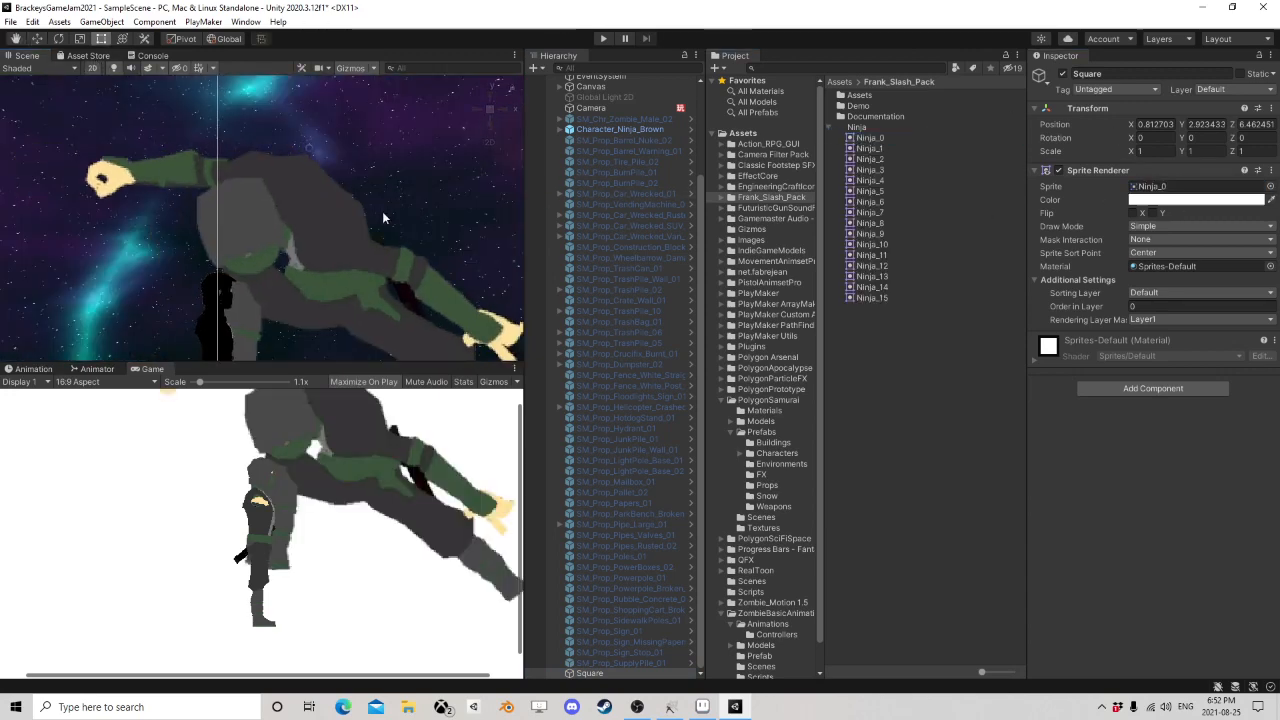
pyautogui.moveTo(420, 203); pyautogui.dragTo(344, 191, button='middle')
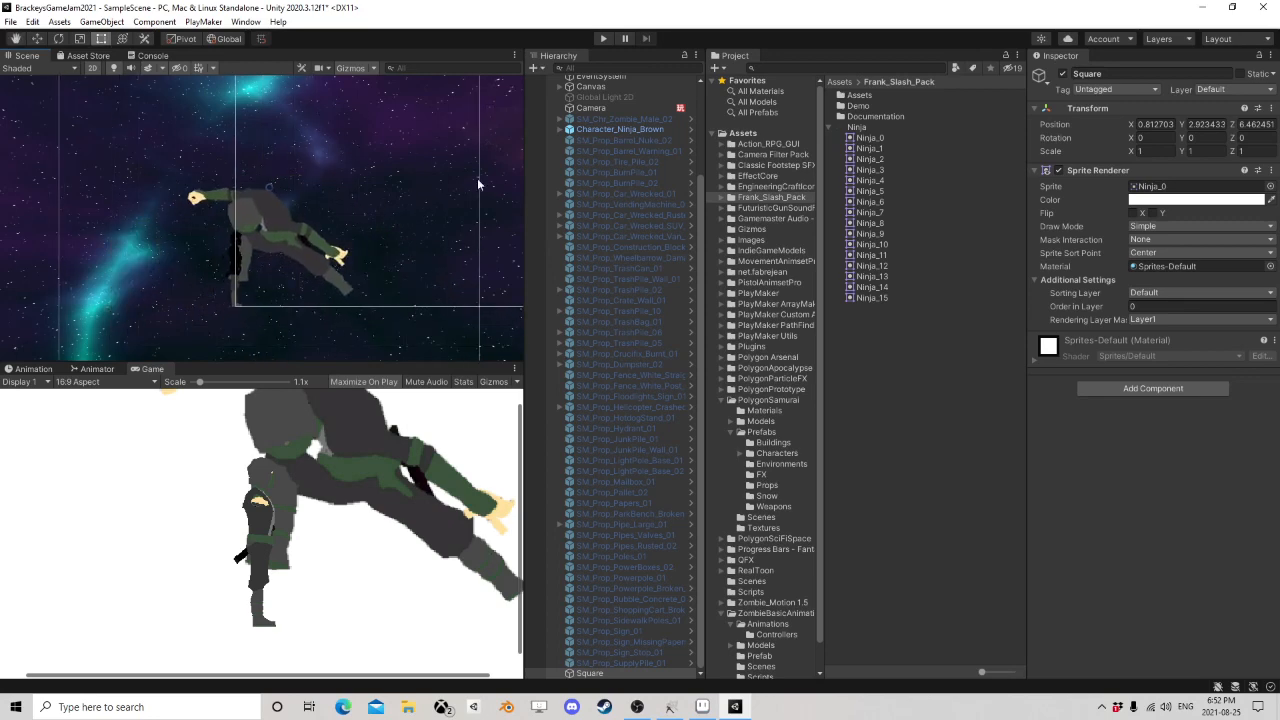
# - Create an Animator Controller named NInjaSprite in the Frank_Slash_Pack folder
pyautogui.rightClick(874, 368)
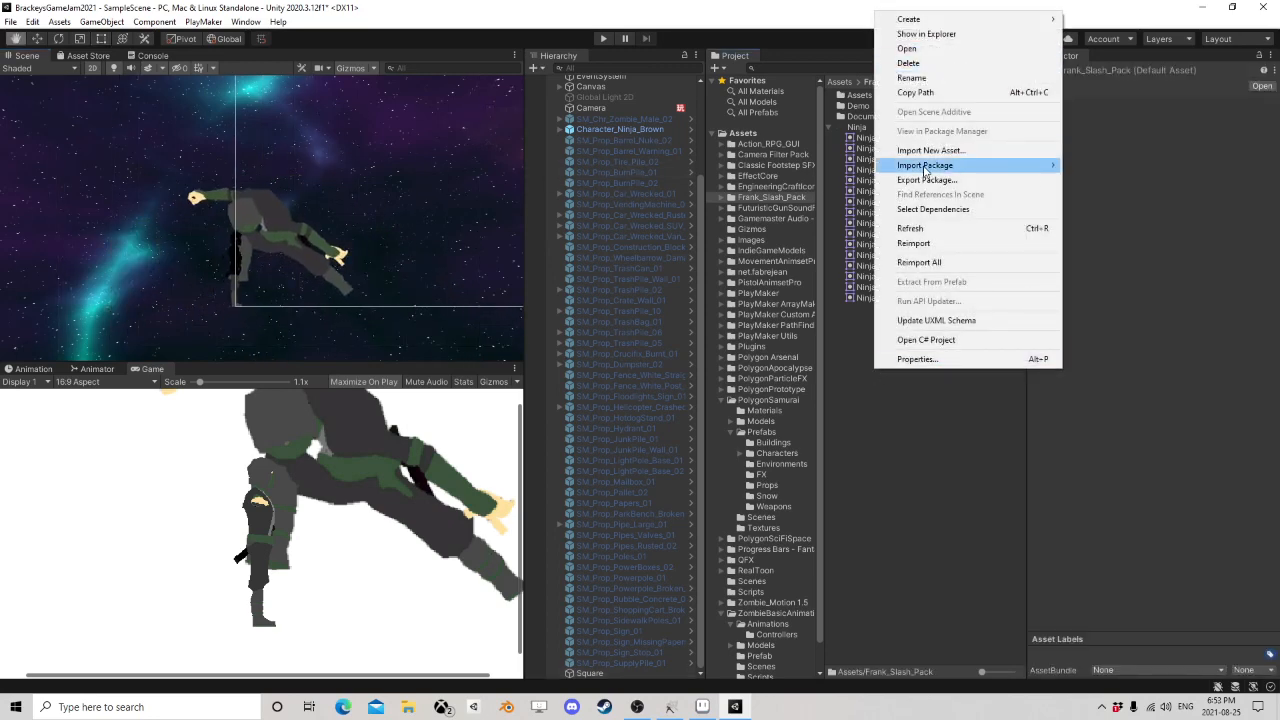
pyautogui.moveTo(1000, 19)
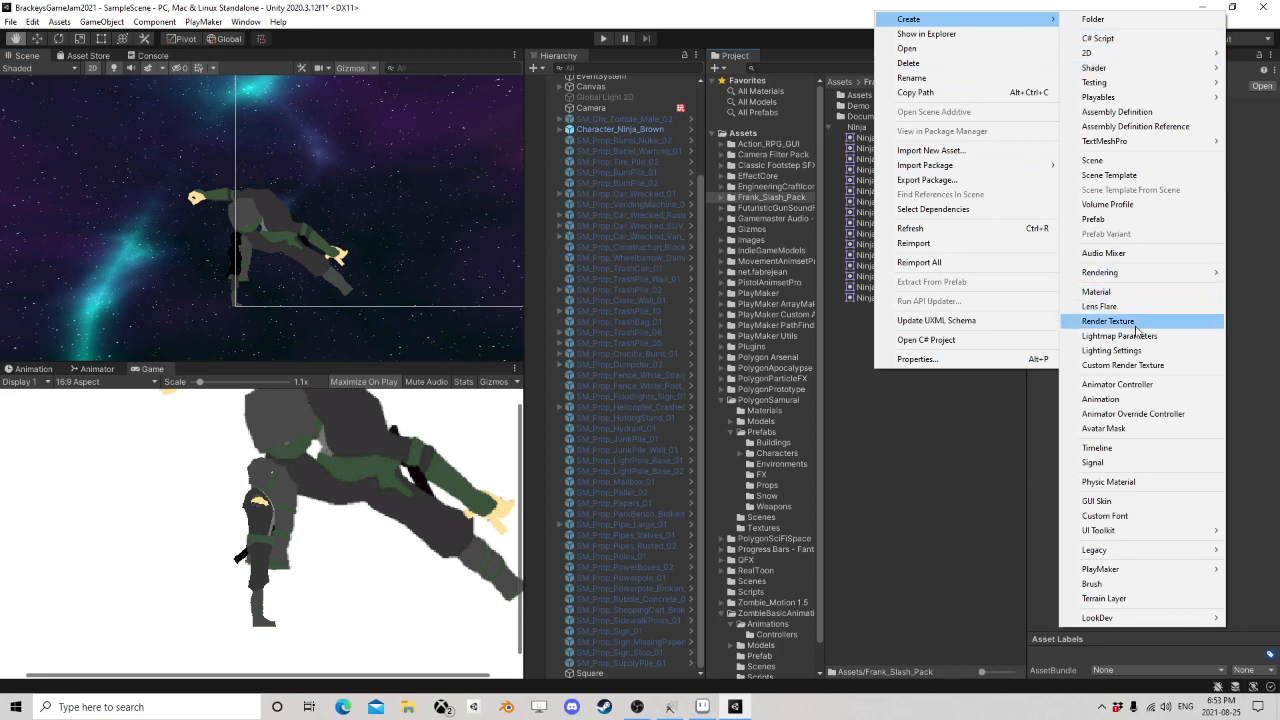
pyautogui.click(1140, 384)
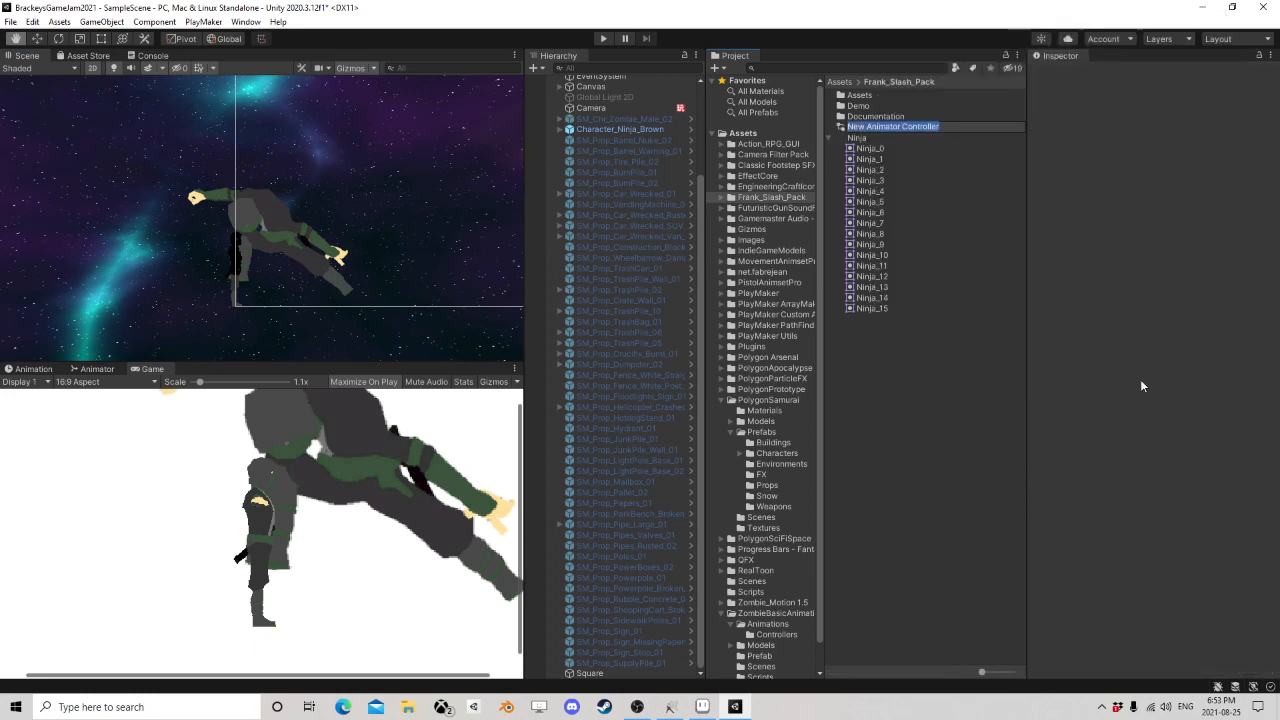
pyautogui.write('Ninja')
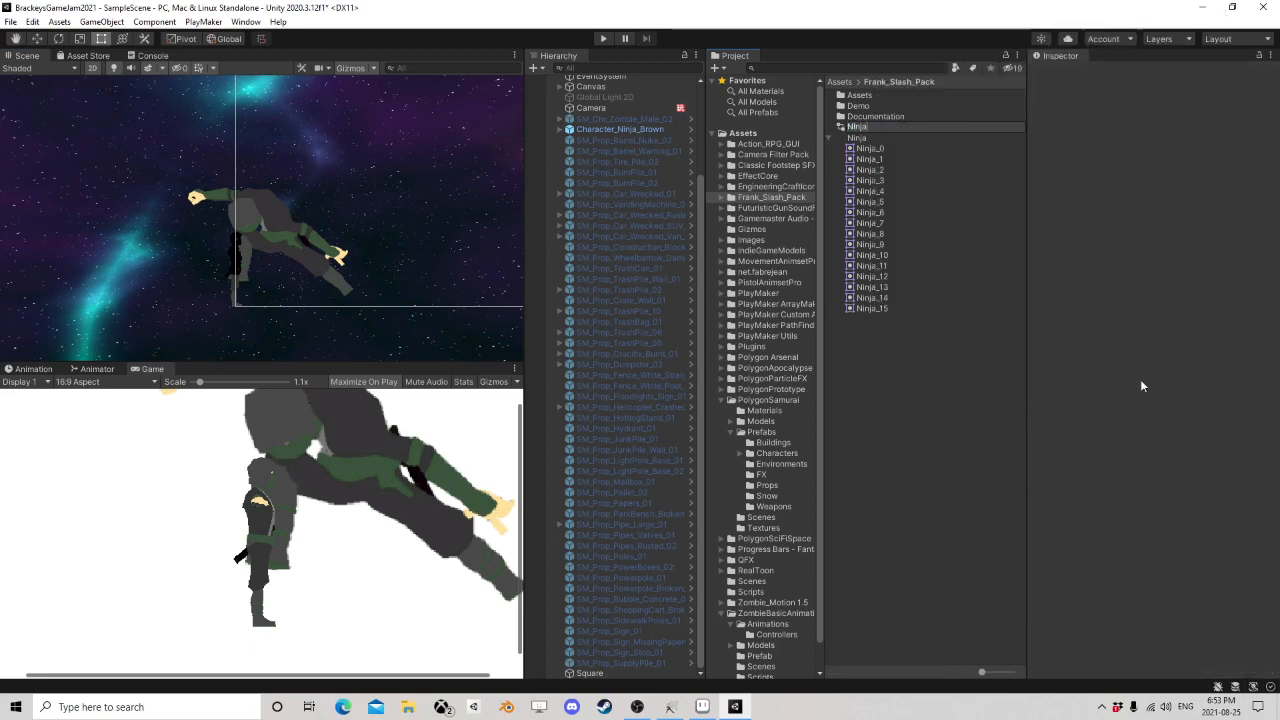
pyautogui.write('Sprite')
pyautogui.press('Return')
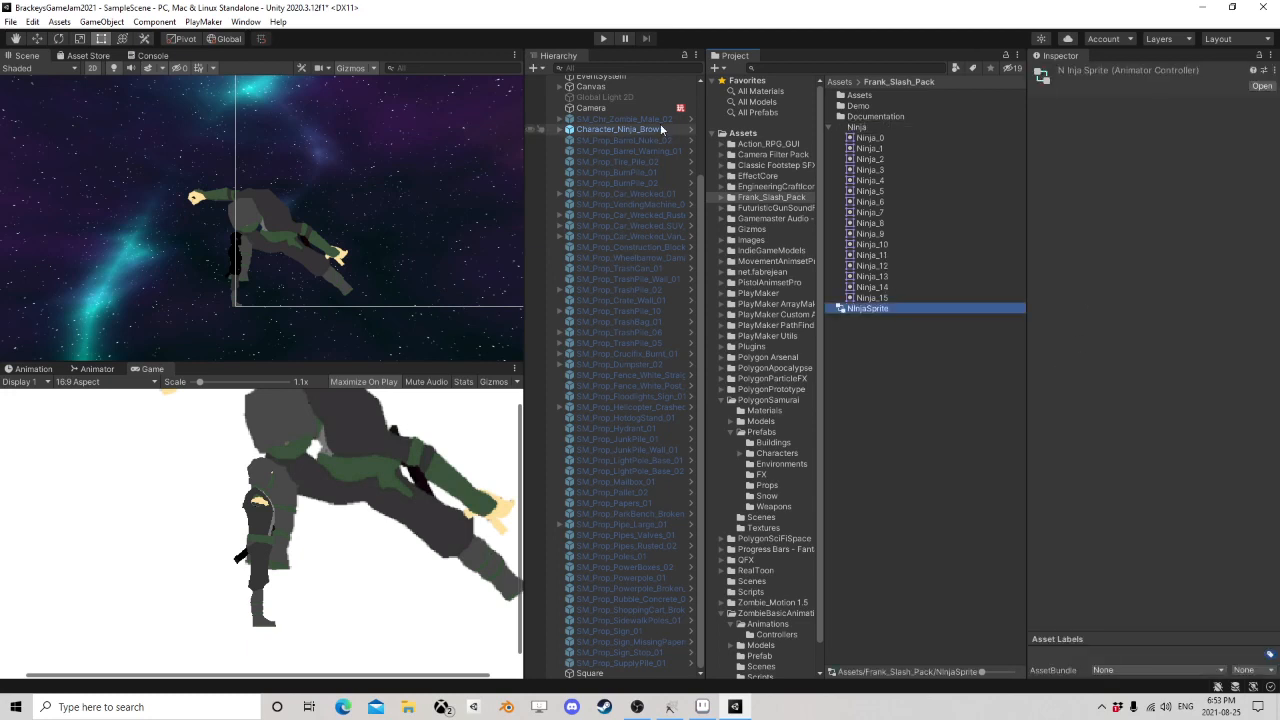
# - Add an Animator component to the Square object and assign the NInjaSprite controller to it
pyautogui.scroll(3, 611, 135)
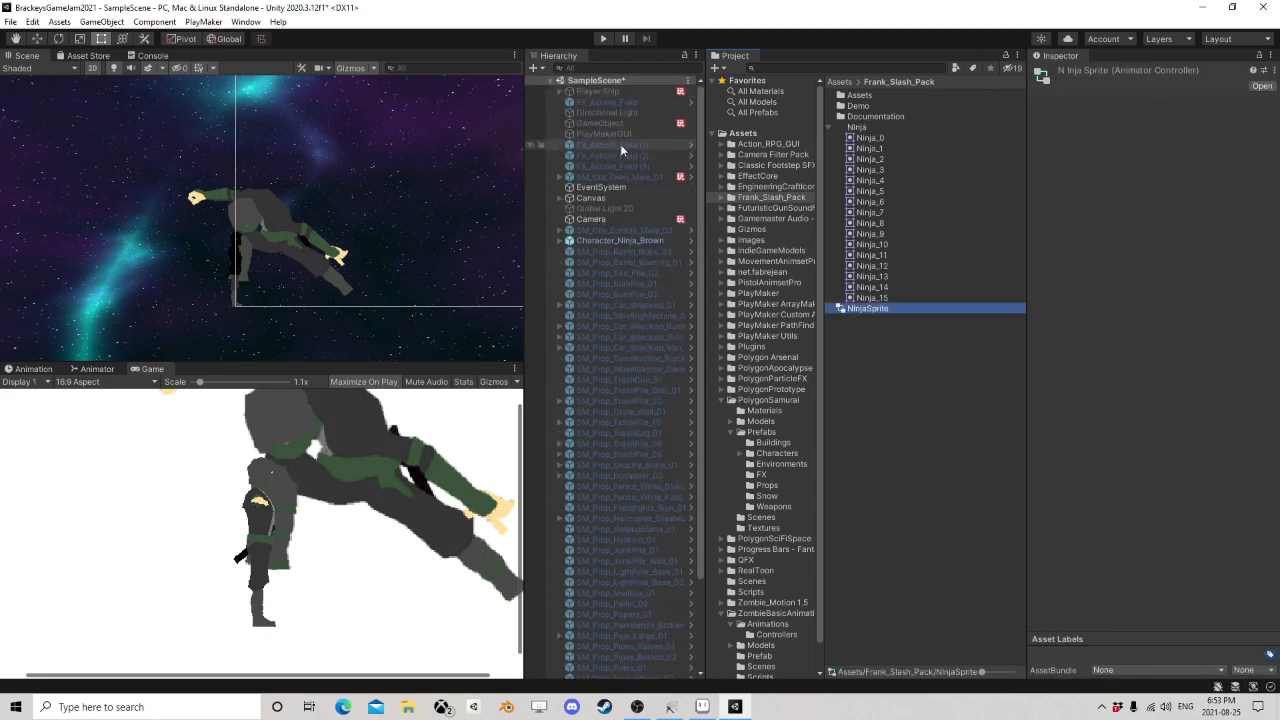
pyautogui.scroll(-3, 625, 250)
pyautogui.click(590, 673)
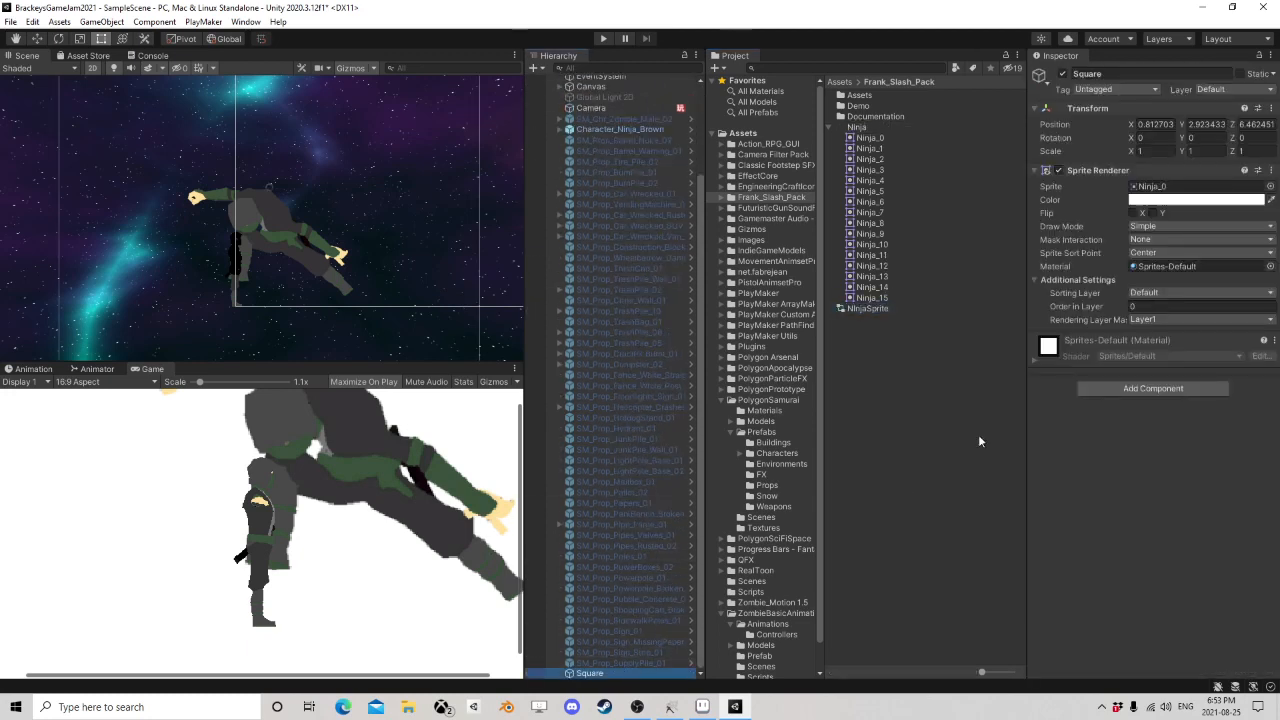
pyautogui.click(1145, 388)
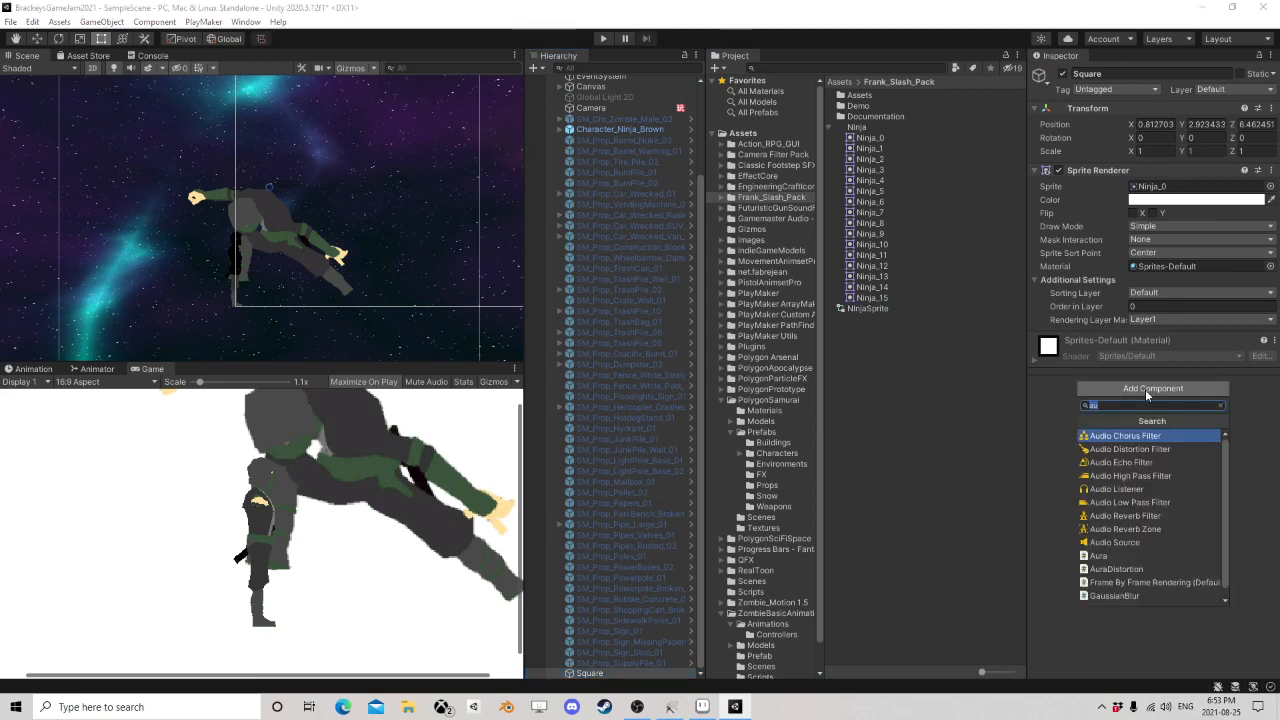
pyautogui.write('animator')
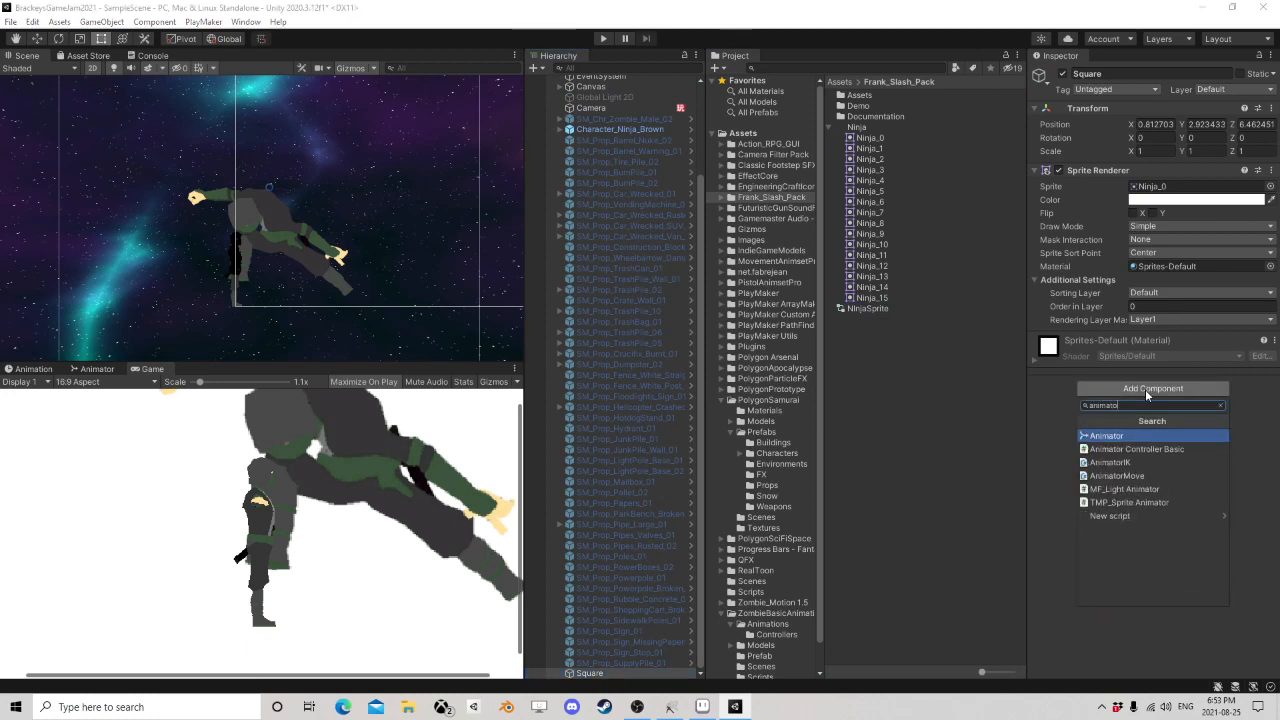
pyautogui.click(1126, 440)
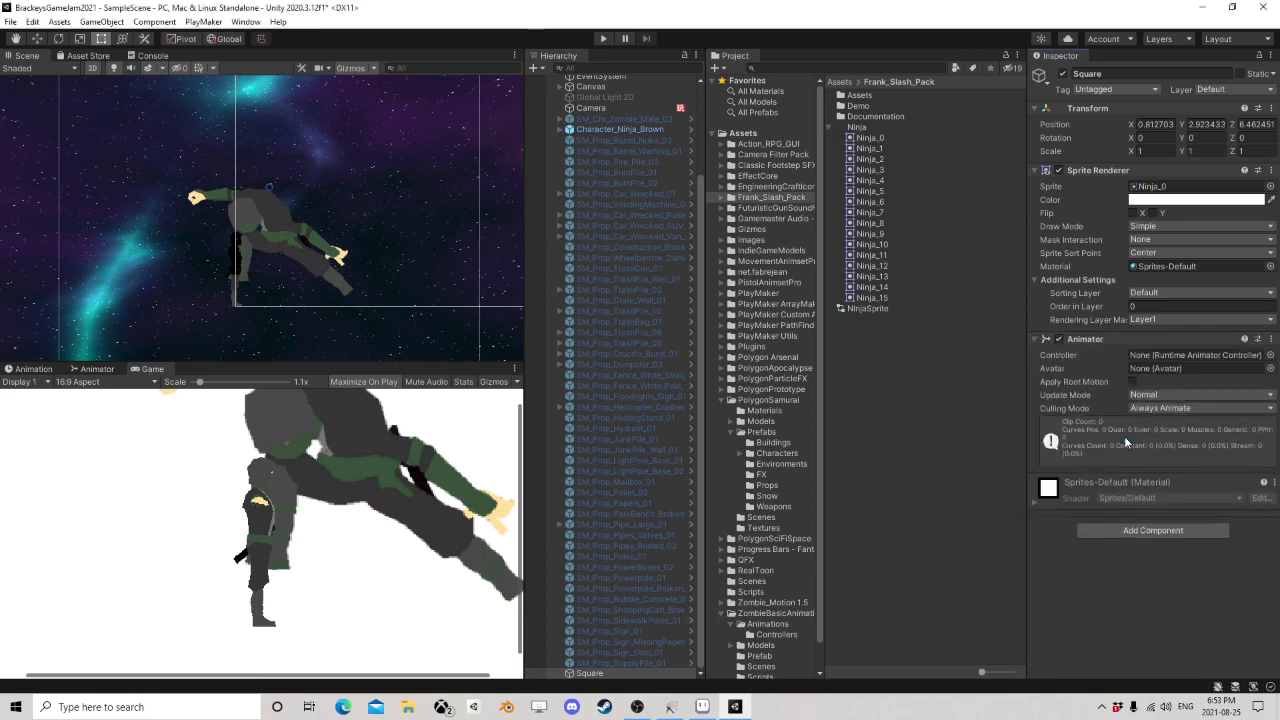
pyautogui.moveTo(868, 309); pyautogui.dragTo(1155, 361)
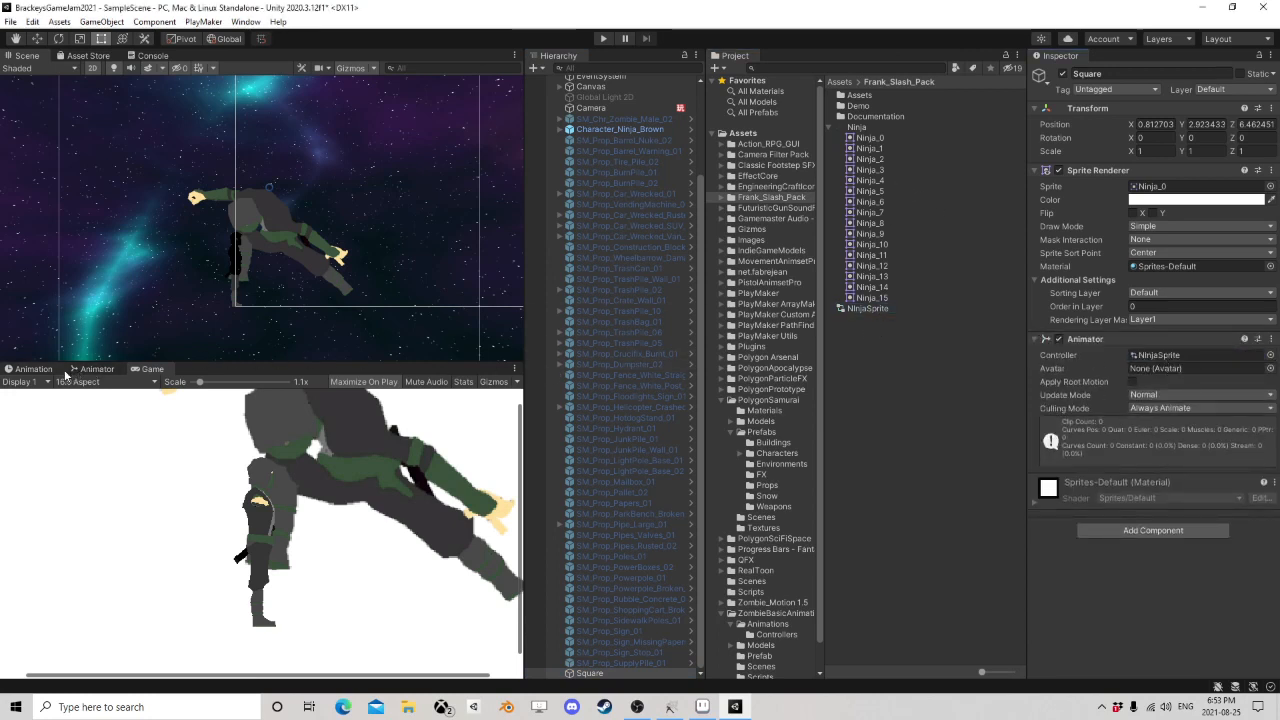
# - Create an animation clip for the Square object and save it as Attack in Frank_Slash_Pack
pyautogui.click(33, 369)
pyautogui.click(357, 551)
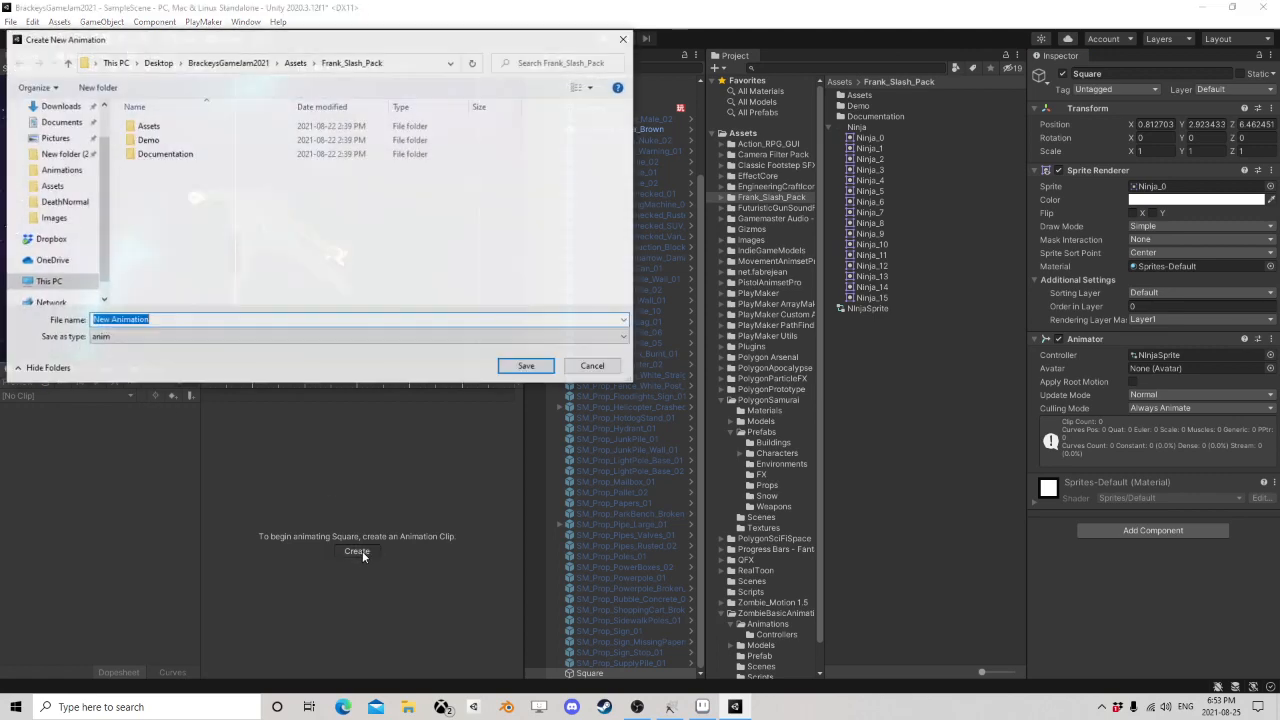
pyautogui.write('Attack')
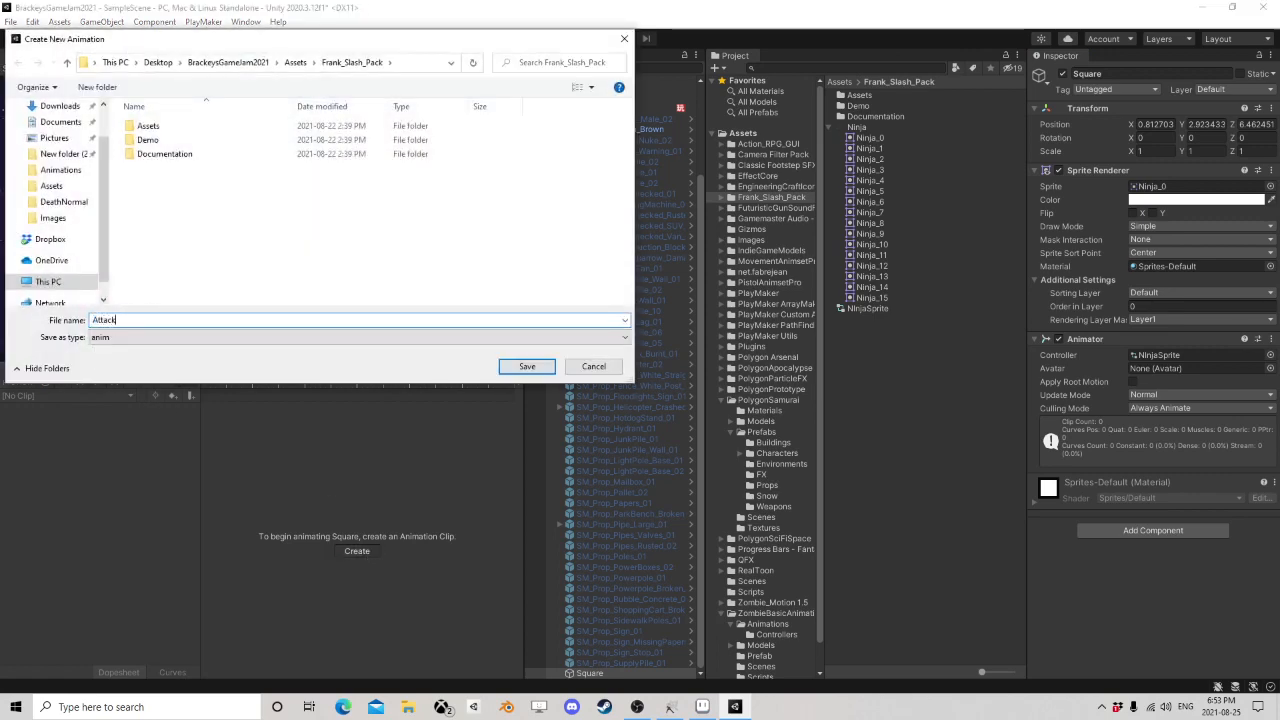
pyautogui.press('Return')
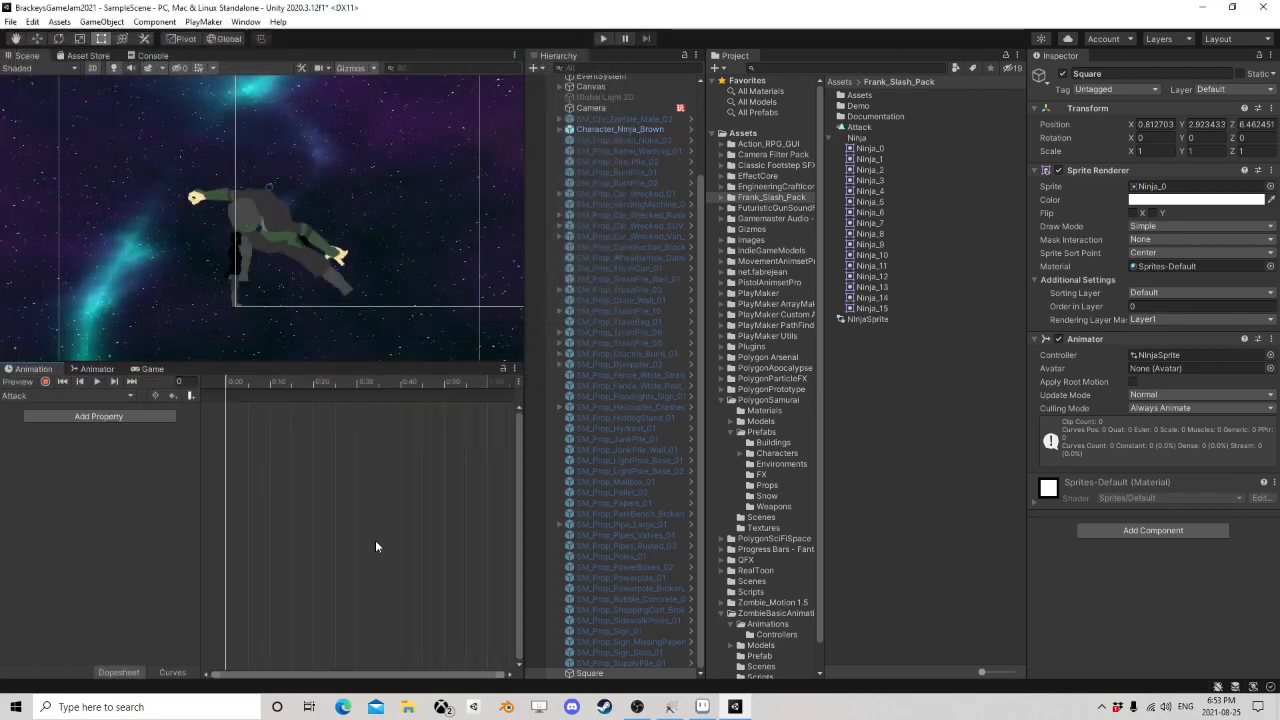
# - Add sprites Ninja_0 through Ninja_15 as keyframes to the Attack clip's timeline and play the preview
pyautogui.click(870, 149)
pyautogui.keyDown('shift'); pyautogui.click(873, 308); pyautogui.keyUp('shift')
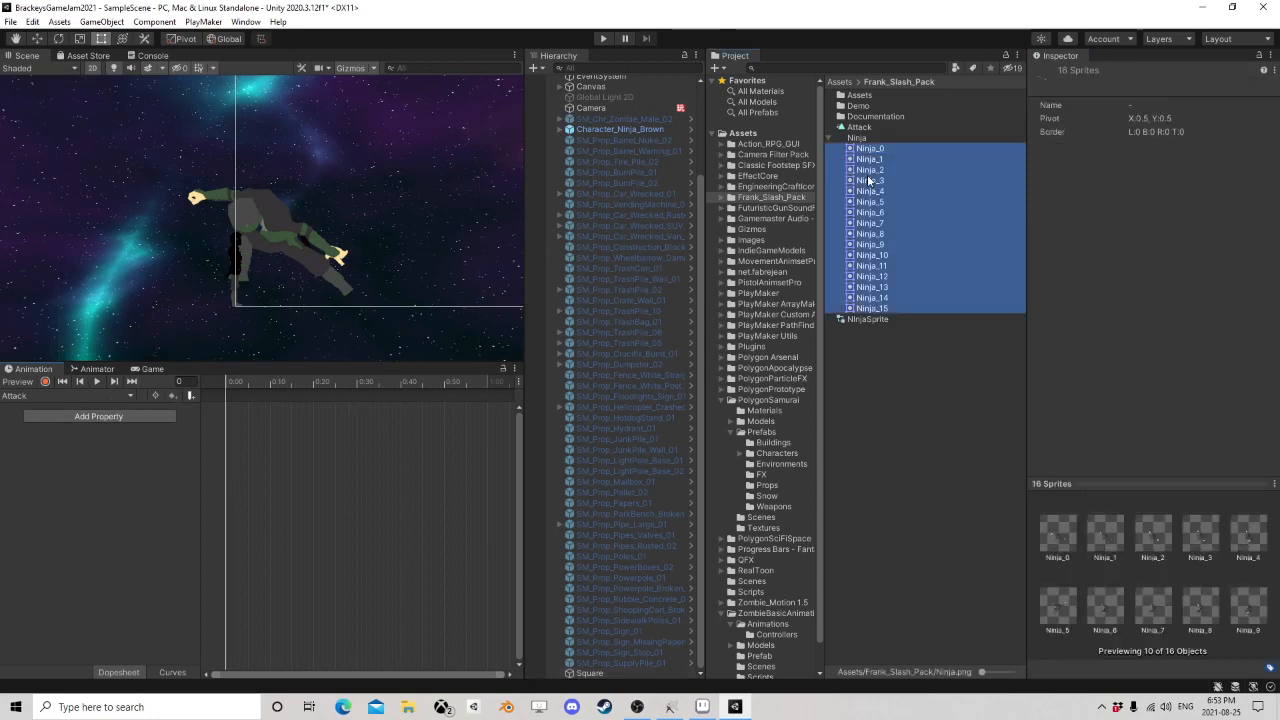
pyautogui.moveTo(868, 180); pyautogui.dragTo(257, 420)
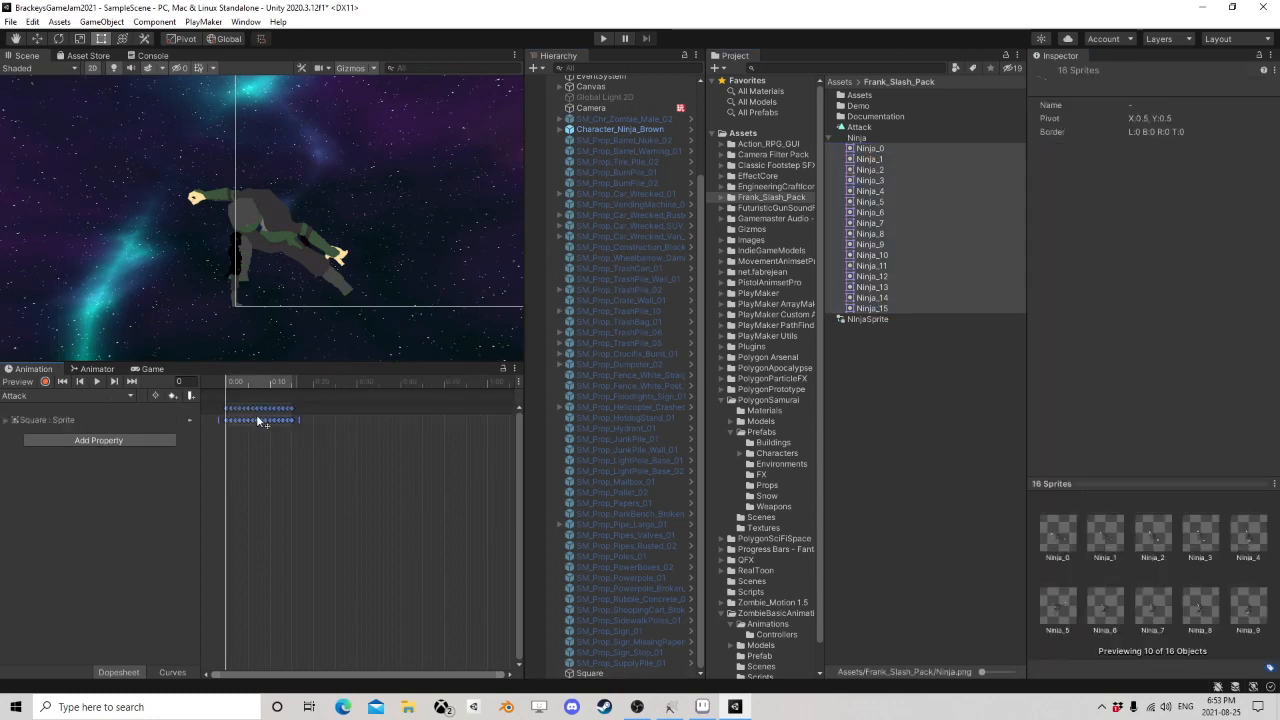
pyautogui.click(97, 381)
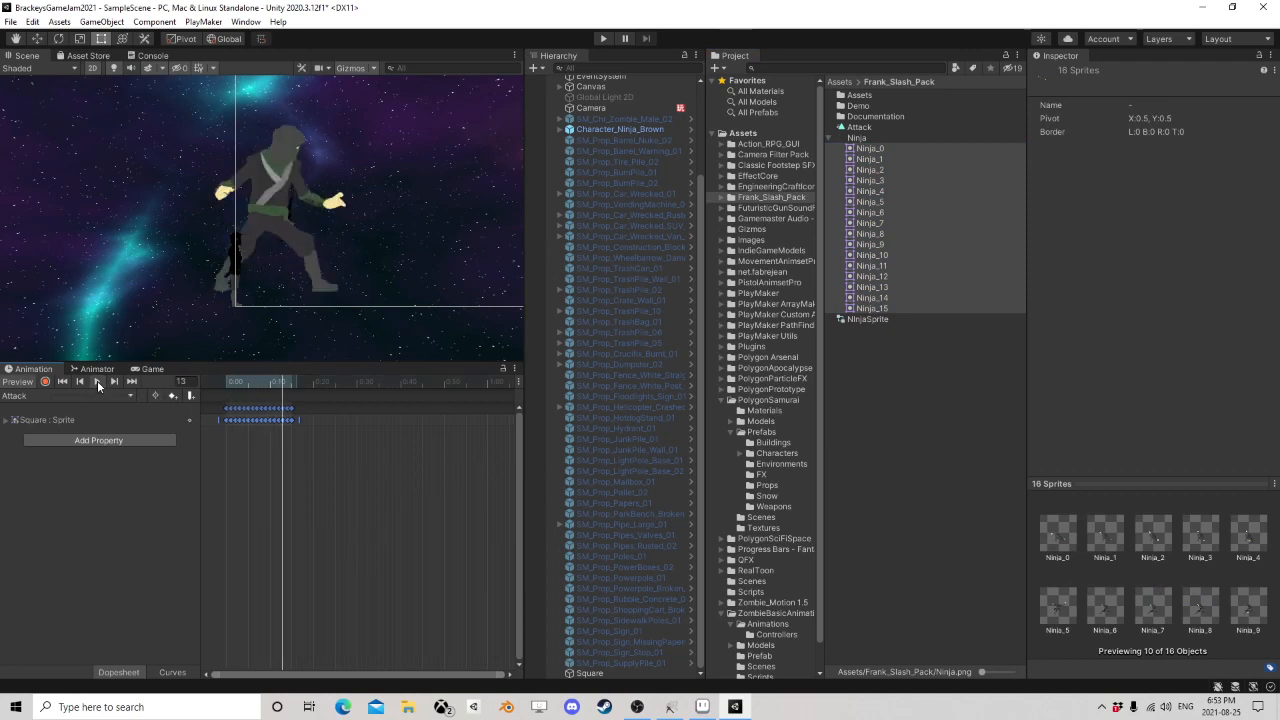
# - Slow the Attack animation by stretching its keyframes to end at about 1:30 on the timeline, then deselect them
pyautogui.moveTo(299, 421); pyautogui.dragTo(455, 418)
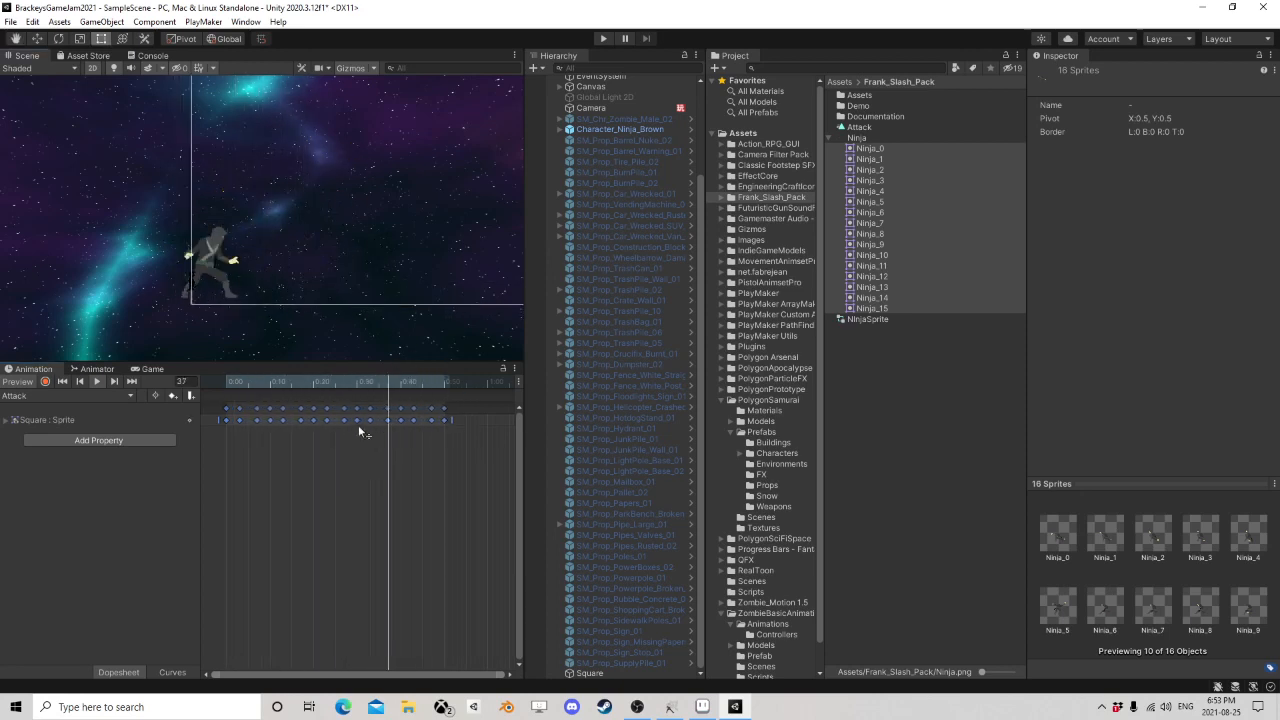
pyautogui.scroll(-3, 365, 425)
pyautogui.moveTo(372, 420); pyautogui.dragTo(438, 420)
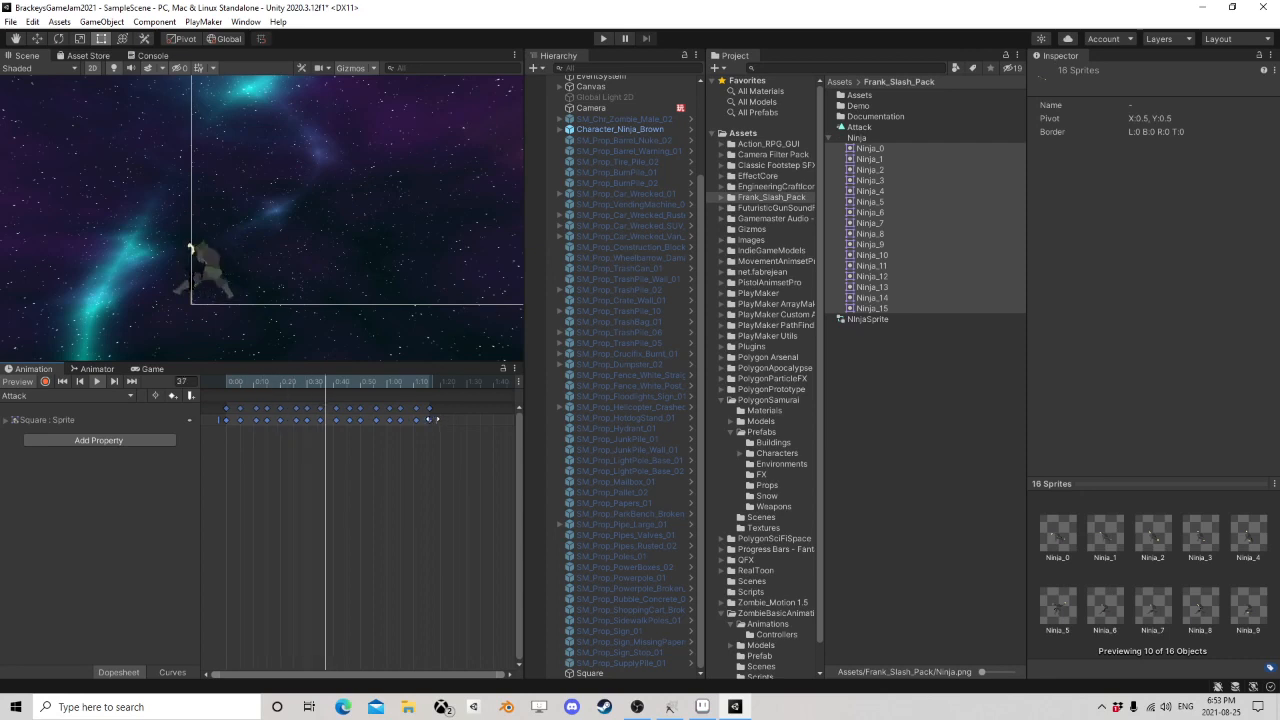
pyautogui.moveTo(437, 419); pyautogui.dragTo(473, 421)
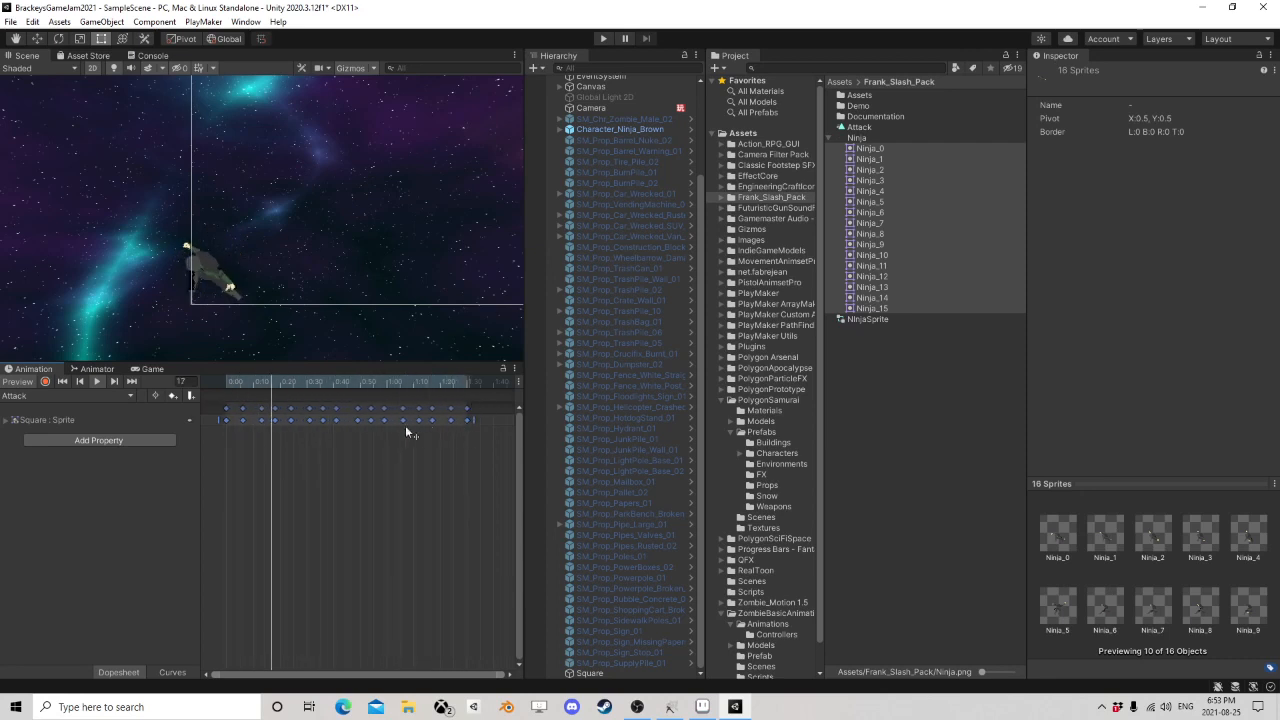
pyautogui.click(352, 461)
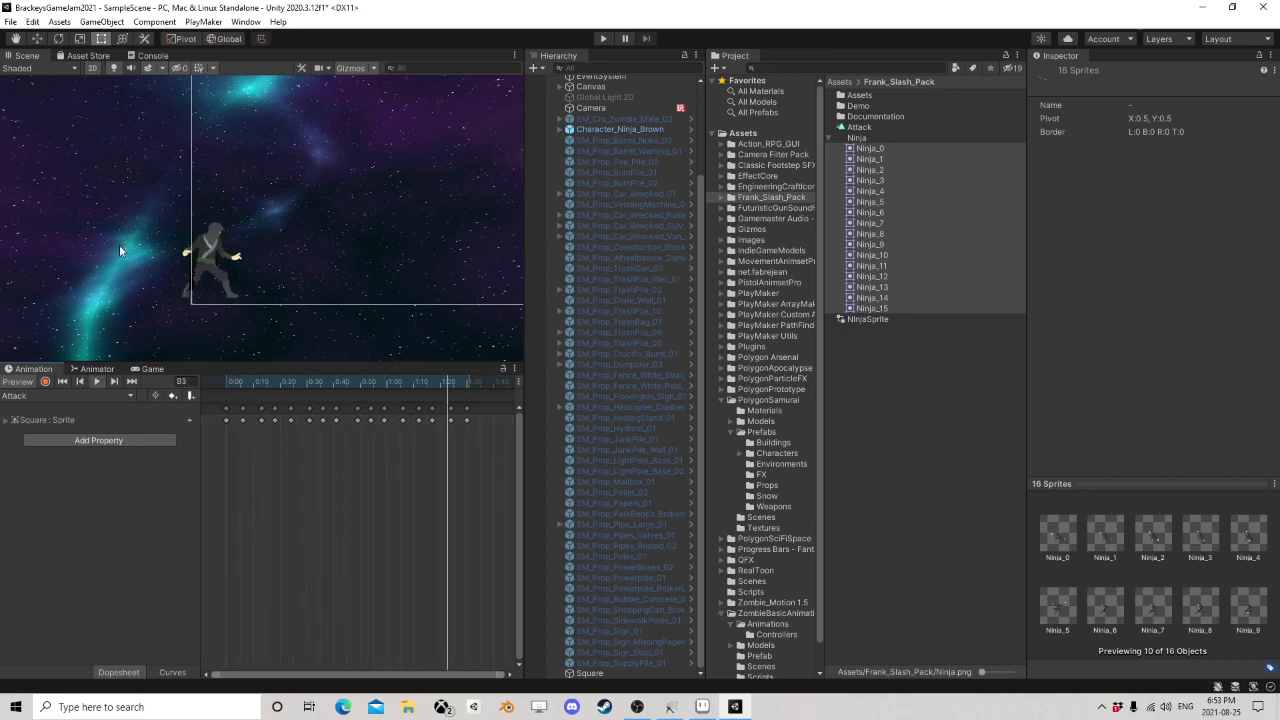
# - Show the Square object's state graph in the Animator and move the Attack state clear of Any State
pyautogui.click(97, 369)
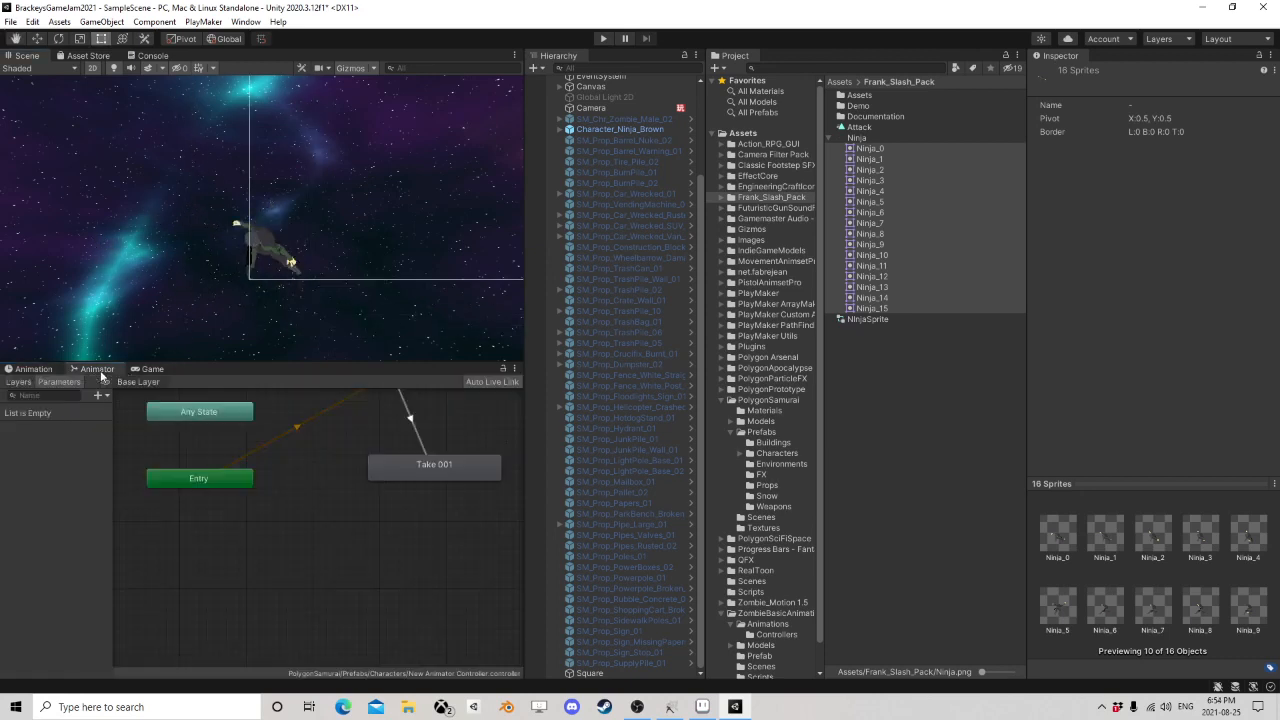
pyautogui.click(398, 478)
pyautogui.scroll(-4, 335, 418)
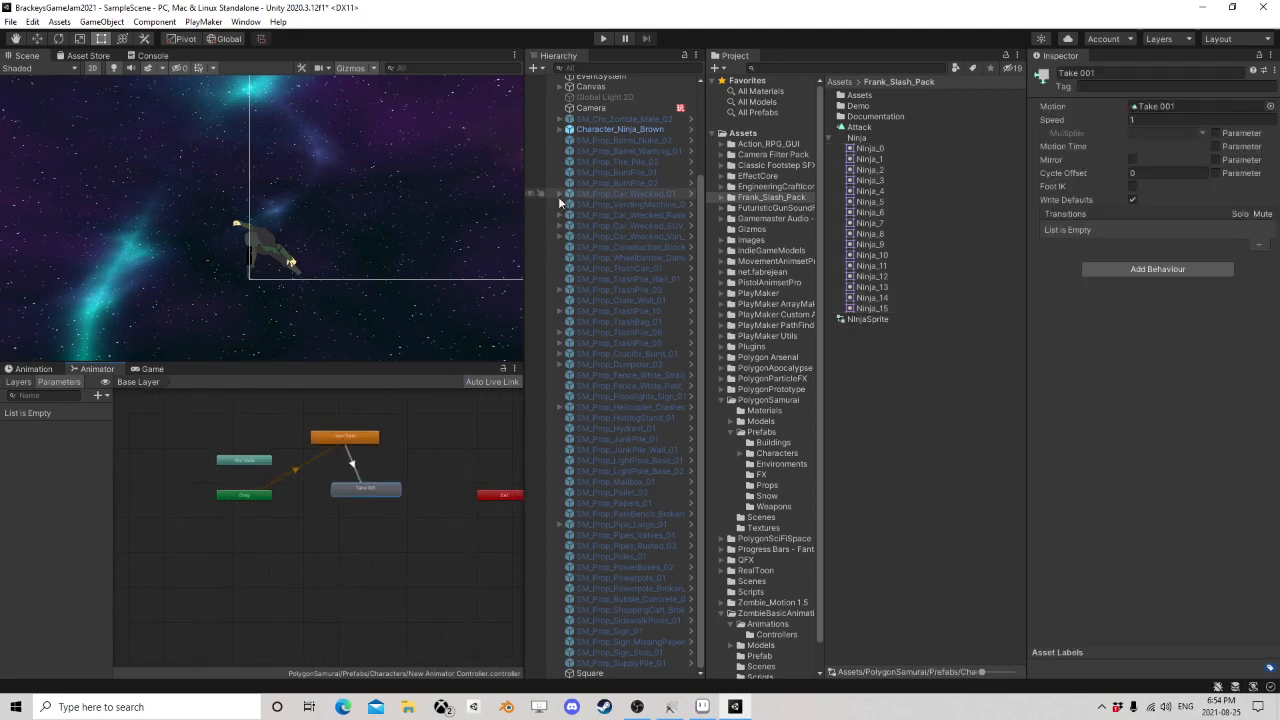
pyautogui.click(597, 674)
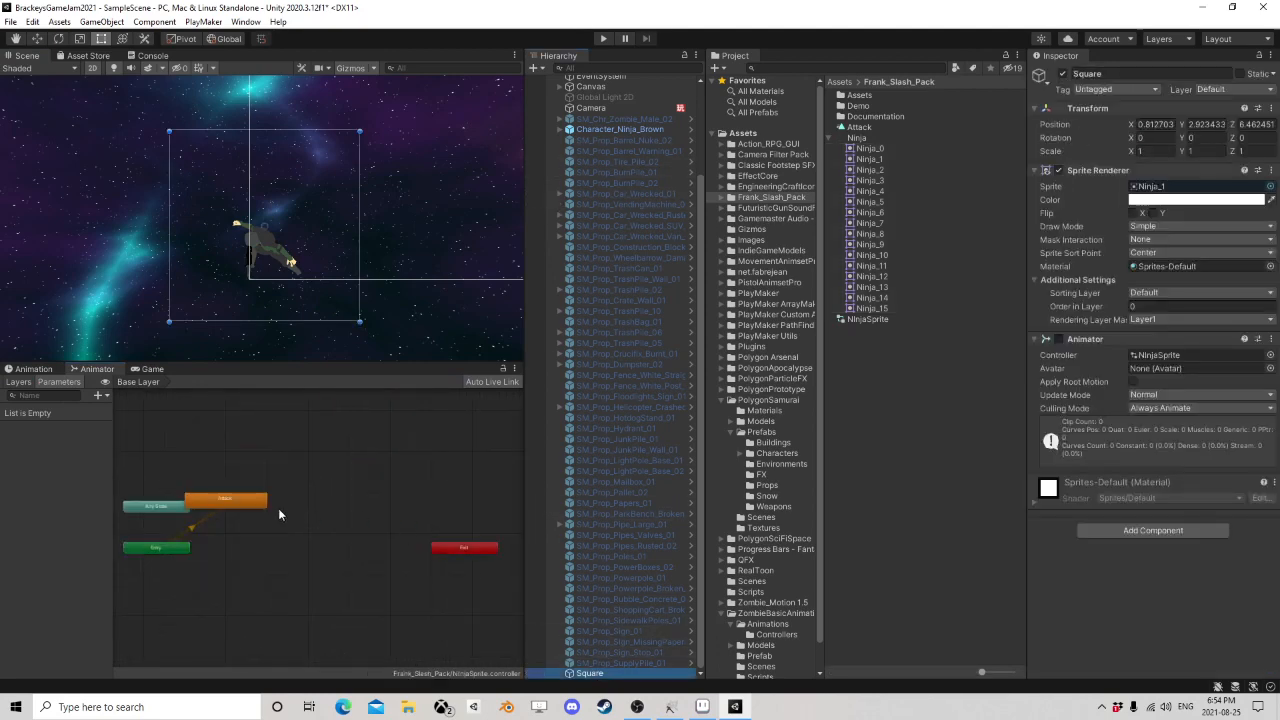
pyautogui.moveTo(222, 507); pyautogui.dragTo(376, 458)
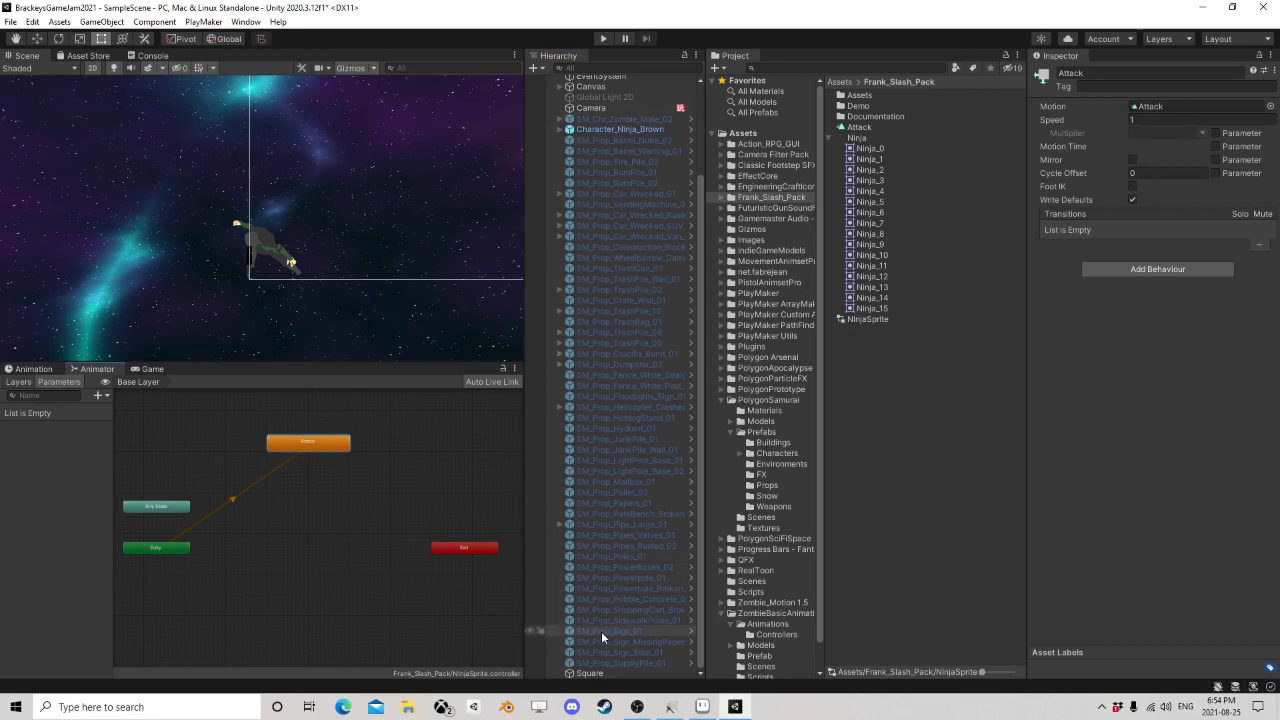
# - Rename the Square object in the scene hierarchy as NinajPlayer
pyautogui.click(606, 675)
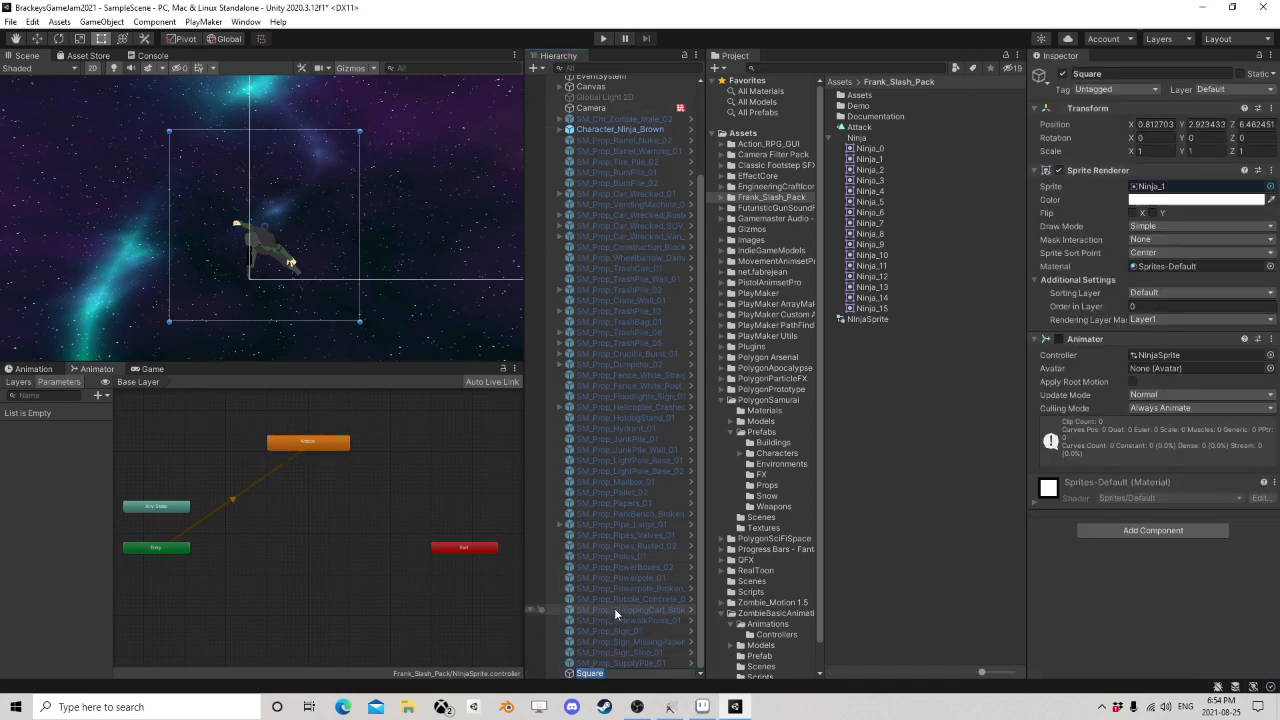
pyautogui.write('NinjaPlayer')
pyautogui.press('Return')
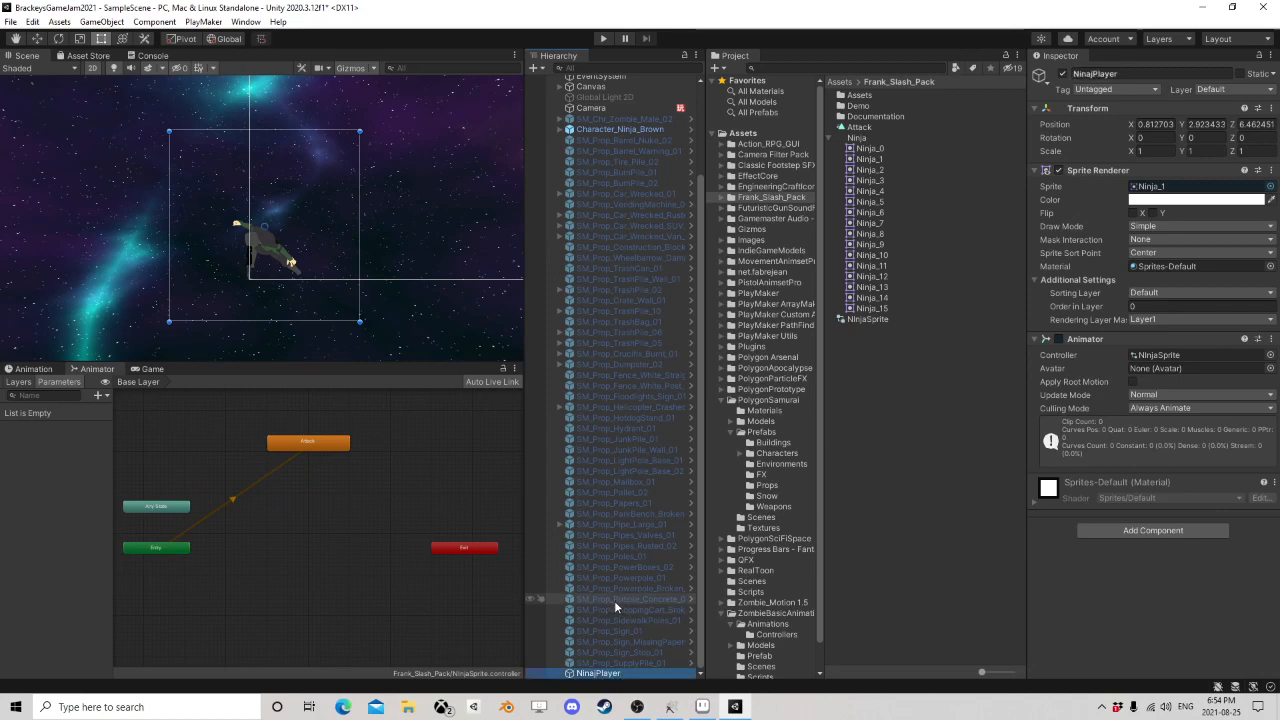
# - Turn off the scene's 2D view and examine the NinajPlayer sprite from several 3D angles
pyautogui.moveTo(403, 263); pyautogui.dragTo(218, 168, button='middle')
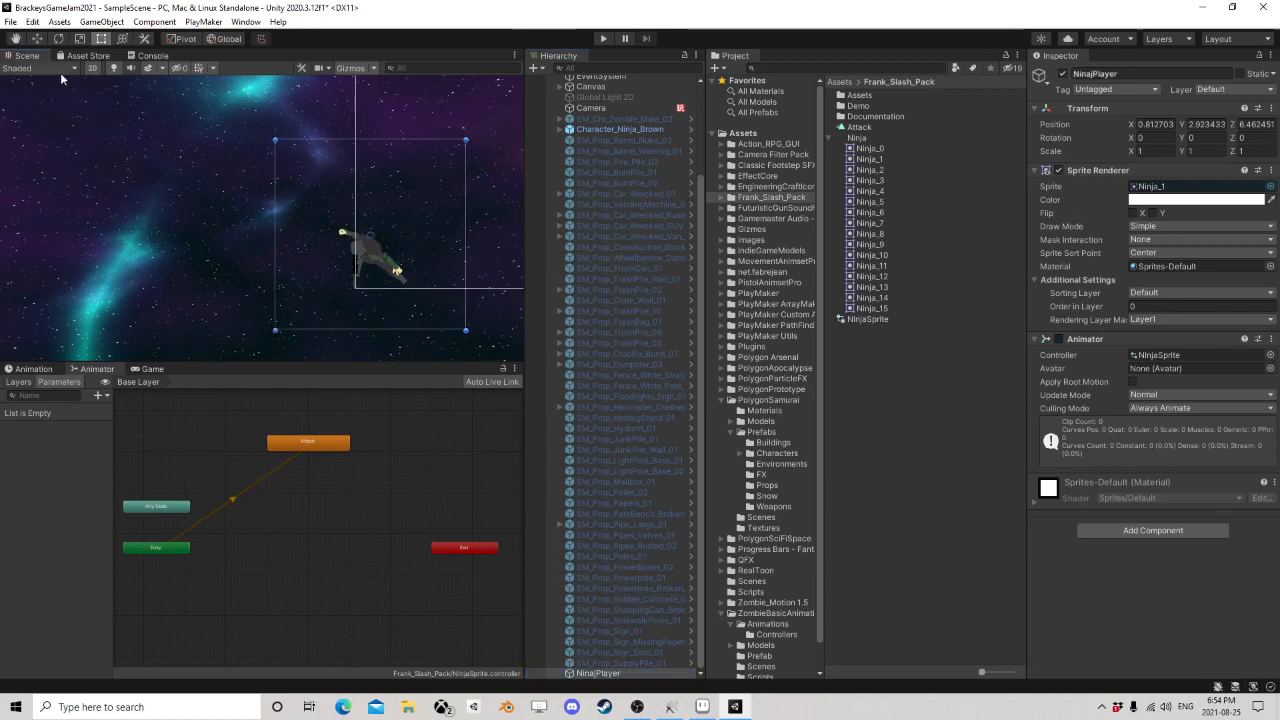
pyautogui.click(90, 68)
pyautogui.moveTo(257, 281); pyautogui.dragTo(230, 215, button='middle')
pyautogui.keyDown('alt'); pyautogui.moveTo(400, 150); pyautogui.dragTo(161, 196); pyautogui.keyUp('alt')
pyautogui.moveTo(384, 270); pyautogui.dragTo(45, 226, button='middle')
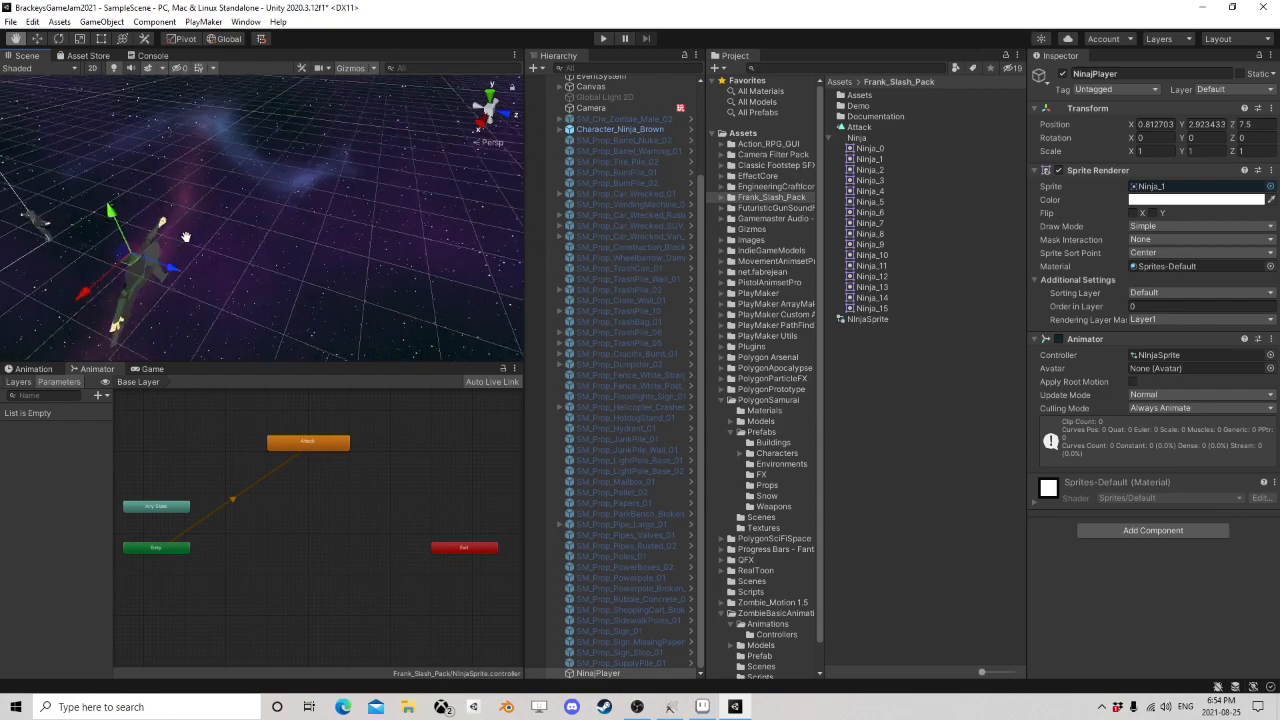
pyautogui.keyDown('alt'); pyautogui.moveTo(36, 218); pyautogui.dragTo(94, 166); pyautogui.keyUp('alt')
pyautogui.moveTo(306, 270); pyautogui.dragTo(237, 207, button='middle')
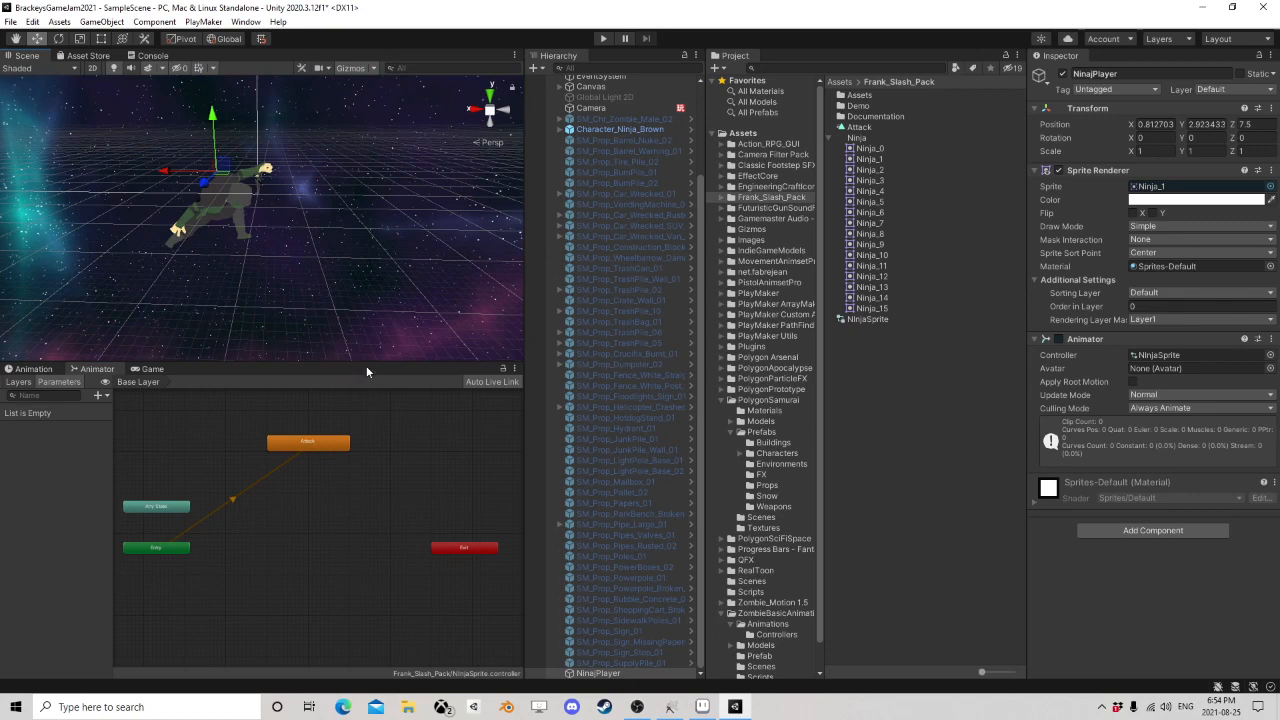
# - Open the GameScene scene, saving the changes made to SampleScene
pyautogui.click(10, 21)
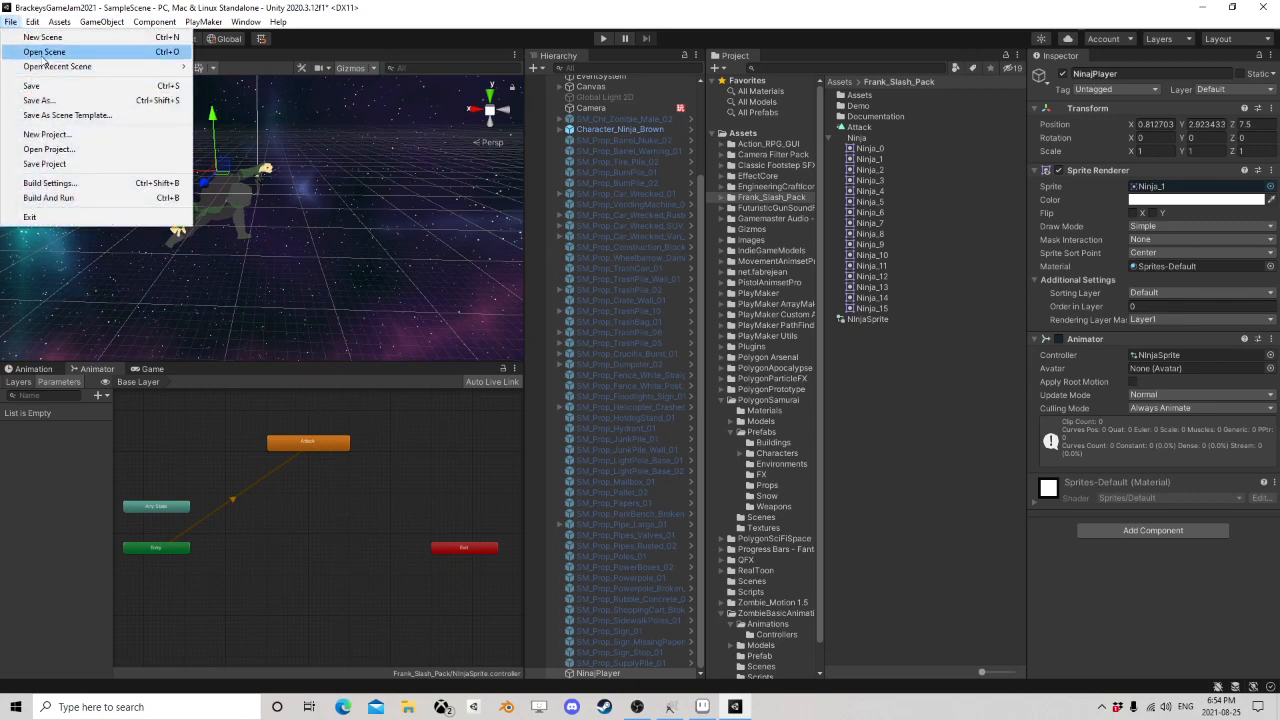
pyautogui.click(45, 55)
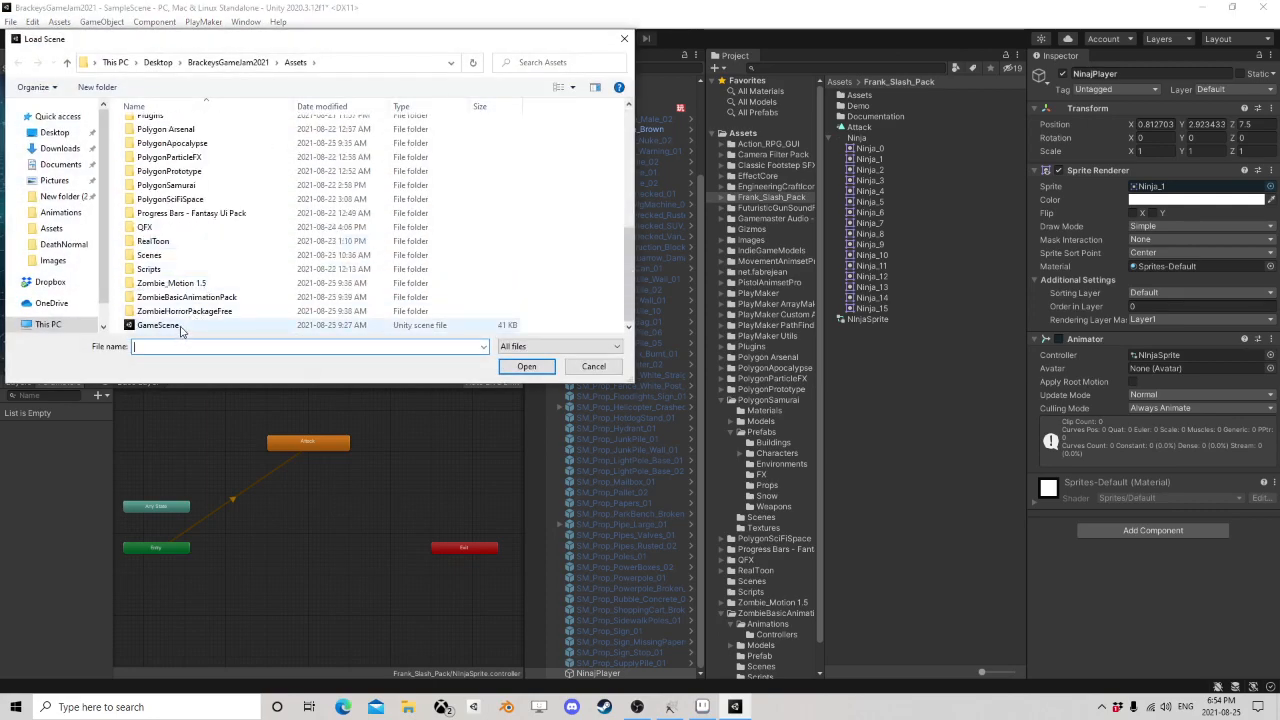
pyautogui.doubleClick(160, 325)
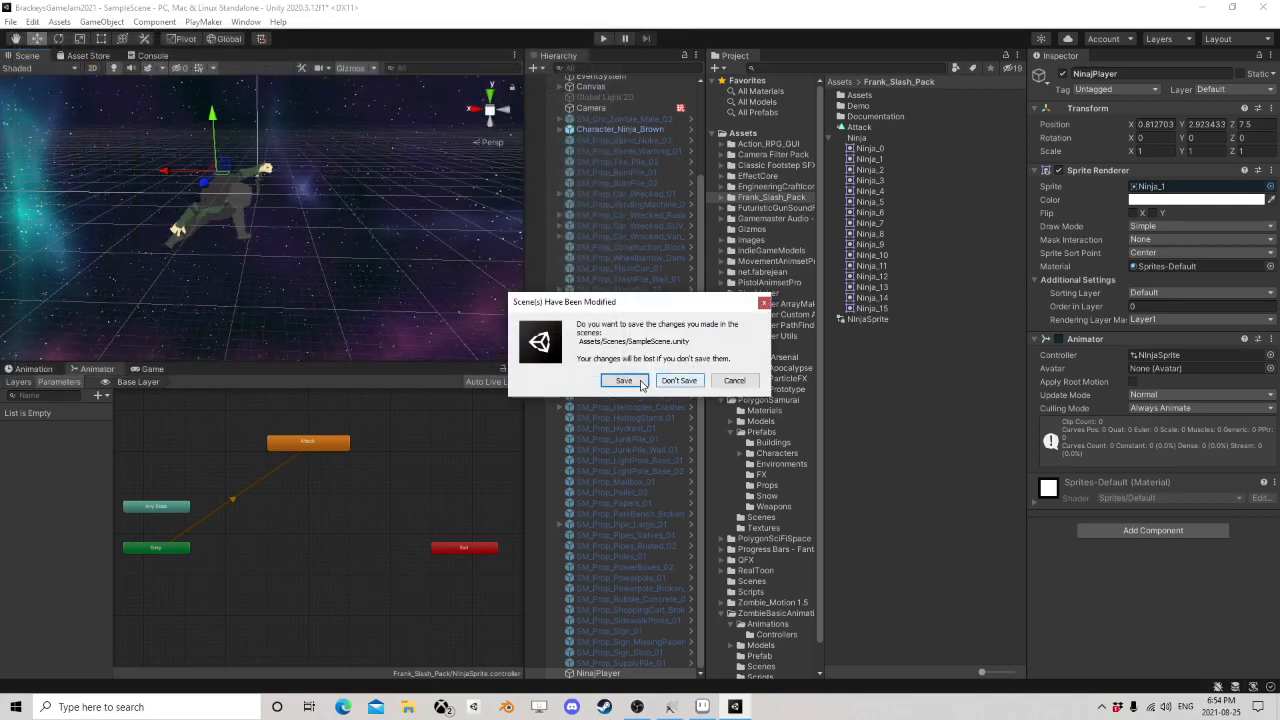
pyautogui.click(624, 381)
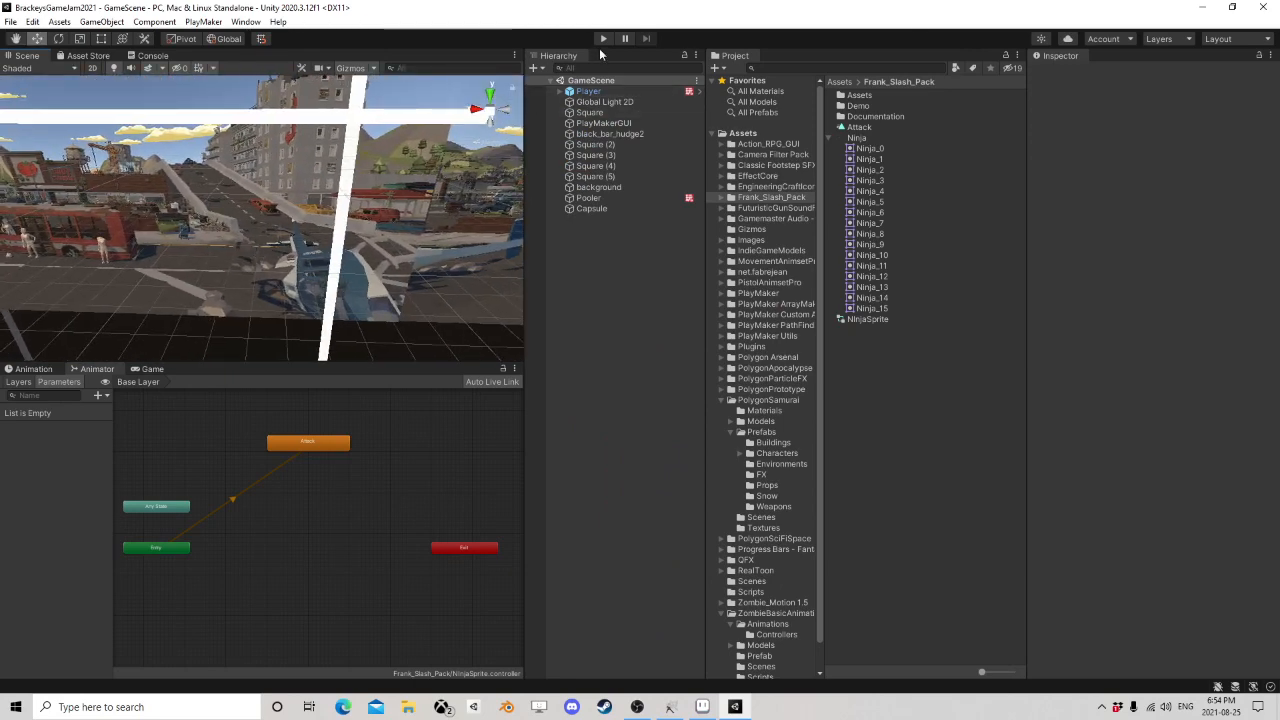
# - Play GameScene and test running the character right and left along the street
pyautogui.click(603, 39)
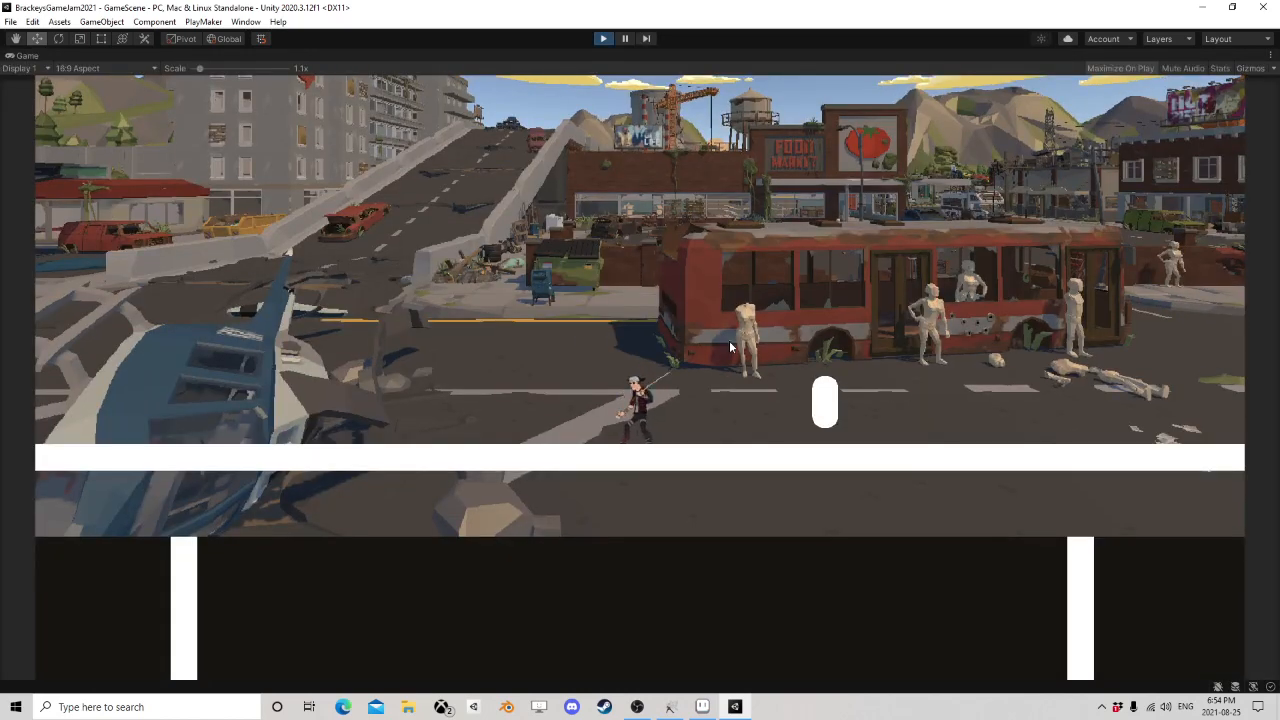
pyautogui.press('d')
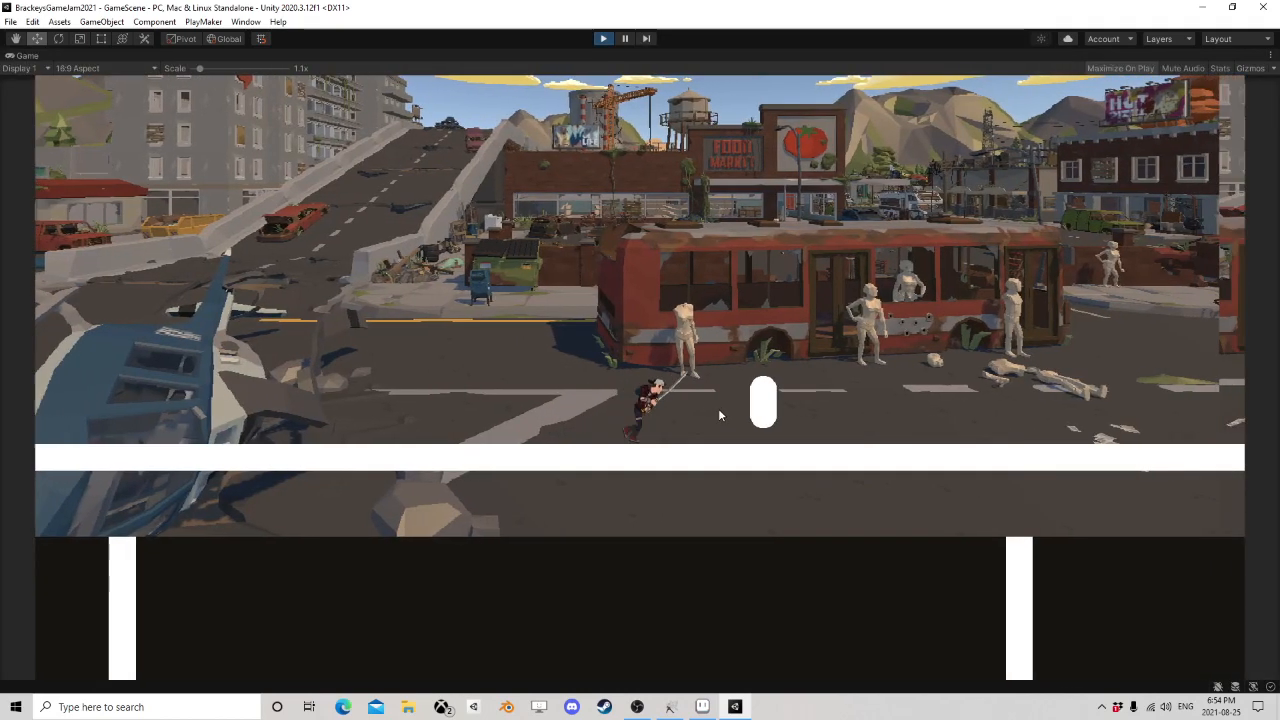
pyautogui.press('a')
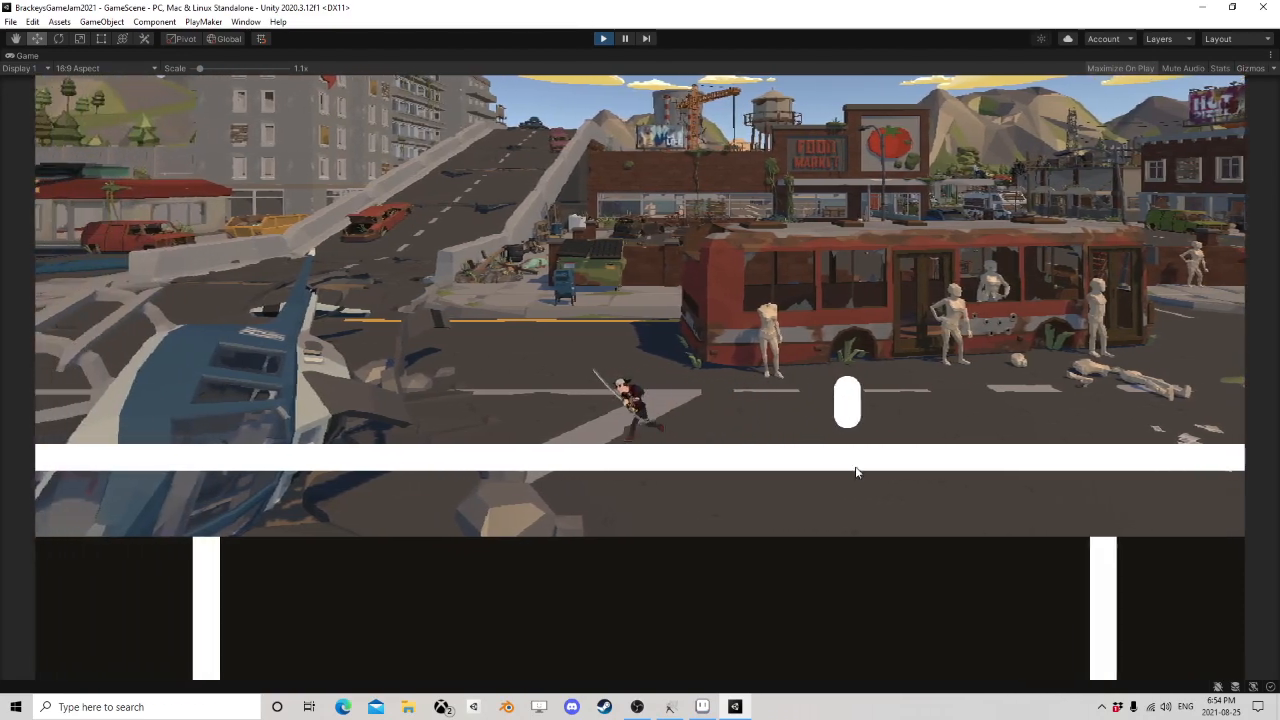
pyautogui.press('d')
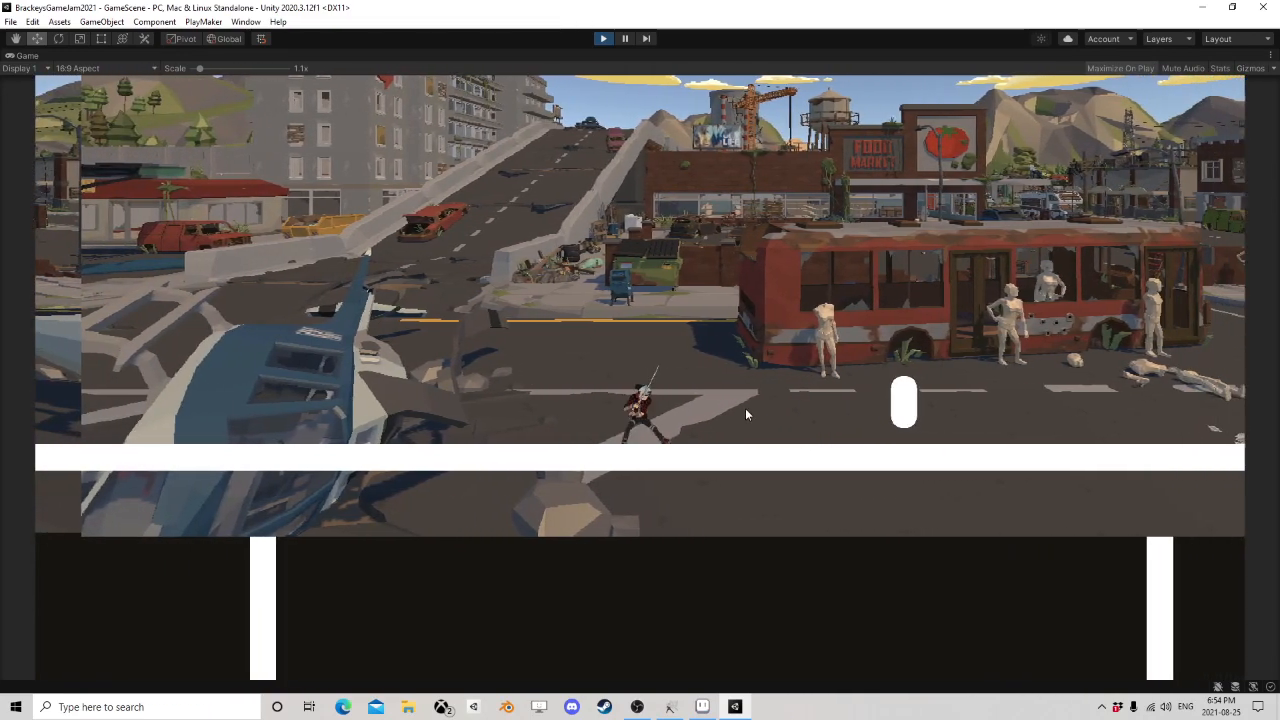
# - Test the character's pistol by aiming upward to the right and firing several shots
pyautogui.rightClick(818, 217)
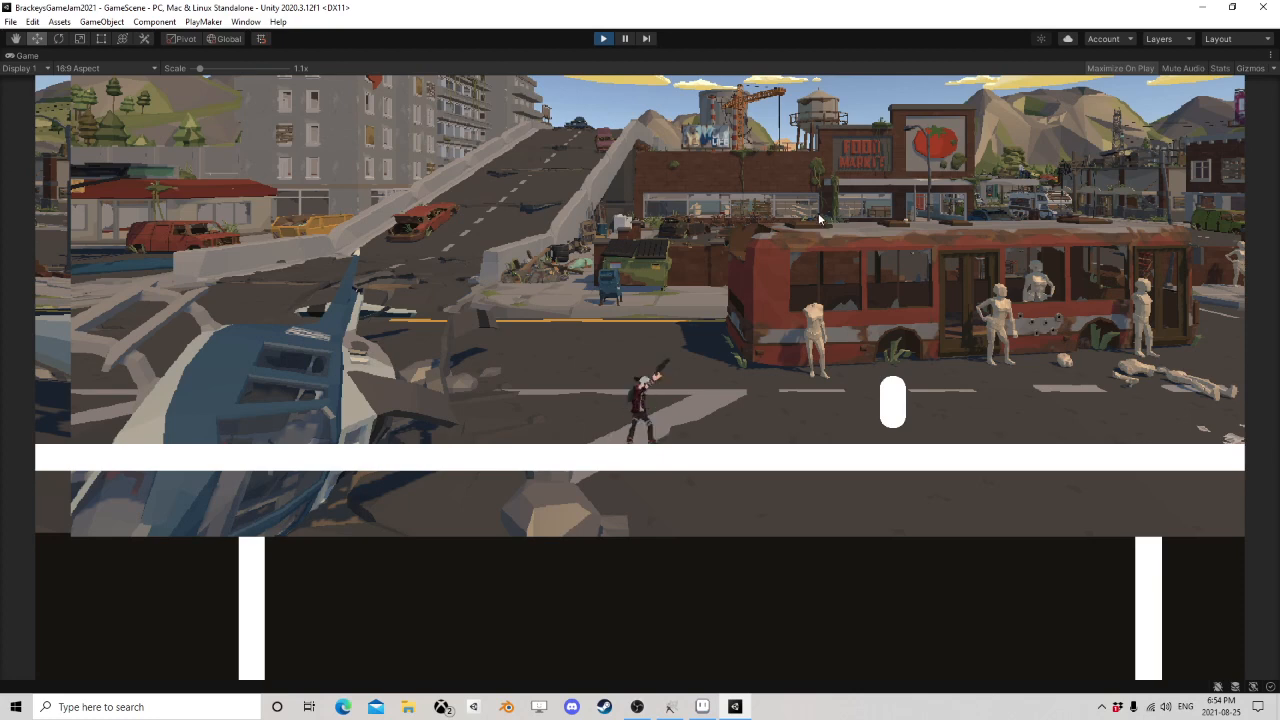
pyautogui.moveTo(918, 126); pyautogui.dragTo(1088, 200)
pyautogui.click(1060, 190)
pyautogui.click(960, 150)
pyautogui.click(900, 110)
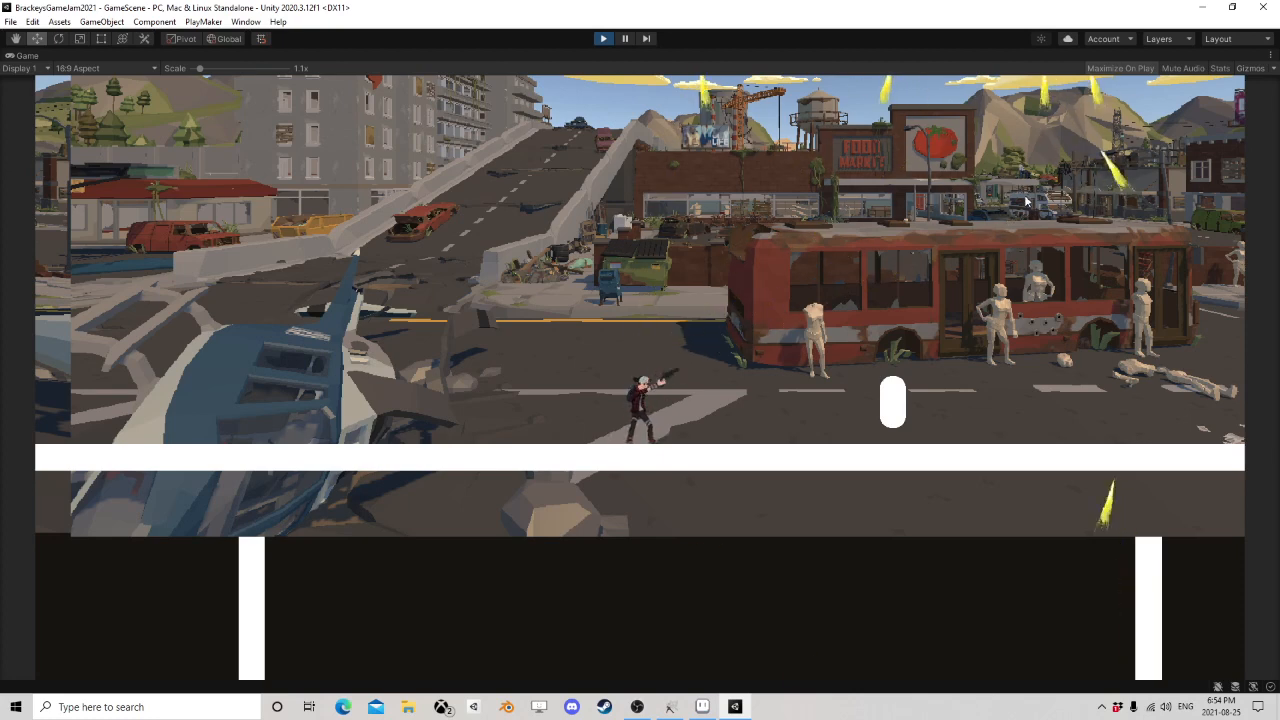
pyautogui.click(848, 80)
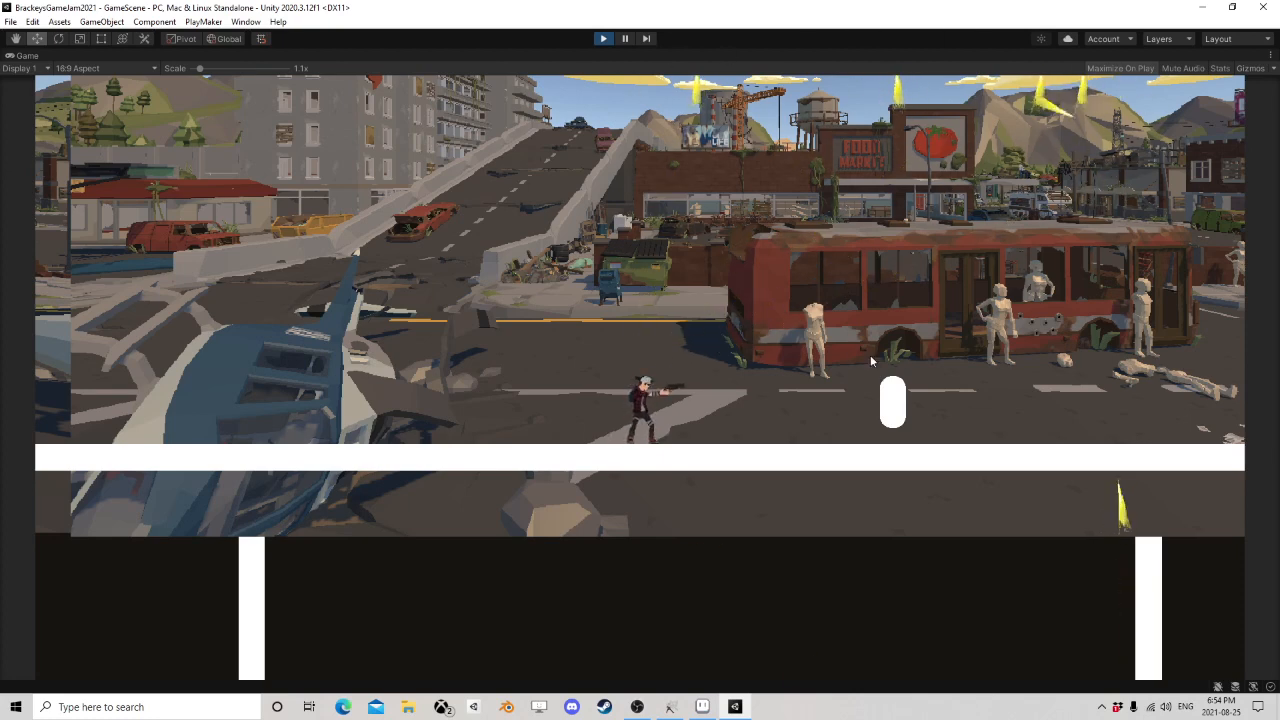
# - Test a sword slash, followed by running in both directions and jumping
pyautogui.click(300, 328)
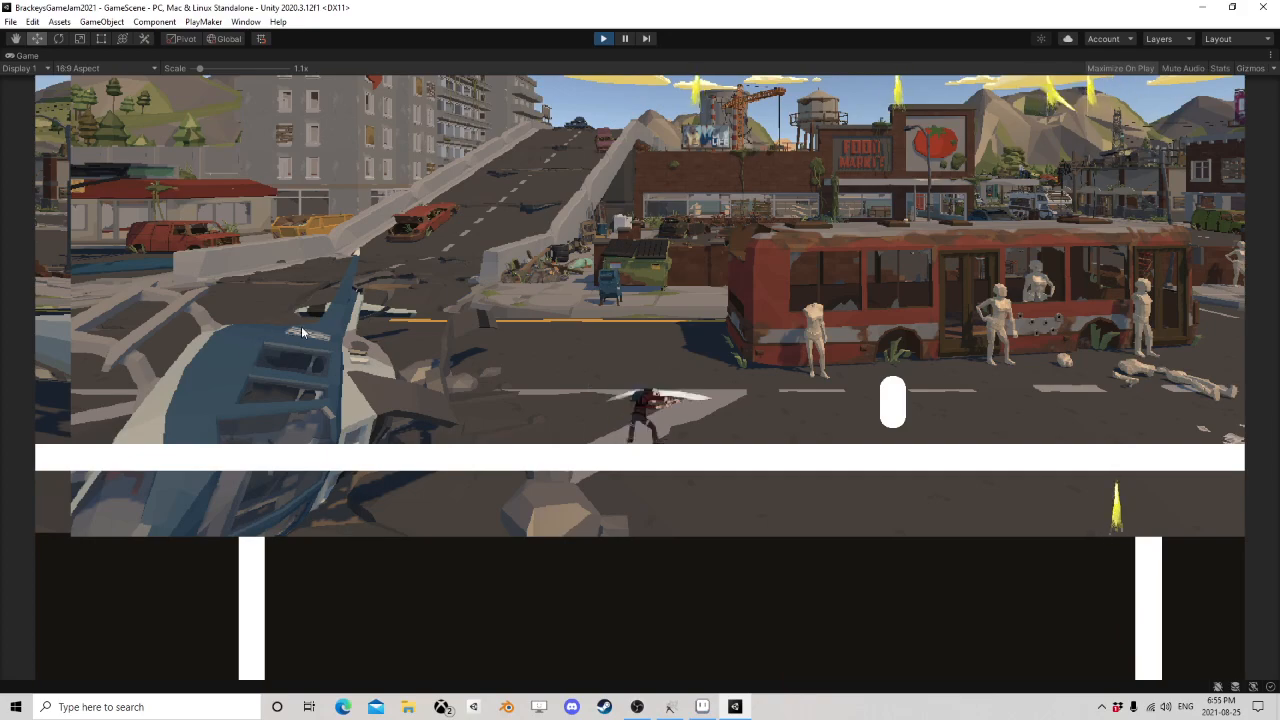
pyautogui.press('d')
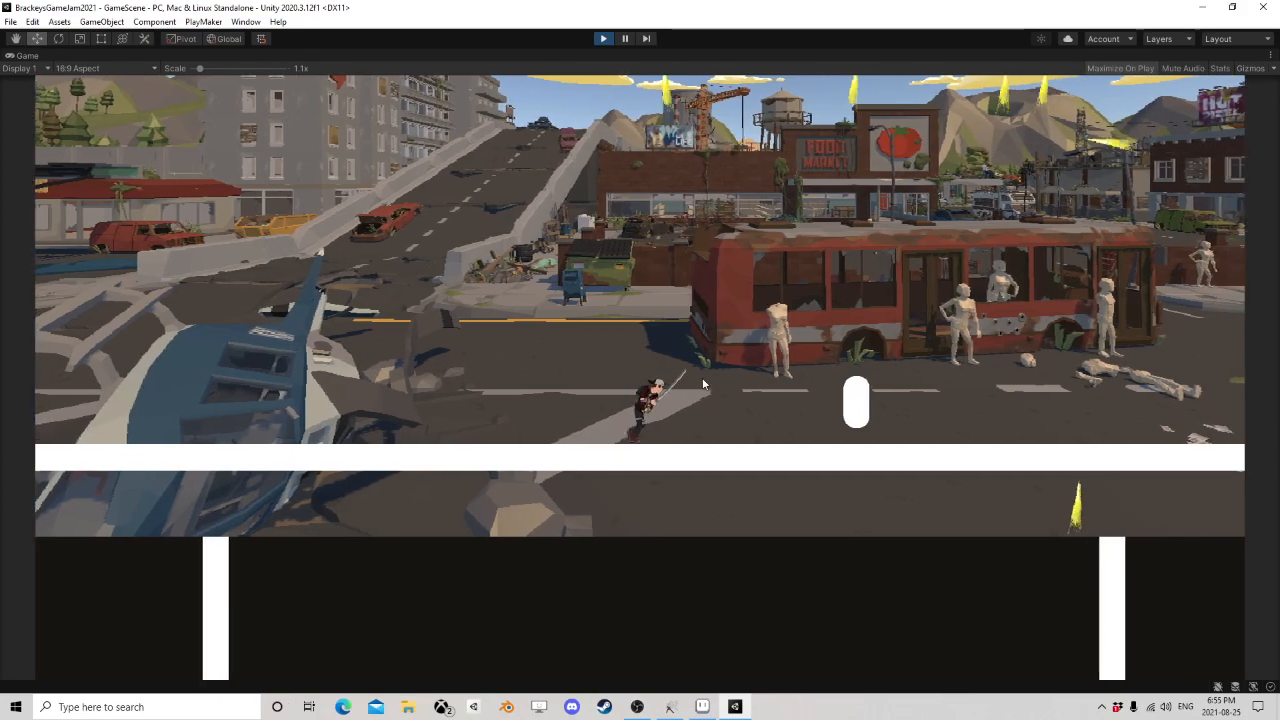
pyautogui.press('a')
pyautogui.press('space')
pyautogui.press('d')
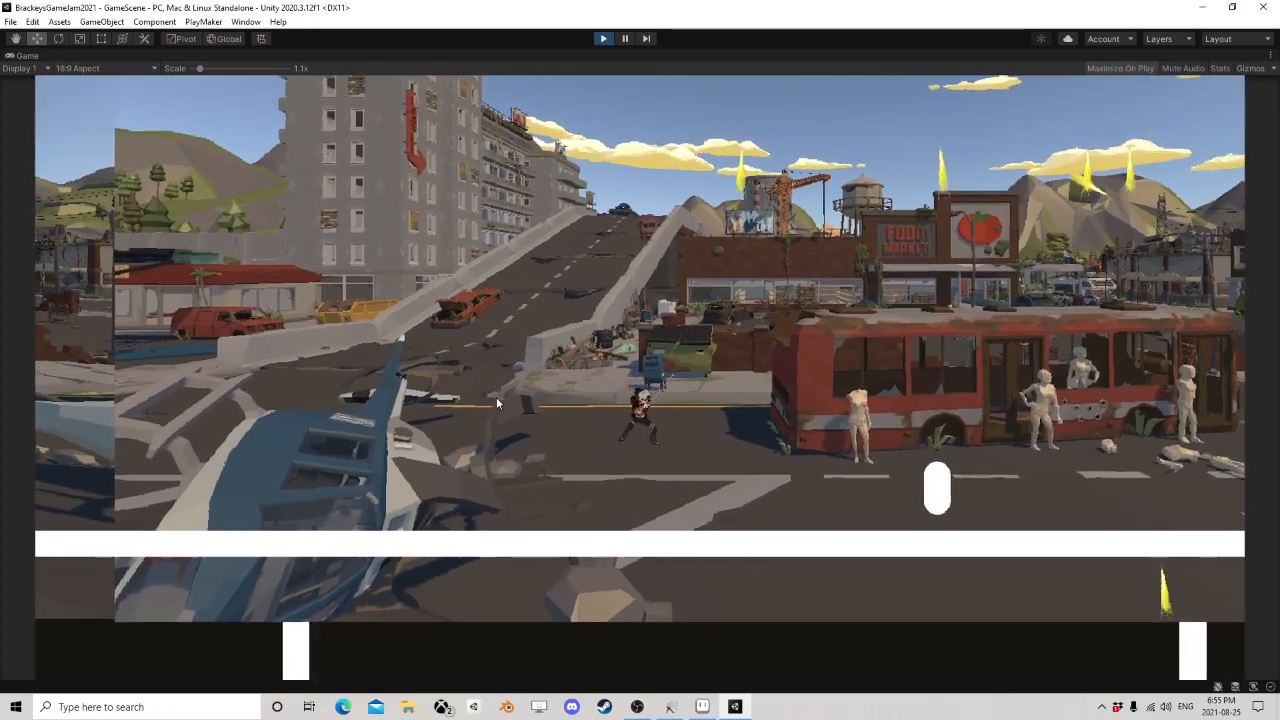
# - Run the character right to the white capsule and strike it repeatedly with the sword
pyautogui.press('d')
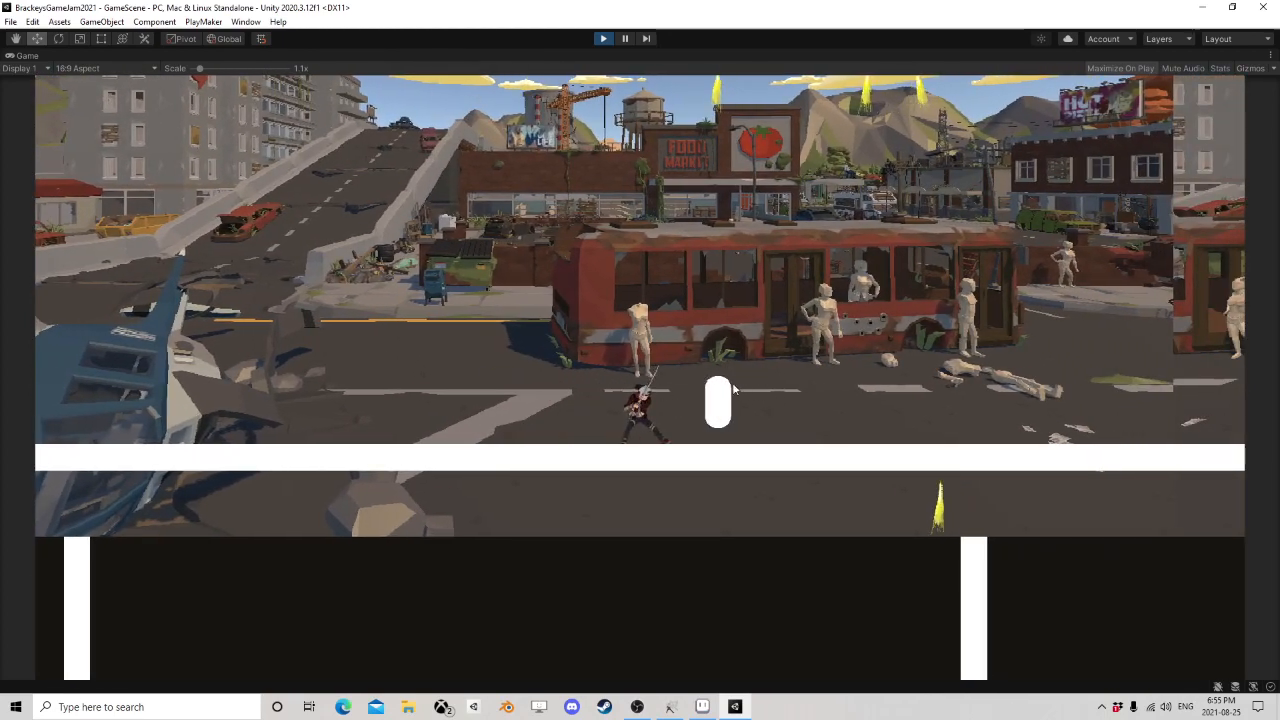
pyautogui.press('d')
pyautogui.click(731, 392)
pyautogui.click(731, 392)
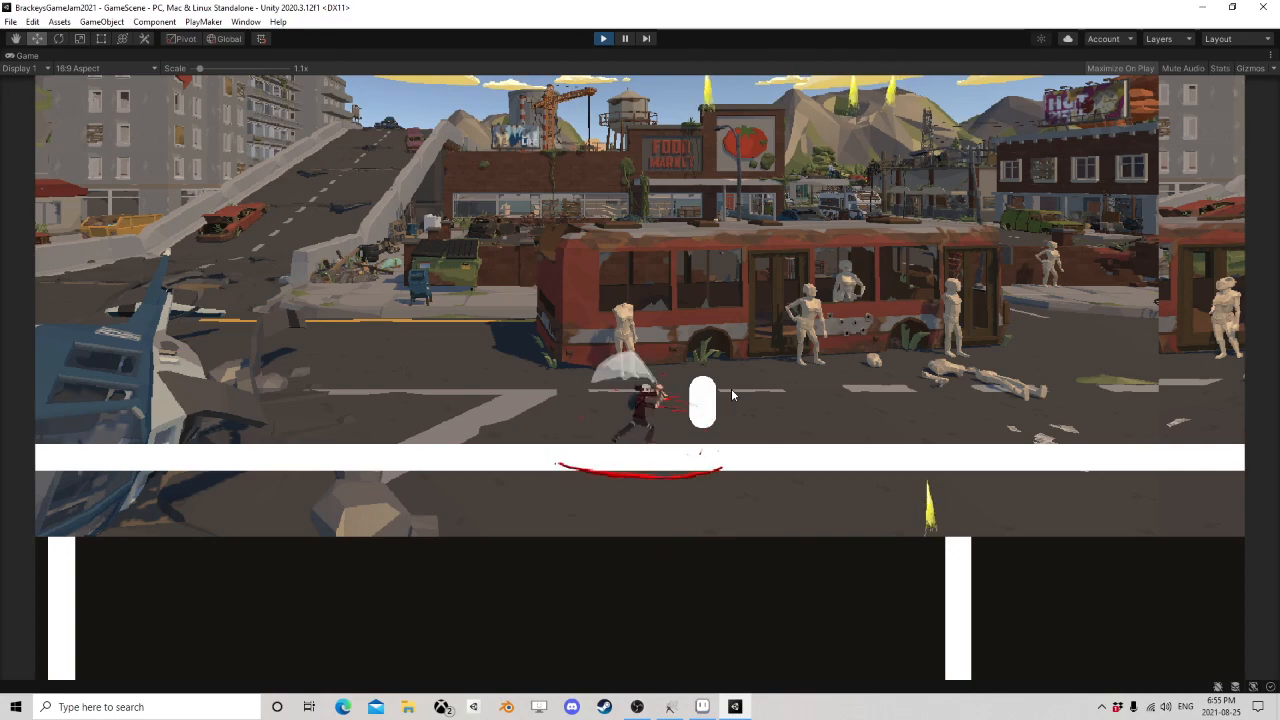
pyautogui.click(731, 392)
pyautogui.click(731, 394)
pyautogui.click(731, 392)
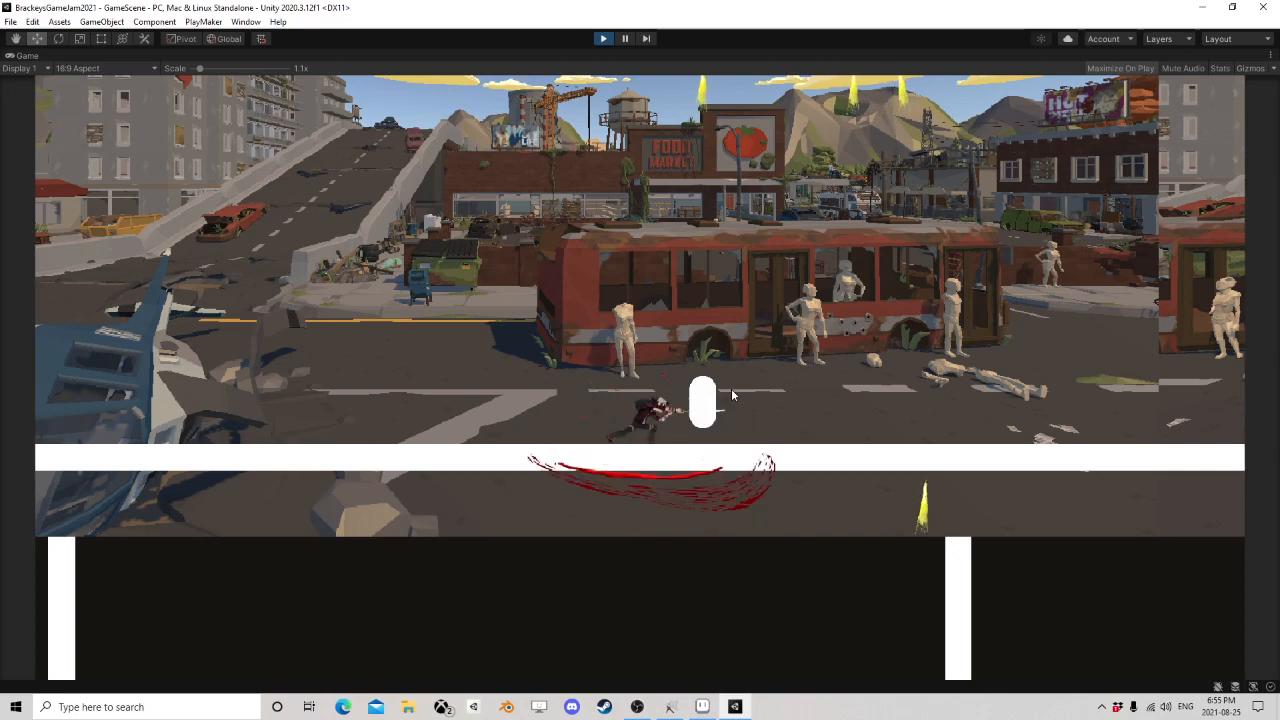
pyautogui.click(731, 392)
pyautogui.click(731, 392)
# - Run the character left away from the capsule and aim the pistol toward it
pyautogui.press('a')
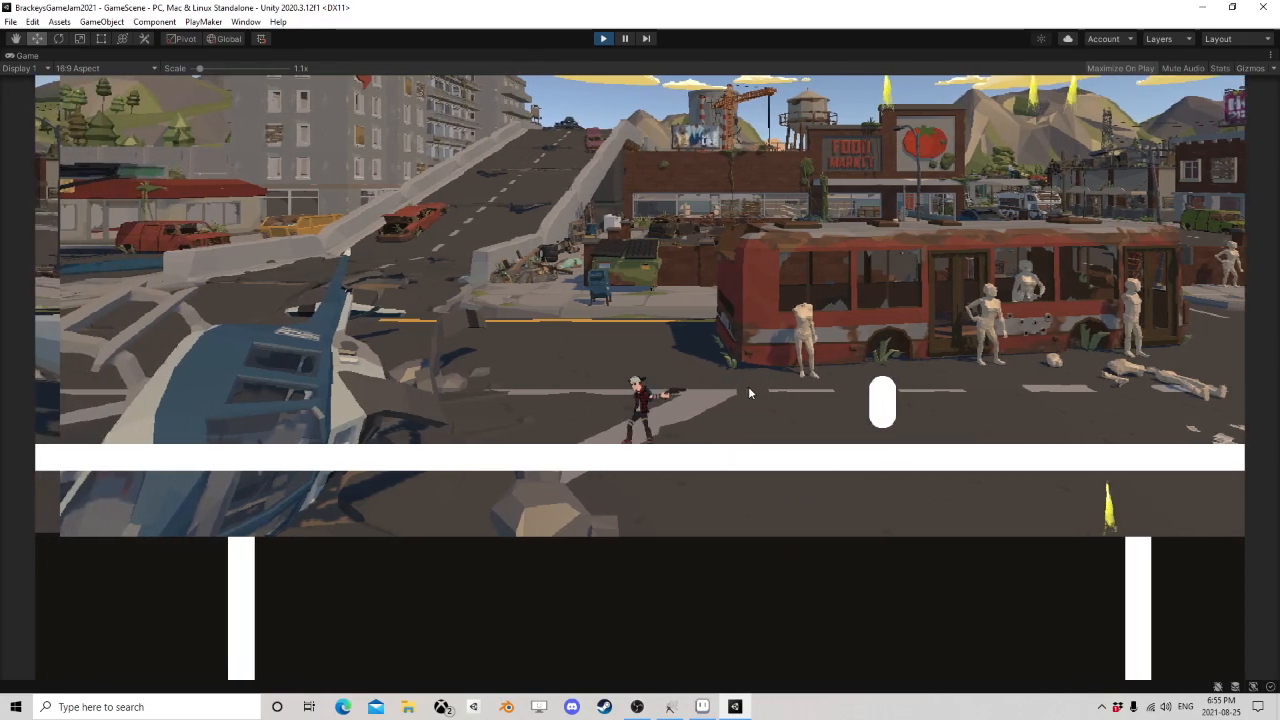
pyautogui.rightClick(896, 399)
pyautogui.rightClick(904, 408)
pyautogui.rightClick(901, 415)
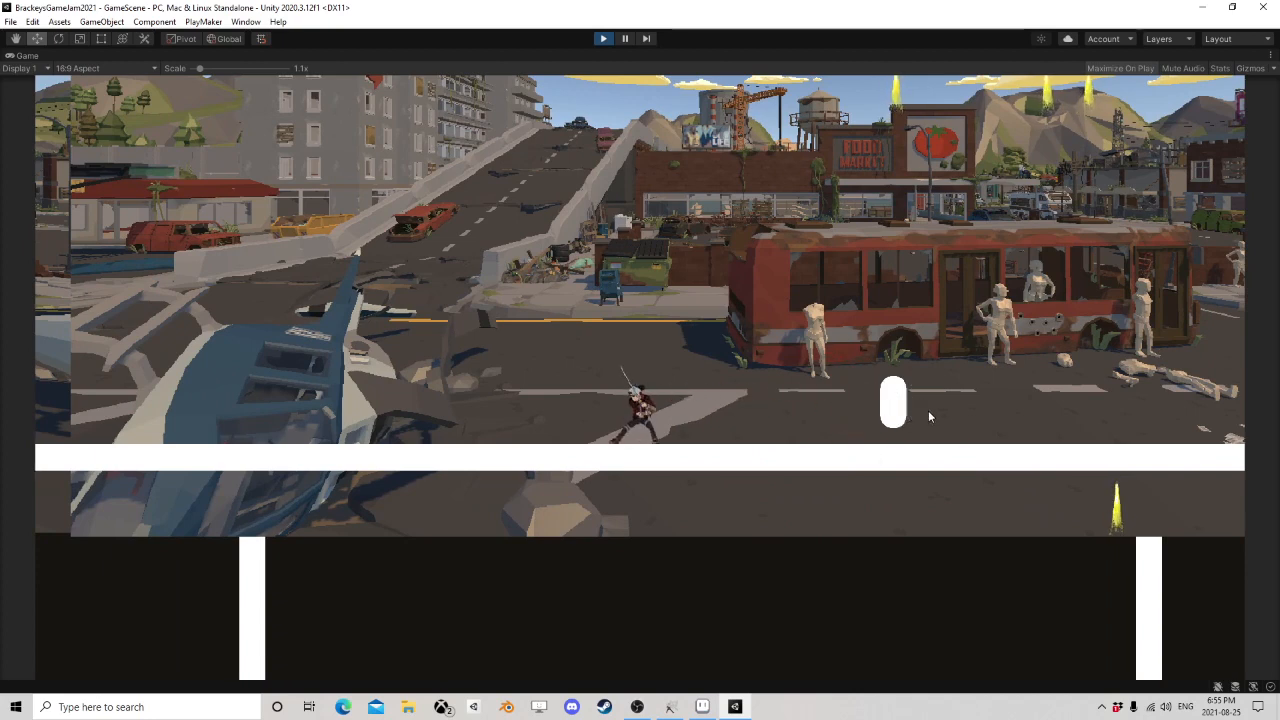
# - Bring the character back to the capsule and test another series of sword hits on it
pyautogui.press('d')
pyautogui.click(775, 421)
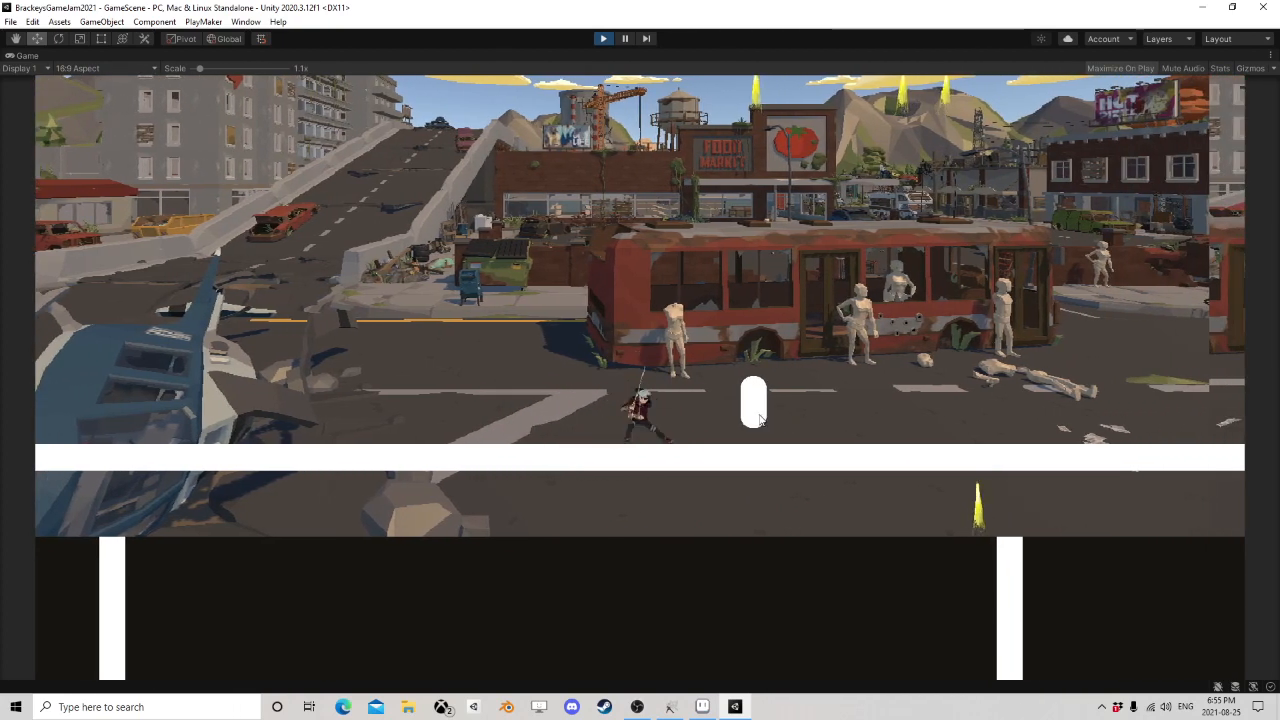
pyautogui.press('d')
pyautogui.click(716, 422)
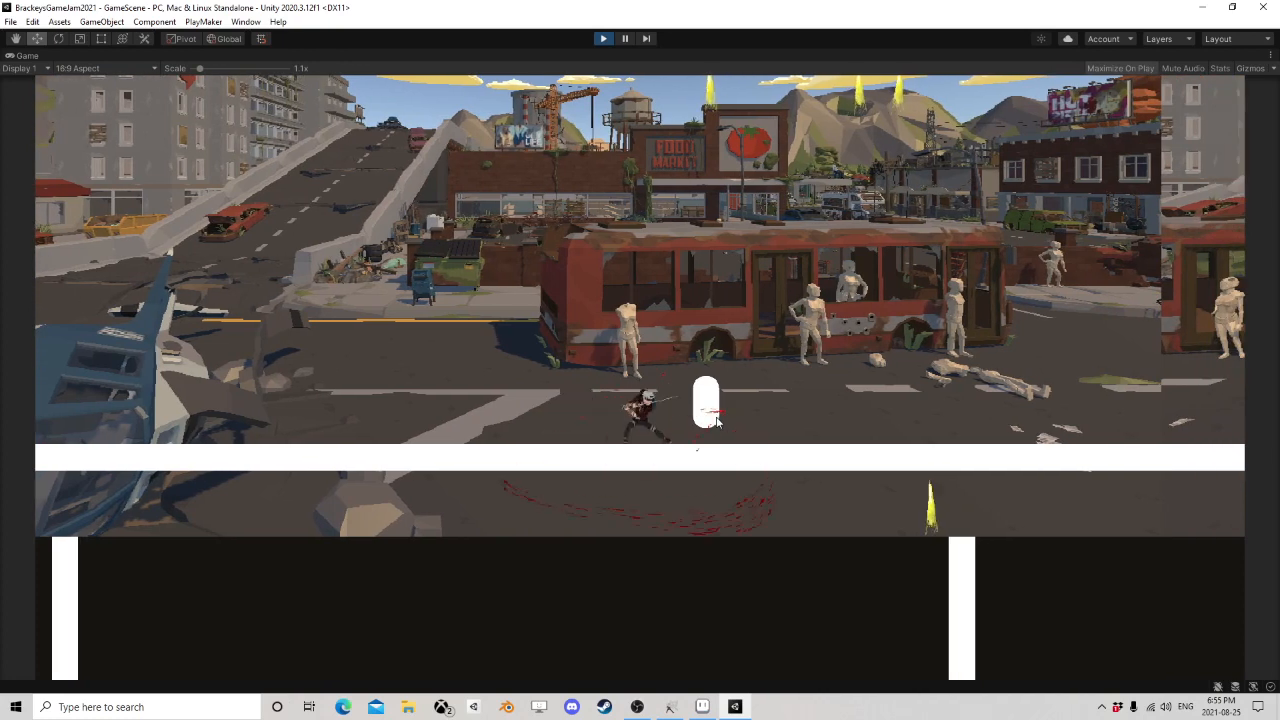
pyautogui.click(718, 421)
pyautogui.click(720, 421)
pyautogui.click(721, 419)
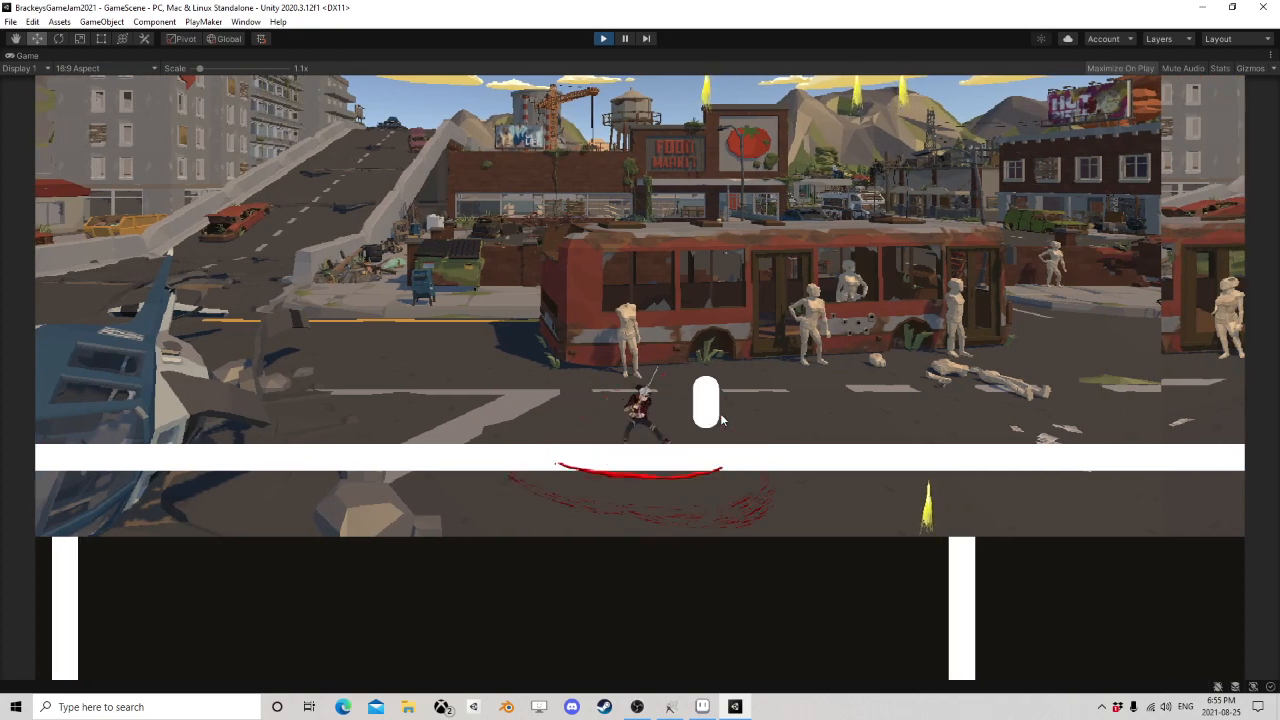
pyautogui.click(722, 418)
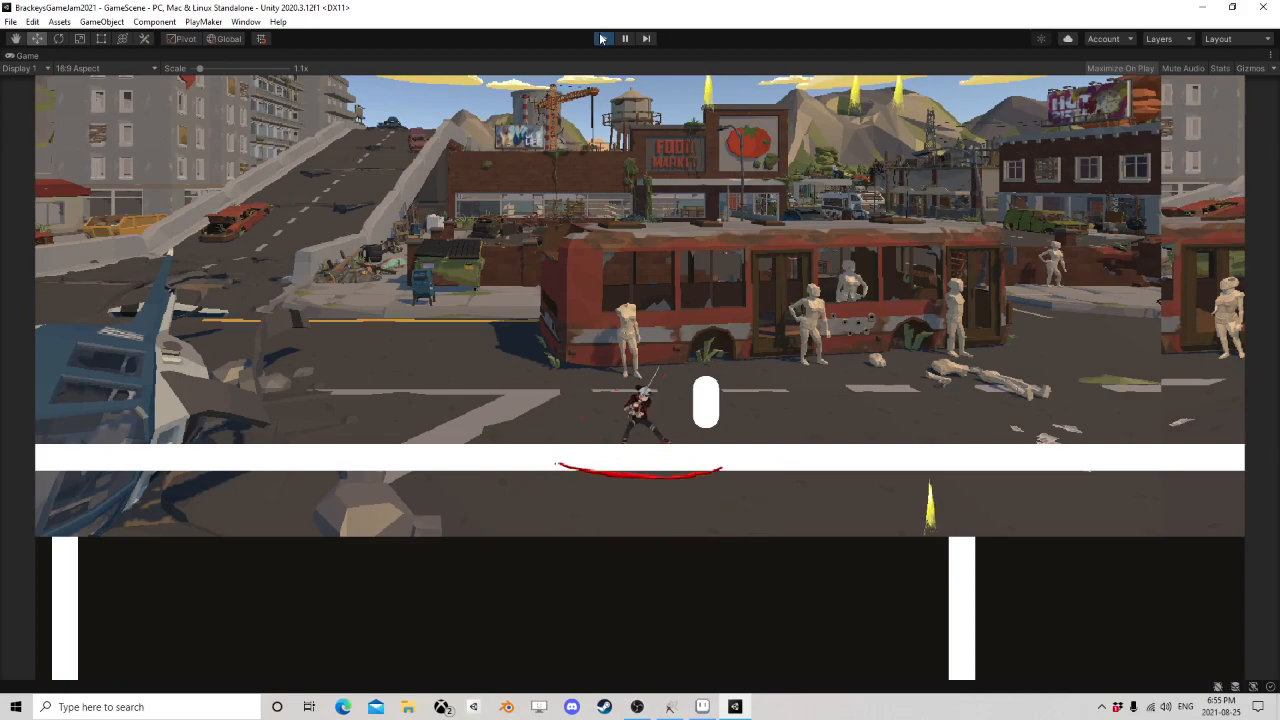
# - Test running left, jumping and changing direction around the capsule
pyautogui.press('a')
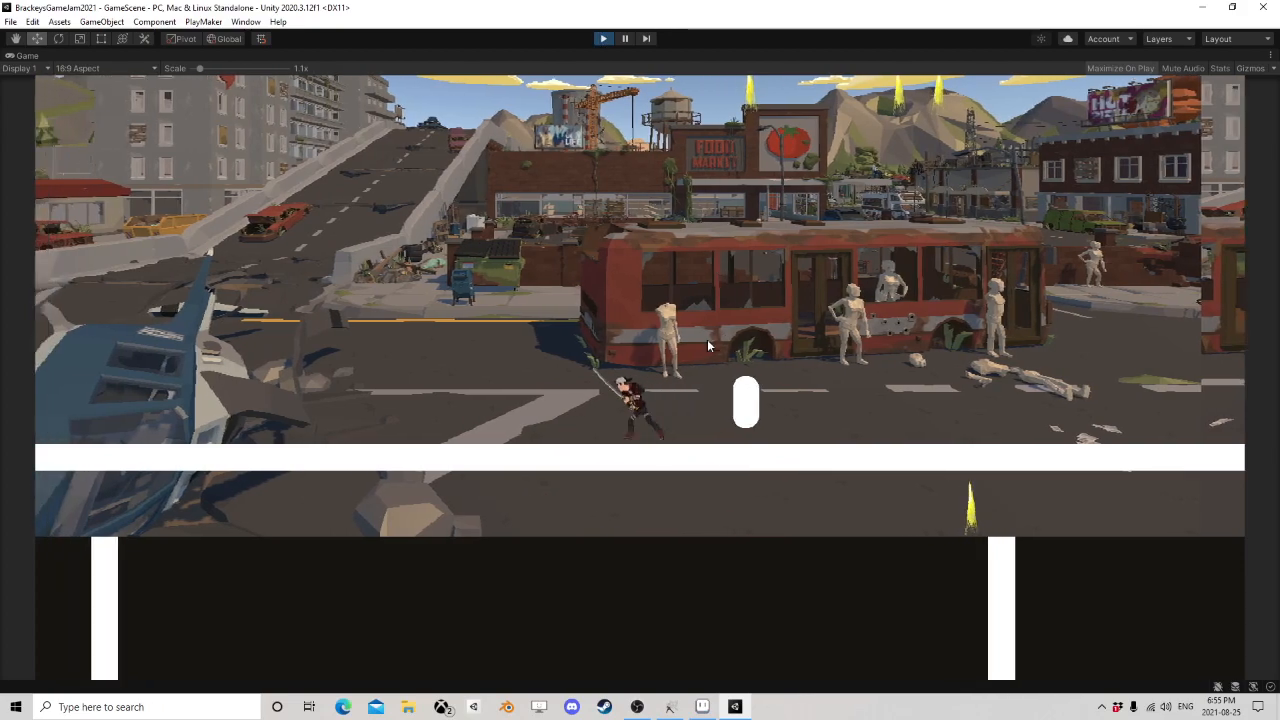
pyautogui.press('space')
pyautogui.press('d')
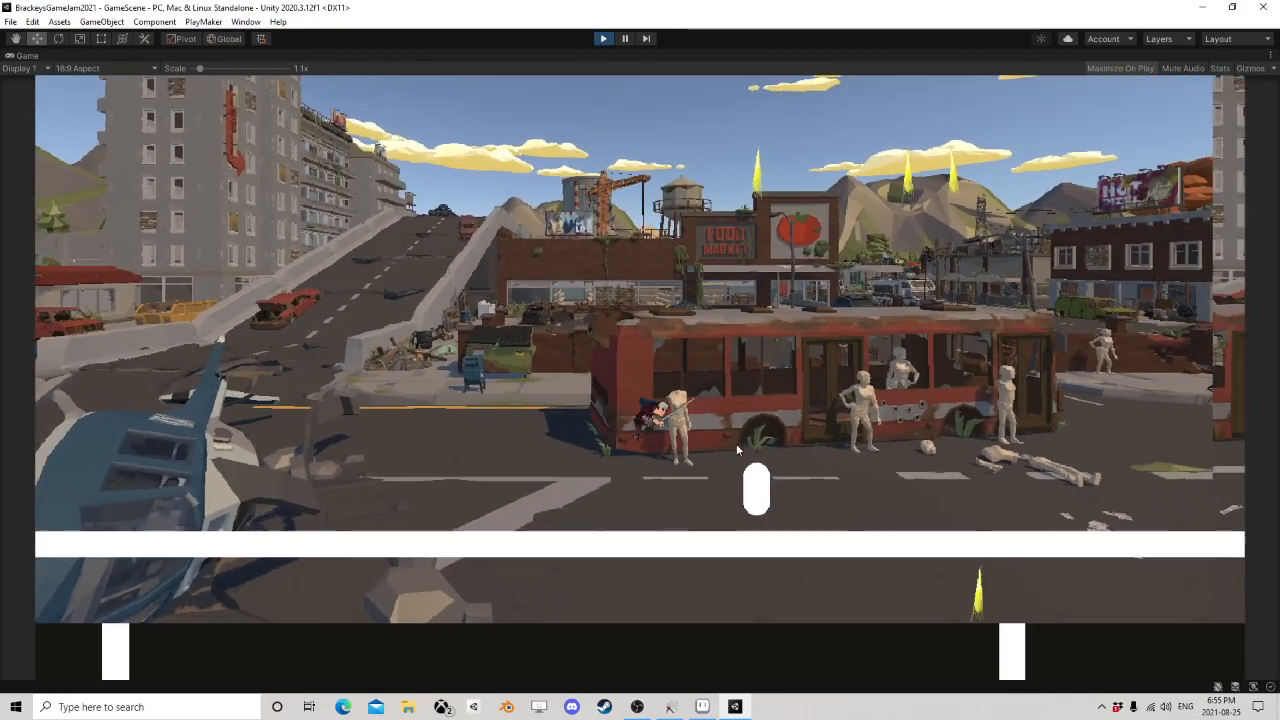
pyautogui.press('a')
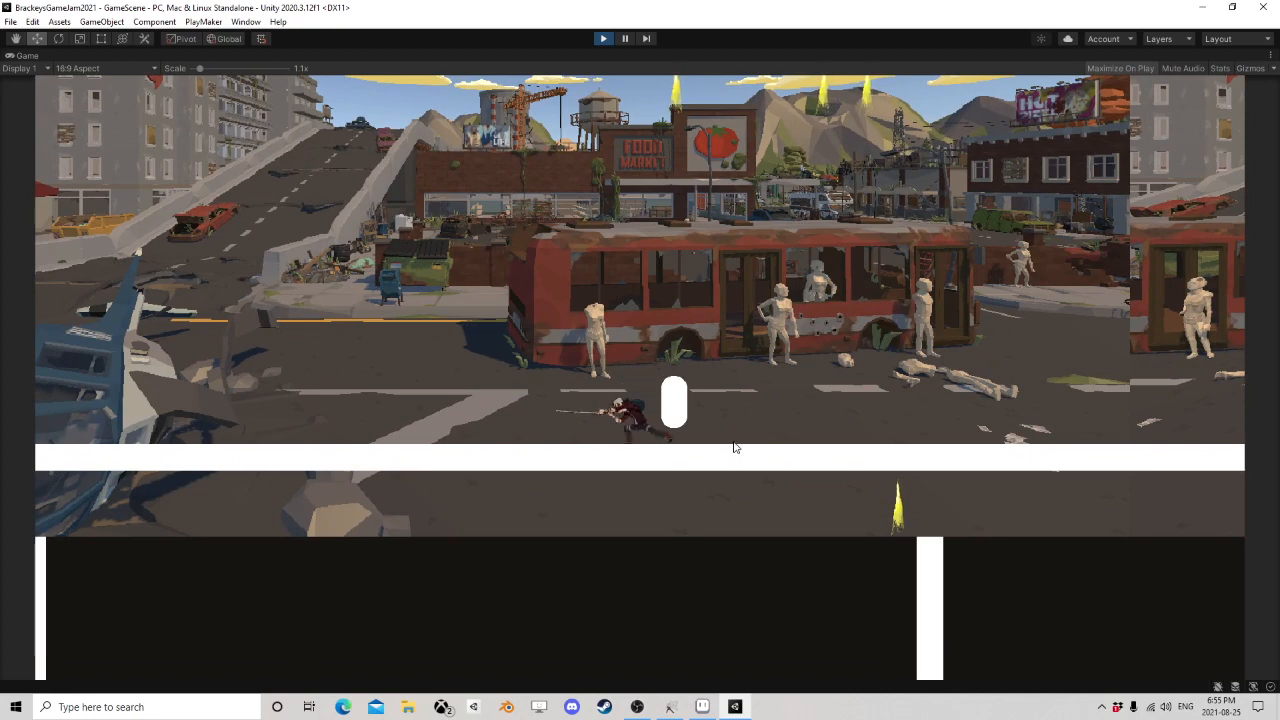
# - Slash while approaching the capsule from its left side and chain further sword attacks against it
pyautogui.click(728, 430)
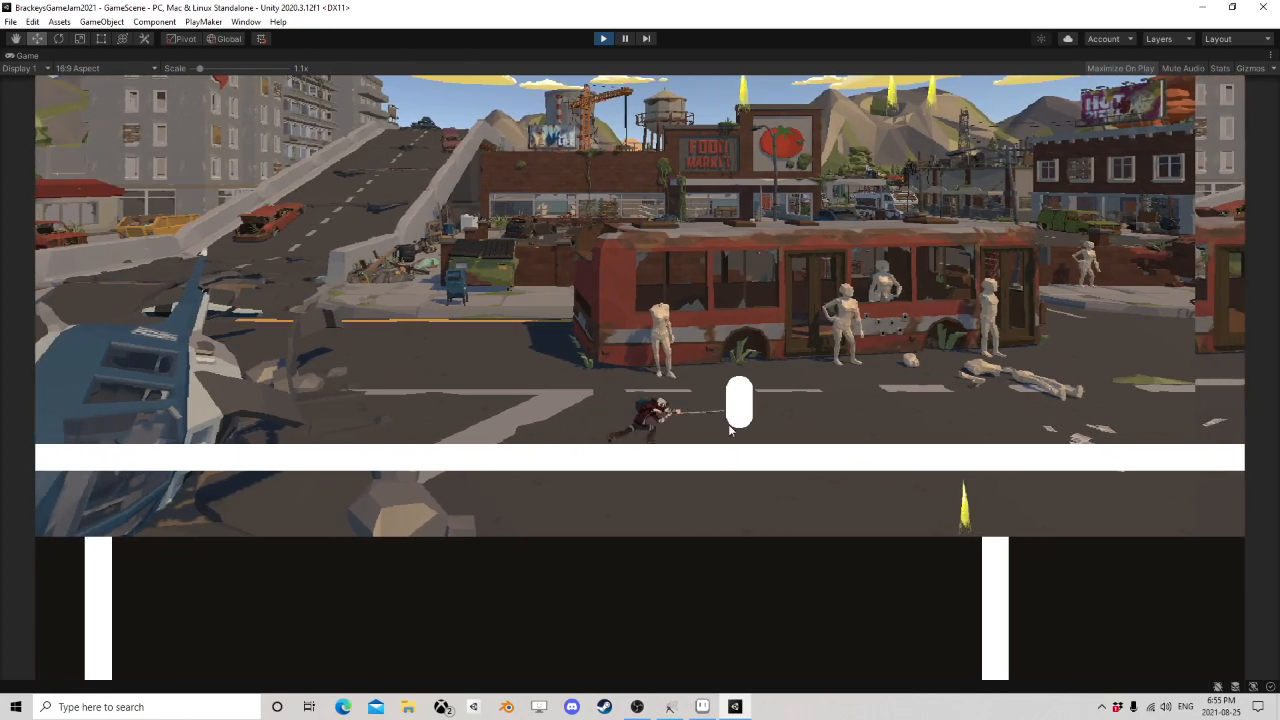
pyautogui.click(728, 430)
pyautogui.press('d')
pyautogui.click(724, 430)
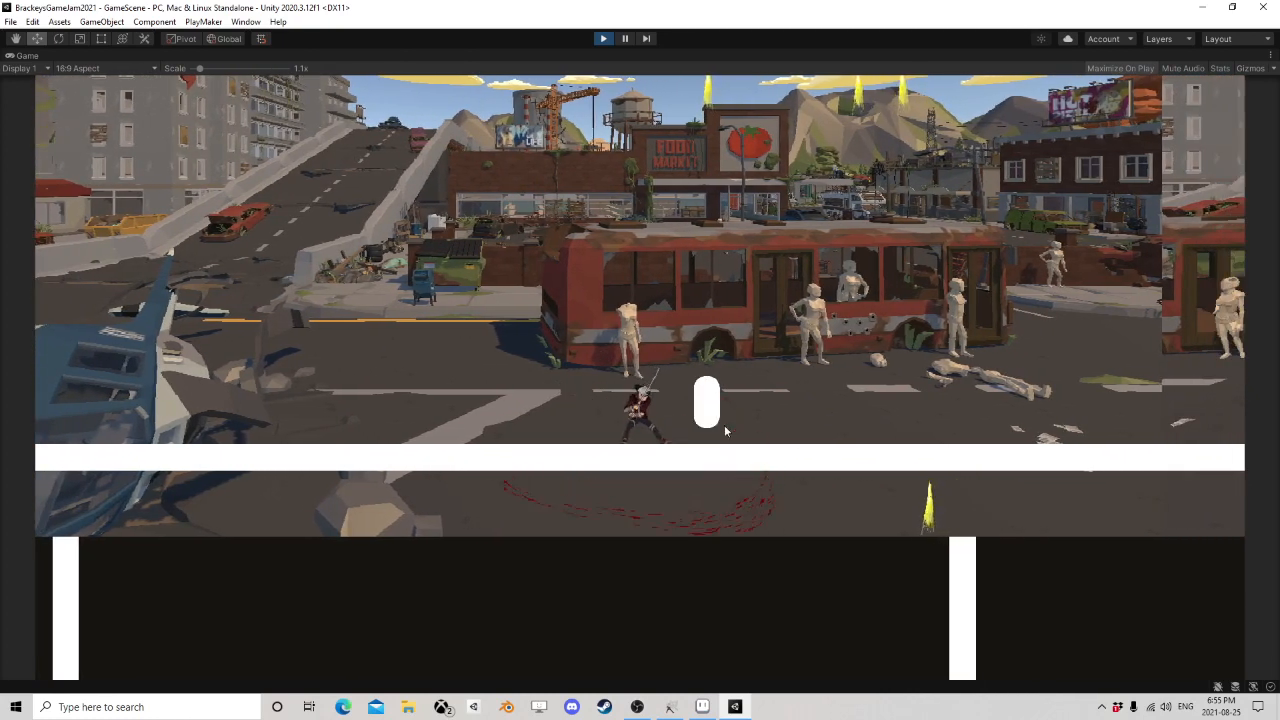
pyautogui.click(725, 430)
pyautogui.click(725, 430)
pyautogui.click(726, 430)
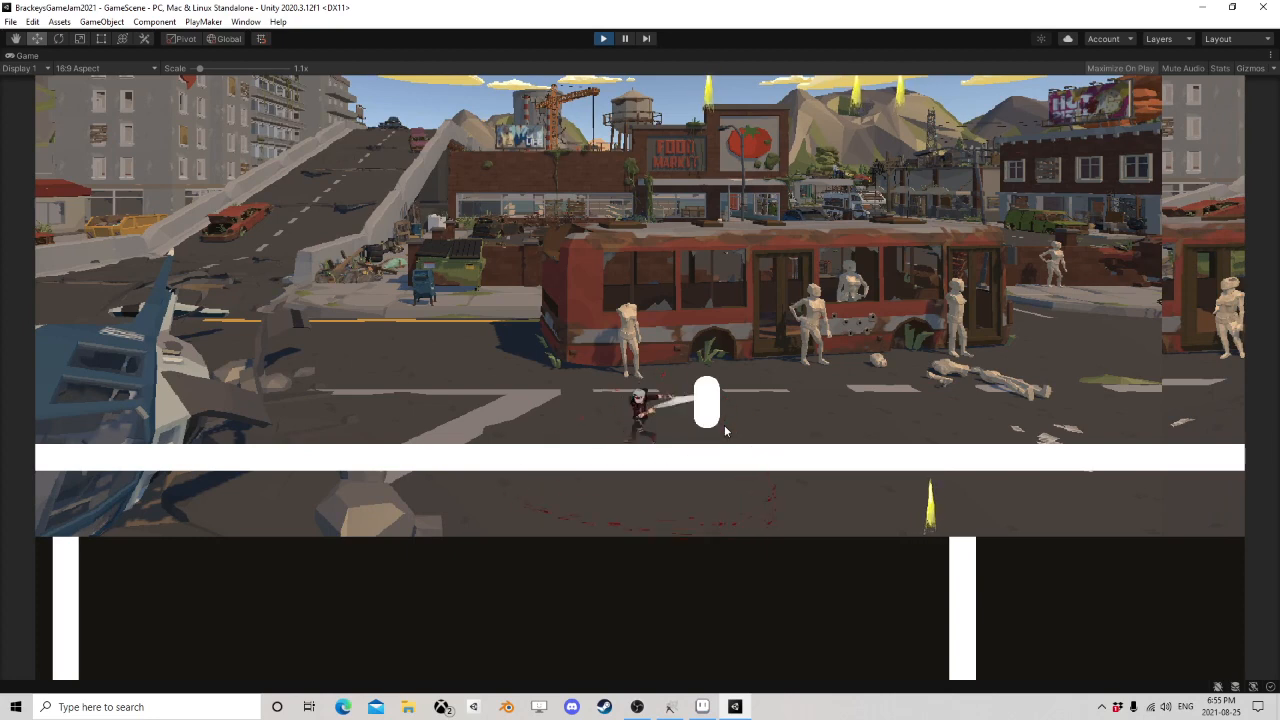
pyautogui.press('d')
pyautogui.click(726, 430)
pyautogui.click(726, 430)
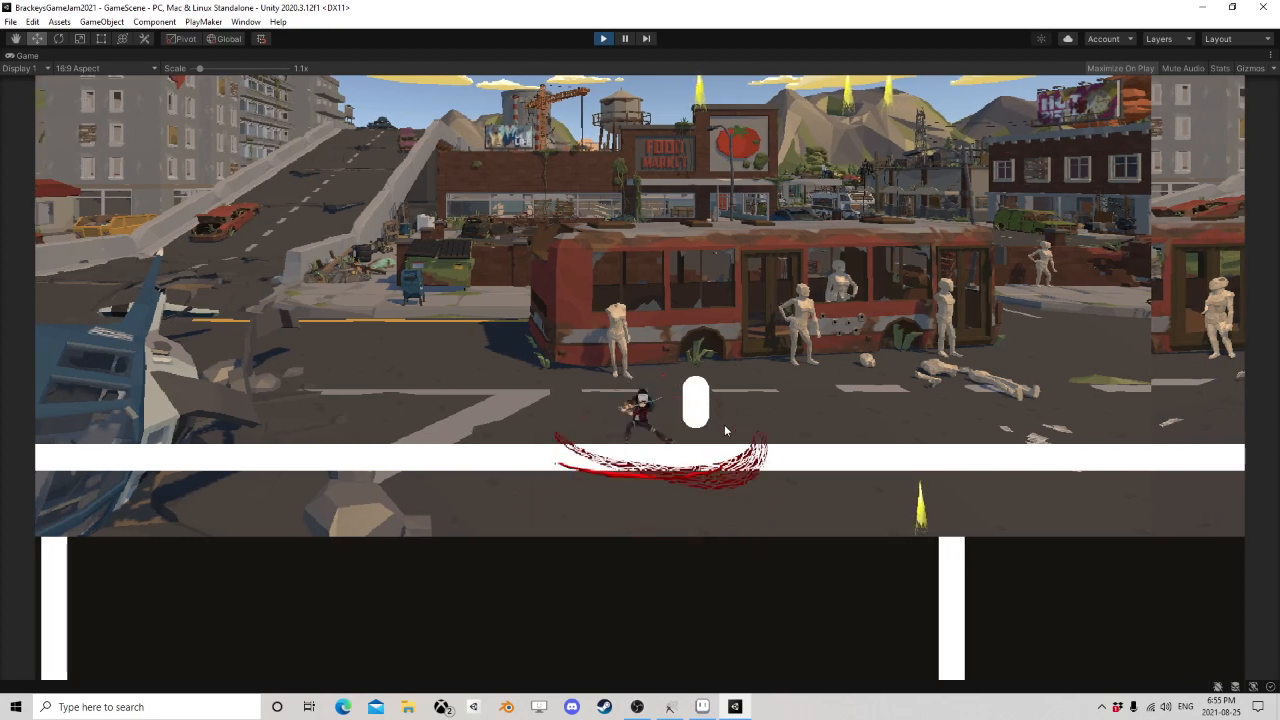
pyautogui.click(726, 430)
pyautogui.click(724, 432)
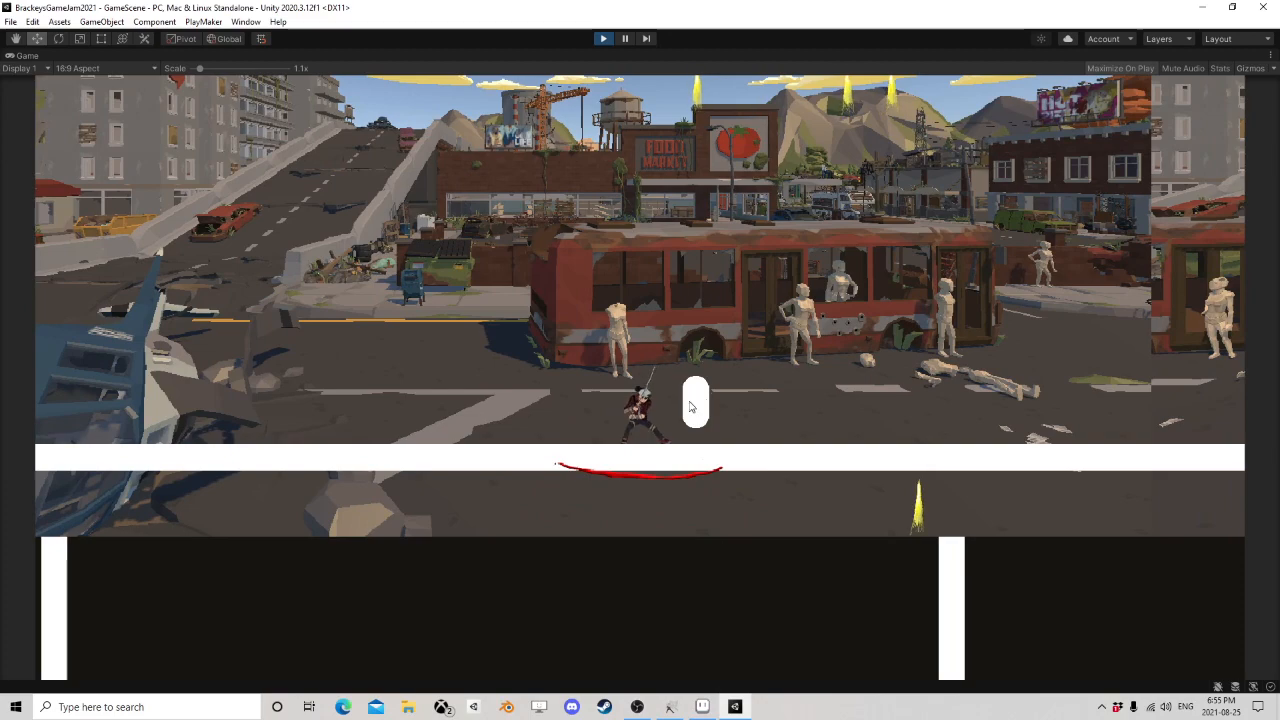
# - Switch to Aseprite and bring up the 16-frame ninja animation Nonja1.png with its first frame centred in the canvas
pyautogui.click(705, 708)
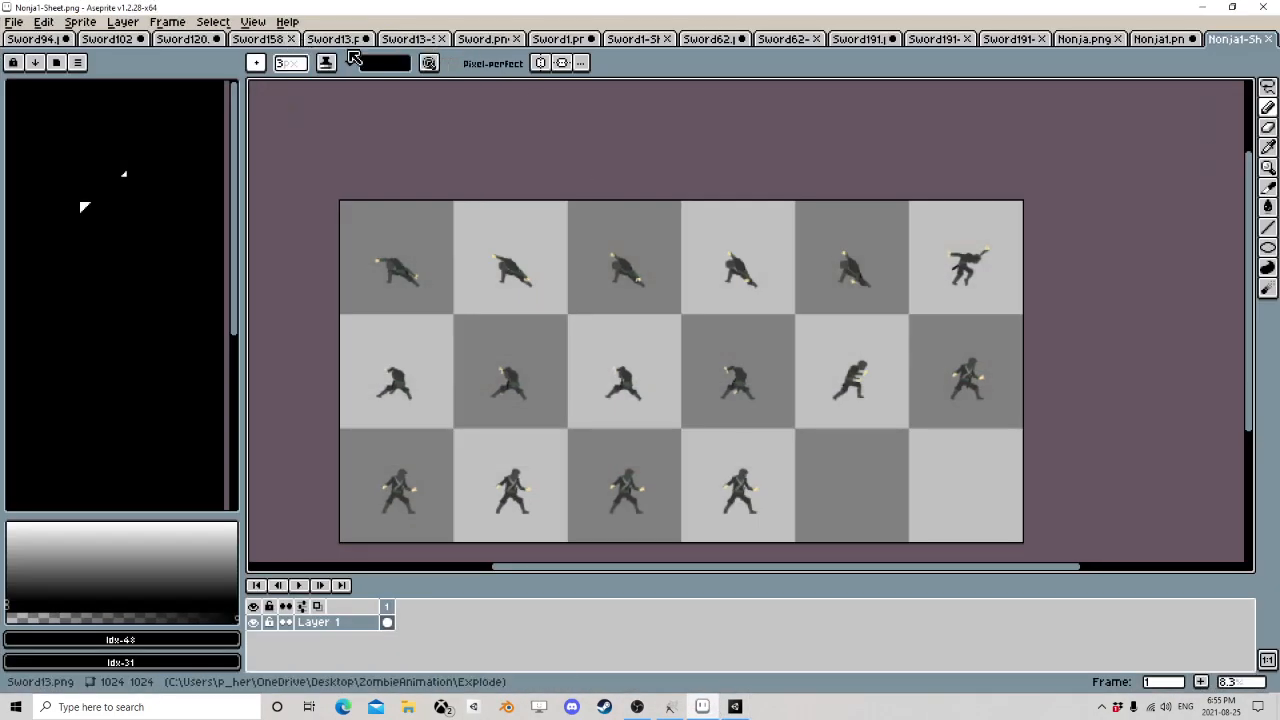
pyautogui.click(1163, 39)
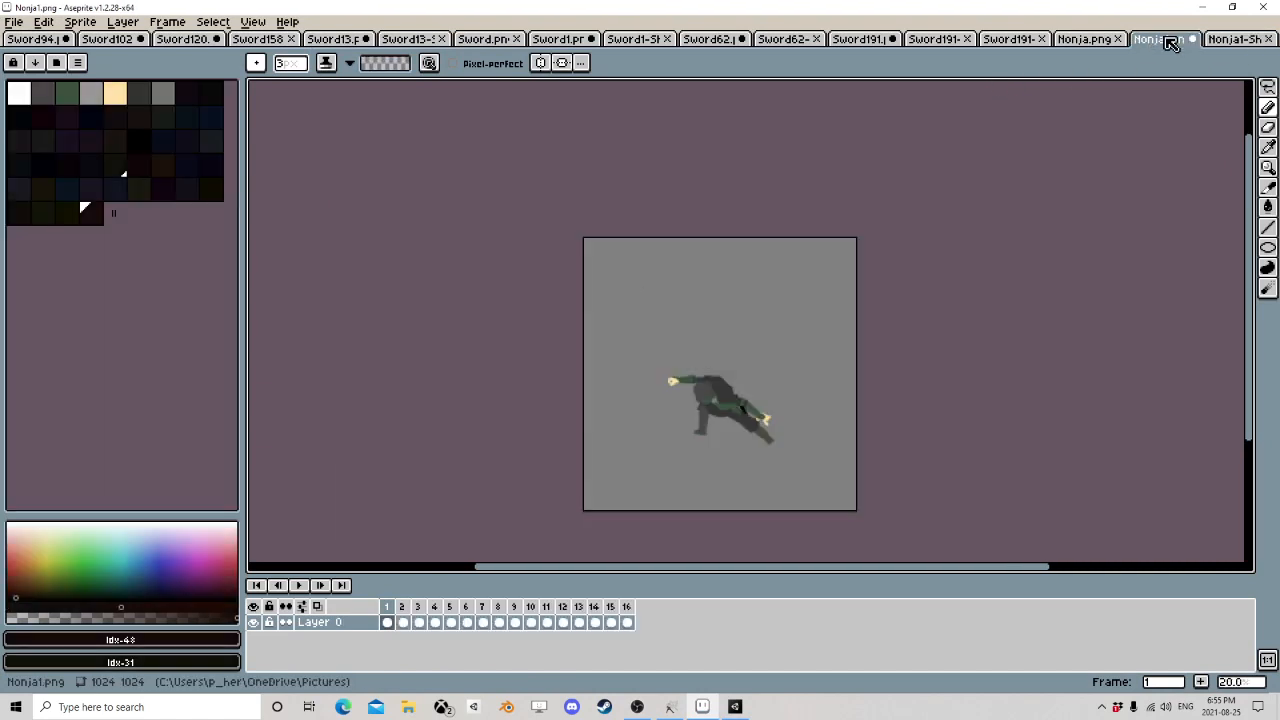
pyautogui.scroll(3, 709, 450)
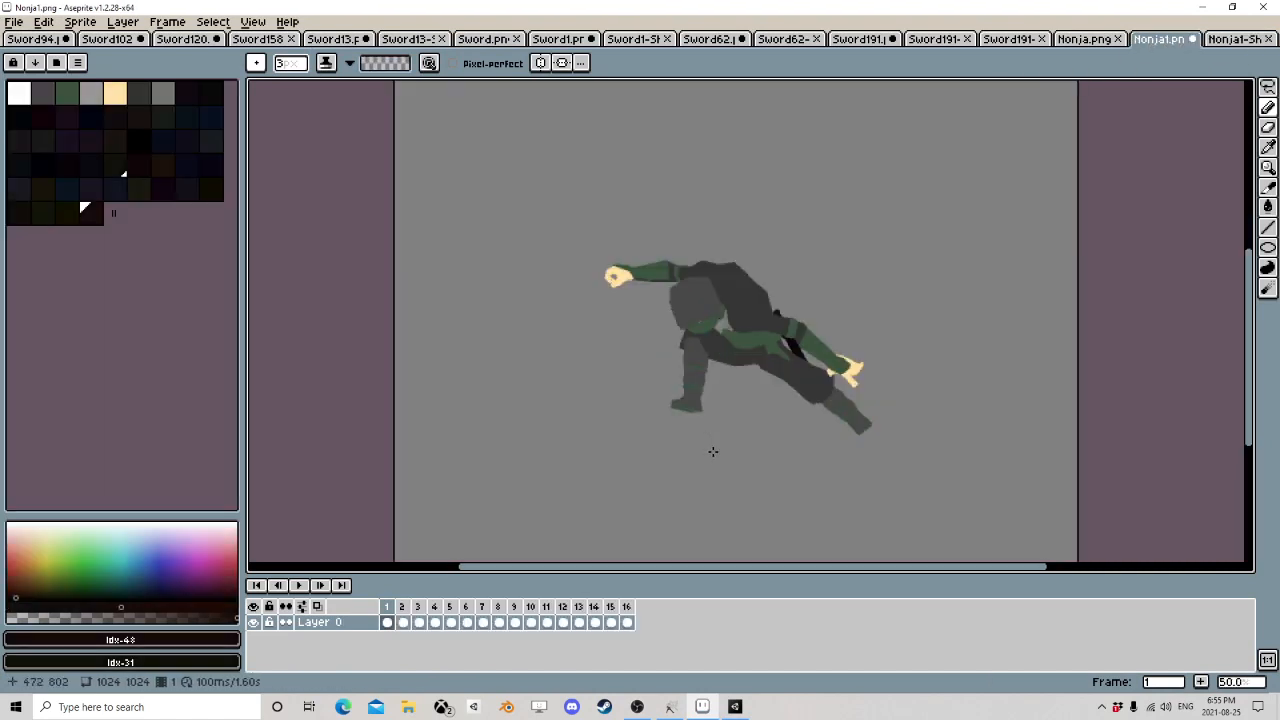
pyautogui.moveTo(783, 440); pyautogui.dragTo(702, 444, button='middle')
pyautogui.scroll(-1, 656, 427)
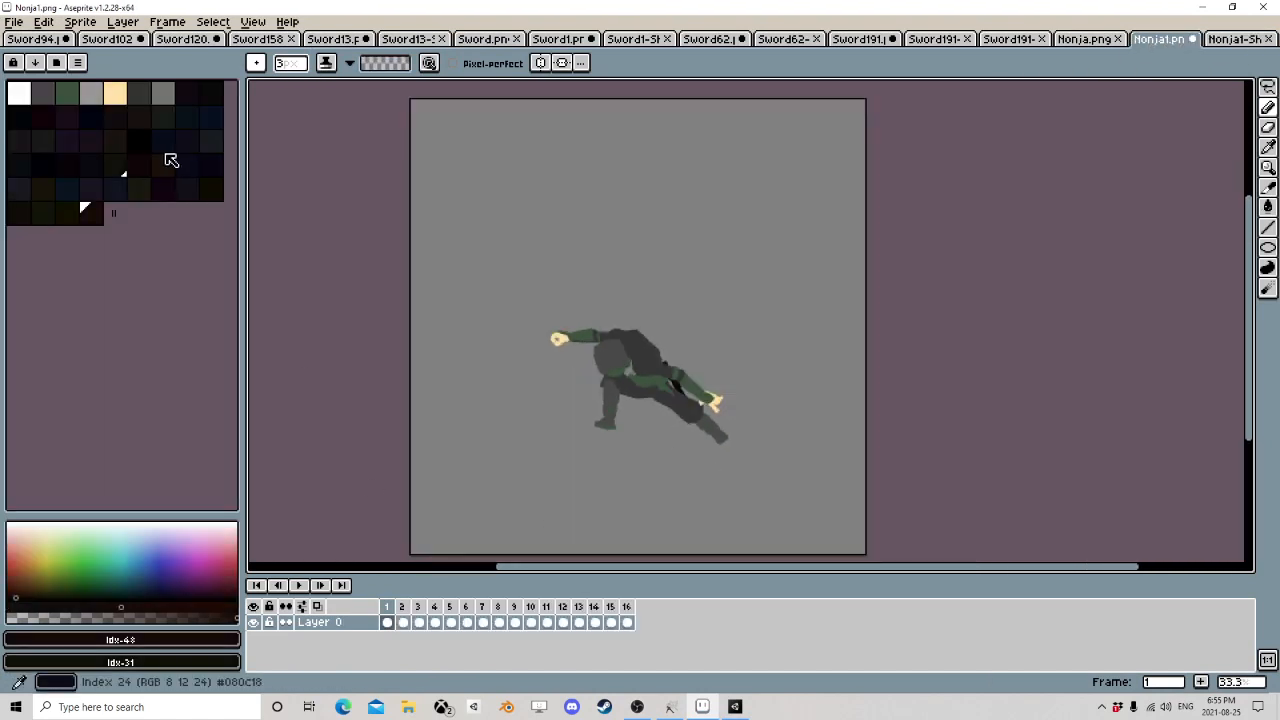
# - Mix a semi-transparent white from the palette's white at about 112 alpha and add it to the palette
pyautogui.click(22, 95)
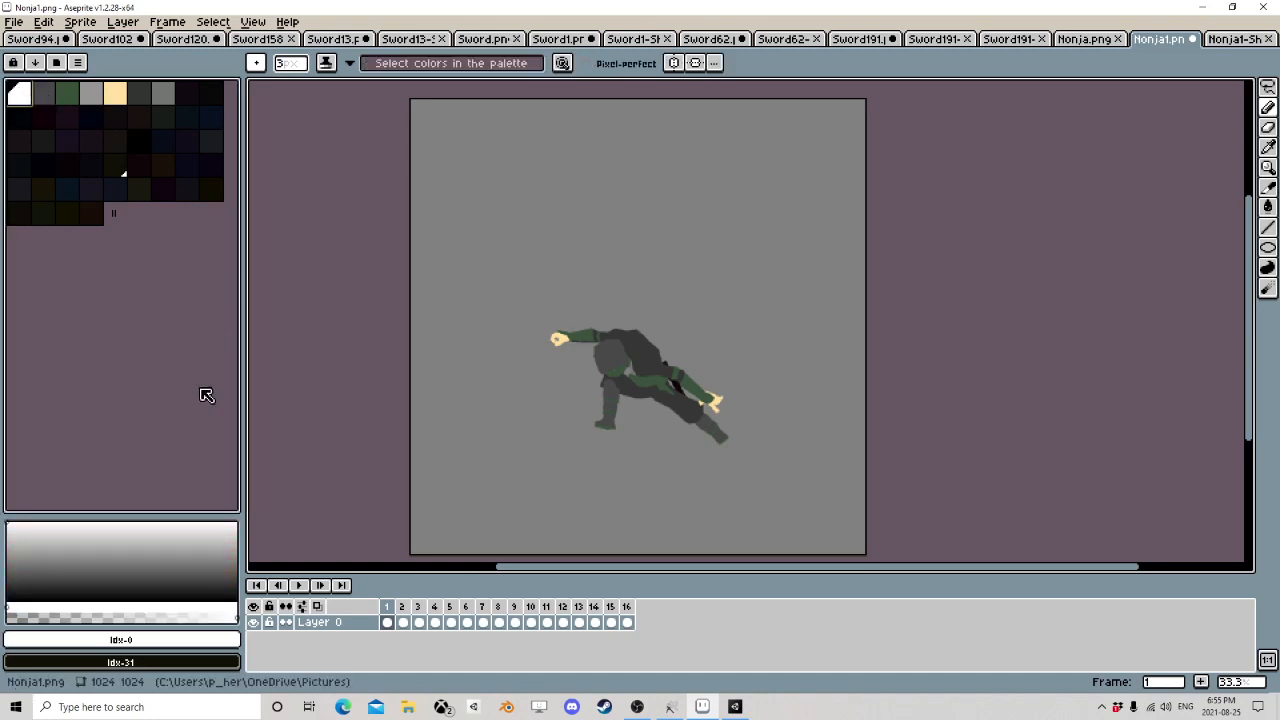
pyautogui.click(140, 610)
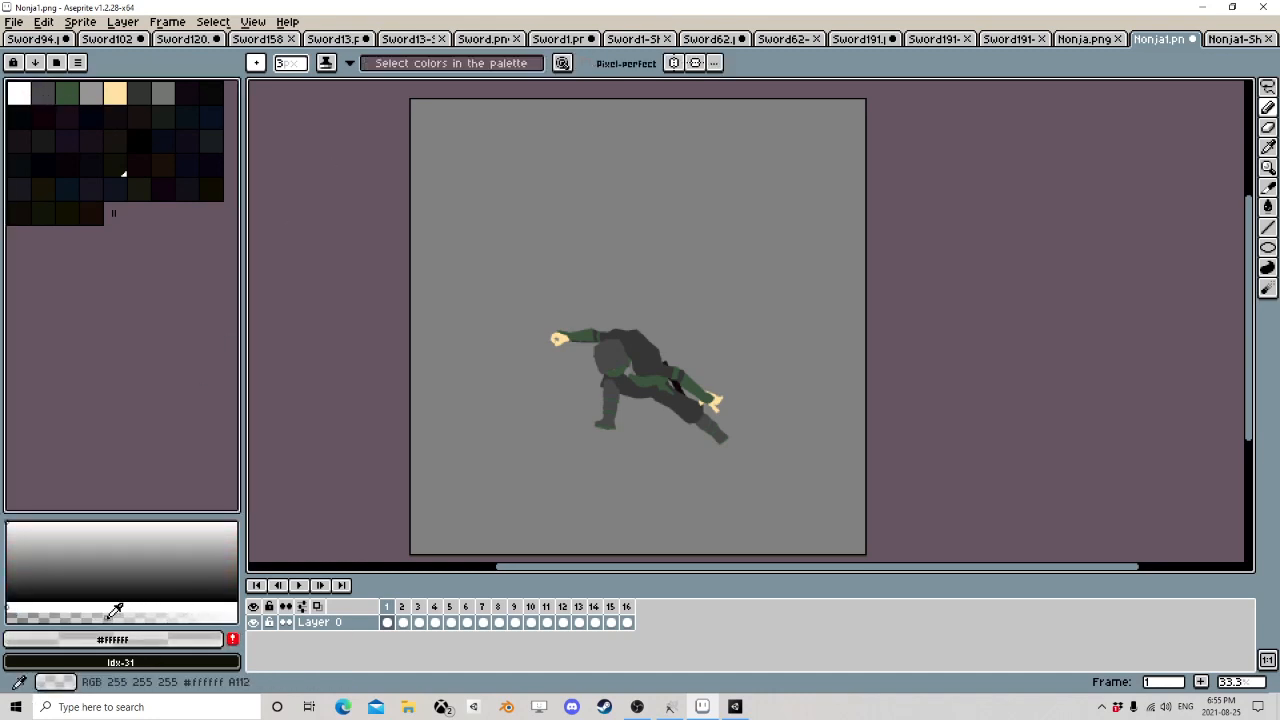
pyautogui.click(232, 638)
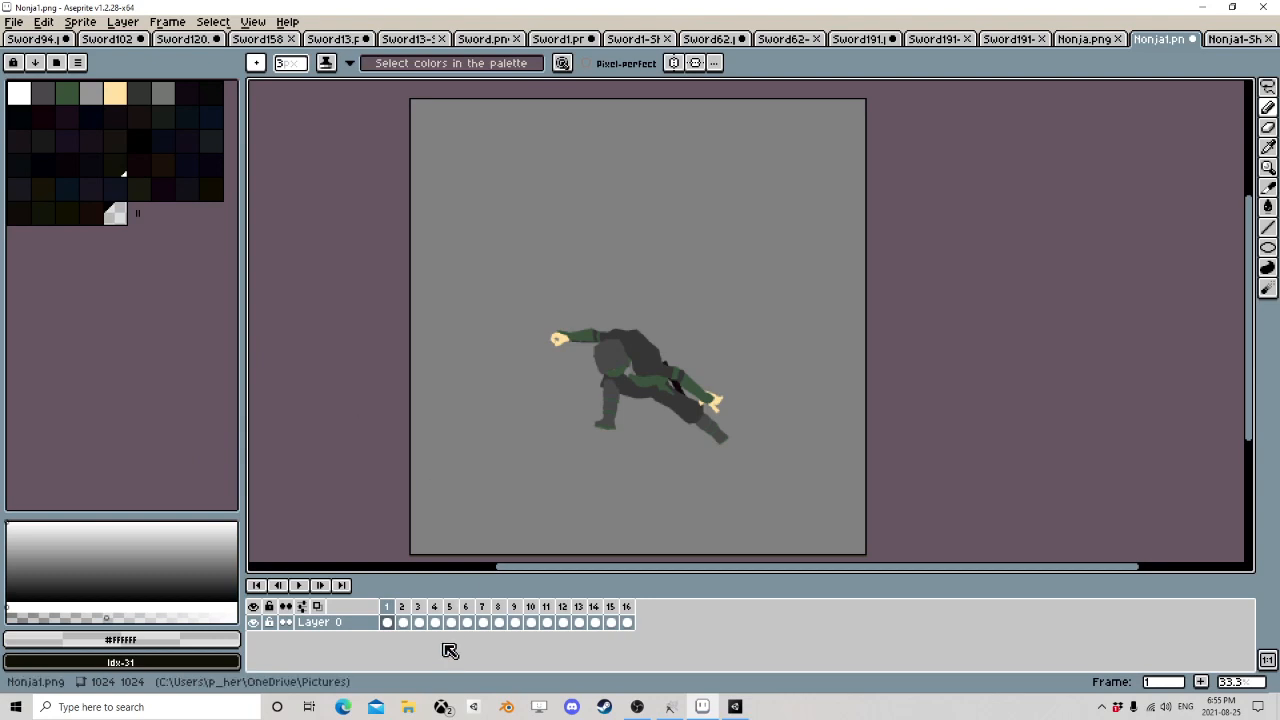
# - Change the pencil's ink from Shading to a normal painting mode and set the brush size to 6 px
pyautogui.click(326, 63)
pyautogui.click(345, 88)
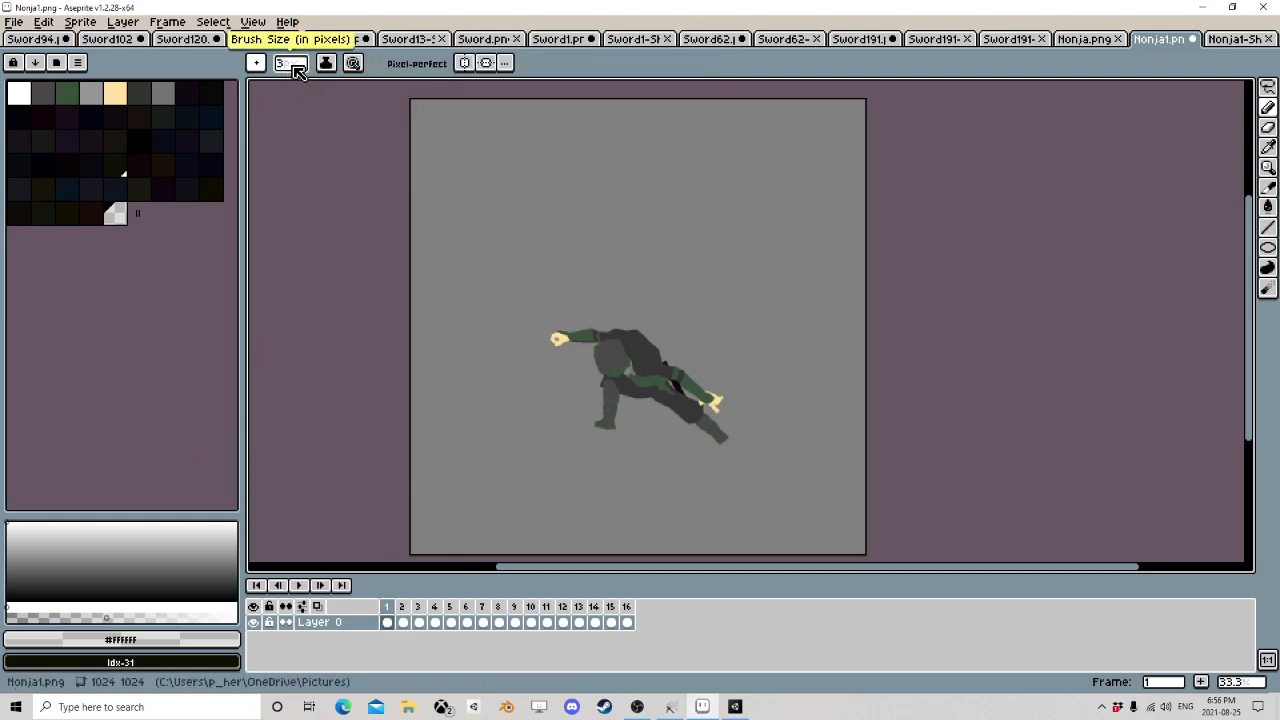
pyautogui.click(294, 66)
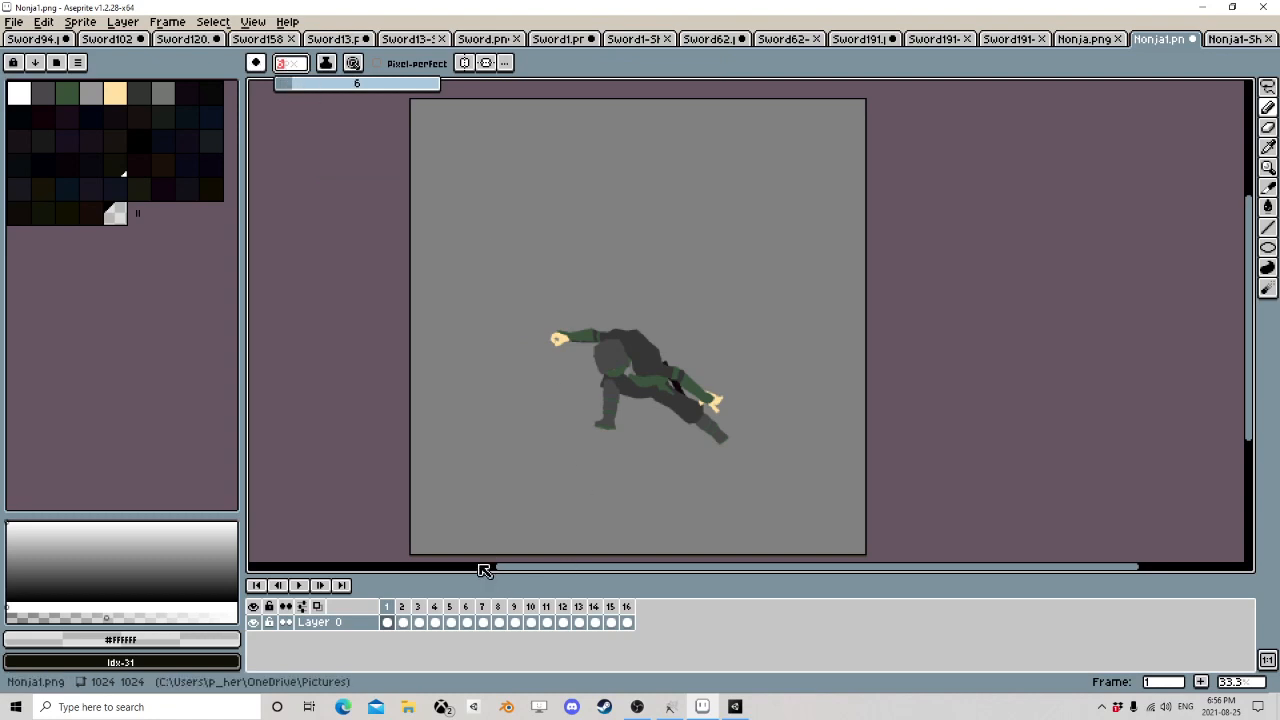
# - Step through frames 1 to 6 of the attack and sketch a thin translucent white arc above the ninja in frame 6
pyautogui.click(402, 622)
pyautogui.click(389, 620)
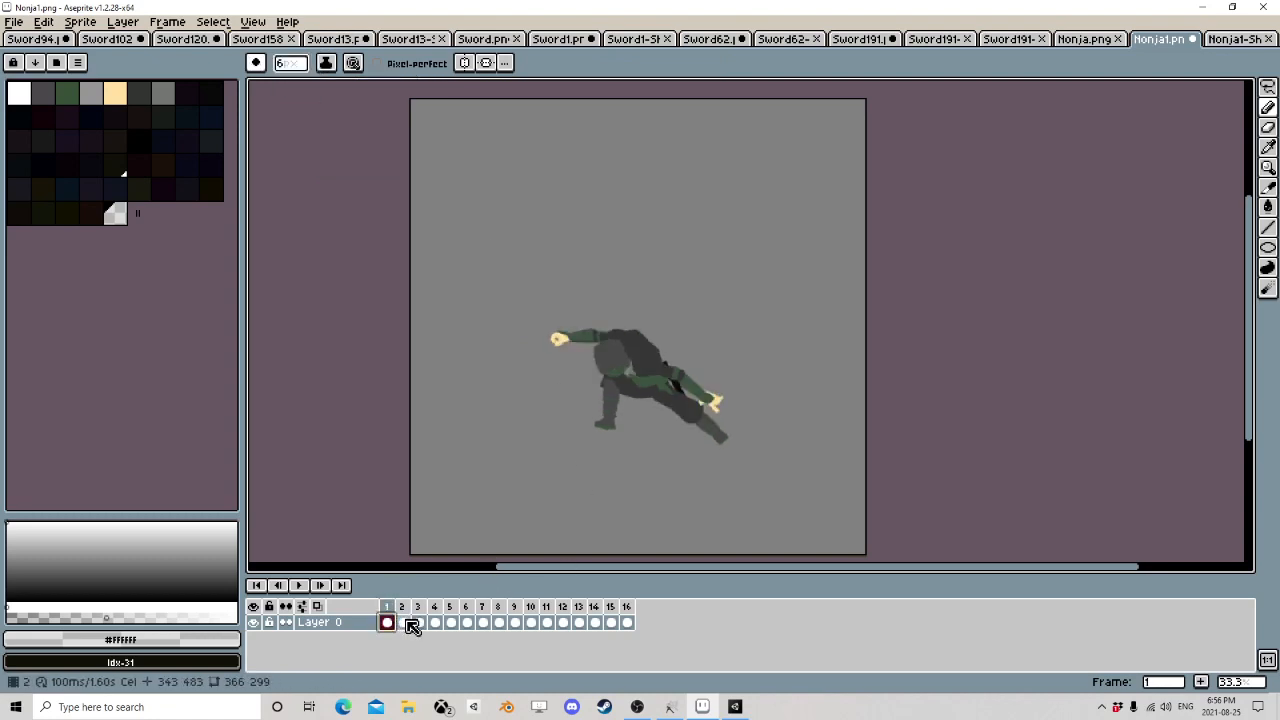
pyautogui.click(406, 621)
pyautogui.click(421, 622)
pyautogui.click(437, 623)
pyautogui.click(451, 622)
pyautogui.click(467, 622)
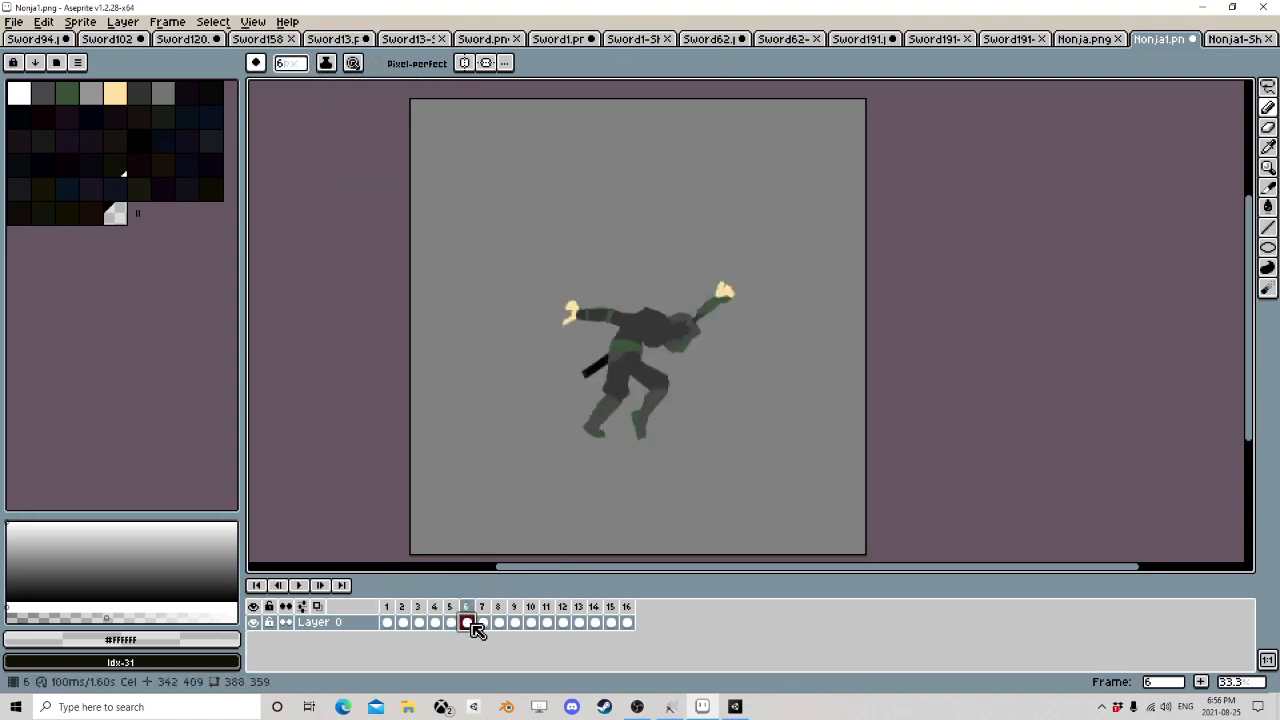
pyautogui.click(451, 622)
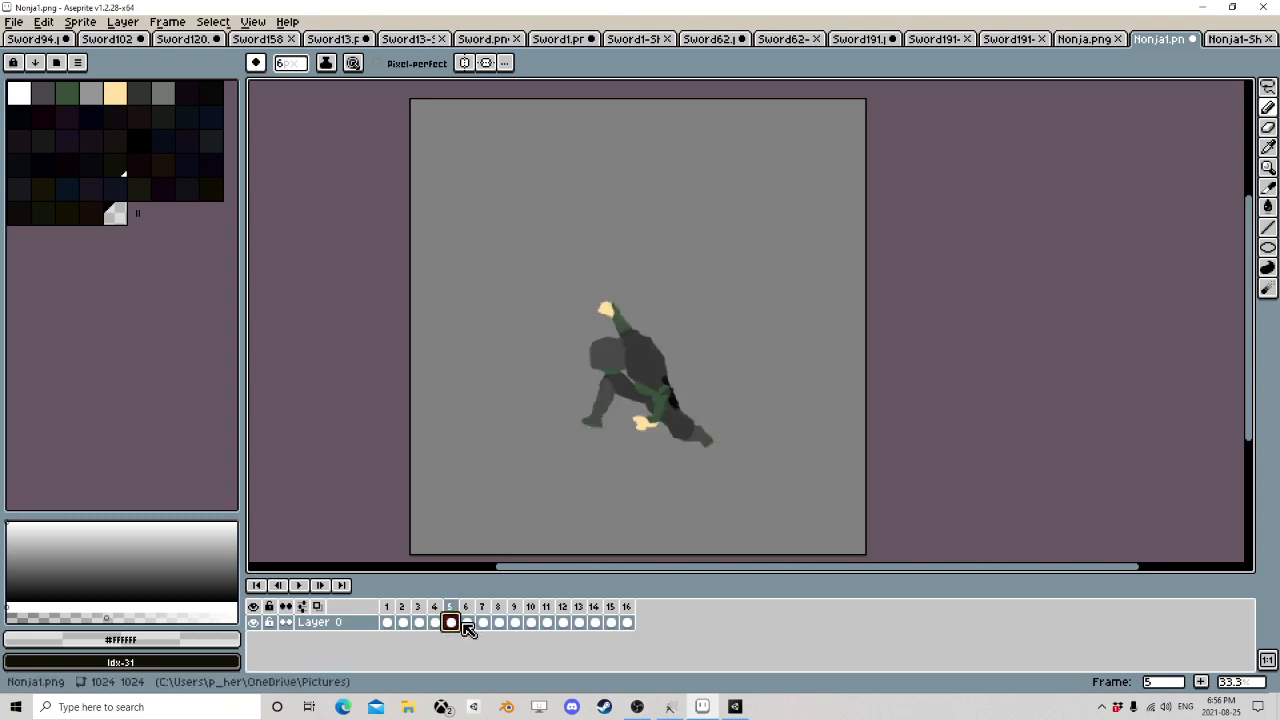
pyautogui.click(467, 622)
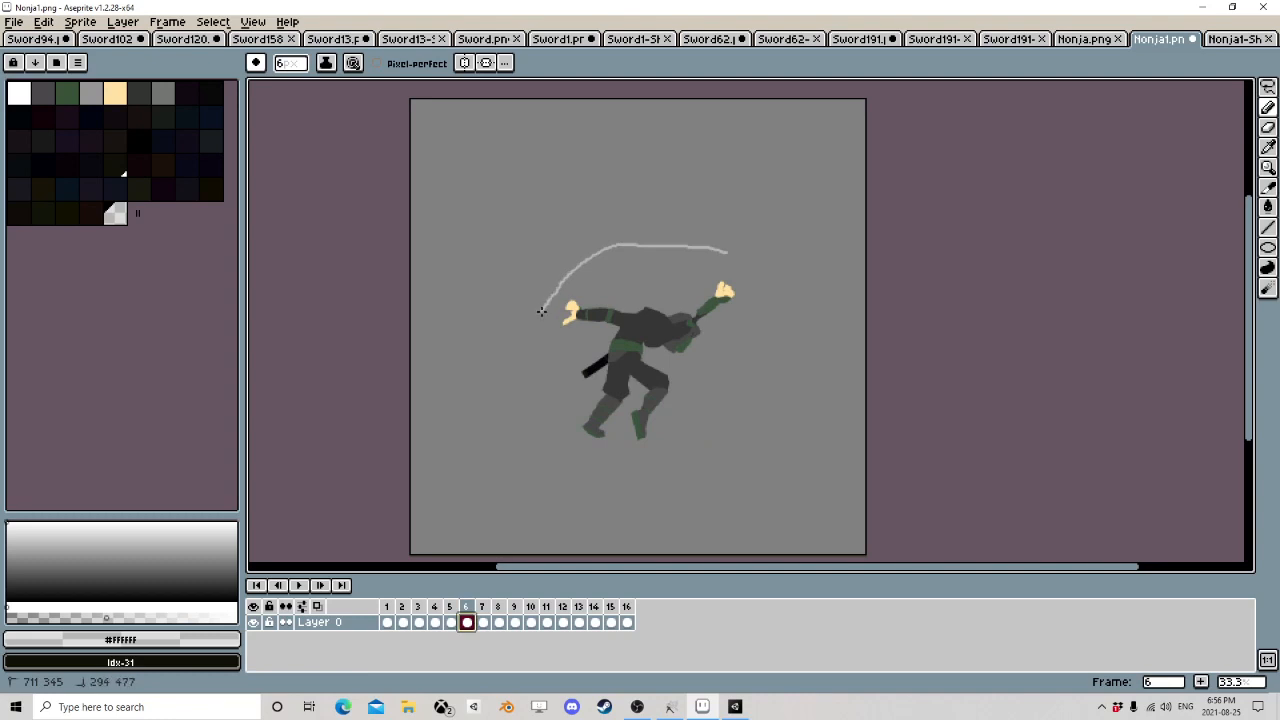
# - Paint a broad white sword-slash arc over the thin guide line in frame 6 with layered 31 px brush strokes
pyautogui.click(292, 63)
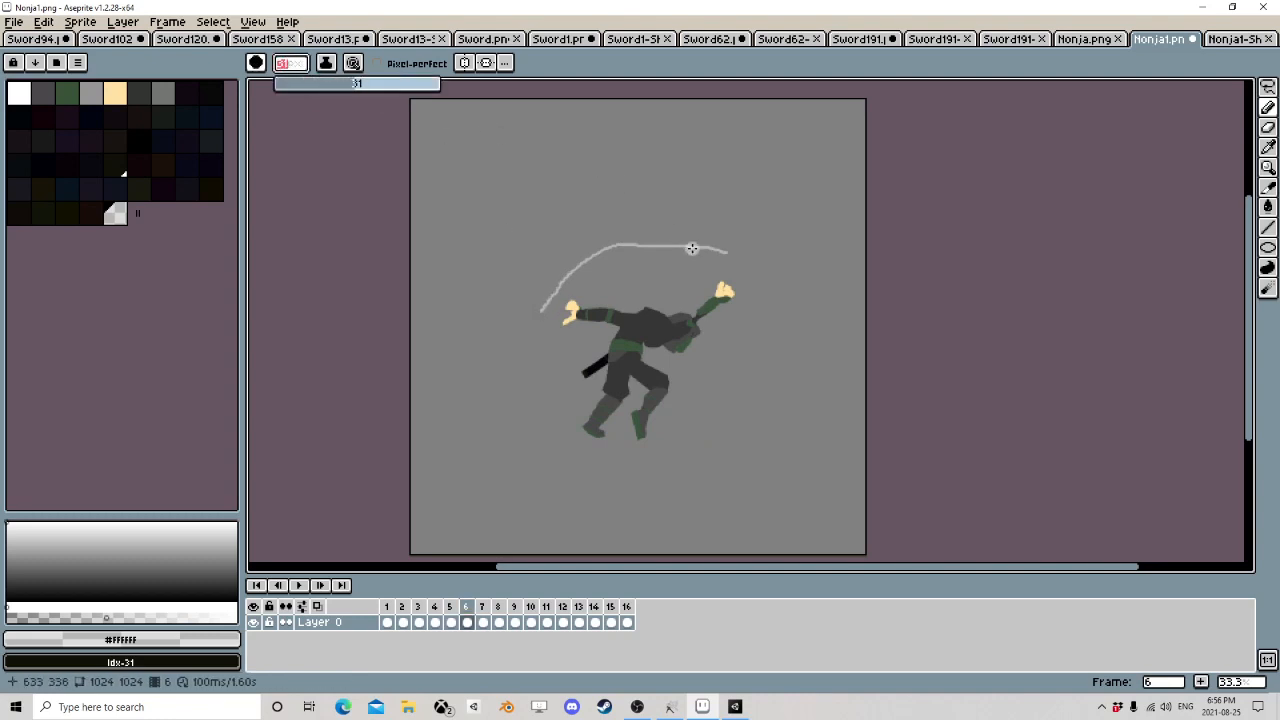
pyautogui.moveTo(735, 258)
pyautogui.mouseDown()
pyautogui.moveTo(588, 250)
pyautogui.moveTo(546, 303)
pyautogui.moveTo(746, 271)
pyautogui.mouseUp()
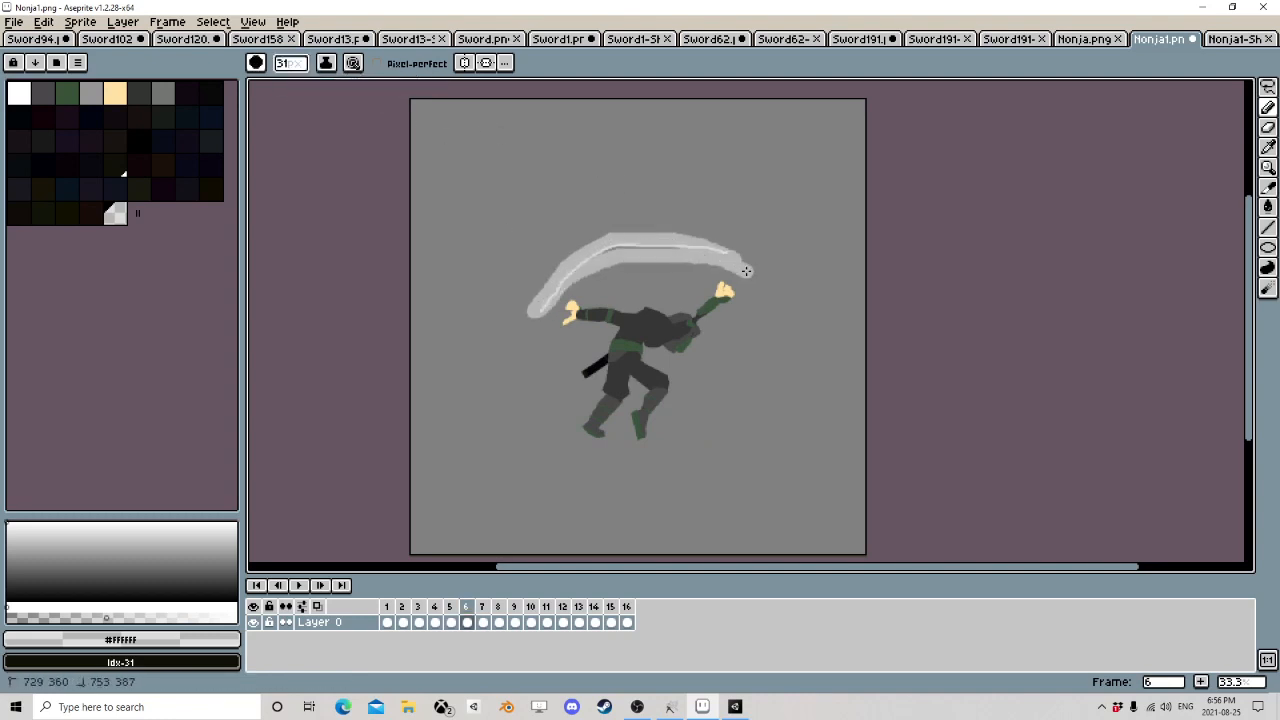
pyautogui.moveTo(533, 308)
pyautogui.mouseDown()
pyautogui.moveTo(715, 272)
pyautogui.moveTo(606, 240)
pyautogui.mouseUp()
pyautogui.moveTo(760, 268)
pyautogui.mouseDown()
pyautogui.moveTo(634, 244)
pyautogui.moveTo(642, 265)
pyautogui.moveTo(609, 260)
pyautogui.mouseUp()
pyautogui.moveTo(700, 253); pyautogui.dragTo(575, 264)
pyautogui.moveTo(660, 237); pyautogui.dragTo(603, 245)
pyautogui.moveTo(730, 266)
pyautogui.mouseDown()
pyautogui.moveTo(658, 263)
pyautogui.moveTo(650, 280)
pyautogui.mouseUp()
pyautogui.scroll(3, 679, 302)
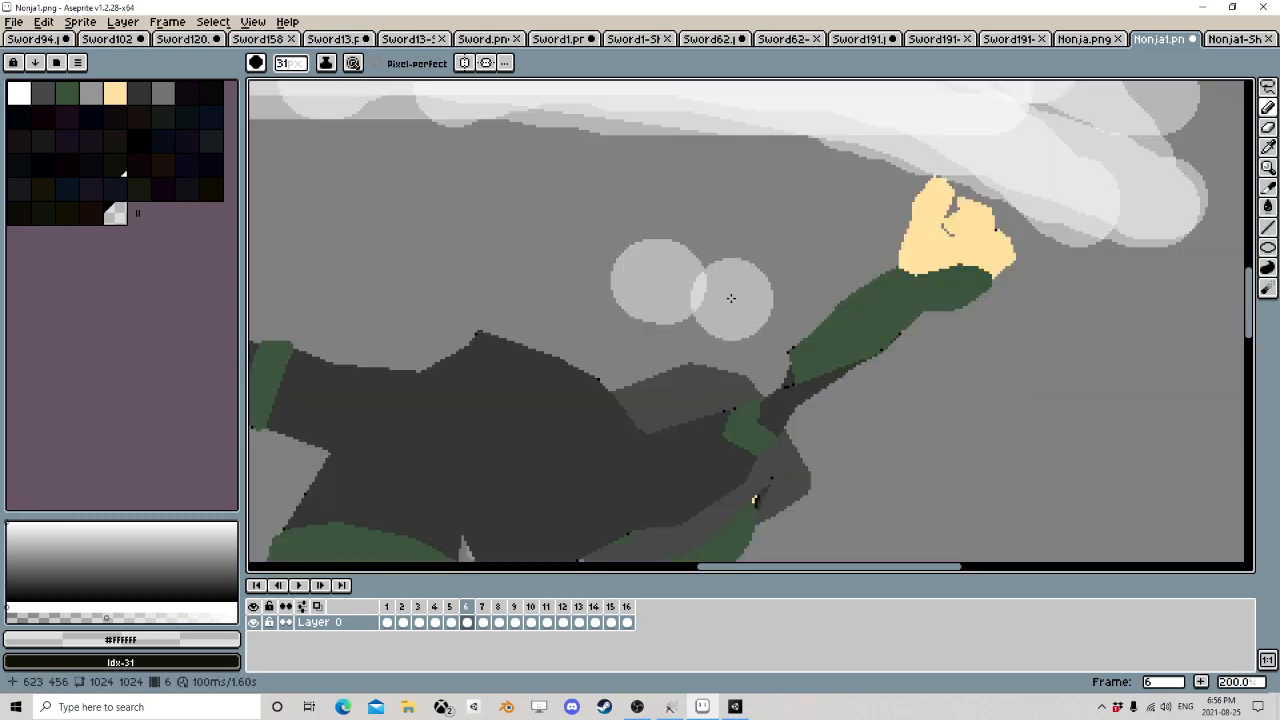
pyautogui.scroll(-5, 717, 292)
pyautogui.scroll(1, 717, 292)
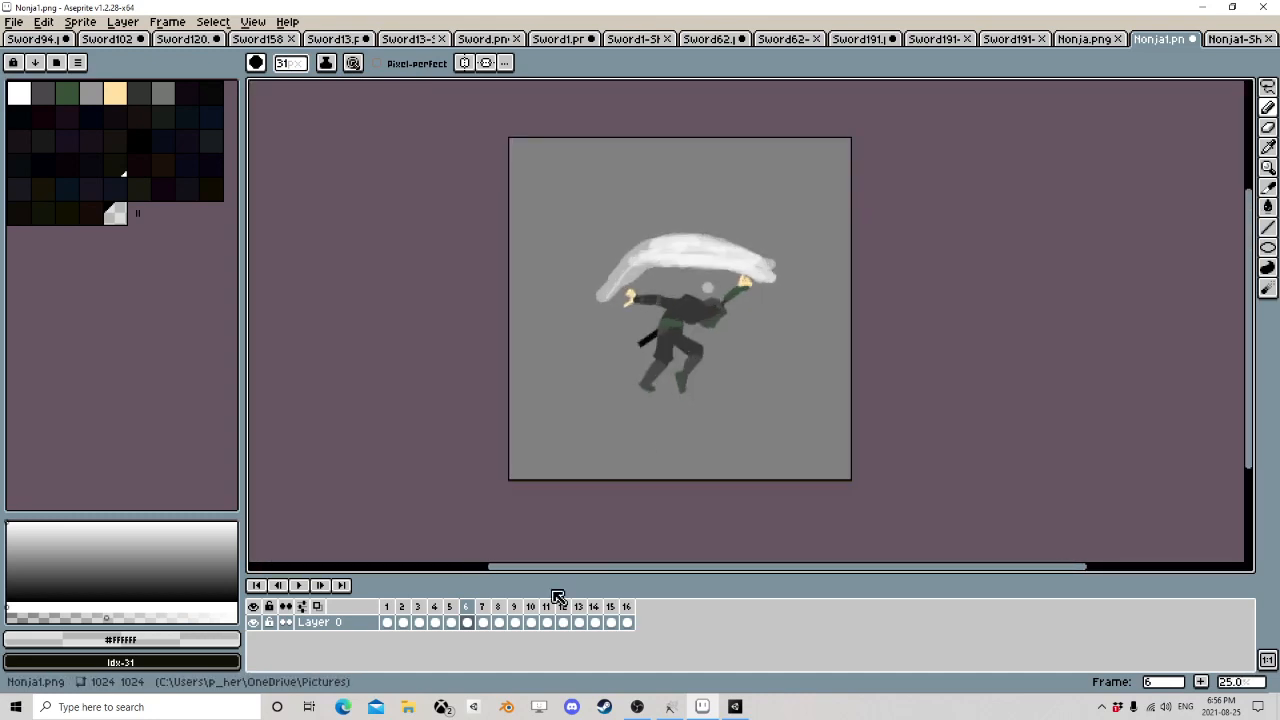
# - With onion skinning on, paint a slash curving down in front of the ninja in frame 7 and trim it with a 19 px eraser
pyautogui.click(483, 622)
pyautogui.click(317, 606)
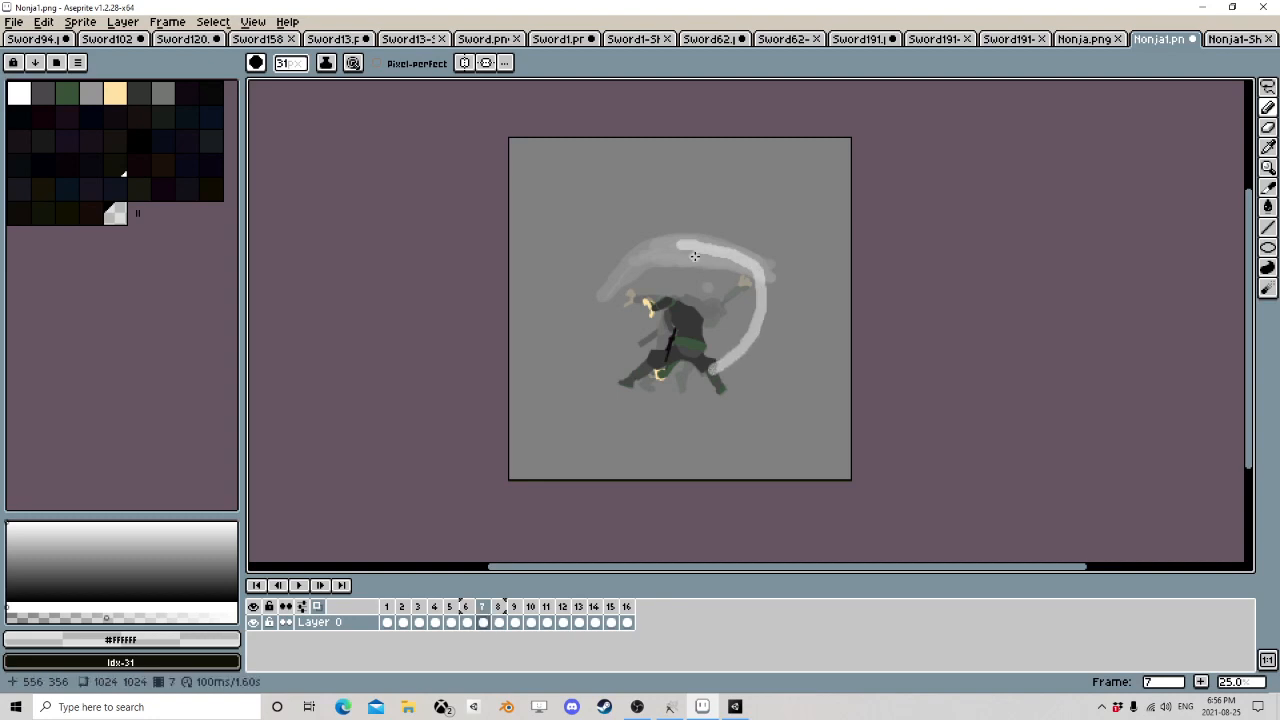
pyautogui.moveTo(690, 244); pyautogui.dragTo(755, 262)
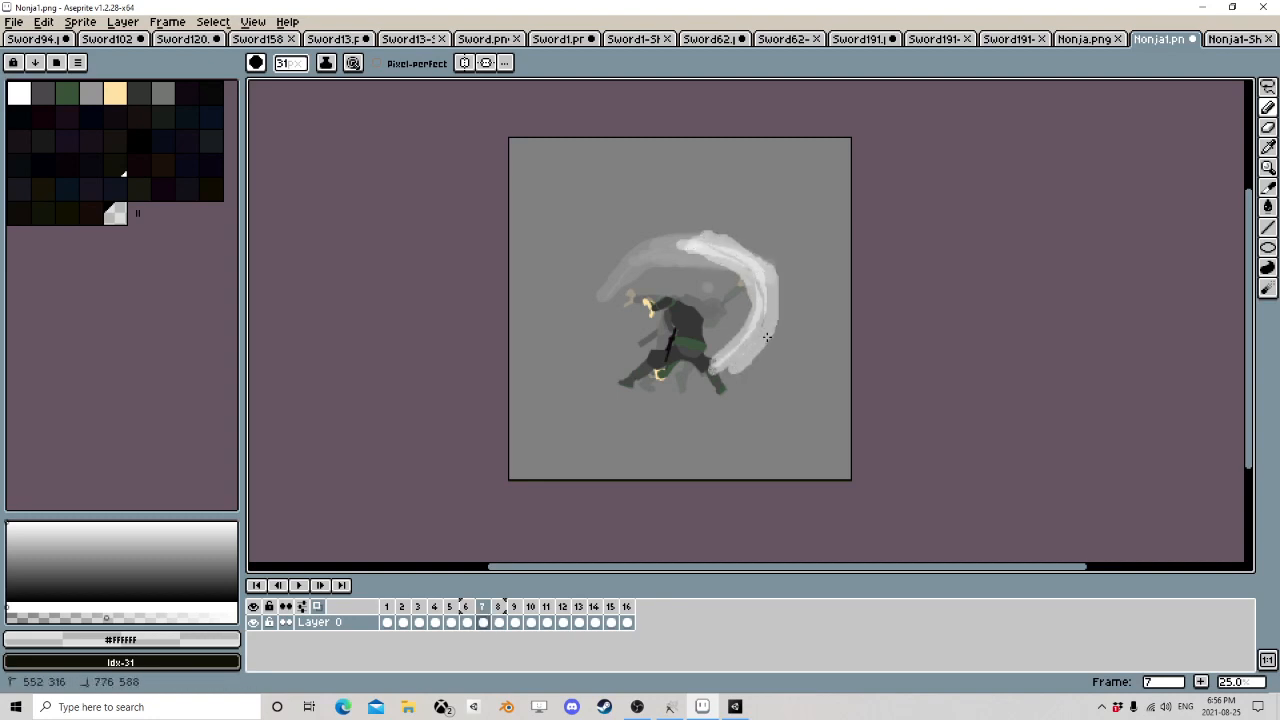
pyautogui.moveTo(767, 282); pyautogui.dragTo(761, 340)
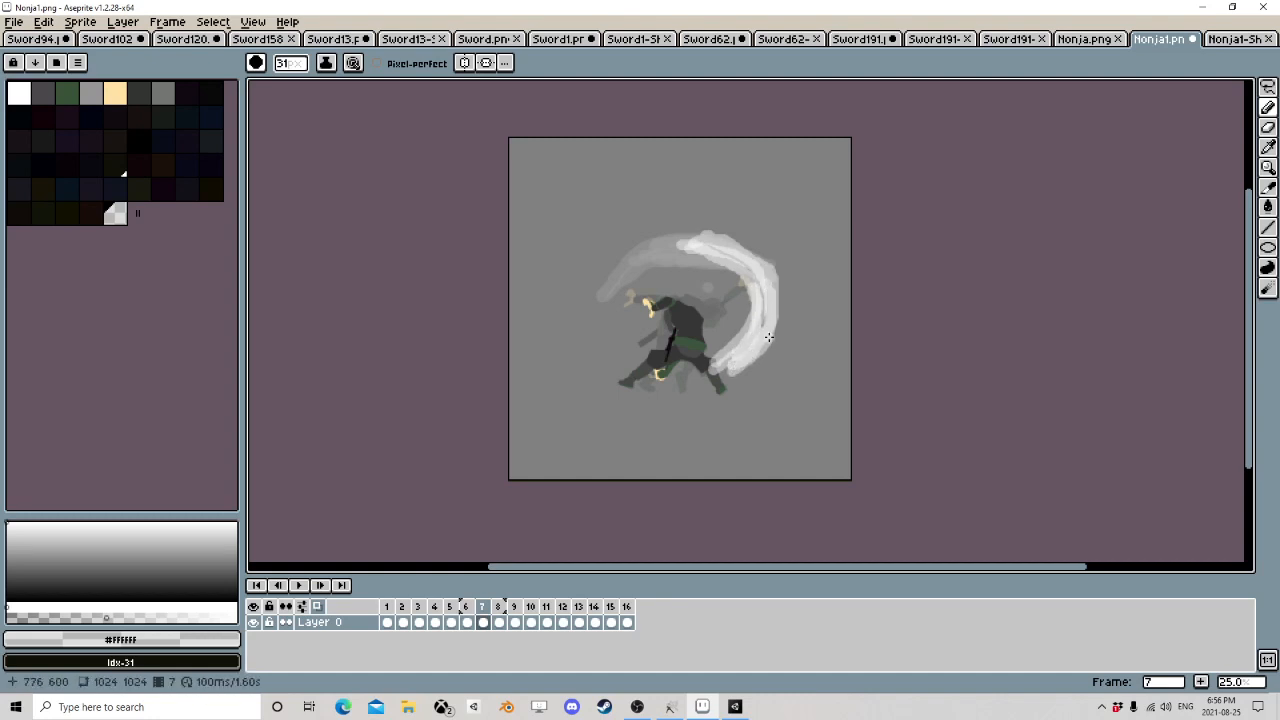
pyautogui.press('e')
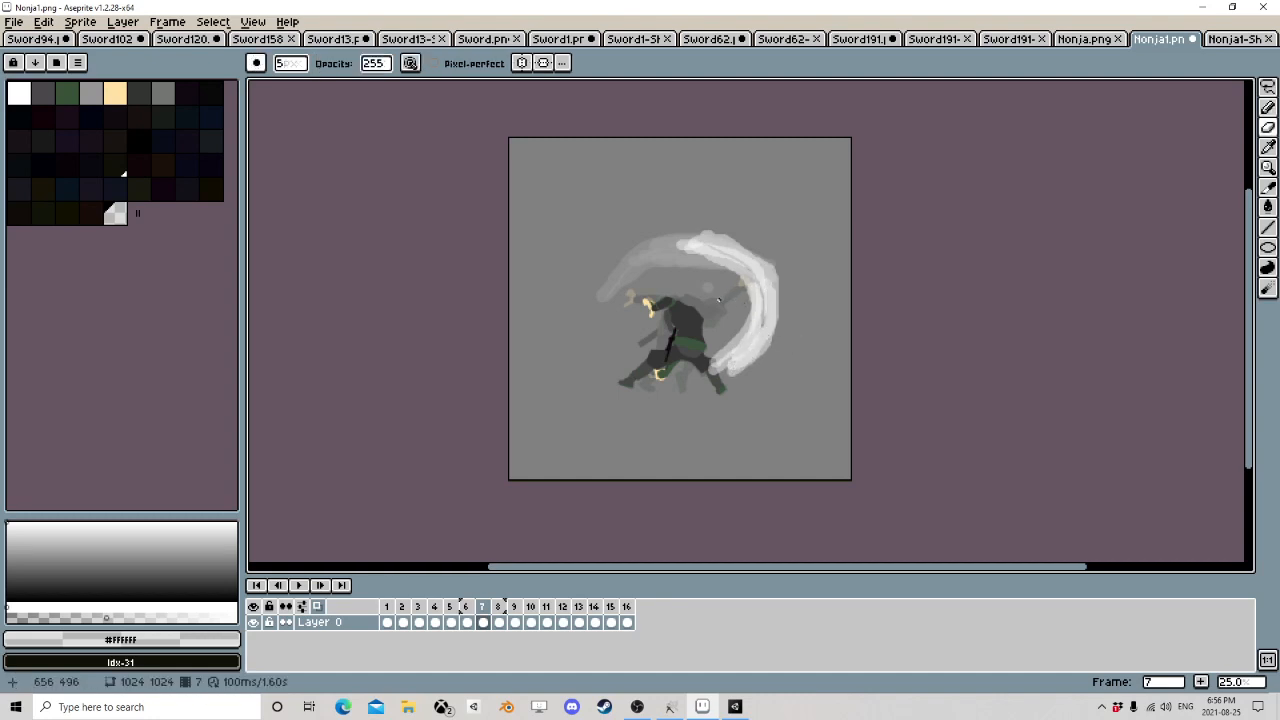
pyautogui.click(288, 63)
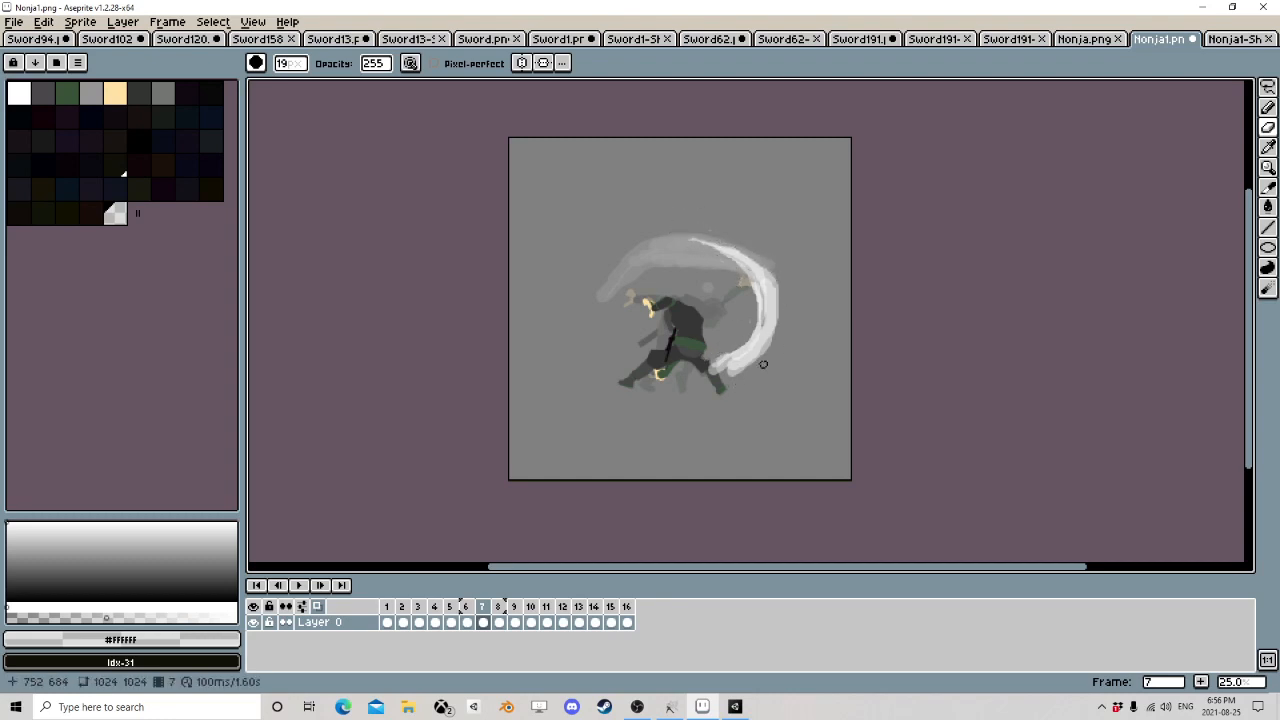
# - Paint the low end of the slash around the ninja's legs in frame 8 with the 31 px brush and trim its edges
pyautogui.click(501, 623)
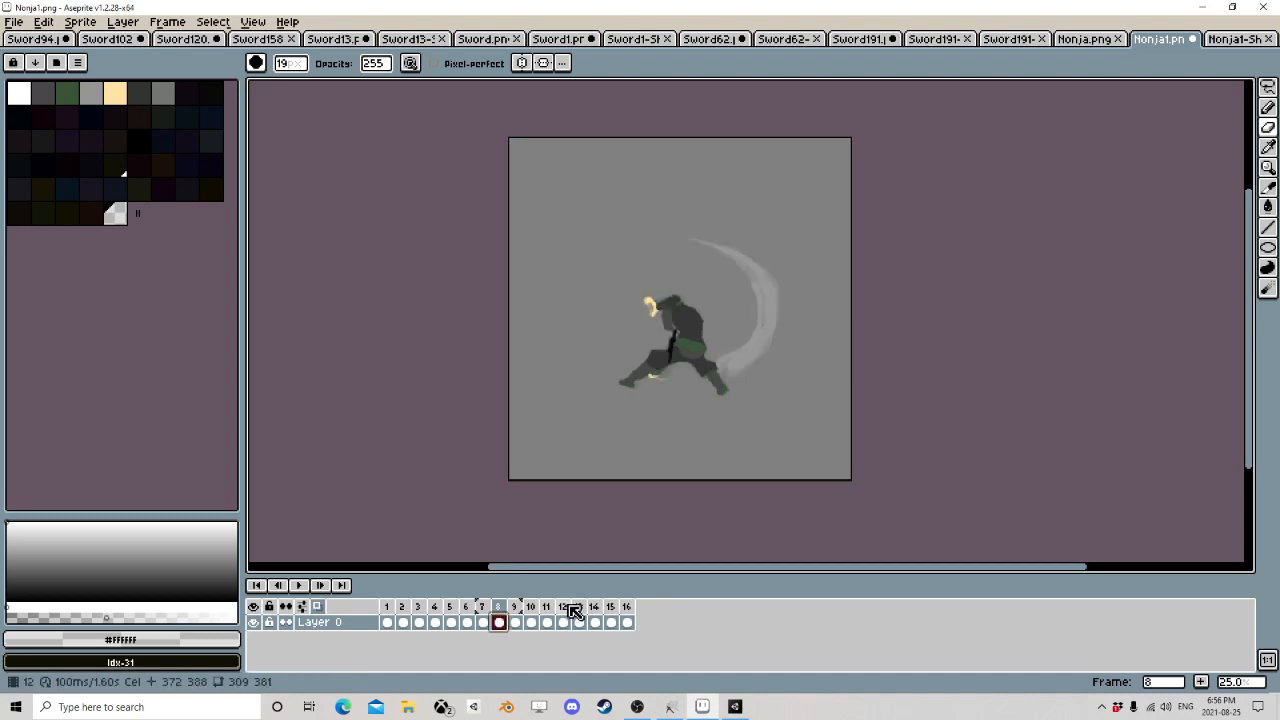
pyautogui.press('b')
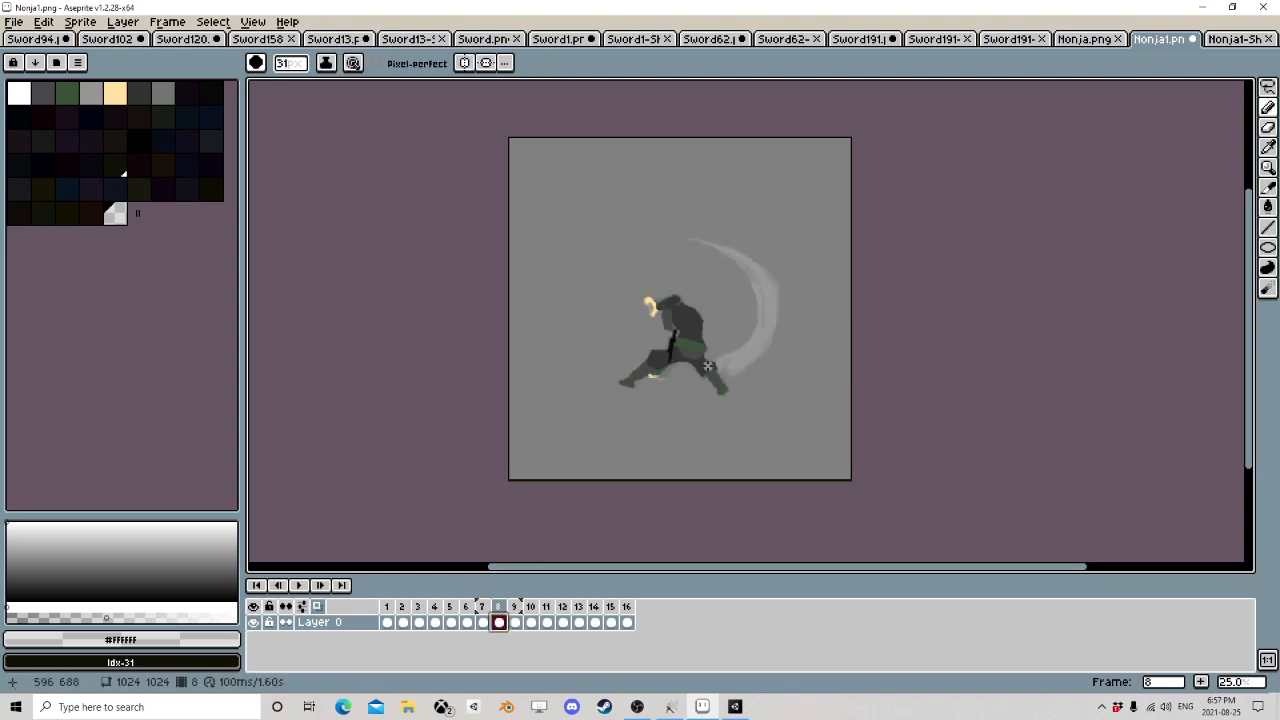
pyautogui.moveTo(688, 371); pyautogui.dragTo(678, 377)
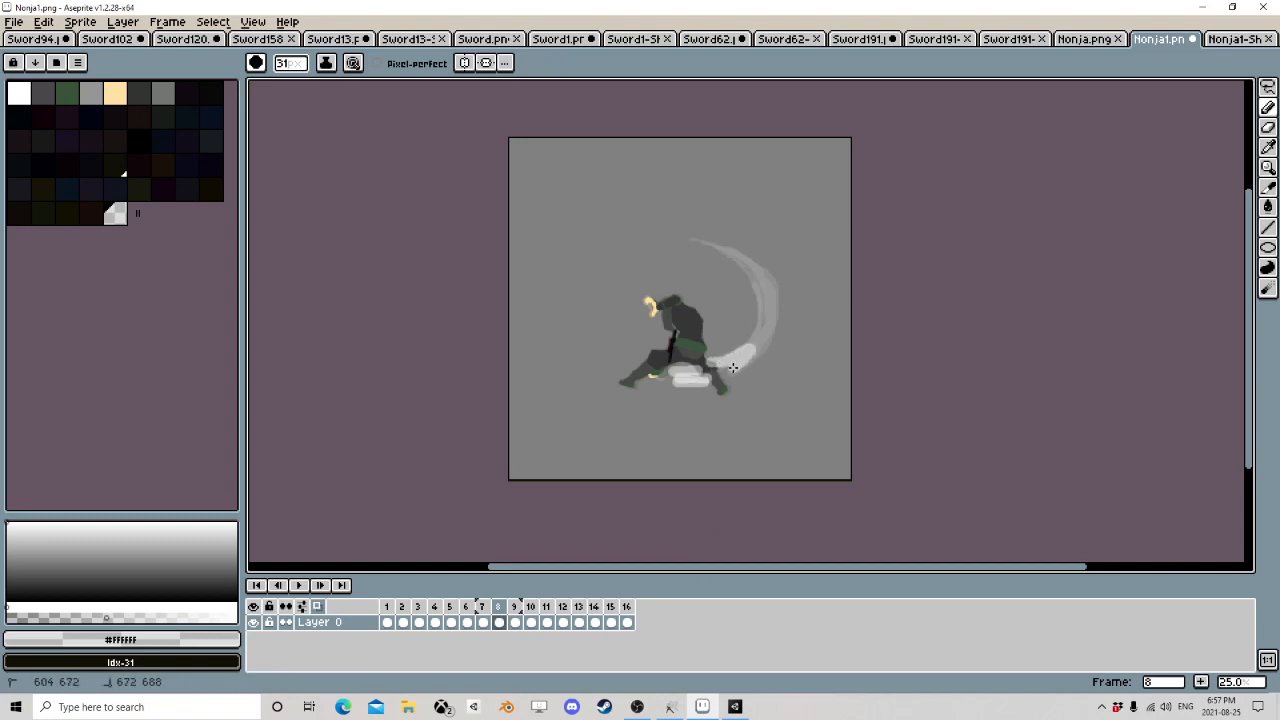
pyautogui.press('e')
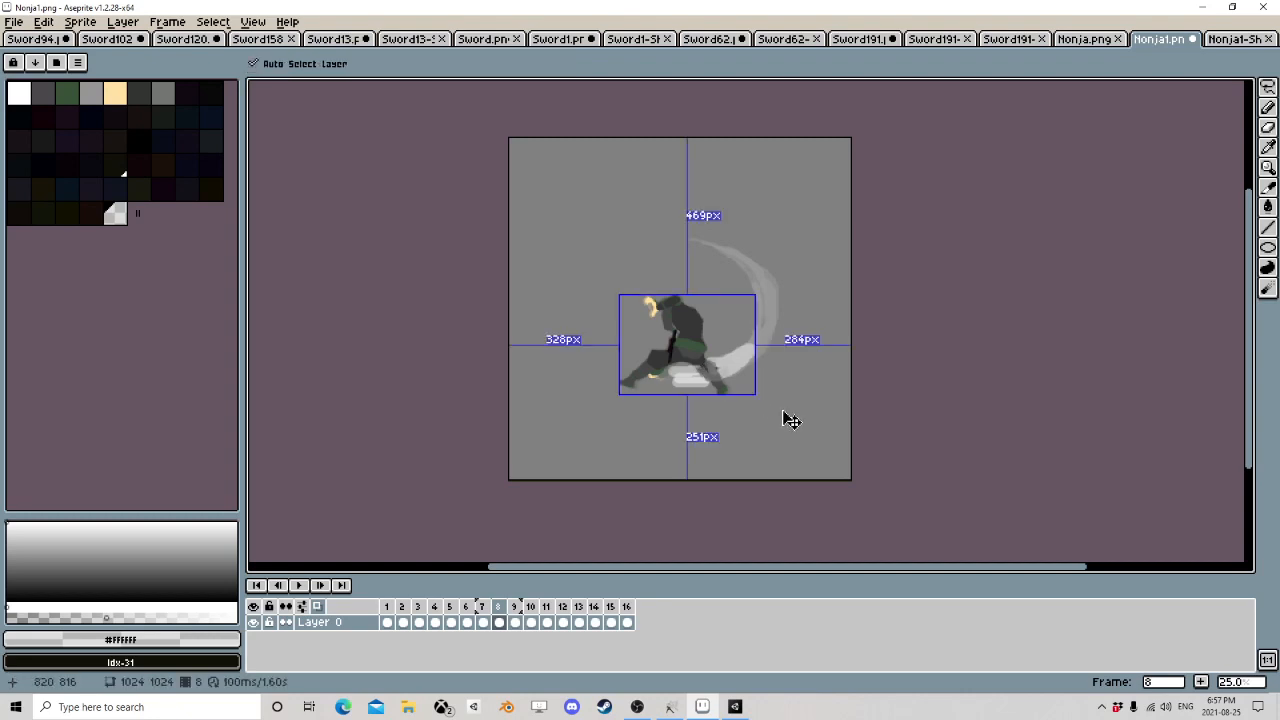
pyautogui.hotkey('ctrl', 'z')
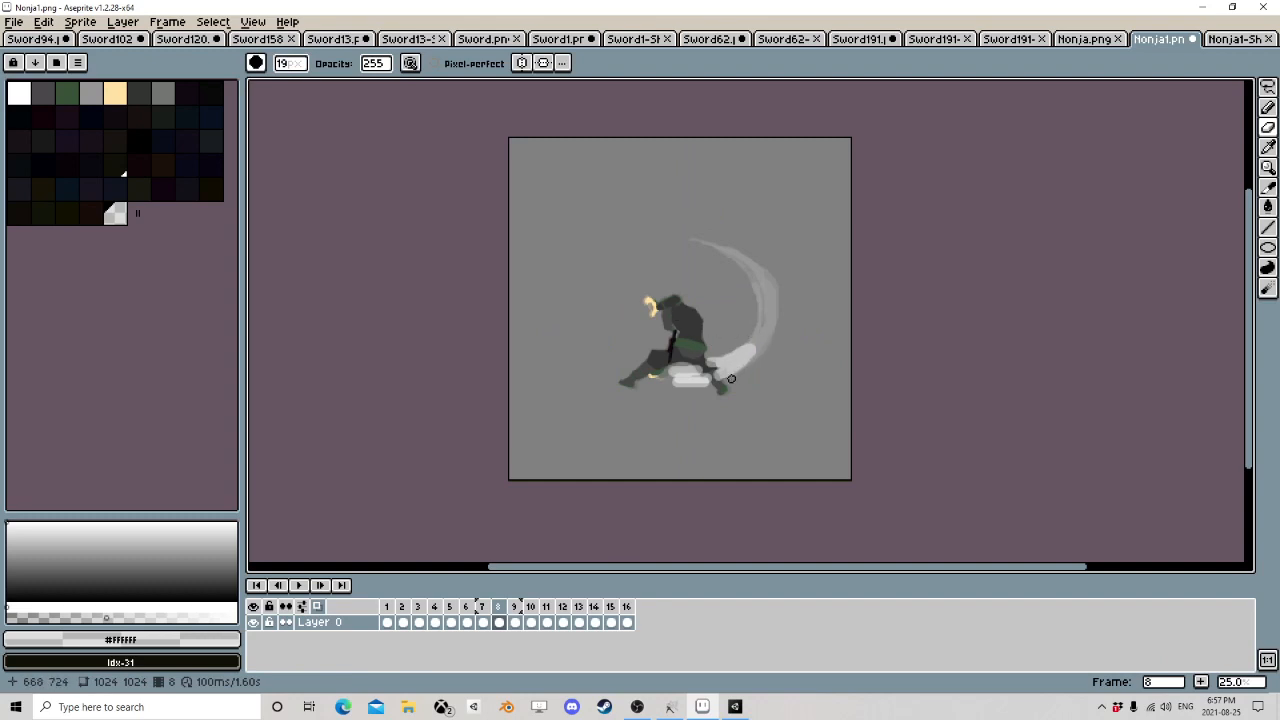
pyautogui.moveTo(731, 378)
pyautogui.mouseDown()
pyautogui.moveTo(759, 345)
pyautogui.moveTo(725, 353)
pyautogui.moveTo(749, 336)
pyautogui.mouseUp()
# - Add a new layer above Layer 0 and step through its frames 9 to 12 against the ninja poses
pyautogui.click(515, 622)
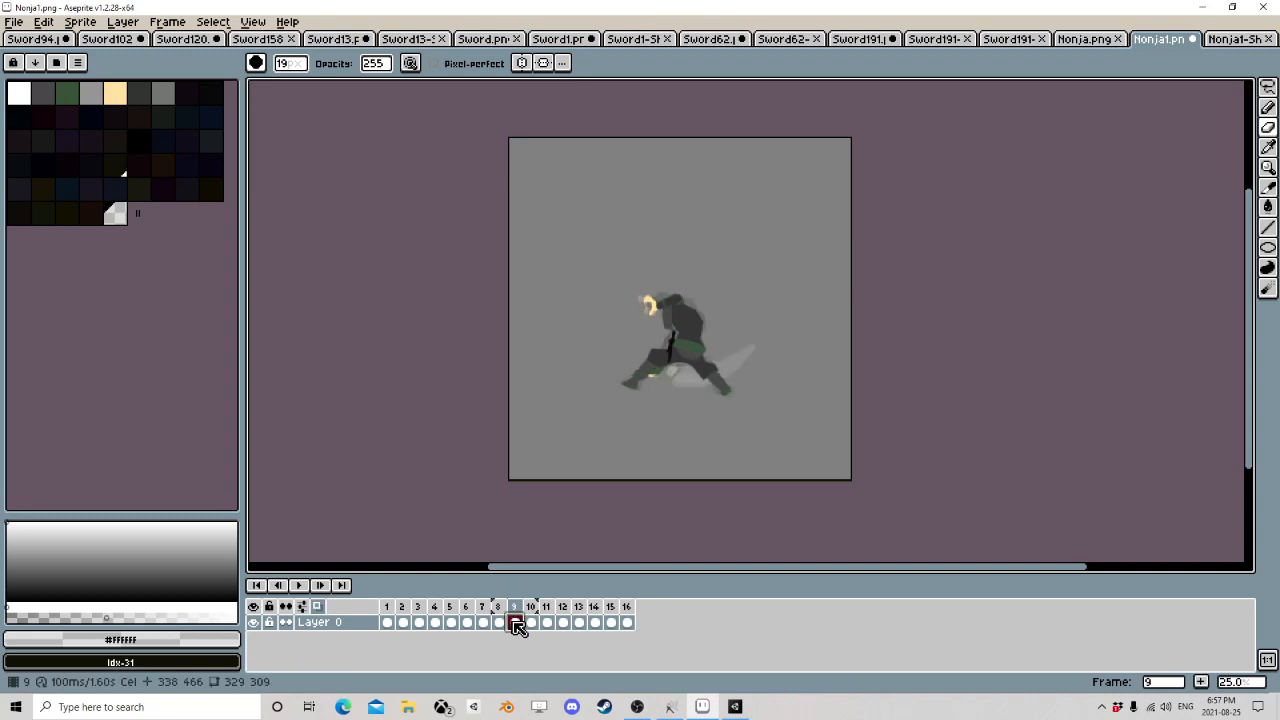
pyautogui.rightClick(336, 624)
pyautogui.click(414, 560)
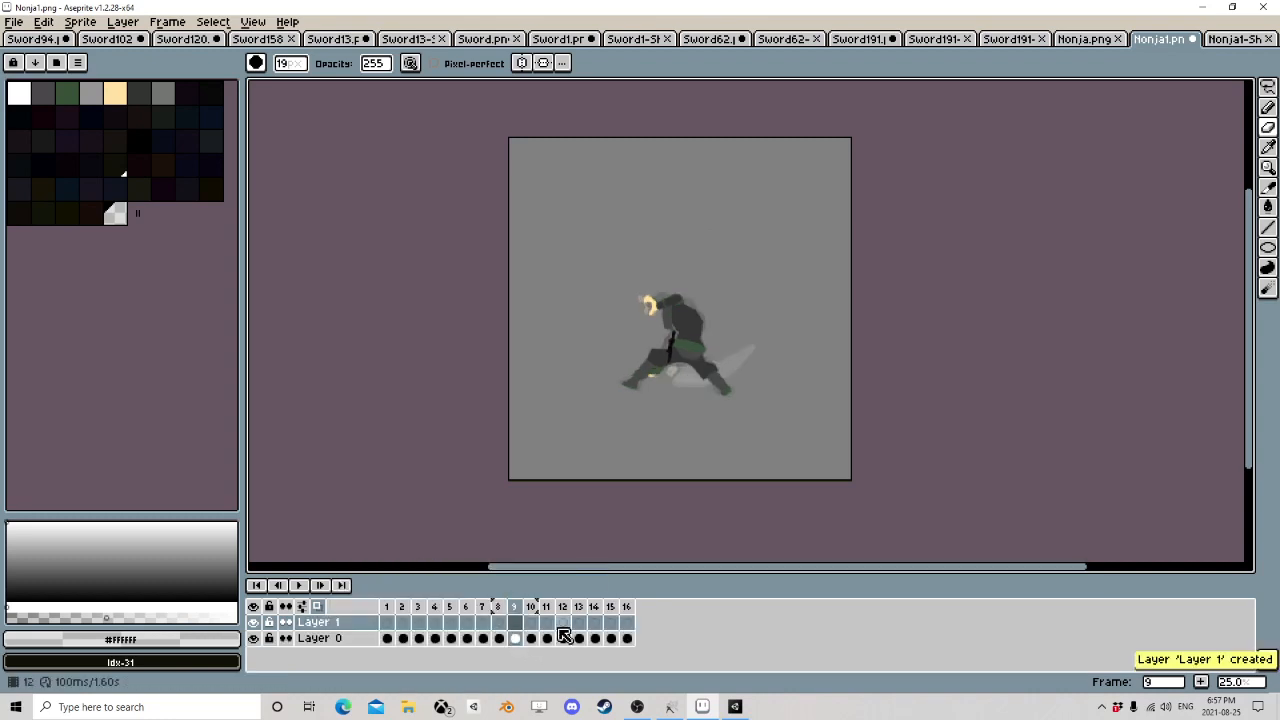
pyautogui.click(515, 622)
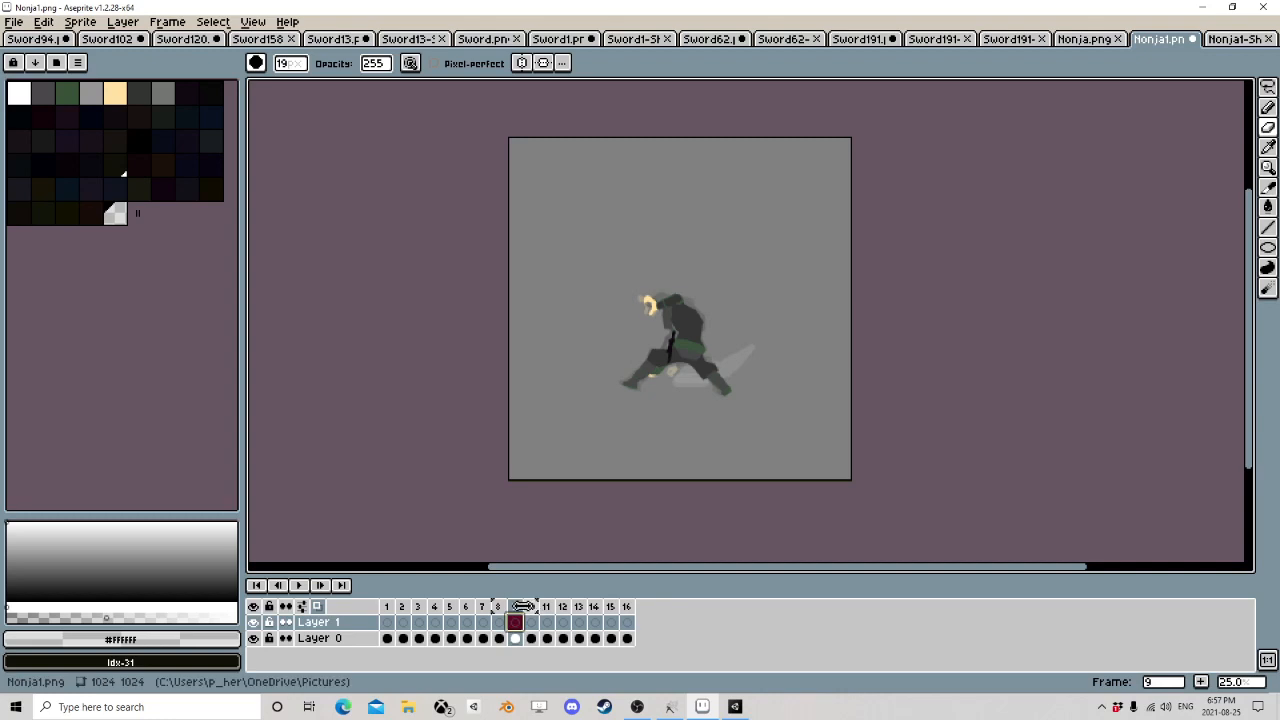
pyautogui.click(531, 622)
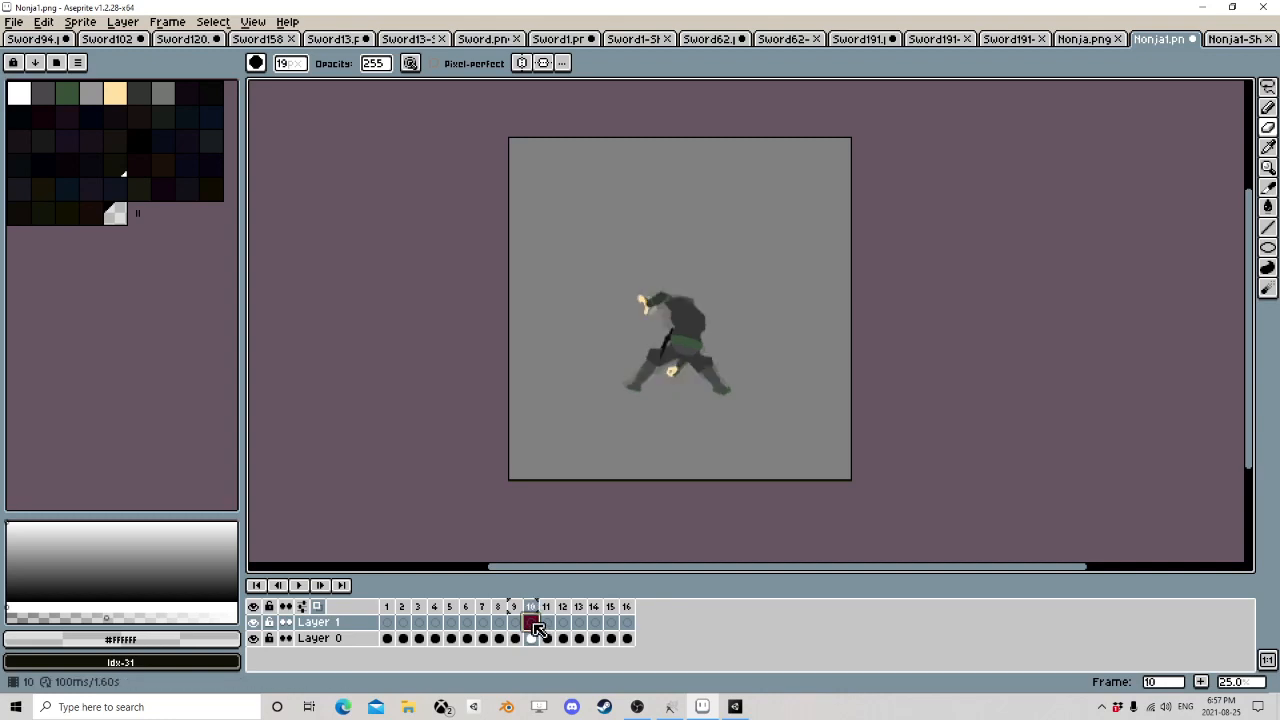
pyautogui.click(546, 622)
pyautogui.click(562, 622)
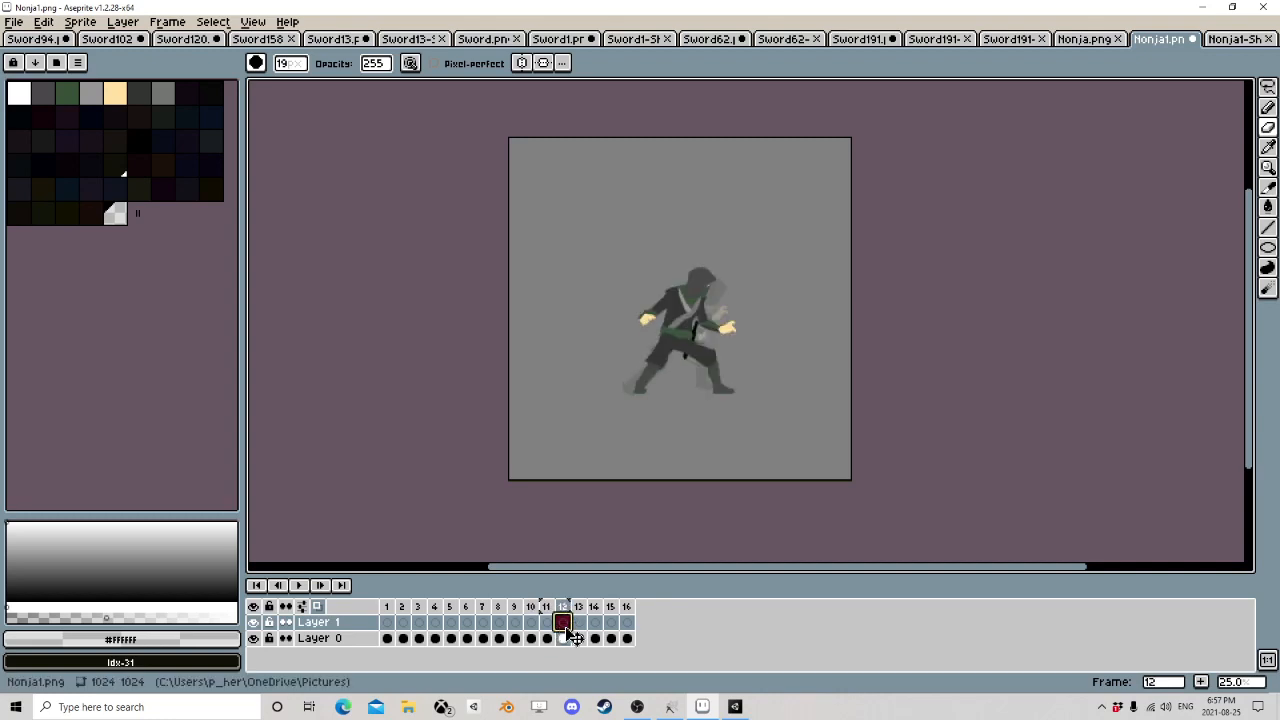
# - Return to frame 1 of Layer 1, mix a fully opaque bright yellow (HSL 62, 100, 50) and add it to the palette
pyautogui.click(387, 622)
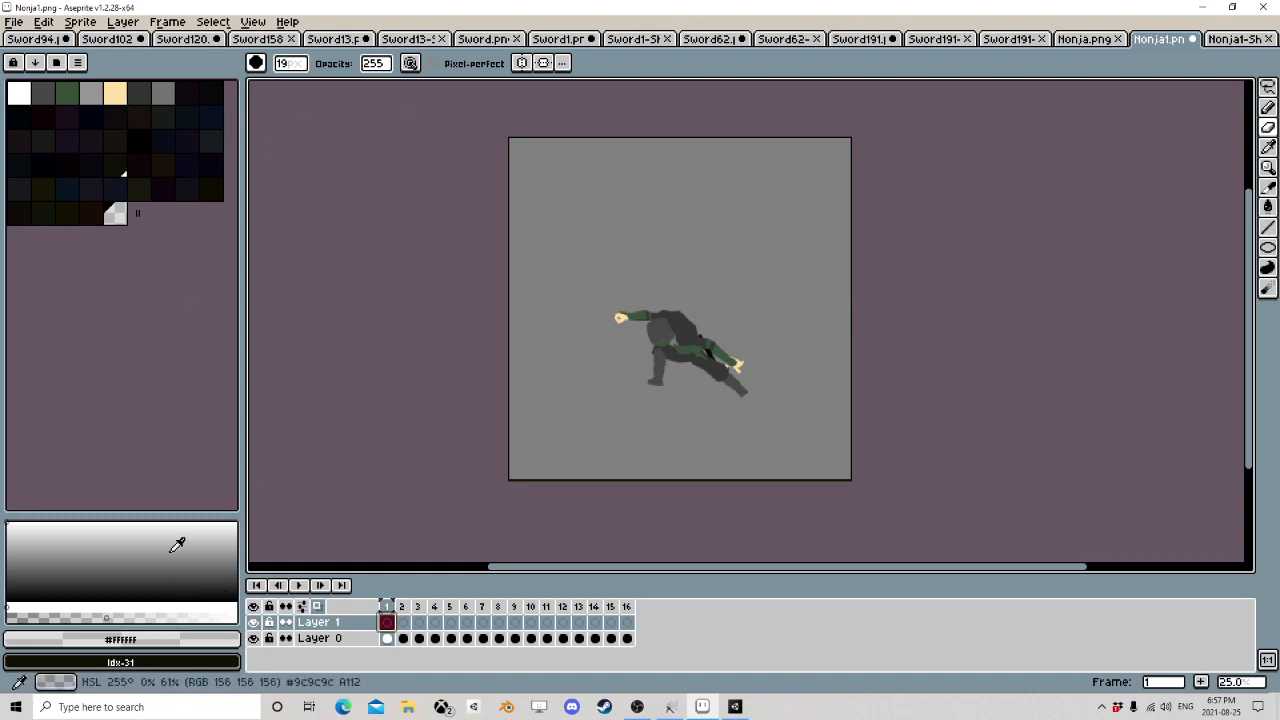
pyautogui.click(185, 604)
pyautogui.moveTo(180, 607); pyautogui.dragTo(234, 618)
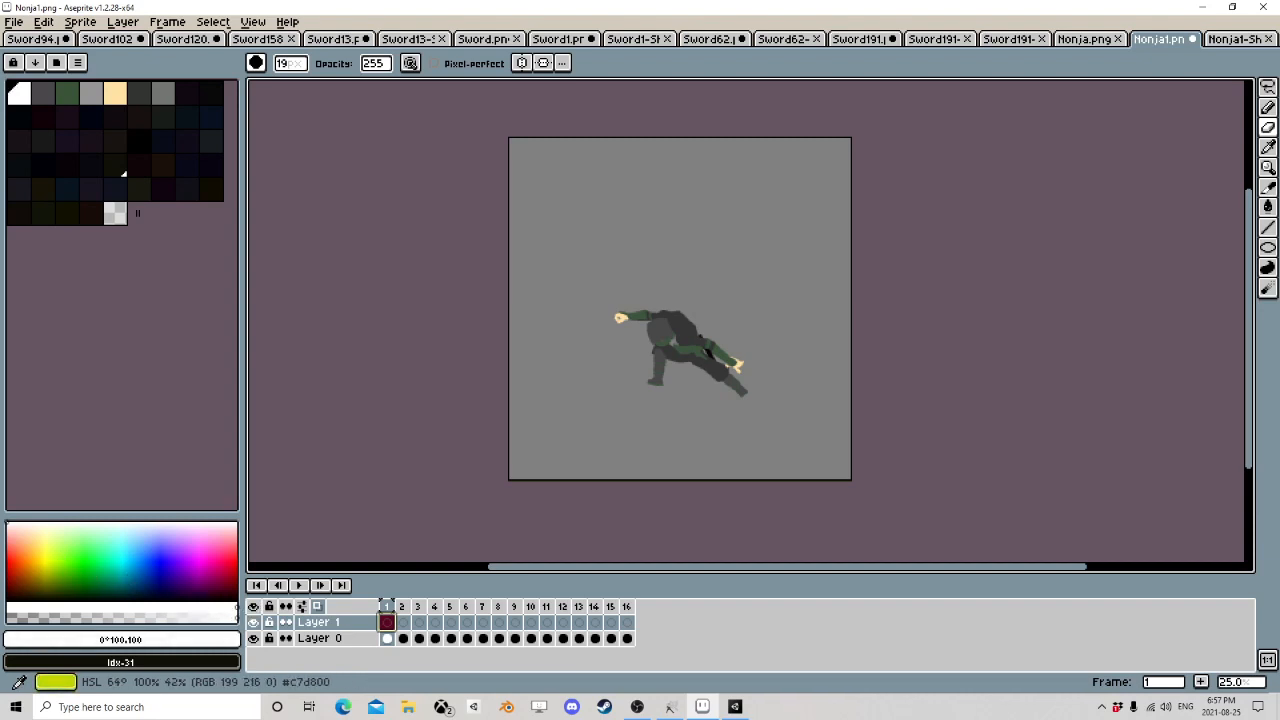
pyautogui.click(46, 561)
pyautogui.click(235, 640)
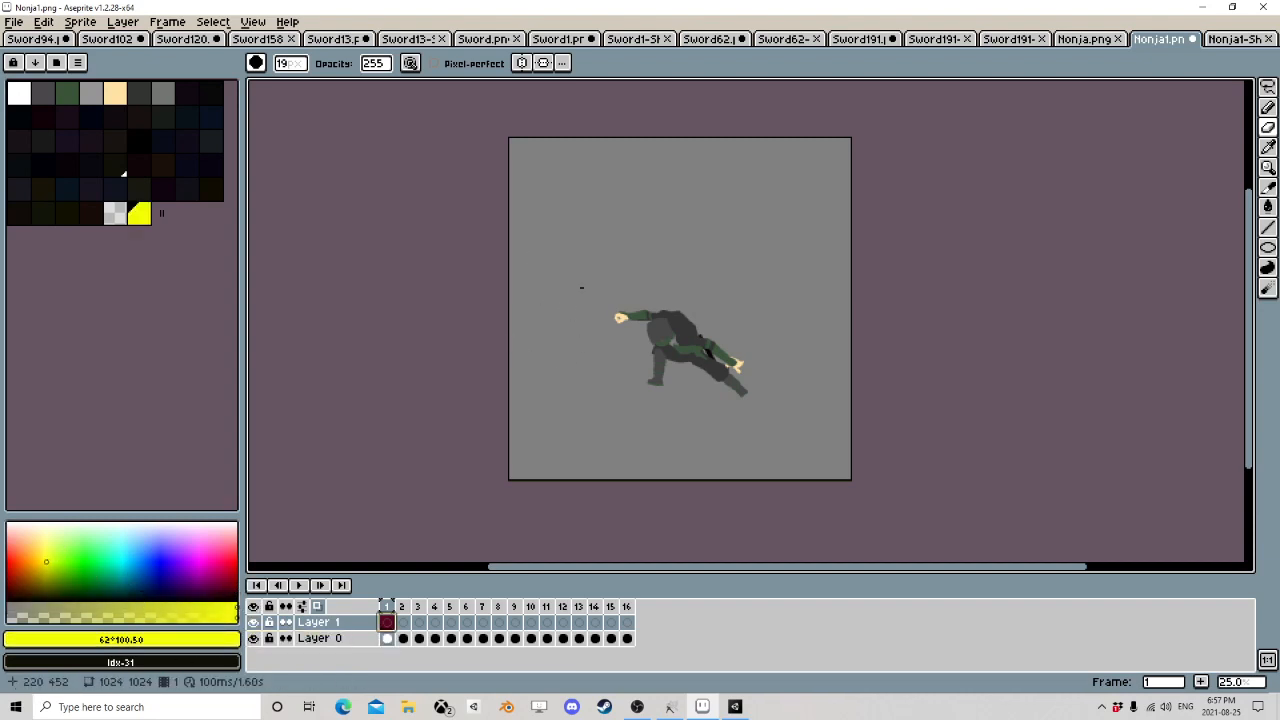
# - With a 6 px Ellipse outline, draw yellow rings centred on the ninja's raised hand in frames 1 and 2 of Layer 1, the second slightly smaller
pyautogui.press('e')
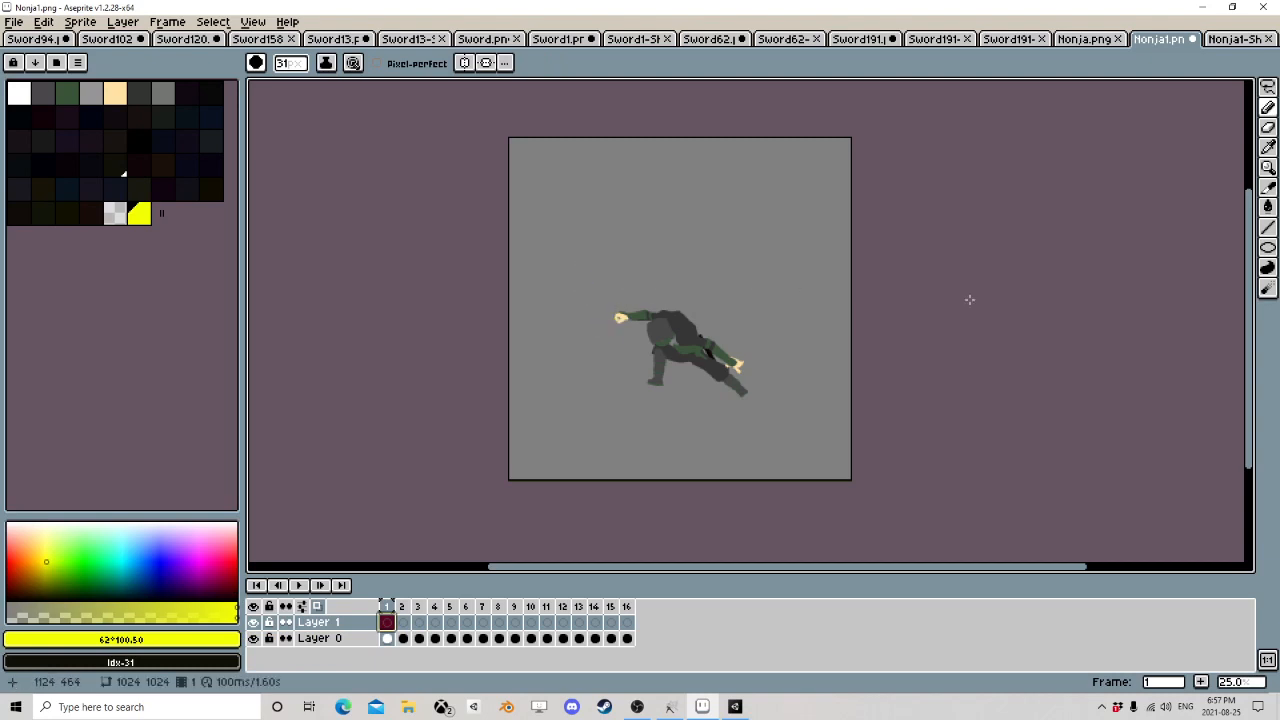
pyautogui.click(1267, 247)
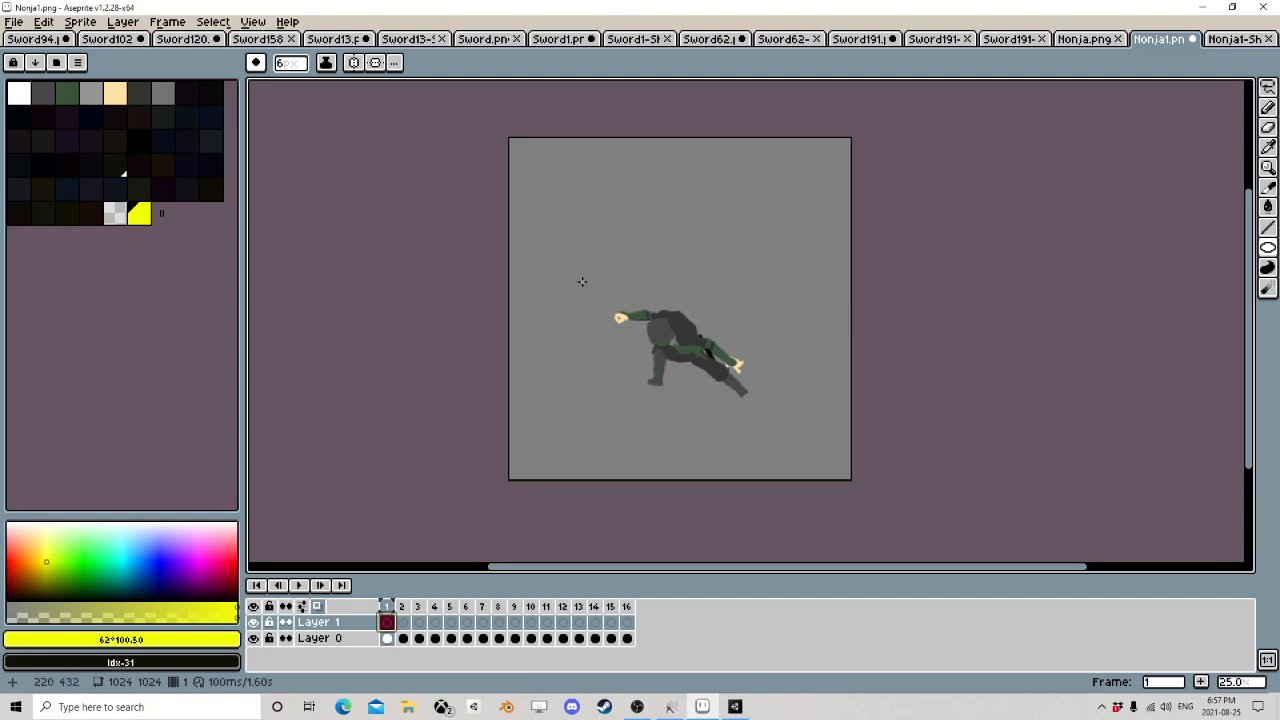
pyautogui.moveTo(619, 318); pyautogui.dragTo(592, 291)
pyautogui.press('ctrl')
pyautogui.click(403, 622)
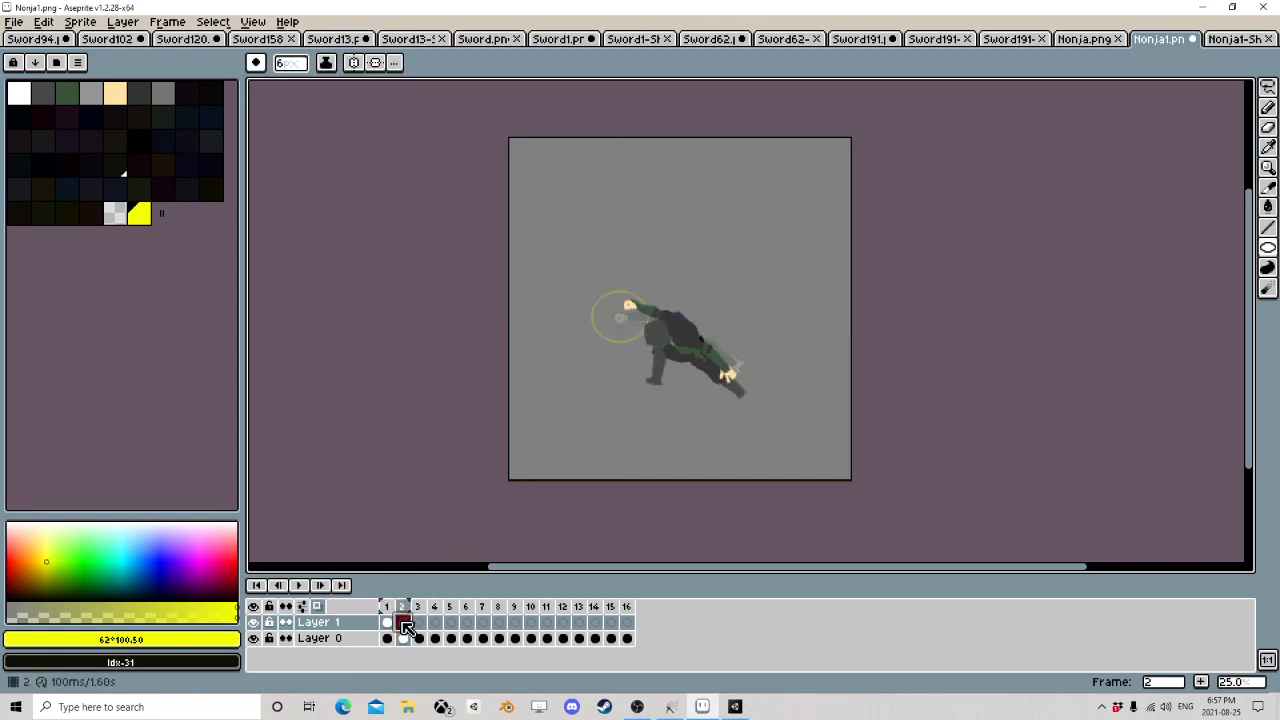
pyautogui.press('ctrl')
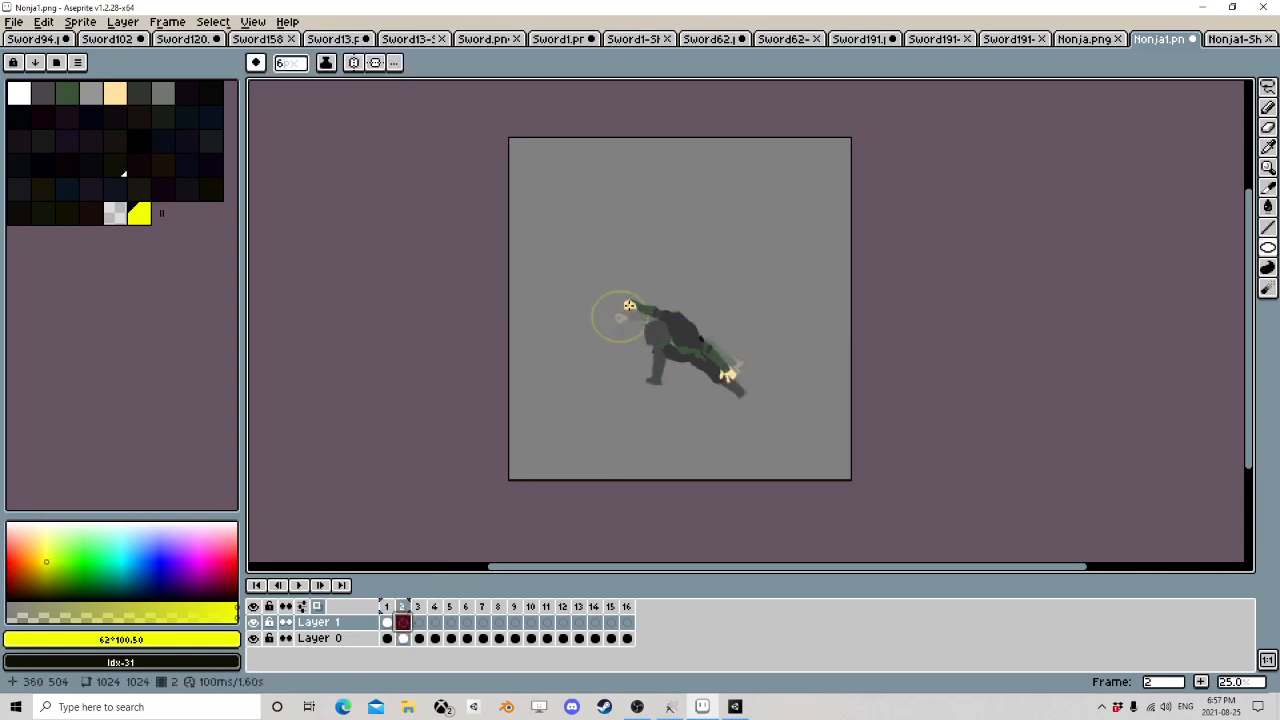
pyautogui.moveTo(628, 306); pyautogui.dragTo(607, 287)
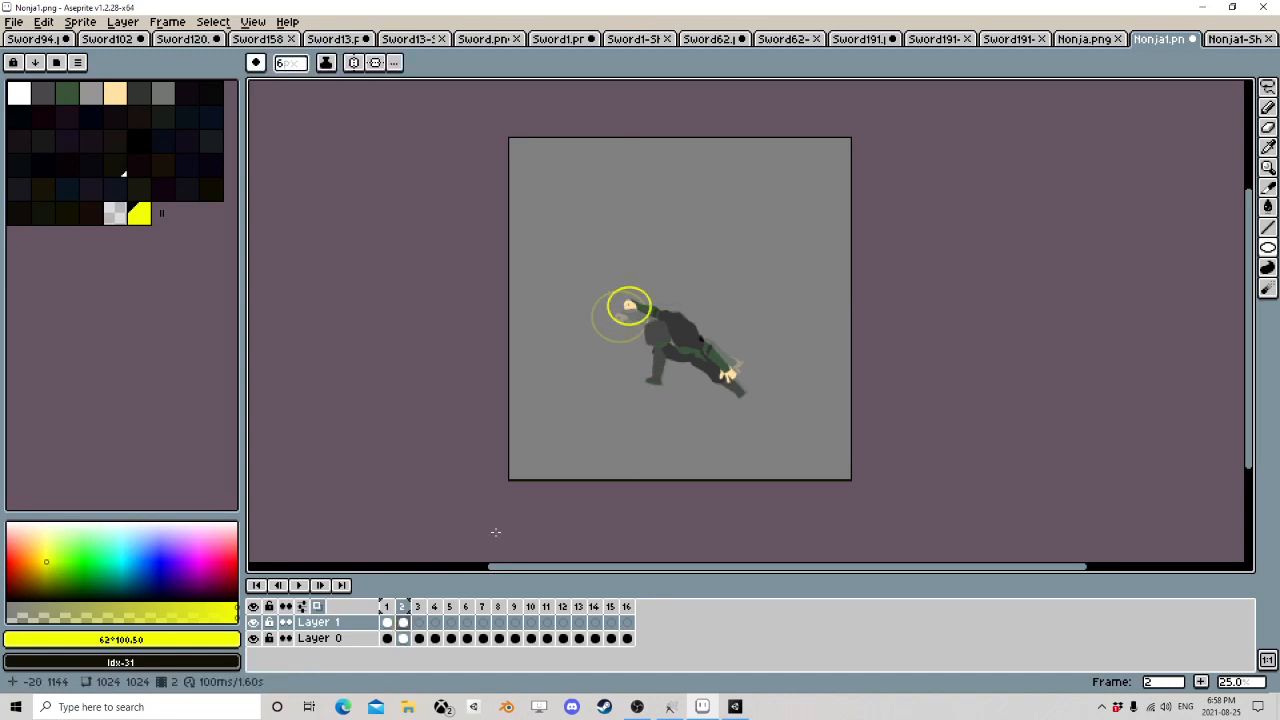
# - Continue the shrinking yellow rings around the raised hand in frames 3 and 4, ending with a tiny dot in frame 5
pyautogui.click(418, 622)
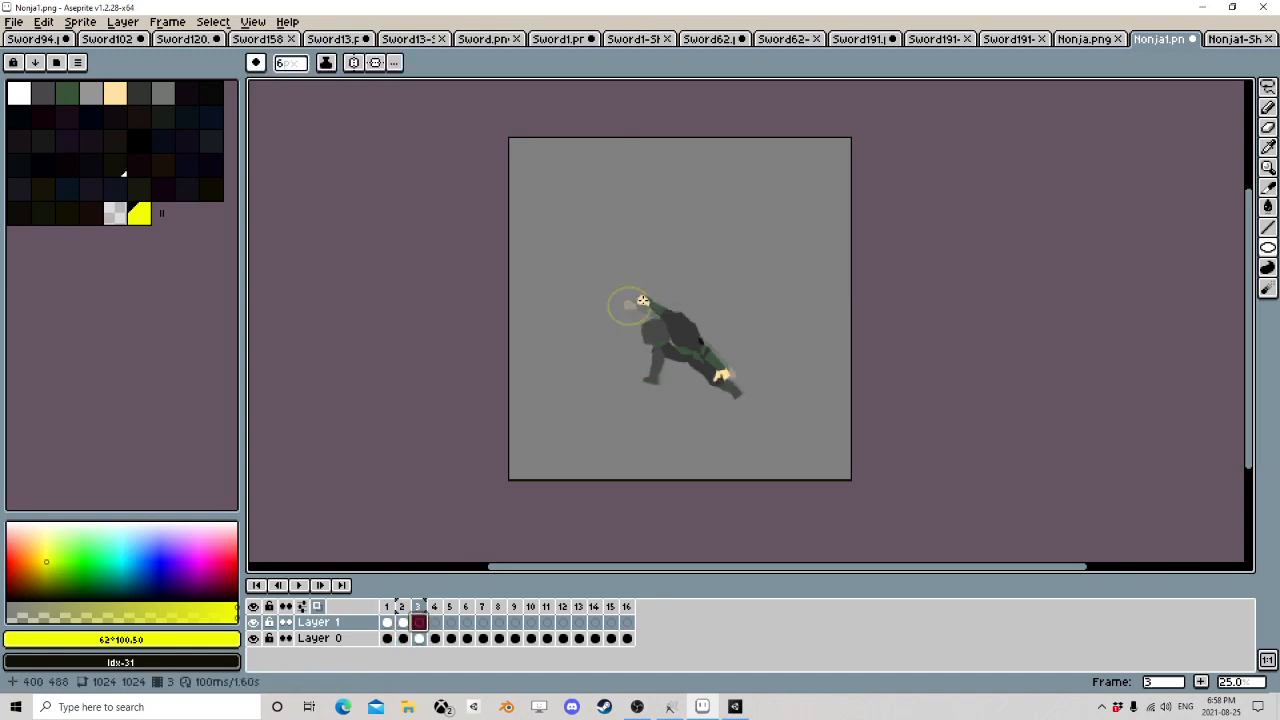
pyautogui.keyDown('ctrl'); pyautogui.moveTo(642, 300); pyautogui.dragTo(645, 287); pyautogui.keyUp('ctrl')
pyautogui.click(436, 622)
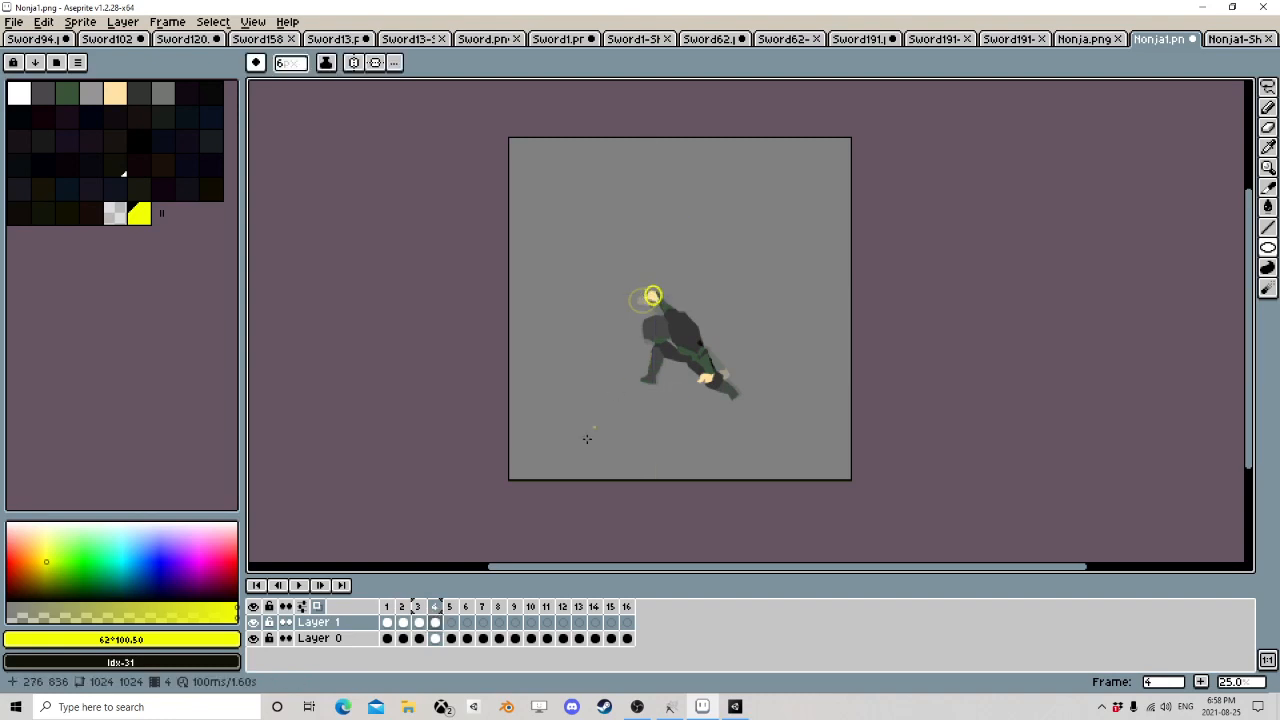
pyautogui.click(451, 622)
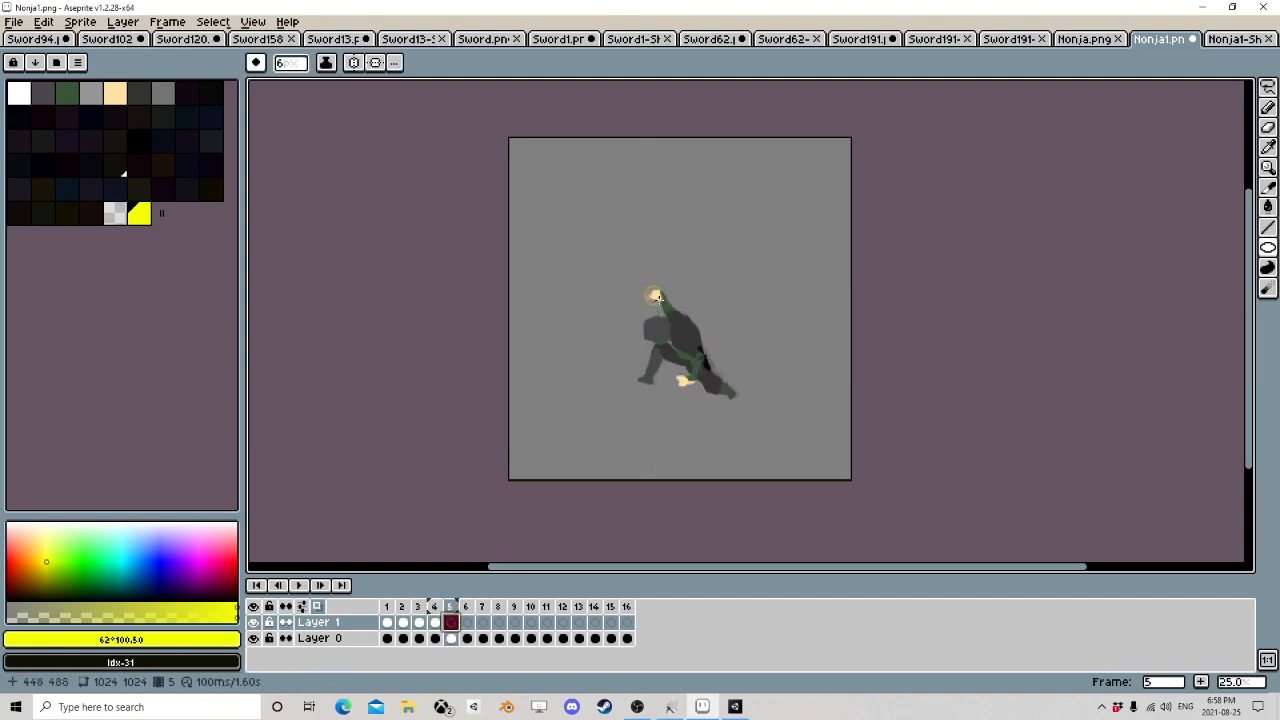
pyautogui.keyDown('ctrl'); pyautogui.moveTo(655, 295); pyautogui.dragTo(654, 294); pyautogui.keyUp('ctrl')
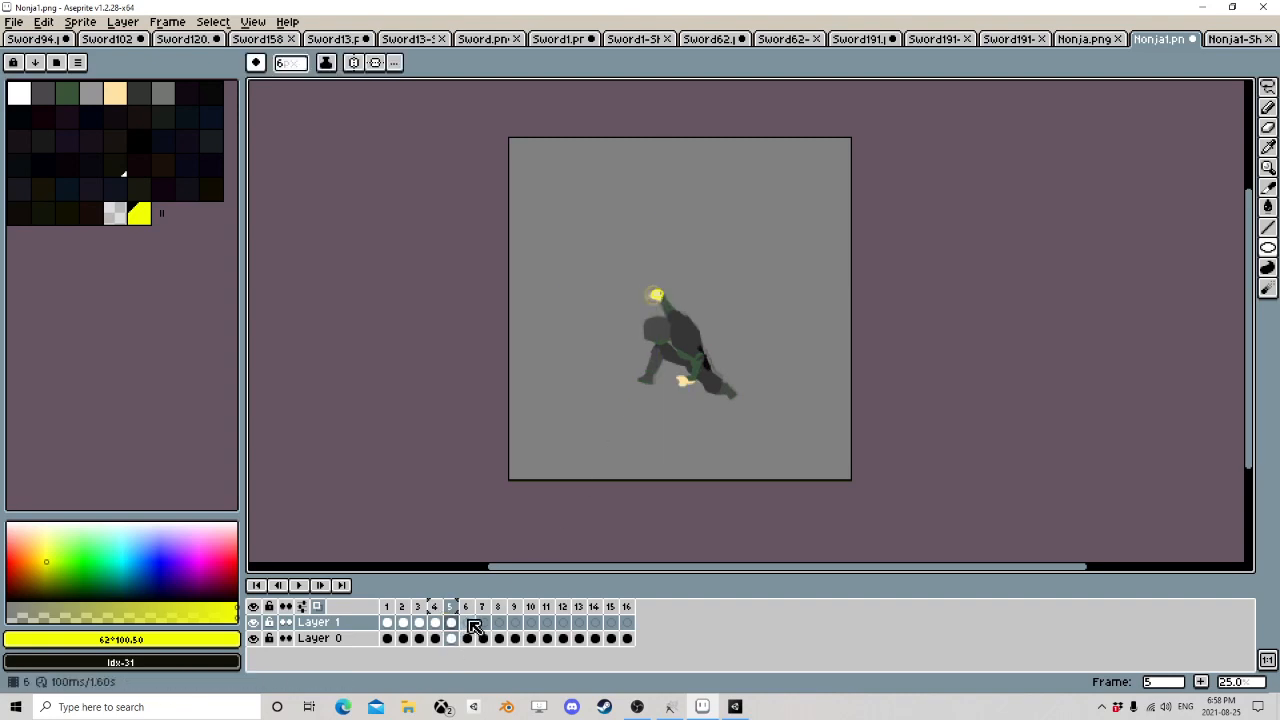
# - Check frame 6 for the transition into the slash, and play the whole ninja animation to review the shrinking ring effect
pyautogui.click(467, 622)
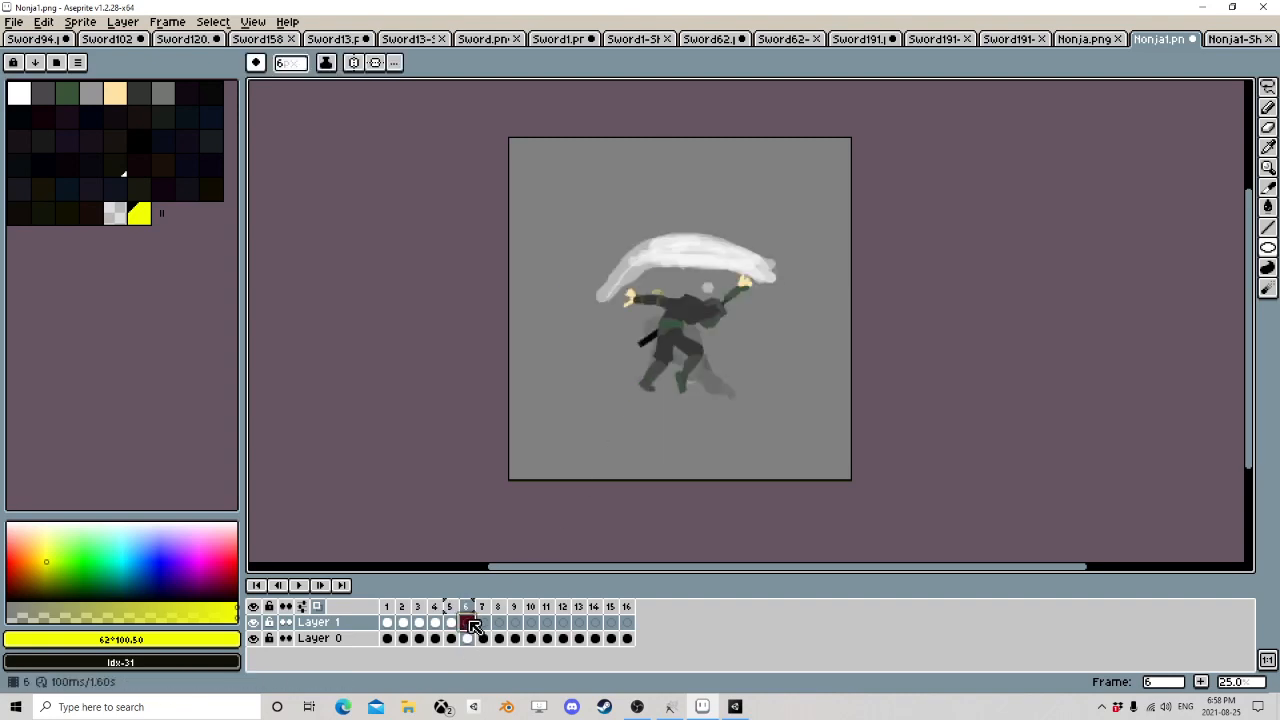
pyautogui.click(303, 588)
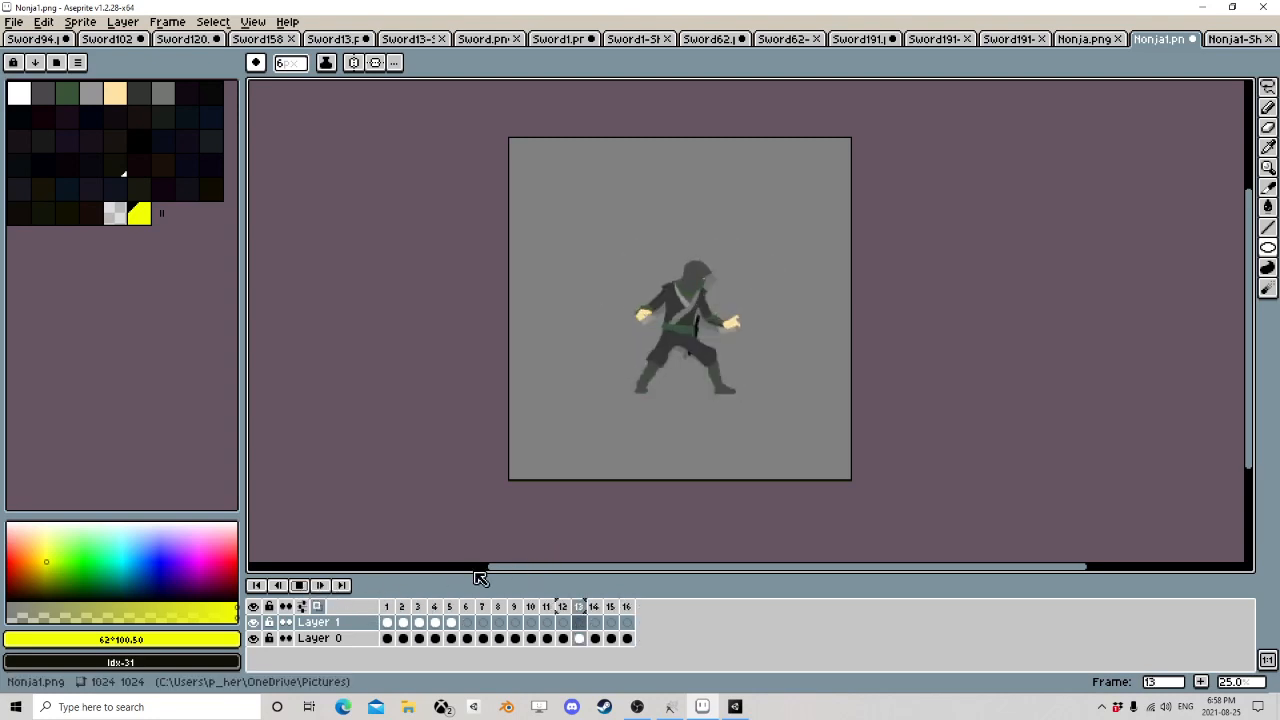
pyautogui.click(301, 588)
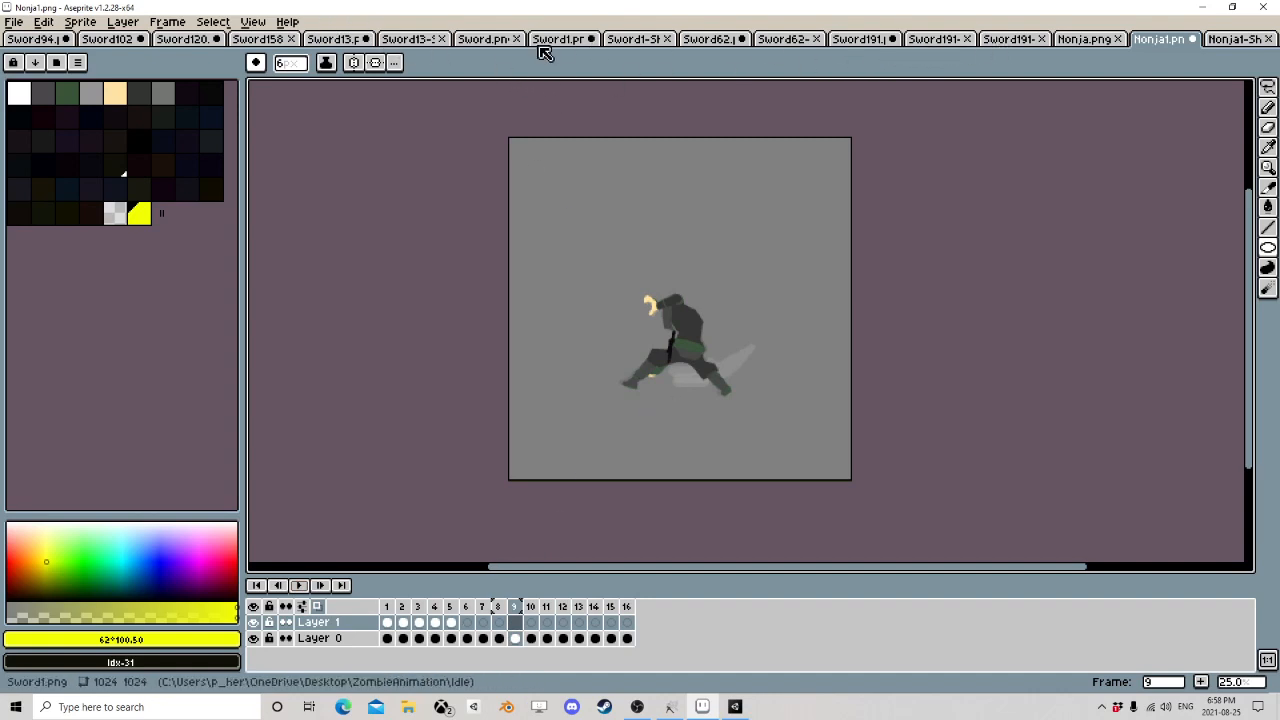
# - Look through the open zombie files, viewing the frame layouts of the Sword1 and Sword13 sprite sheets
pyautogui.click(568, 40)
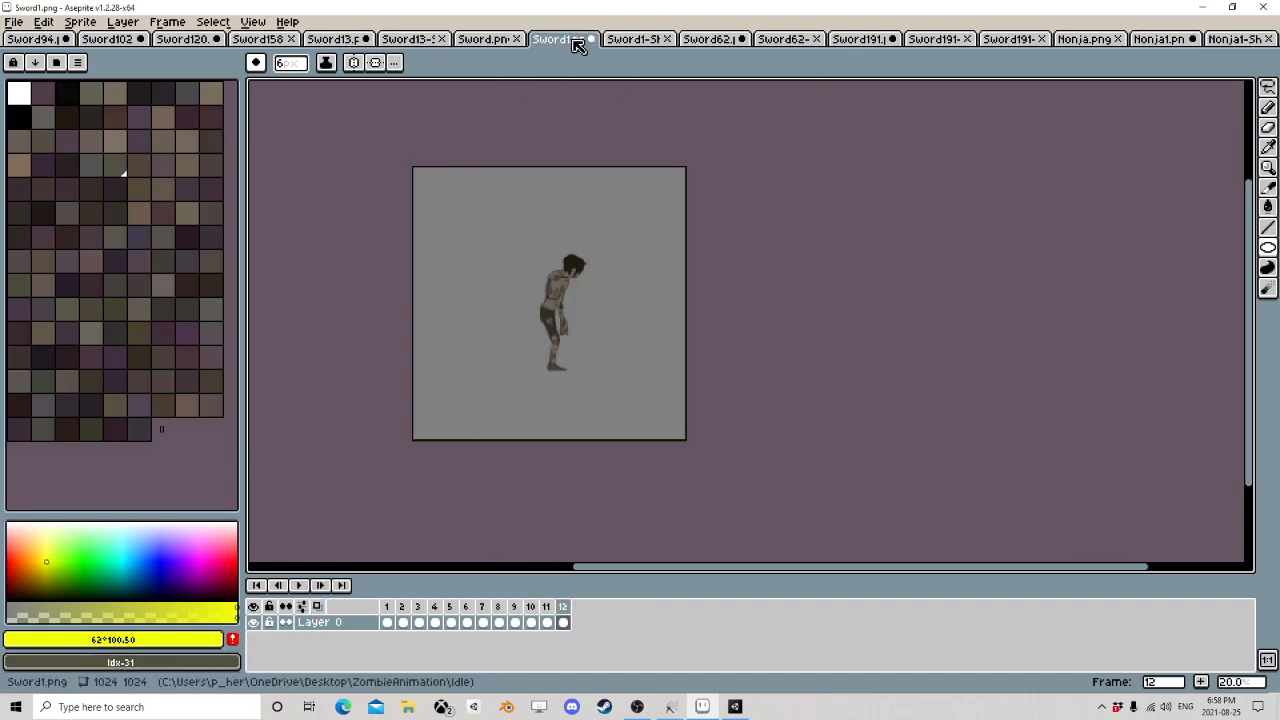
pyautogui.click(652, 42)
pyautogui.scroll(-7, 520, 320)
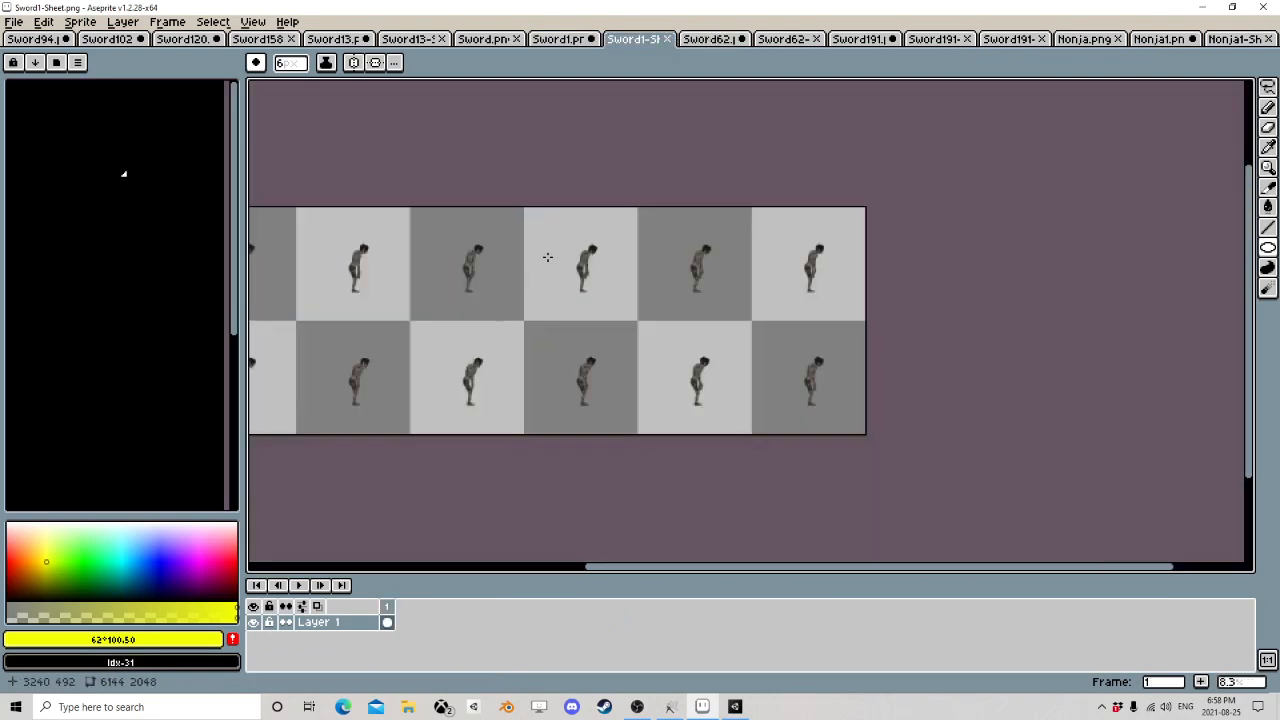
pyautogui.click(490, 40)
pyautogui.click(358, 42)
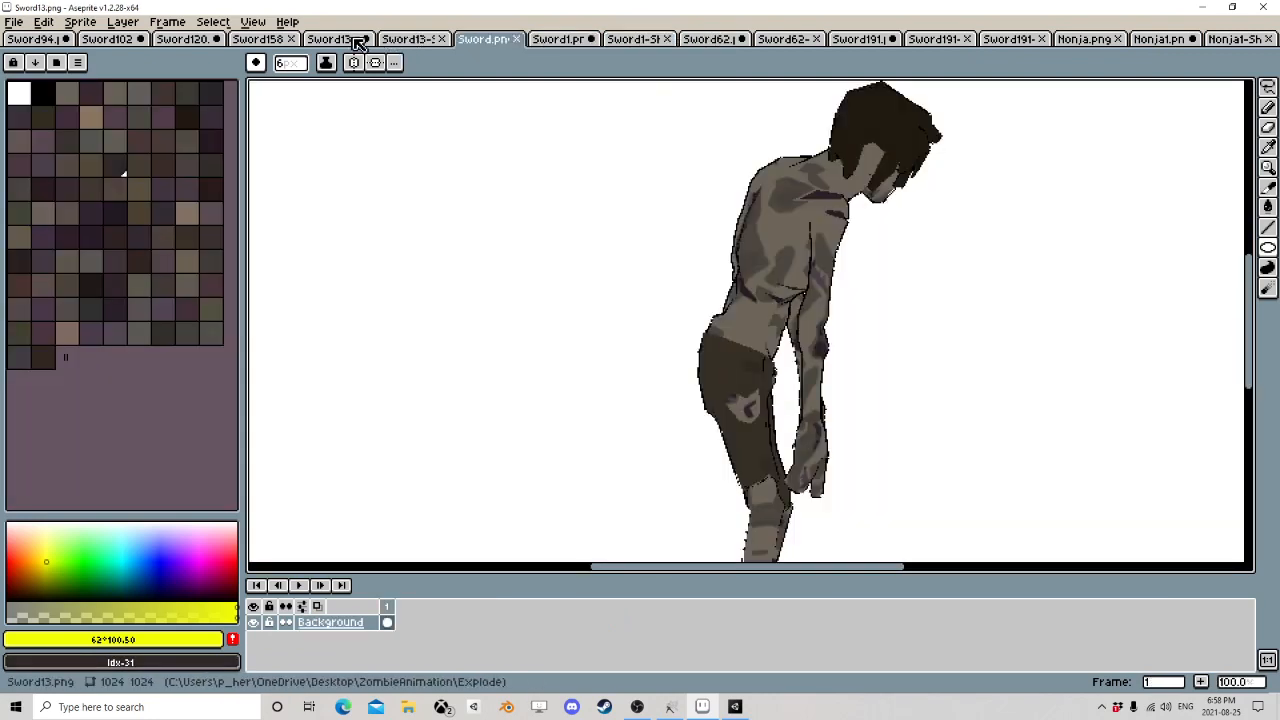
pyautogui.click(414, 40)
pyautogui.scroll(-6, 491, 400)
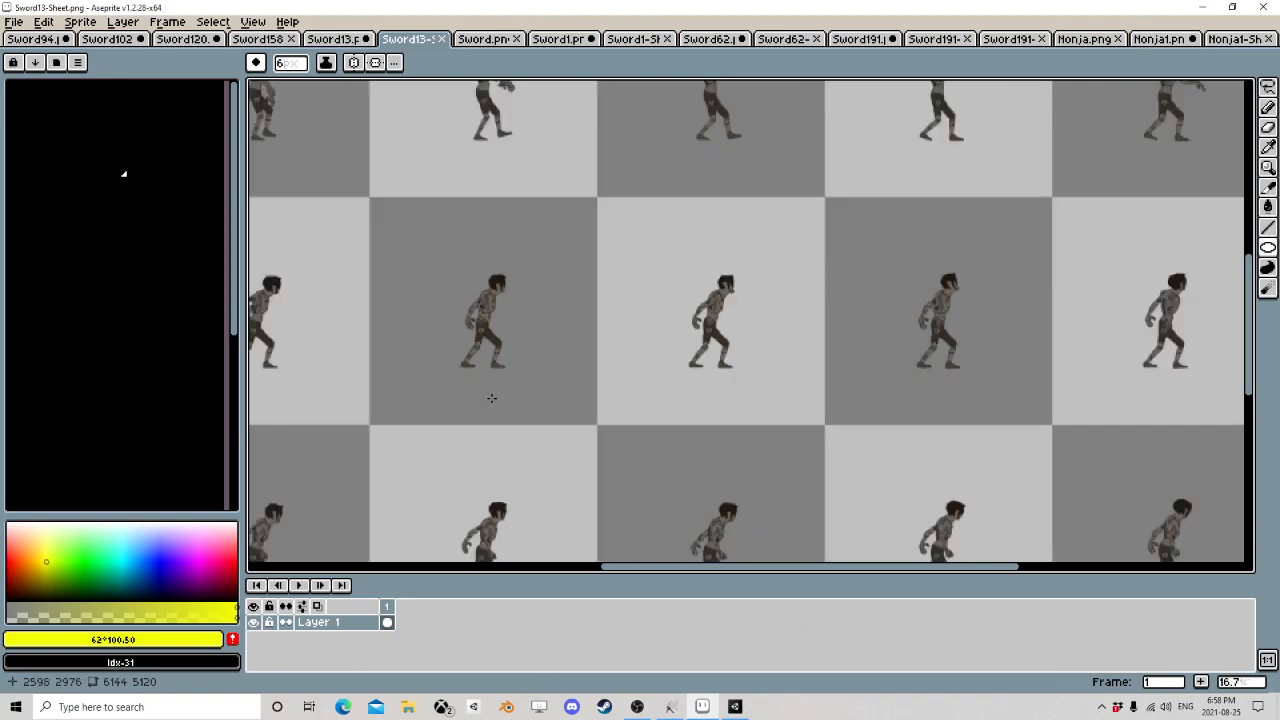
# - Play the zombie damage animation in Sword102.png, glance at Sword120.png, and return to the Nonja1.png animation
pyautogui.click(195, 42)
pyautogui.click(118, 44)
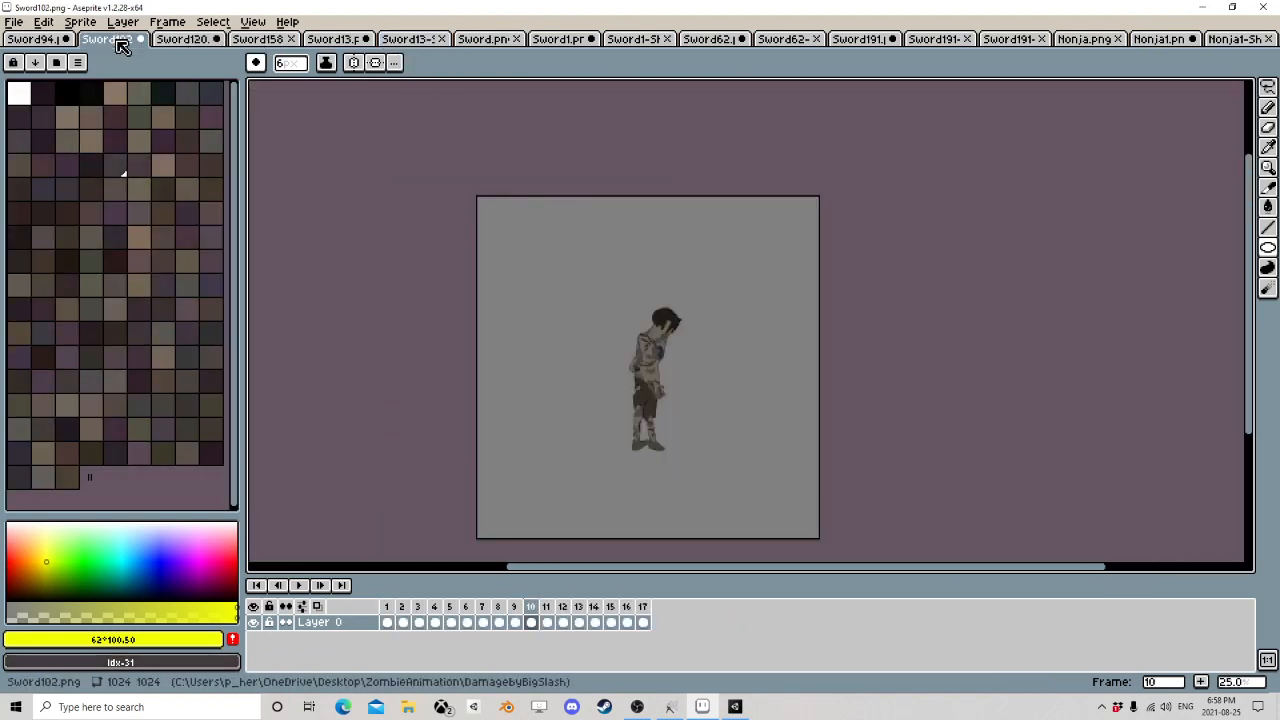
pyautogui.click(300, 586)
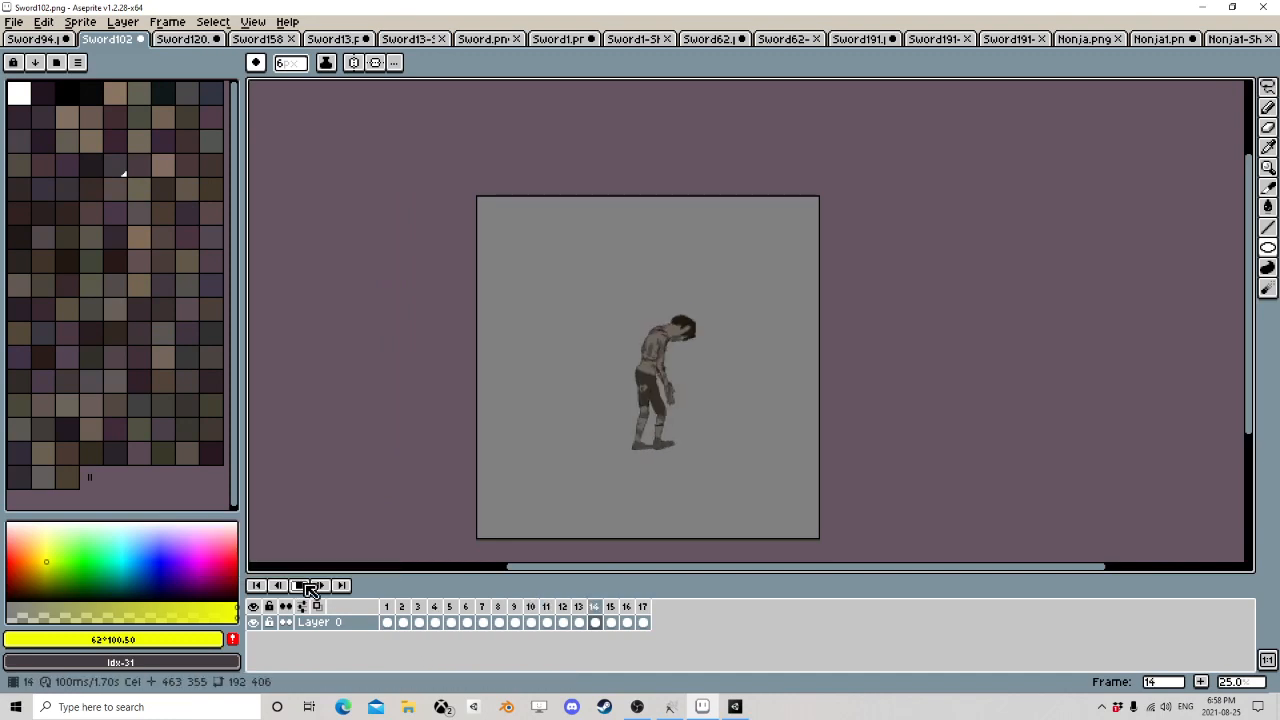
pyautogui.click(195, 40)
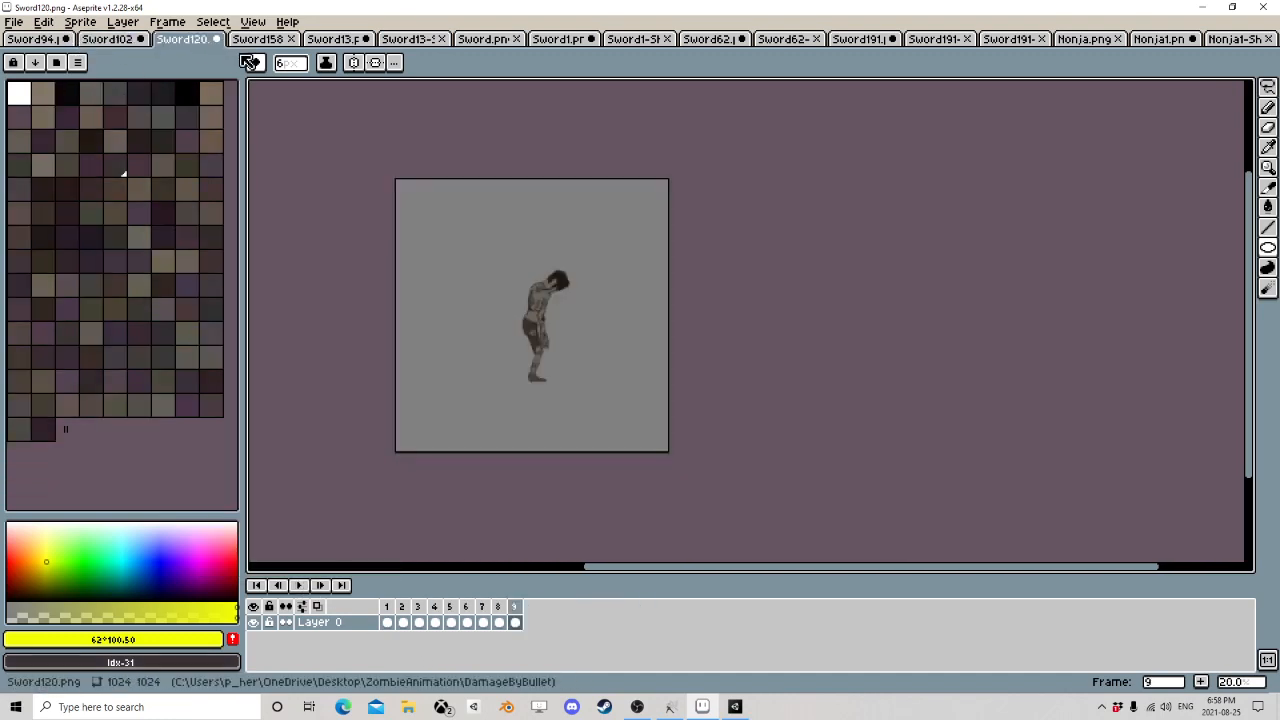
pyautogui.click(1230, 42)
pyautogui.click(1160, 39)
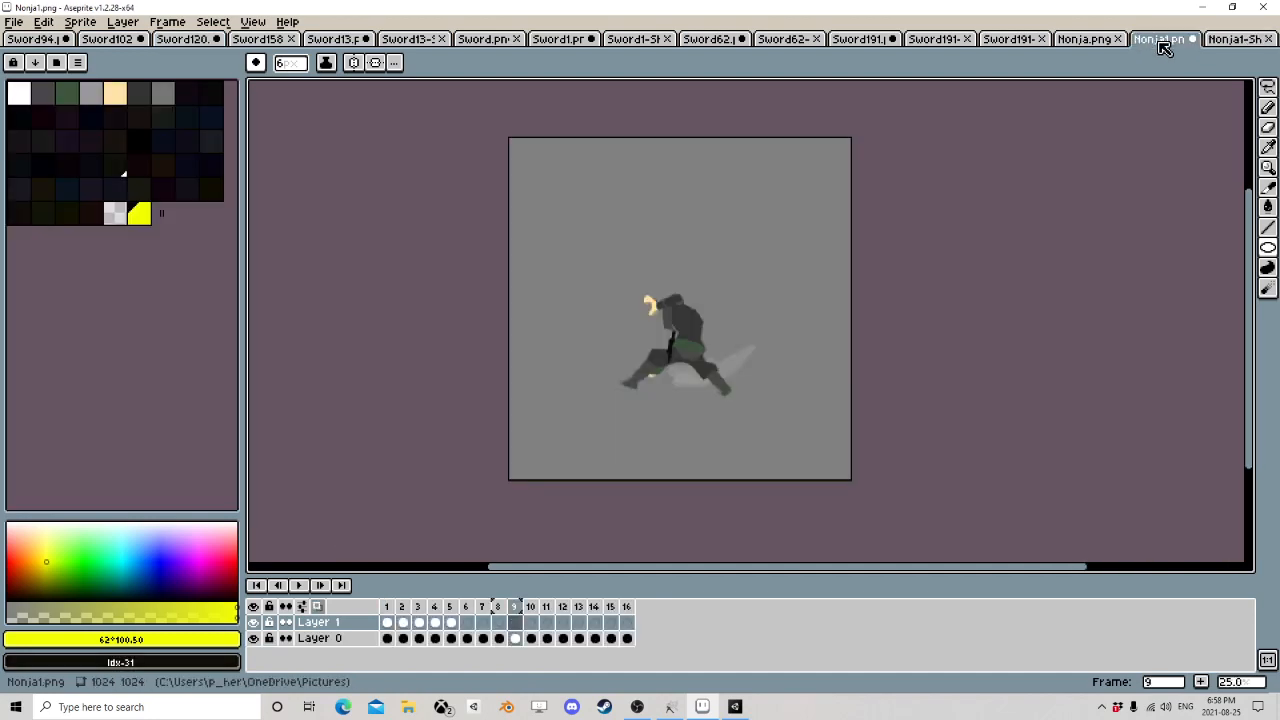
# - Export the ninja animation as a sprite sheet by rows with a fixed width of 6144 px, and inspect the whole generated sheet
pyautogui.click(14, 21)
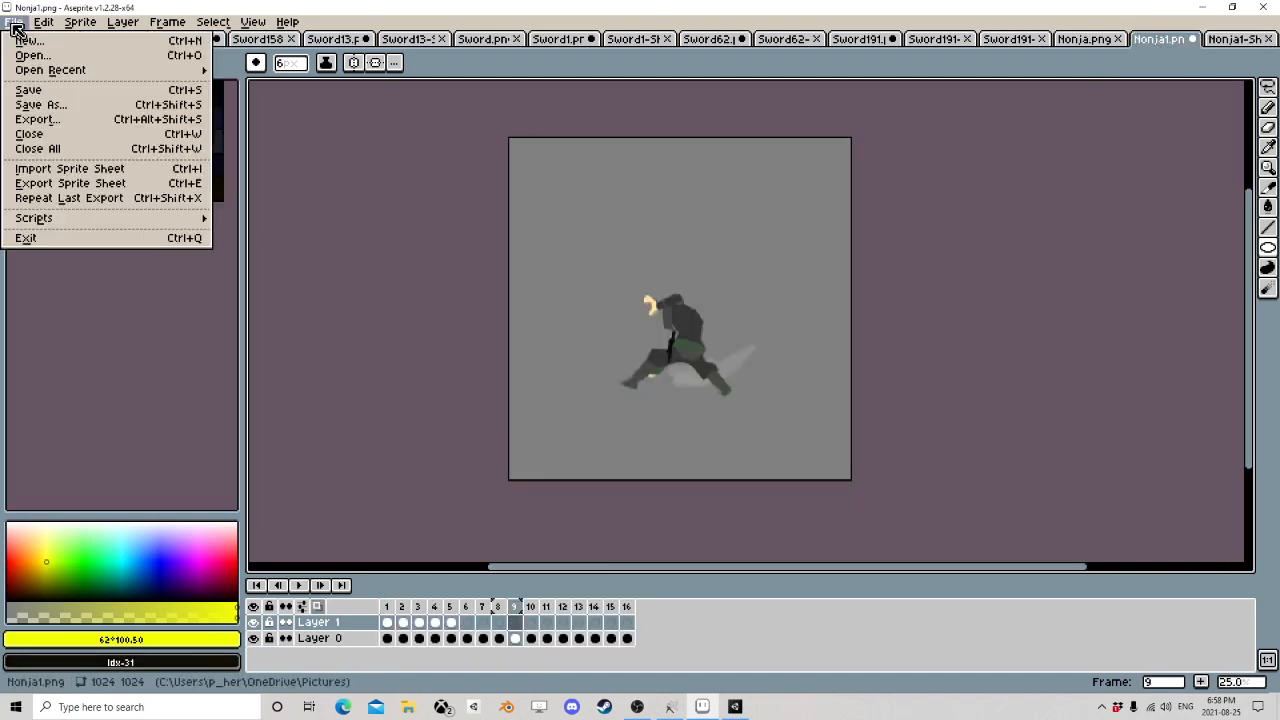
pyautogui.click(18, 184)
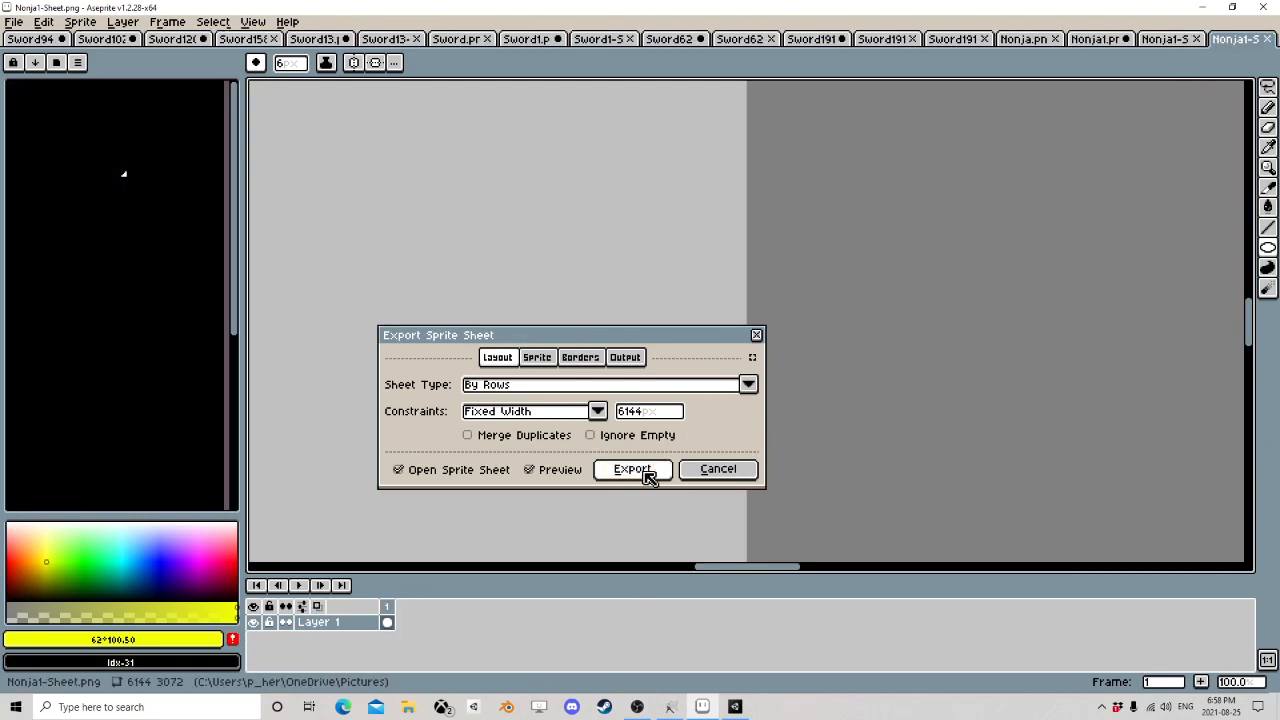
pyautogui.click(648, 478)
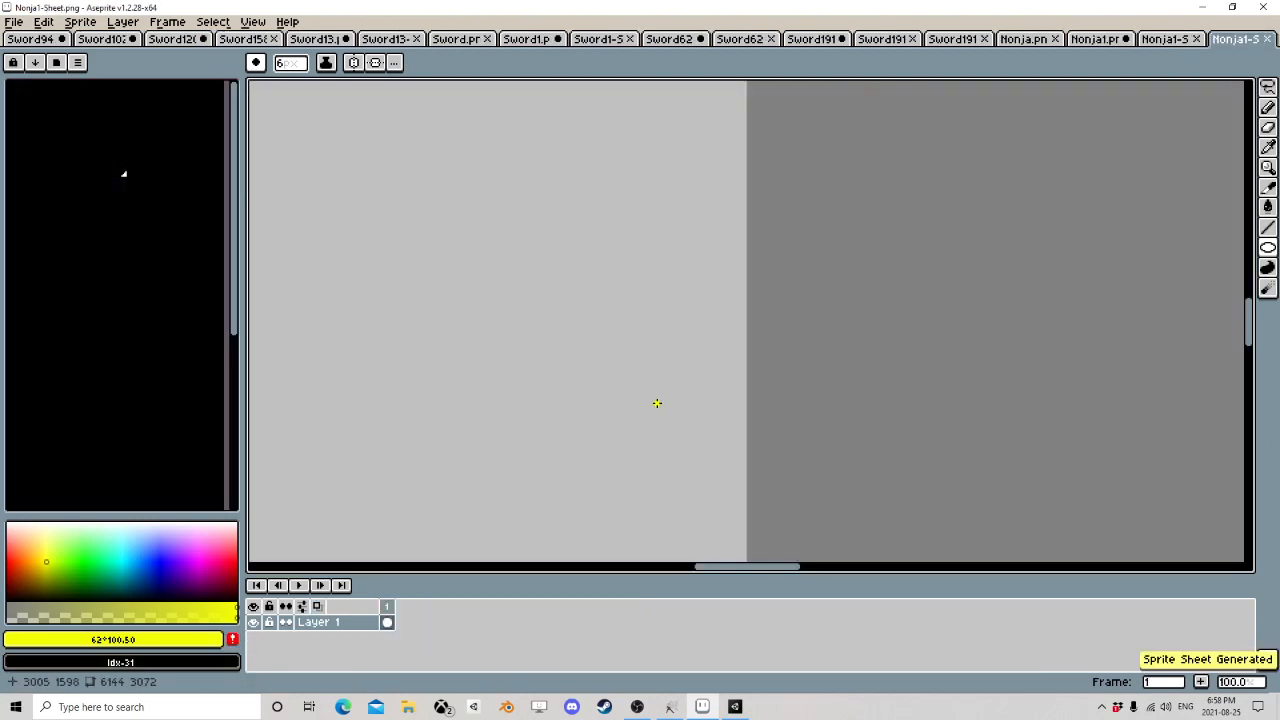
pyautogui.scroll(-2, 667, 400)
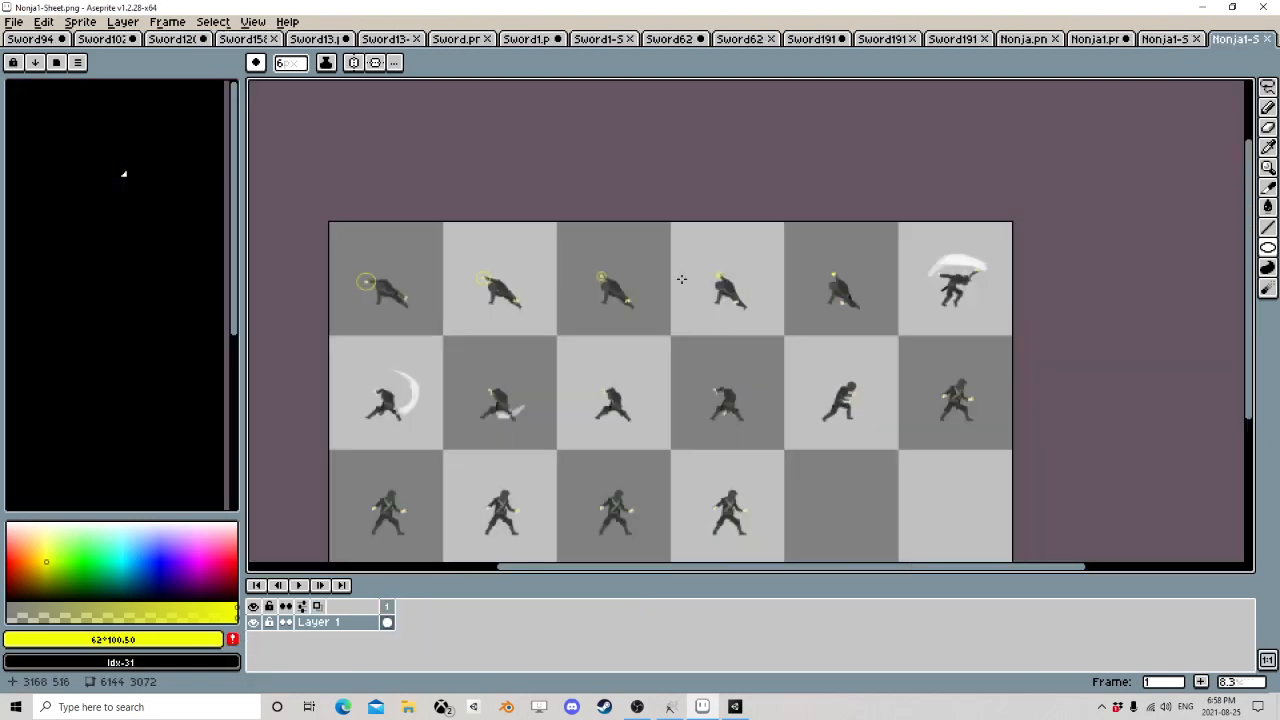
pyautogui.scroll(-1, 818, 412)
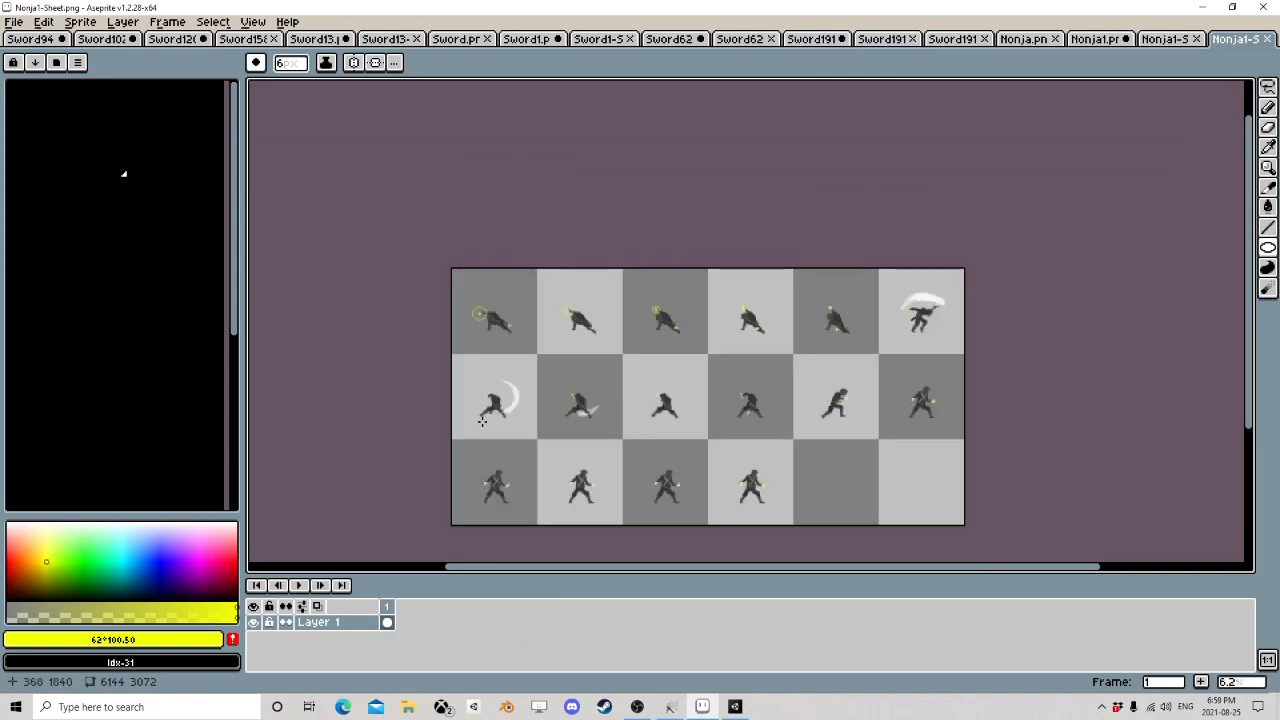
pyautogui.scroll(2, 482, 421)
pyautogui.scroll(-1, 722, 330)
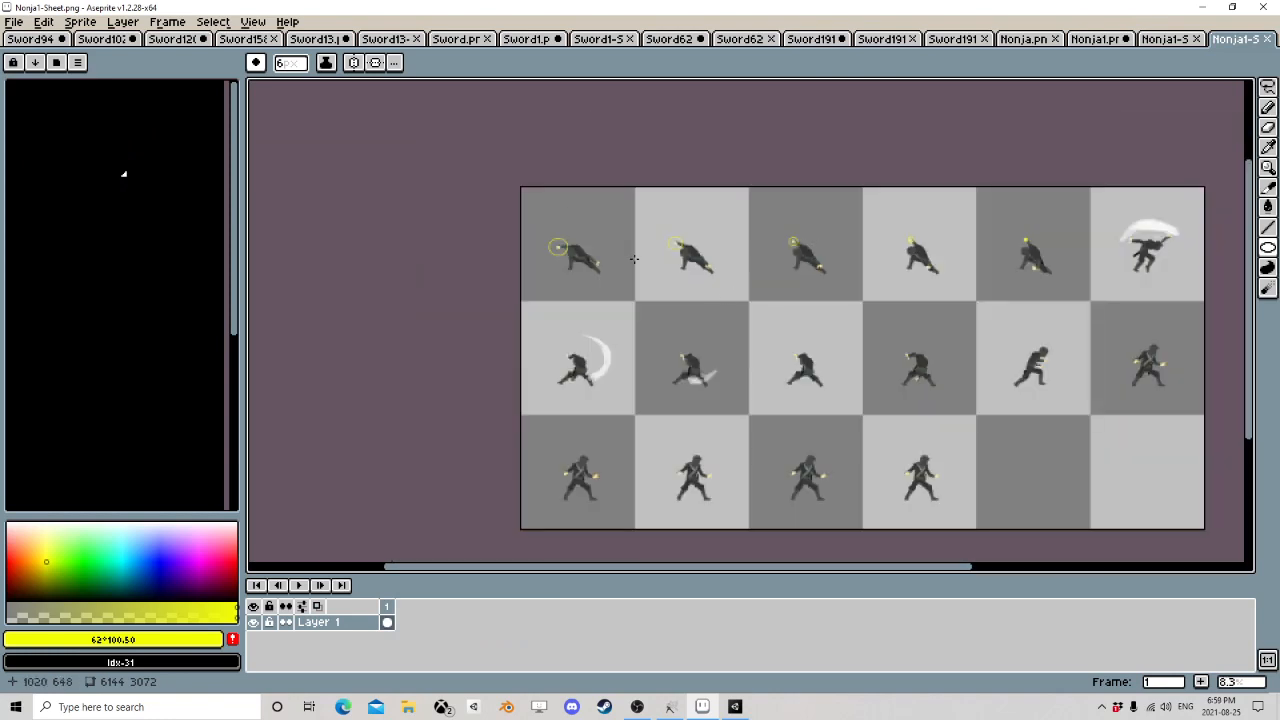